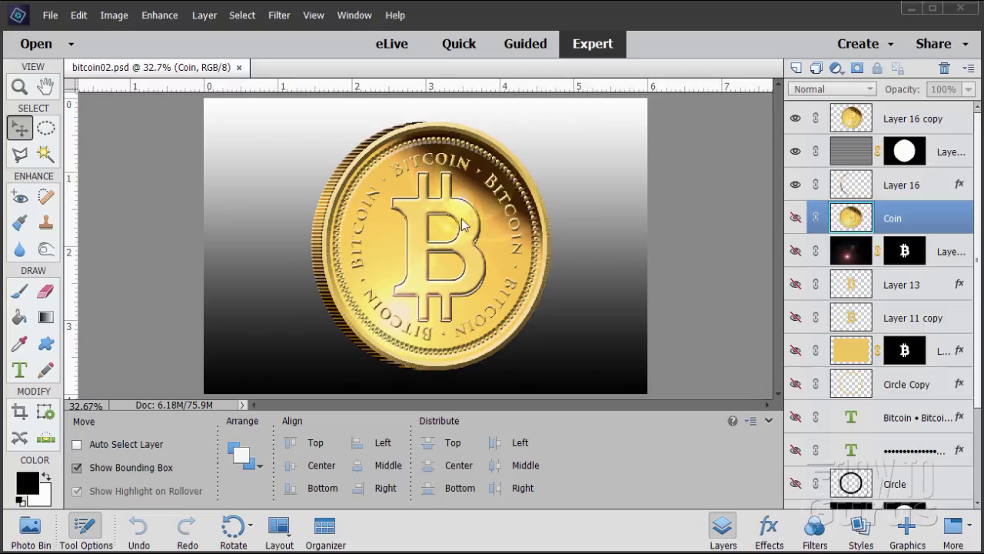
Close bitcoin02.psd and dock the floating bitcoin_PNG42.png window as a tab
{"action": "left_click", "coordinate": [239, 68]}
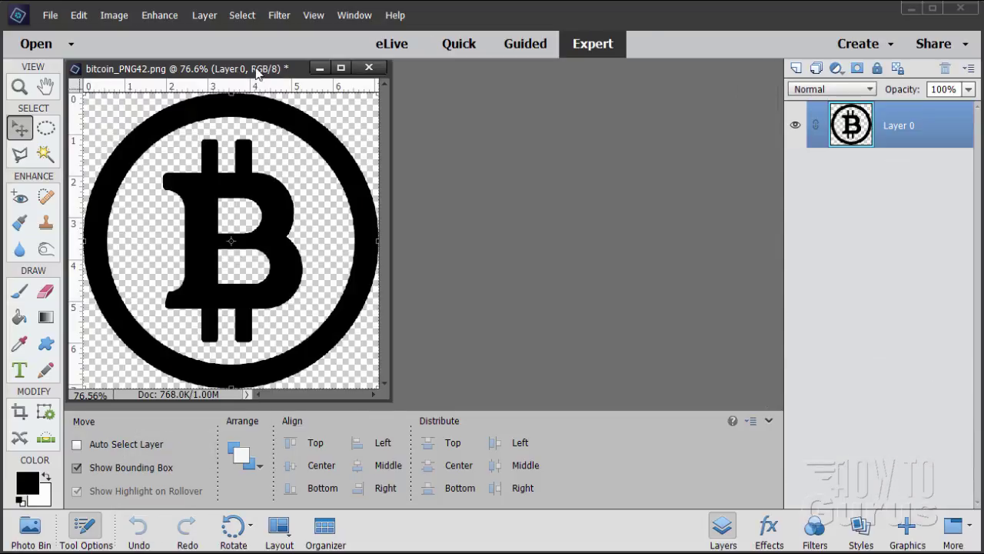
{"action": "left_click_drag", "start_coordinate": [258, 71], "coordinate": [411, 73]}
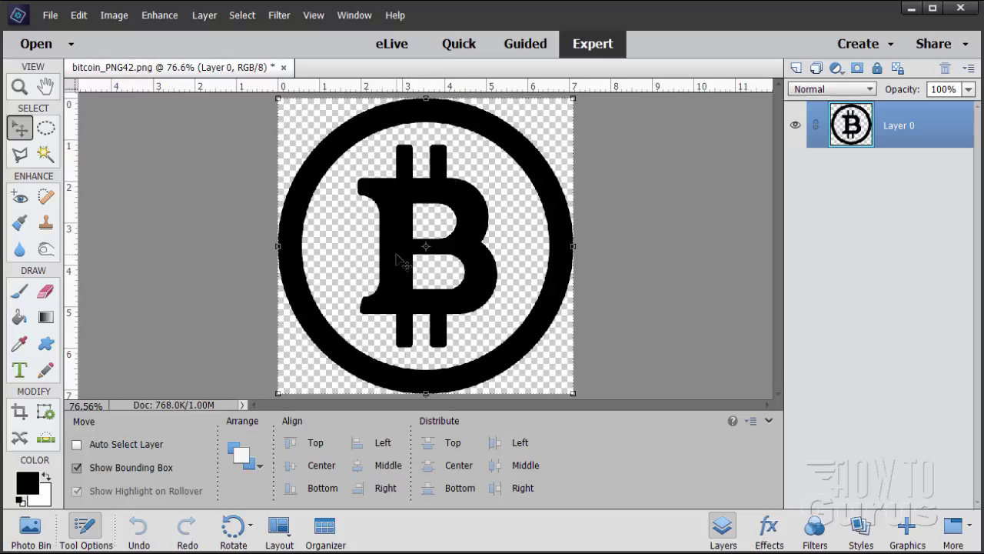
Create a blank RGB document, 6 x 4 inches at 300 pixels/inch with a white background, and dock it as a tab
{"action": "left_click", "coordinate": [50, 15]}
{"action": "mouse_move", "coordinate": [207, 32]}
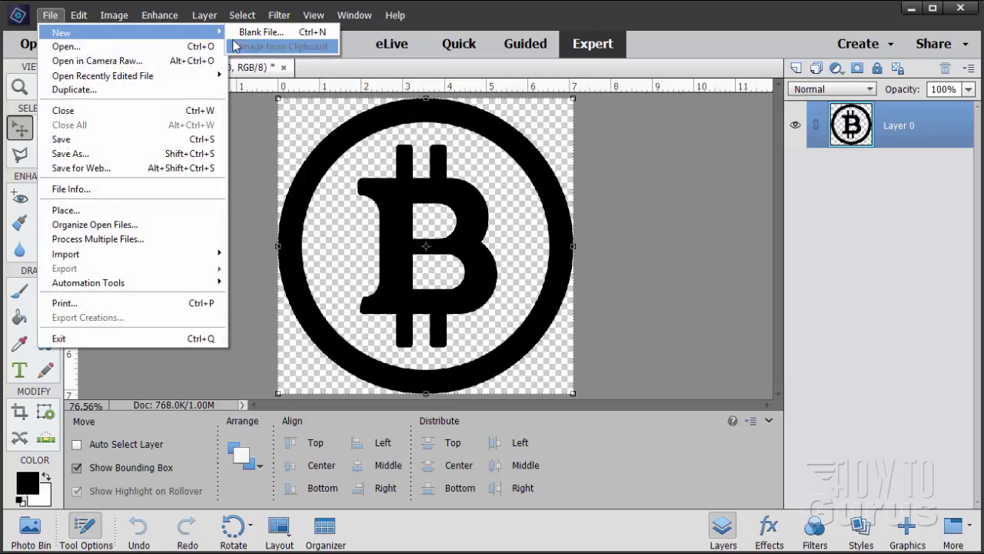
{"action": "left_click", "coordinate": [258, 32]}
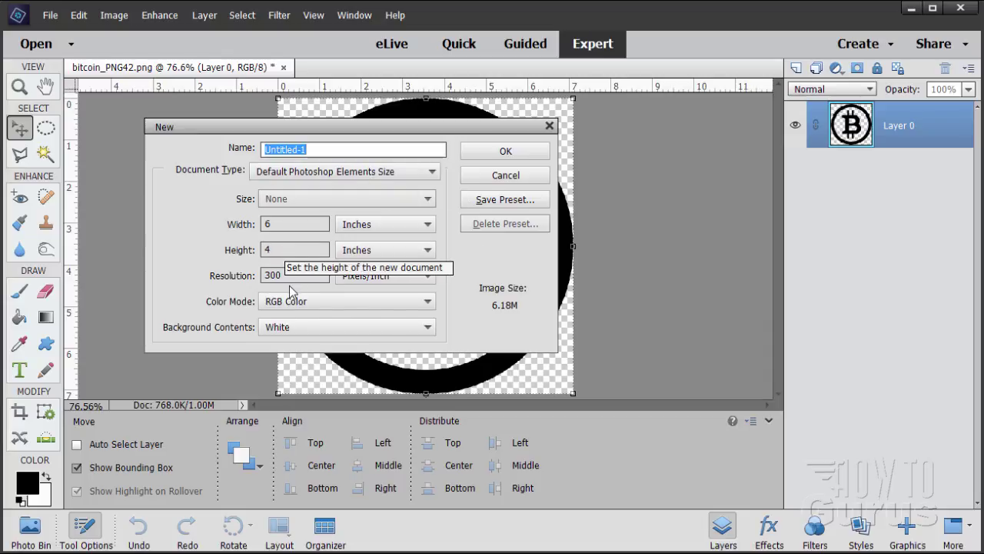
{"action": "left_click", "coordinate": [511, 152]}
{"action": "left_click_drag", "start_coordinate": [310, 100], "coordinate": [362, 71]}
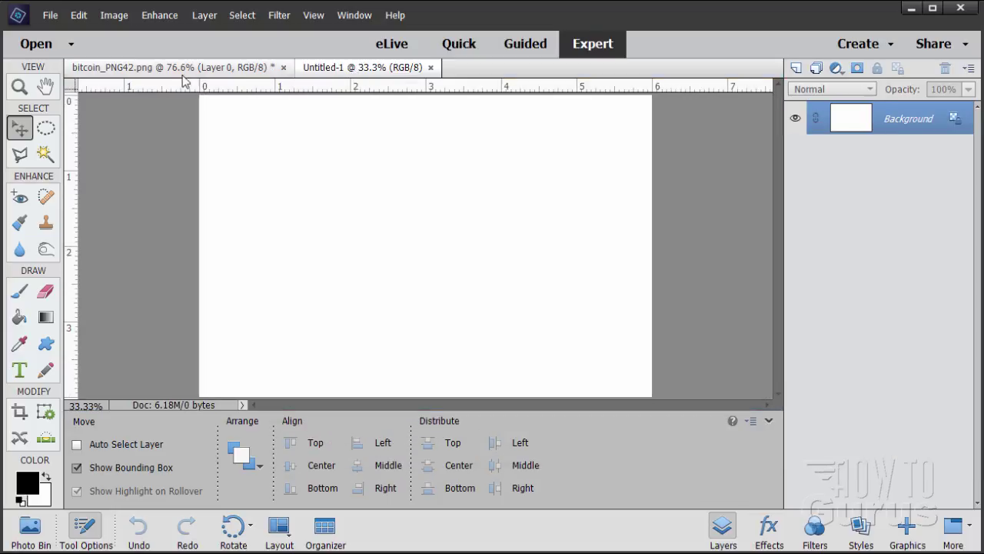
Check in the General preferences whether floating documents are allowed in Expert mode
{"action": "left_click", "coordinate": [81, 19]}
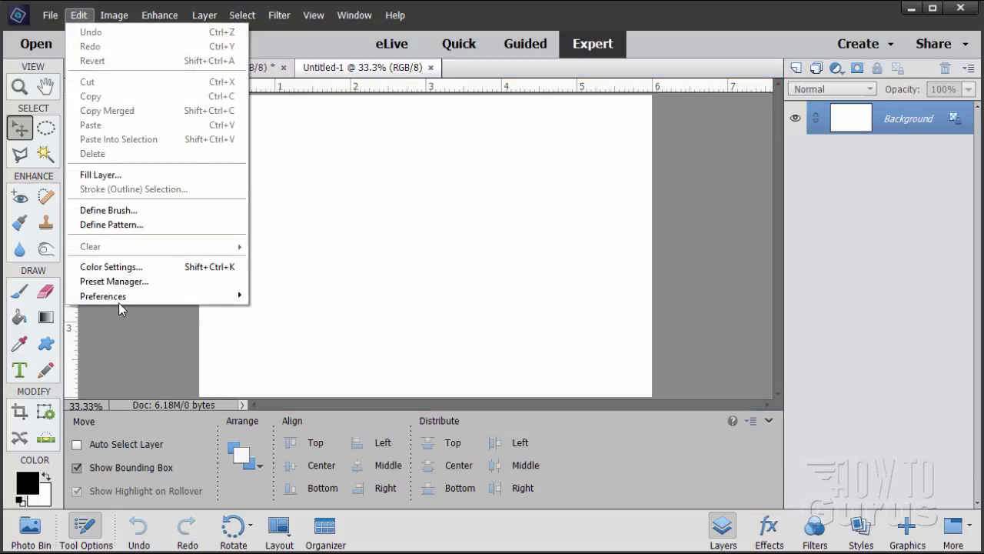
{"action": "mouse_move", "coordinate": [118, 301]}
{"action": "left_click", "coordinate": [275, 298]}
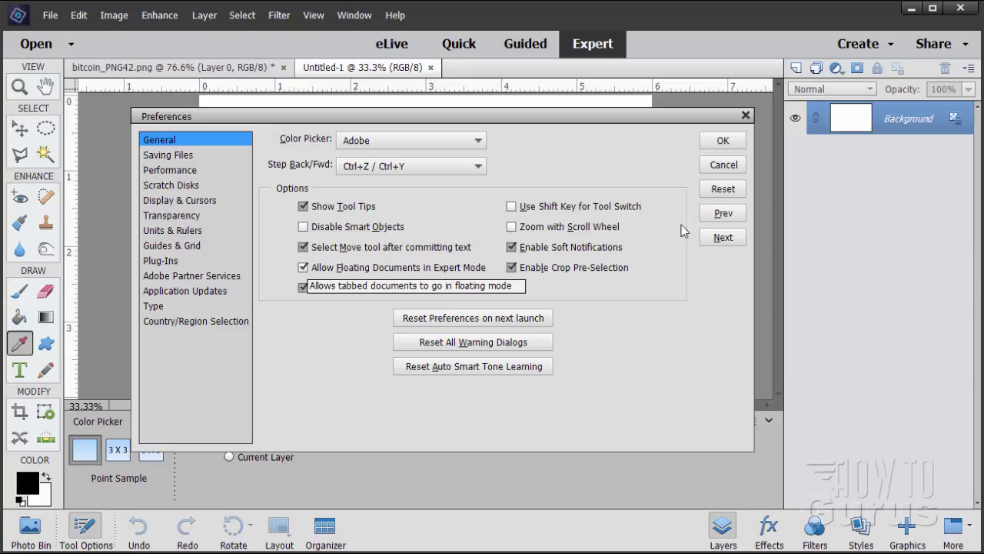
{"action": "left_click", "coordinate": [721, 140]}
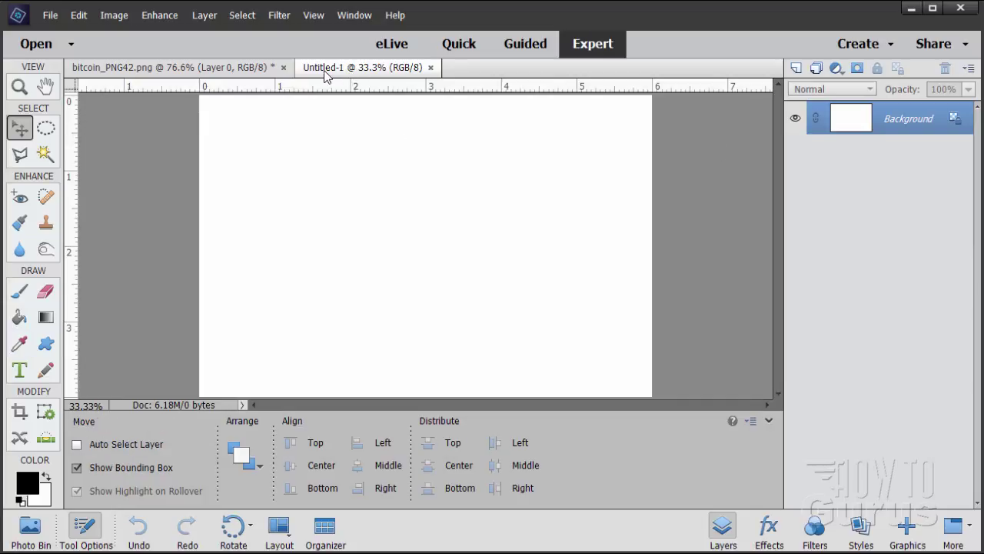
{"action": "mouse_move", "coordinate": [341, 71]}
{"action": "left_mouse_down"}
{"action": "mouse_move", "coordinate": [384, 165]}
{"action": "mouse_move", "coordinate": [353, 176]}
{"action": "mouse_move", "coordinate": [337, 134]}
{"action": "mouse_move", "coordinate": [338, 76]}
{"action": "left_mouse_up"}
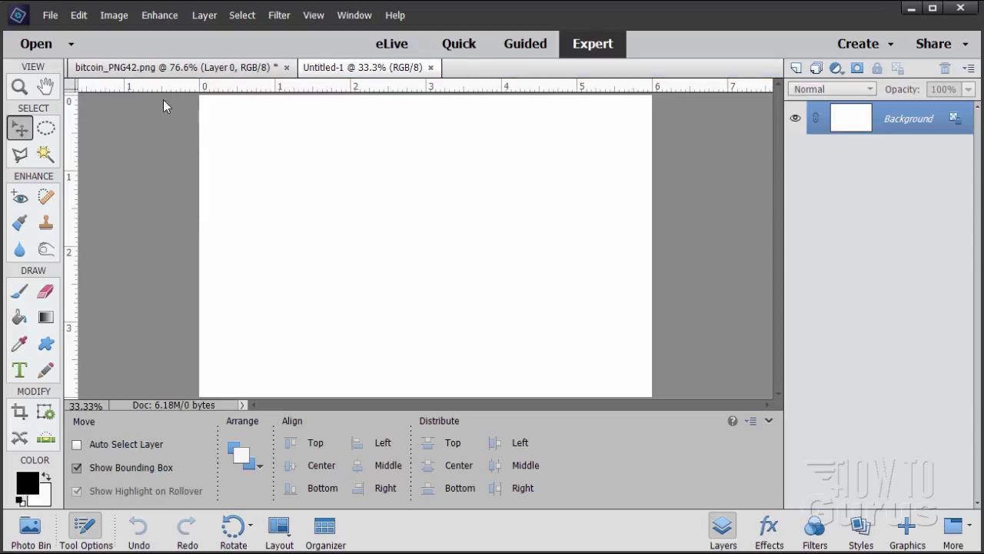
Float bitcoin_PNG42.png, copy its logo layer into the new blank document, and close the source image
{"action": "left_click_drag", "start_coordinate": [163, 67], "coordinate": [377, 300]}
{"action": "left_click_drag", "start_coordinate": [408, 243], "coordinate": [626, 206]}
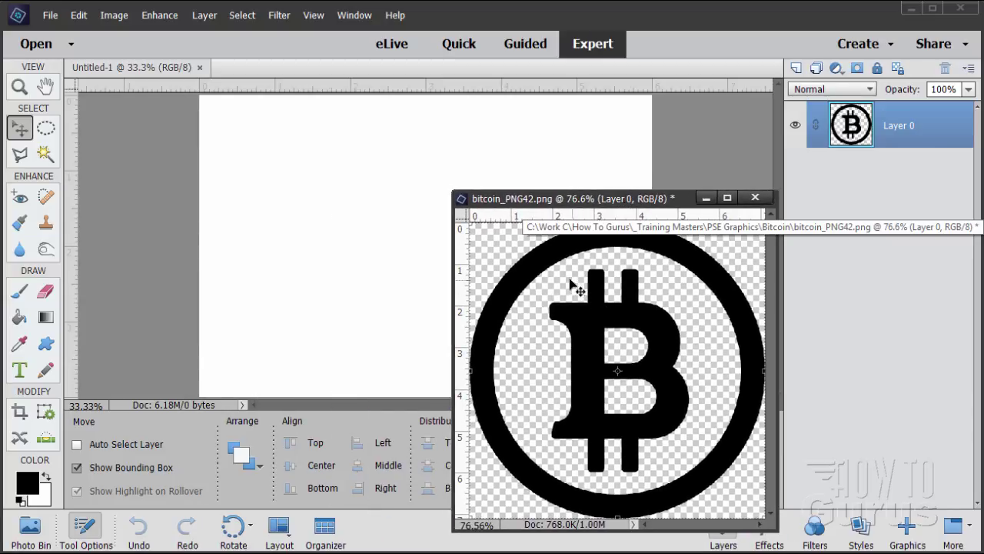
{"action": "left_click_drag", "start_coordinate": [849, 126], "coordinate": [366, 186]}
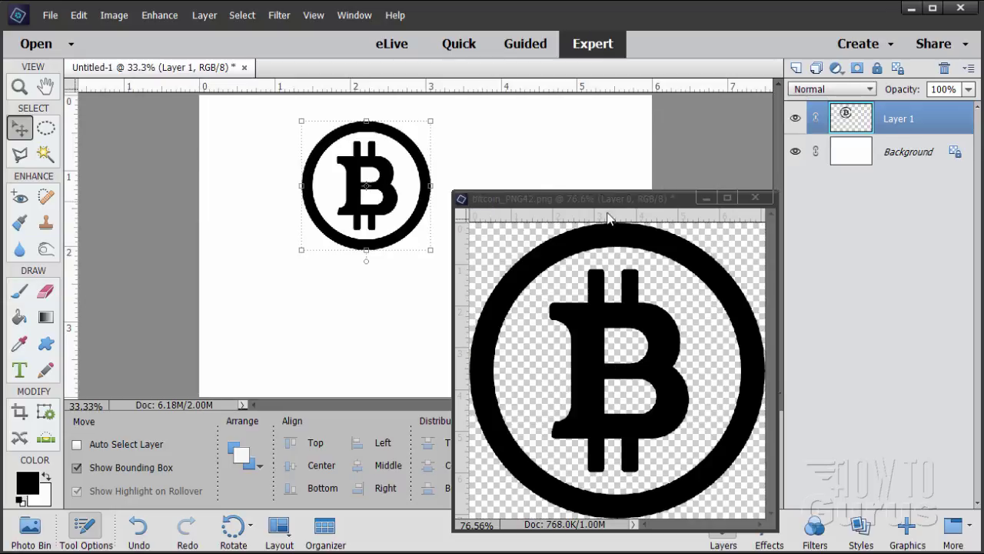
{"action": "left_click", "coordinate": [755, 198]}
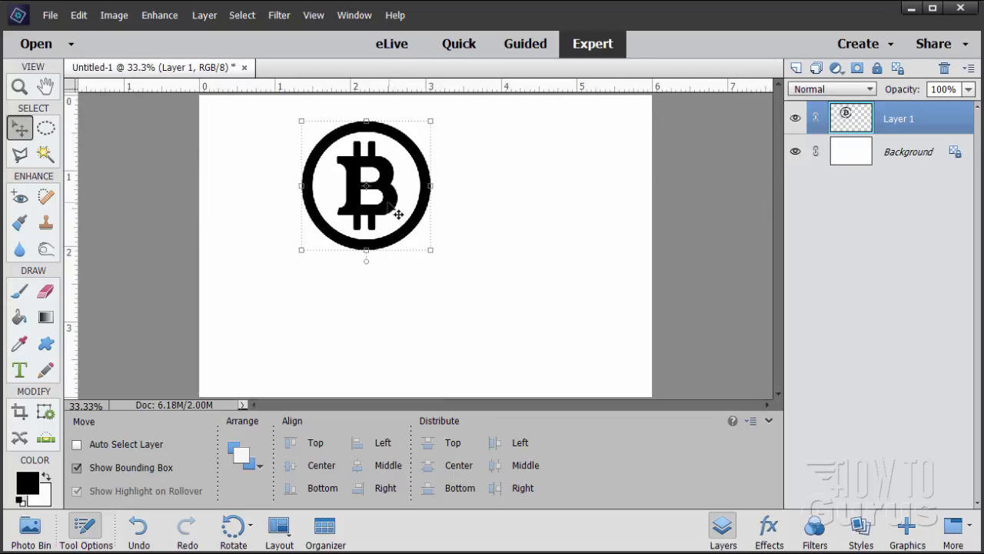
Move the logo to the lower-right area of the canvas and add a vertical guide at 3 inches
{"action": "left_click_drag", "start_coordinate": [380, 183], "coordinate": [572, 307]}
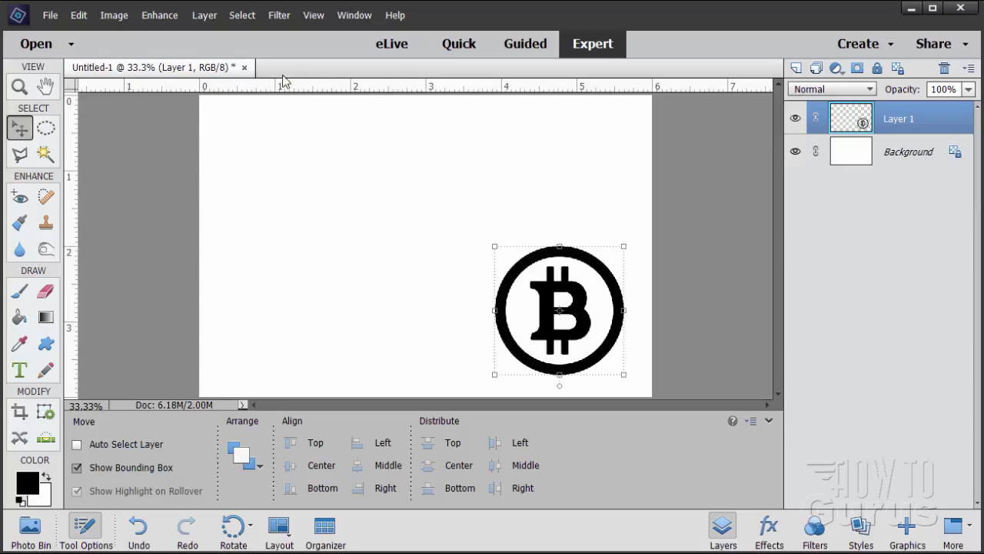
{"action": "left_click", "coordinate": [313, 14]}
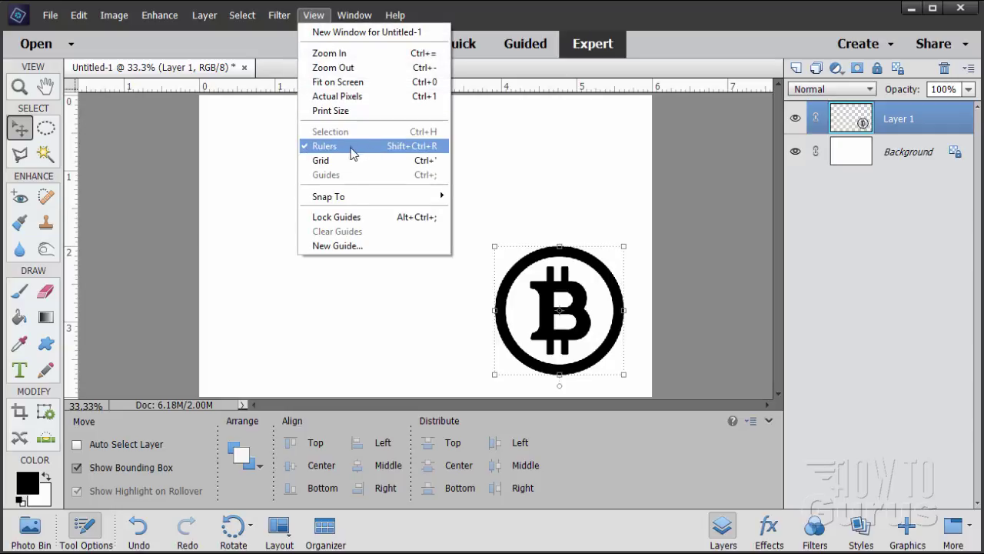
{"action": "left_click", "coordinate": [347, 246]}
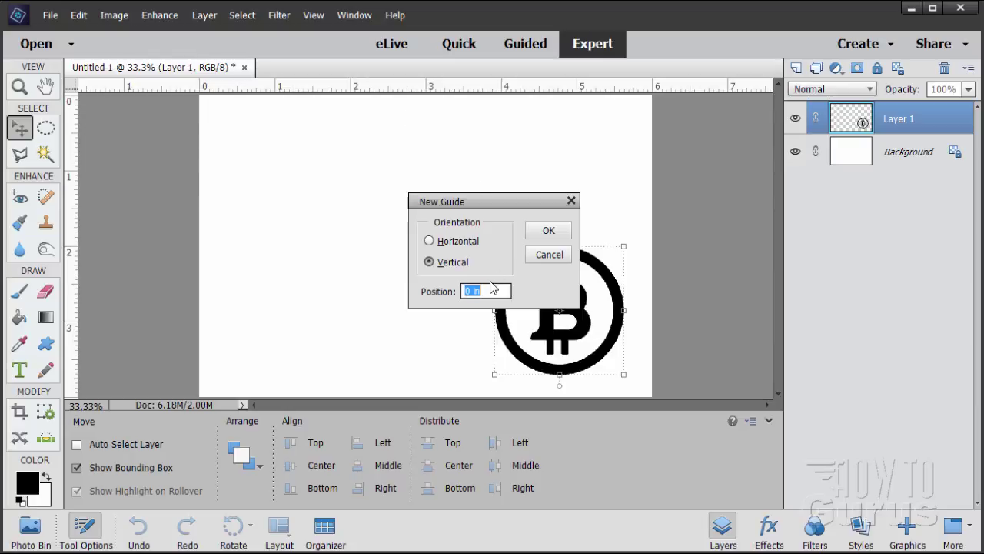
{"action": "left_click", "coordinate": [537, 237]}
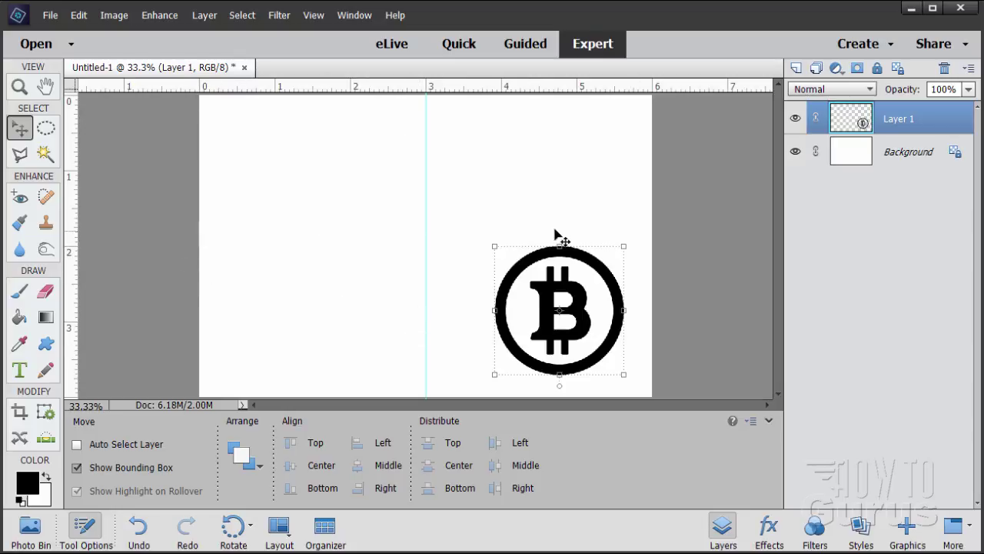
Add a horizontal guide at 2 inches across the middle of the canvas
{"action": "left_click", "coordinate": [314, 16]}
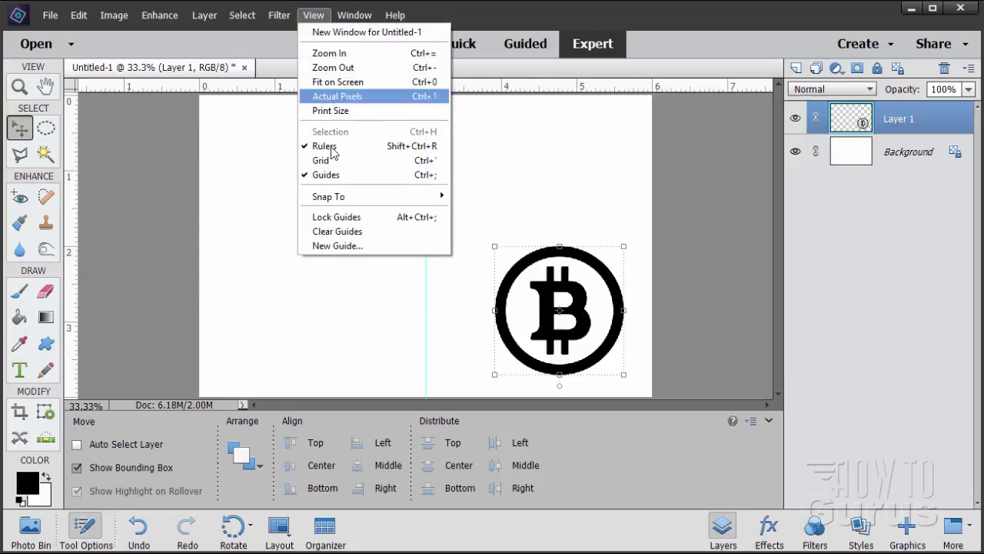
{"action": "left_click", "coordinate": [337, 245]}
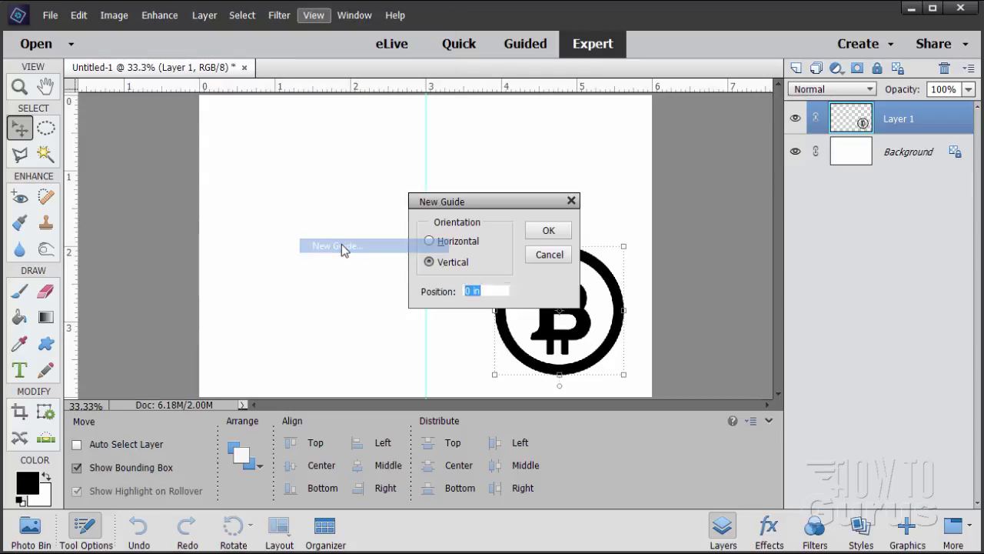
{"action": "left_click", "coordinate": [430, 241]}
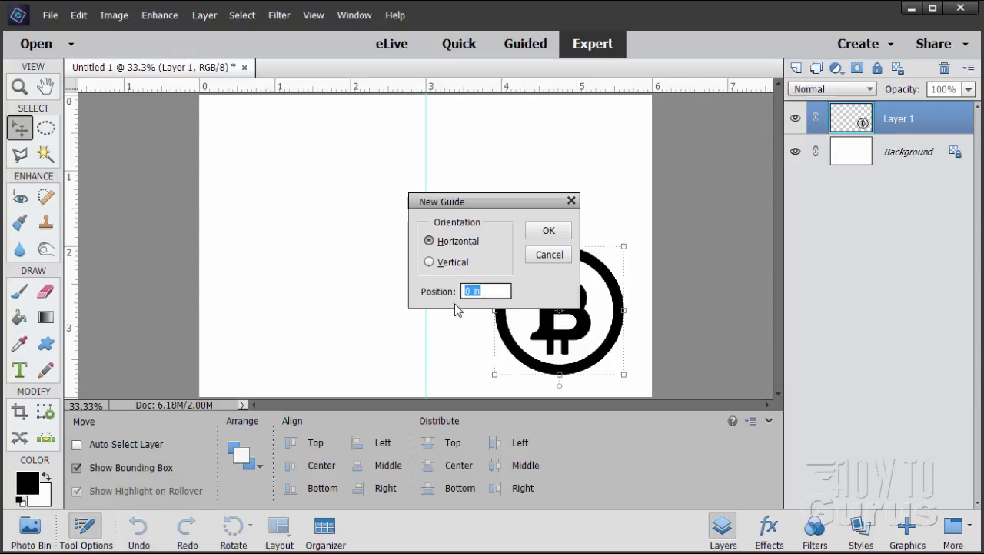
{"action": "left_click", "coordinate": [549, 230]}
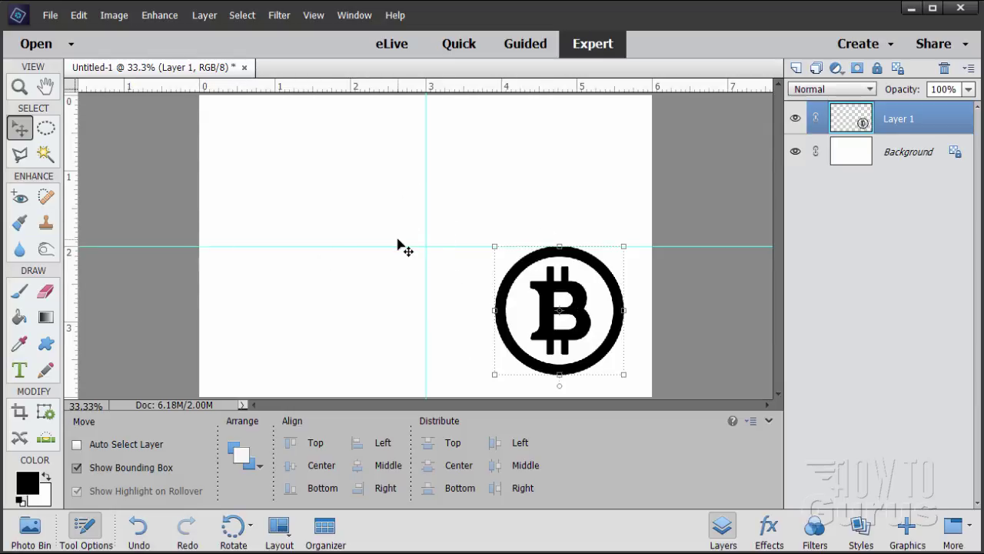
Snap the logo's centre to the intersection of the two guides and check which Snap To options are enabled
{"action": "left_click_drag", "start_coordinate": [562, 328], "coordinate": [450, 264]}
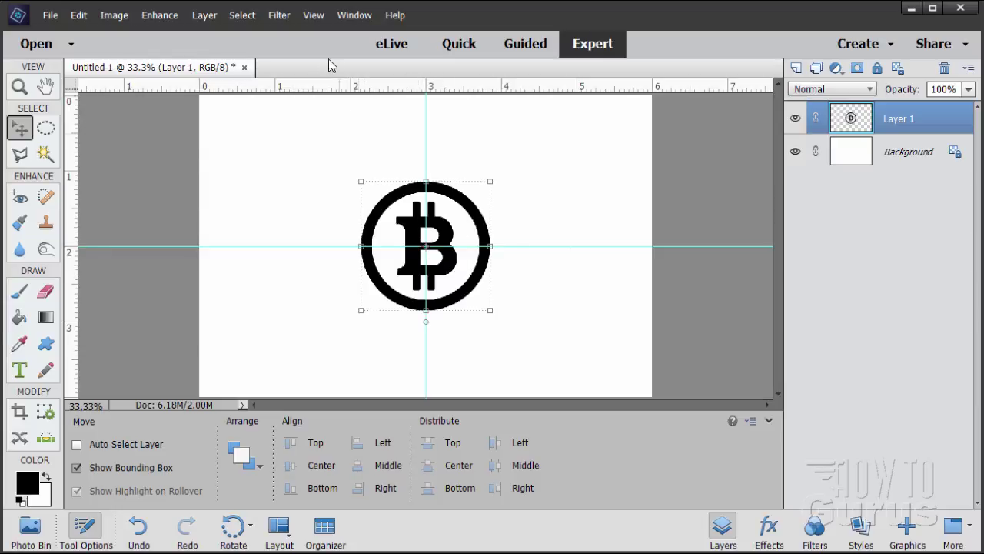
{"action": "left_click", "coordinate": [306, 23]}
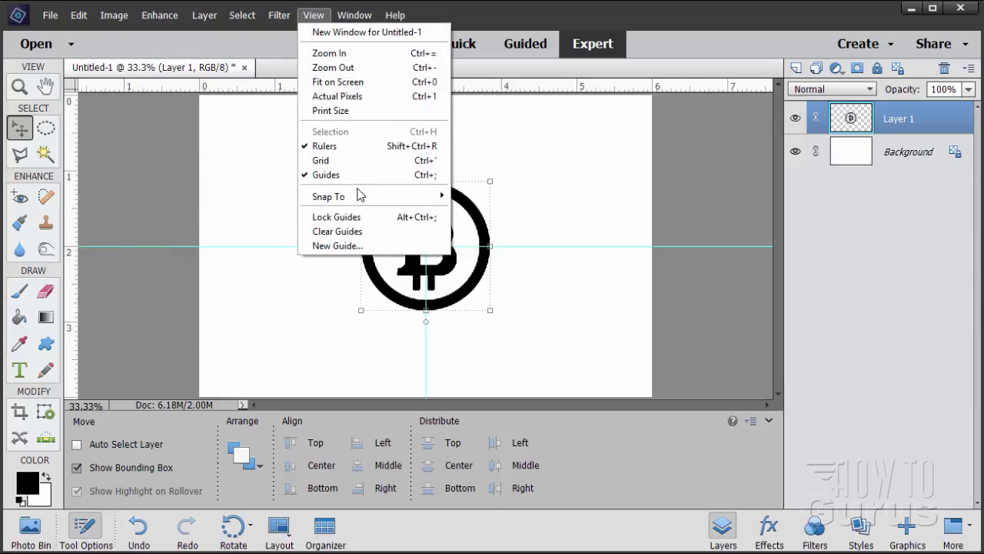
{"action": "mouse_move", "coordinate": [343, 198]}
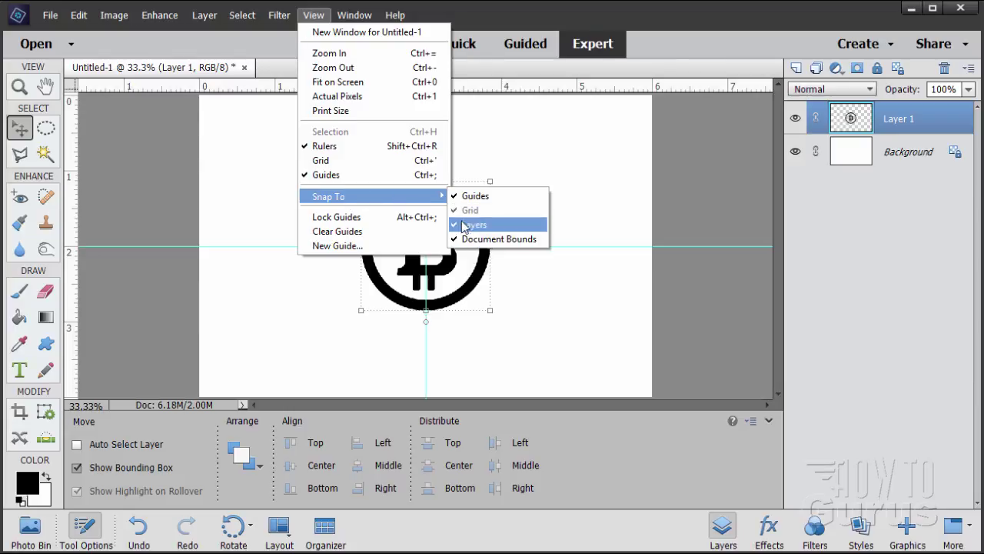
{"action": "left_click", "coordinate": [490, 74]}
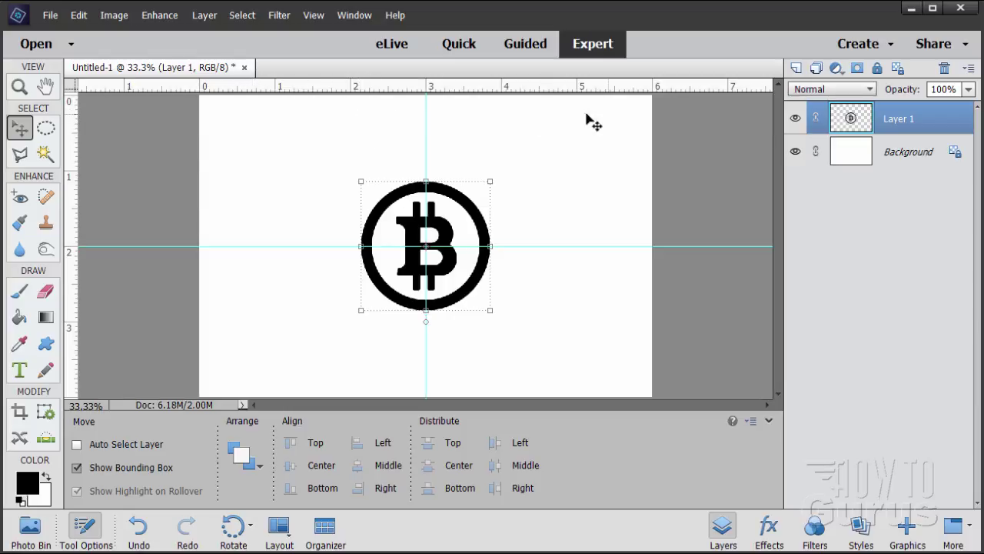
Add a horizontal guide at .25 inches near the canvas's upper edge
{"action": "left_click", "coordinate": [311, 16]}
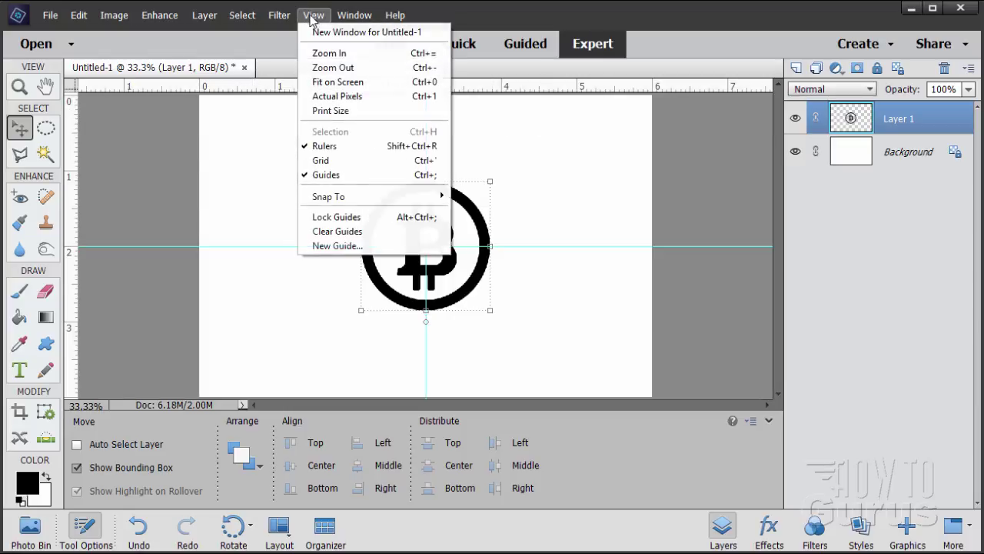
{"action": "left_click", "coordinate": [326, 245]}
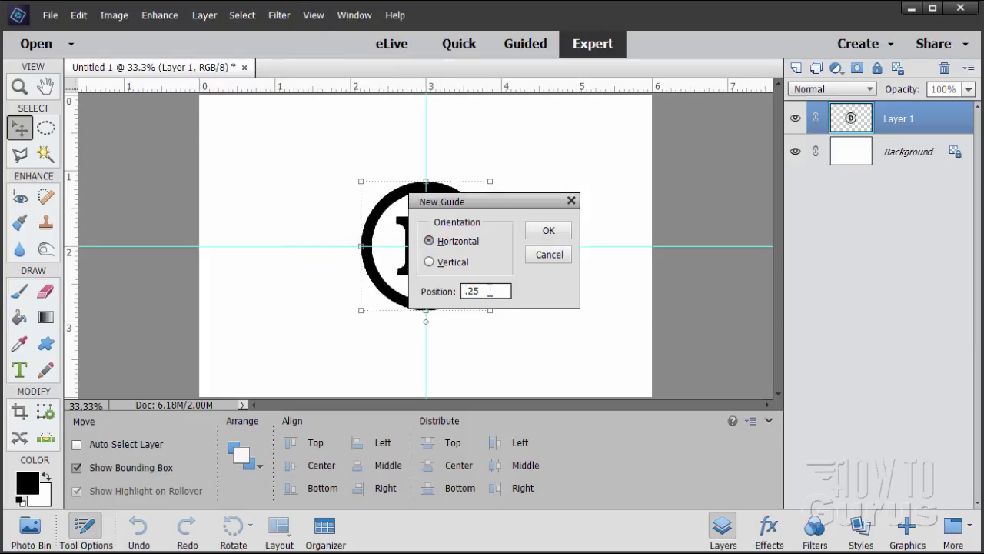
{"action": "left_click", "coordinate": [549, 230]}
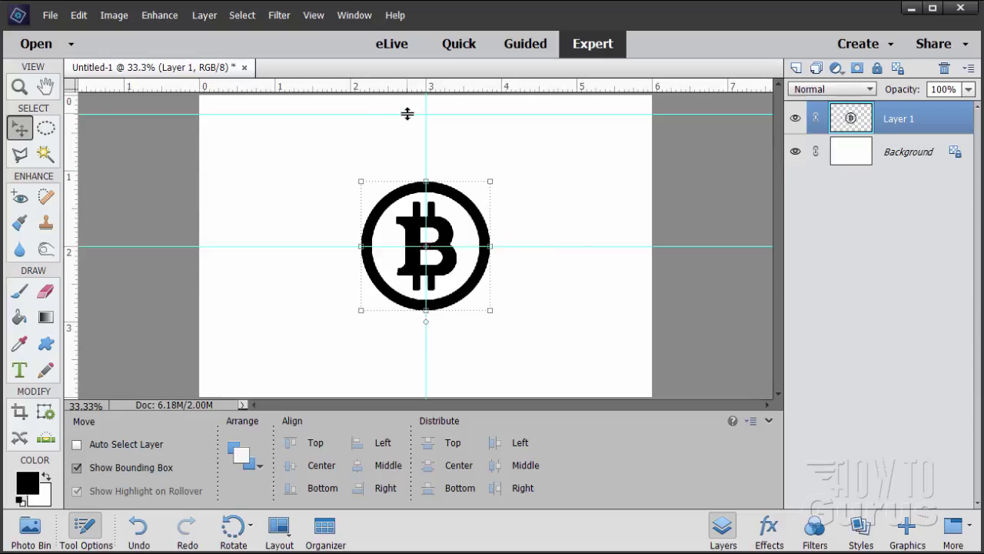
Enlarge the logo proportionally to about 205%, touching the .25-inch guide and centred on the crossing guides, and hide the guides
{"action": "left_click", "coordinate": [358, 177]}
{"action": "left_click_drag", "start_coordinate": [358, 177], "coordinate": [294, 117]}
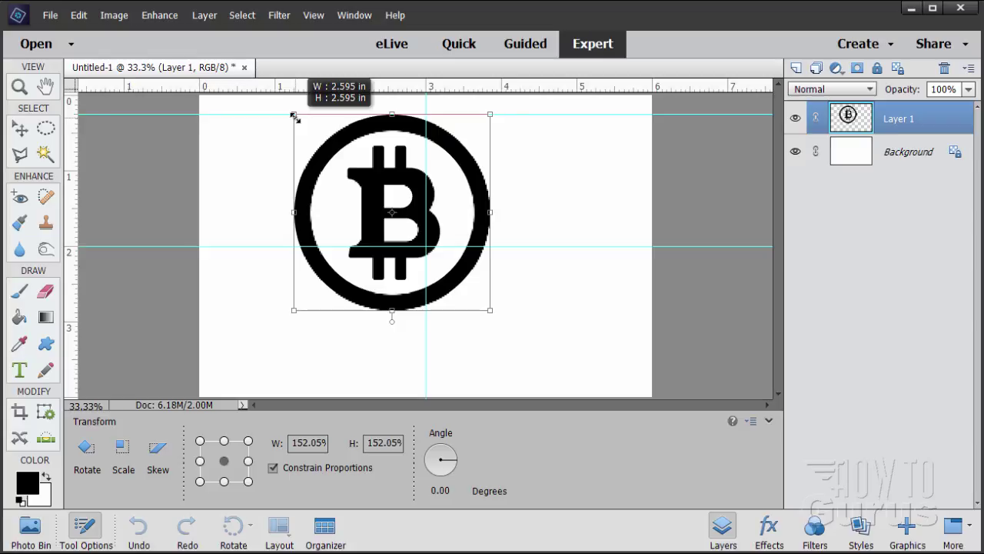
{"action": "left_click_drag", "start_coordinate": [292, 115], "coordinate": [293, 116]}
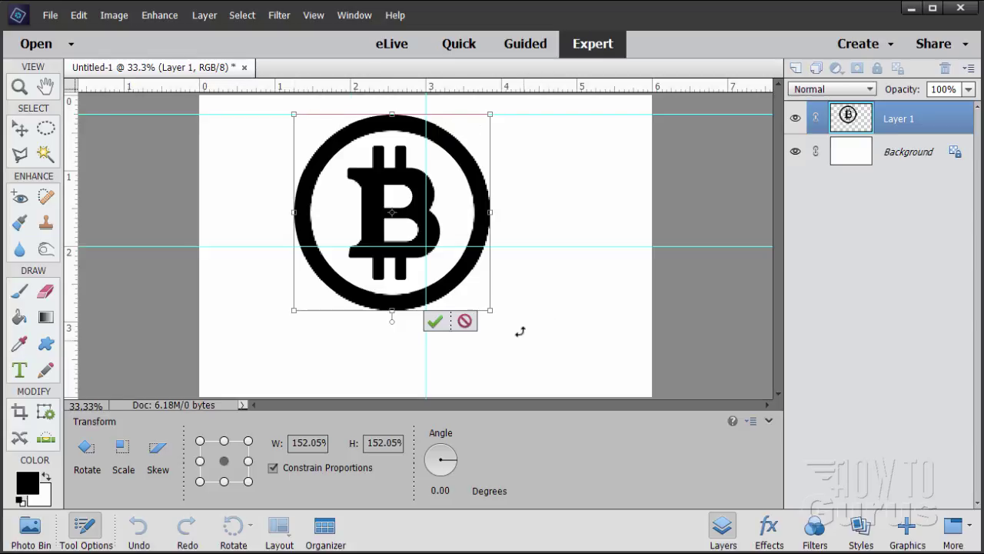
{"action": "left_click_drag", "start_coordinate": [490, 311], "coordinate": [569, 367]}
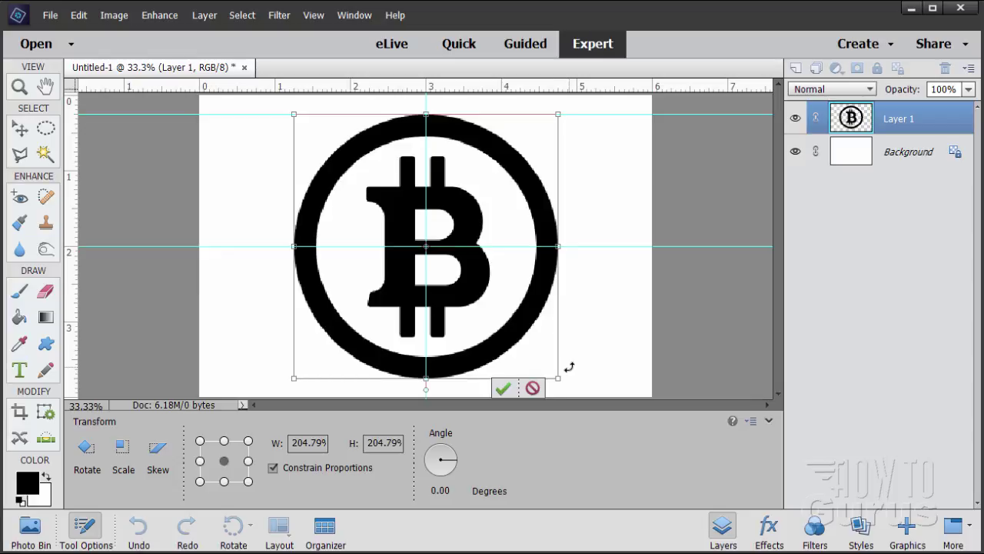
{"action": "left_click", "coordinate": [502, 388]}
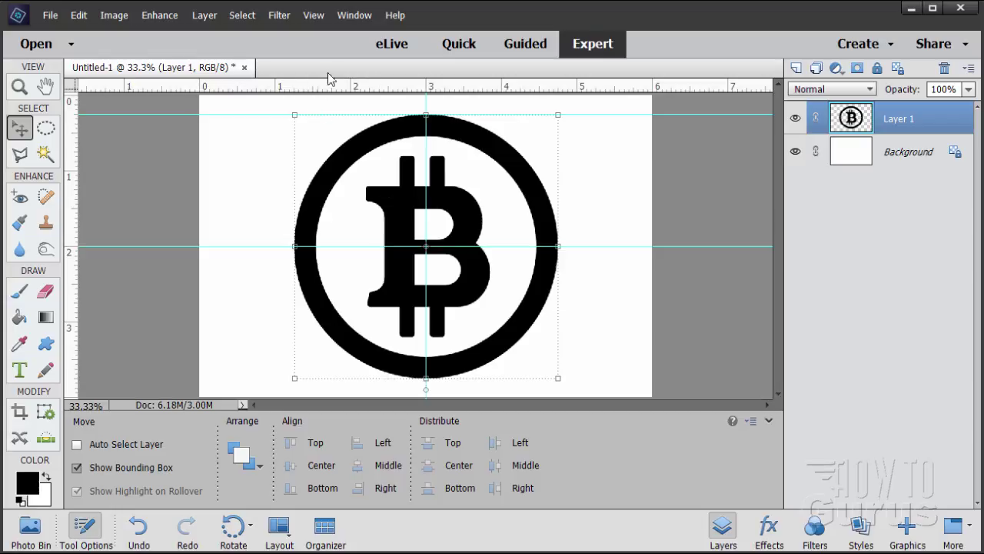
{"action": "left_click", "coordinate": [314, 15]}
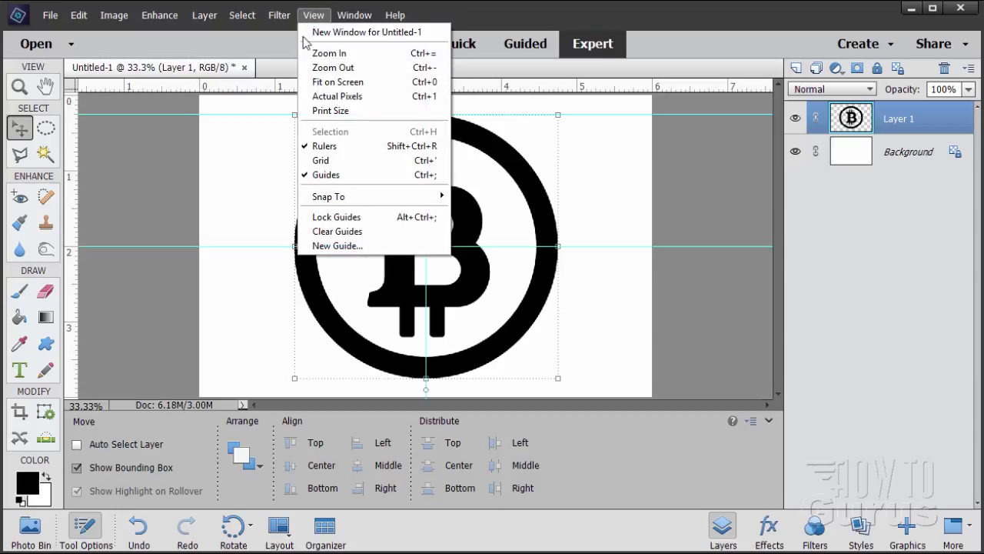
{"action": "left_click", "coordinate": [319, 175]}
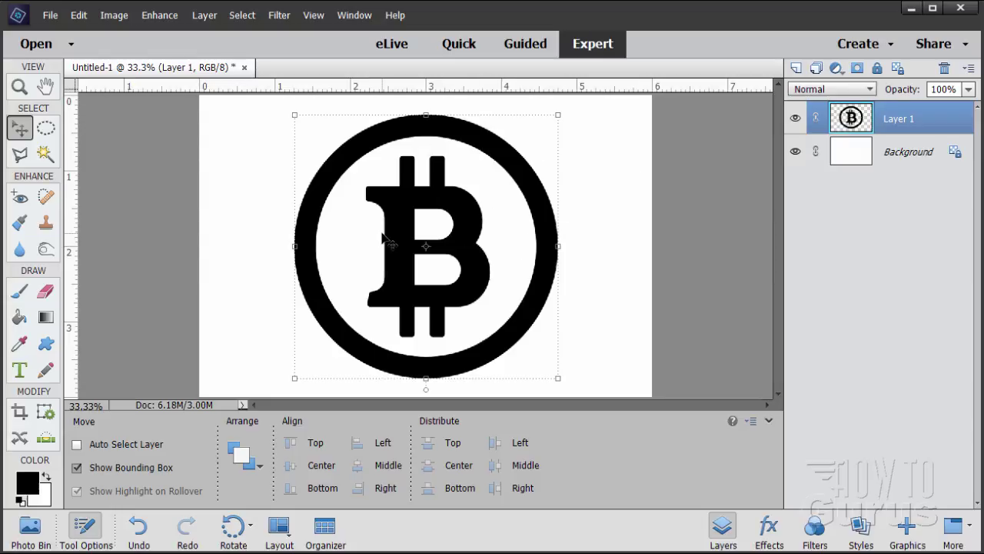
Draw a closed Polygonal Lasso selection around the B symbol, keeping it inside the black ring
{"action": "left_click", "coordinate": [20, 154]}
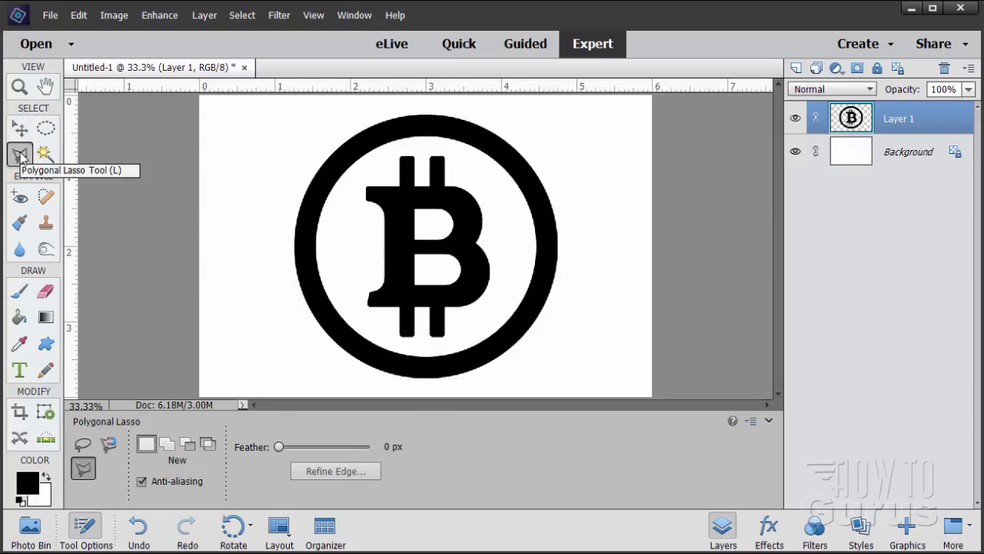
{"action": "left_click", "coordinate": [386, 164]}
{"action": "left_click", "coordinate": [333, 202]}
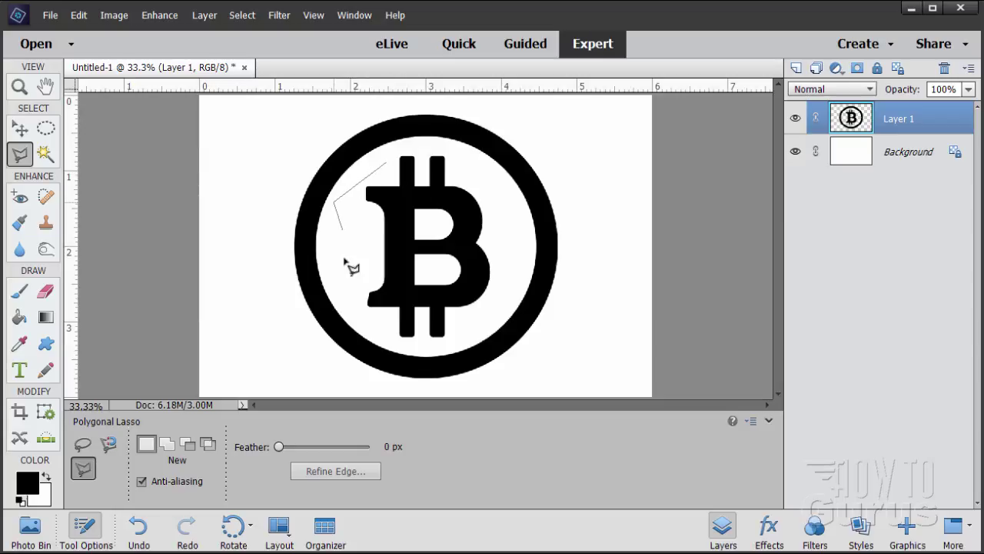
{"action": "left_click", "coordinate": [339, 273]}
{"action": "left_click", "coordinate": [366, 323]}
{"action": "left_click", "coordinate": [402, 343]}
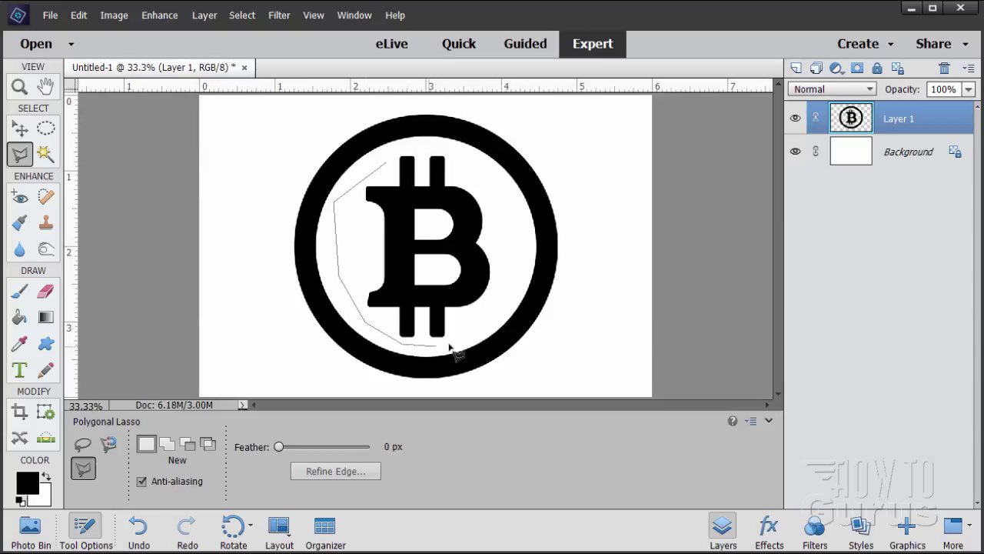
{"action": "left_click", "coordinate": [453, 341]}
{"action": "left_click", "coordinate": [507, 289]}
{"action": "left_click", "coordinate": [507, 208]}
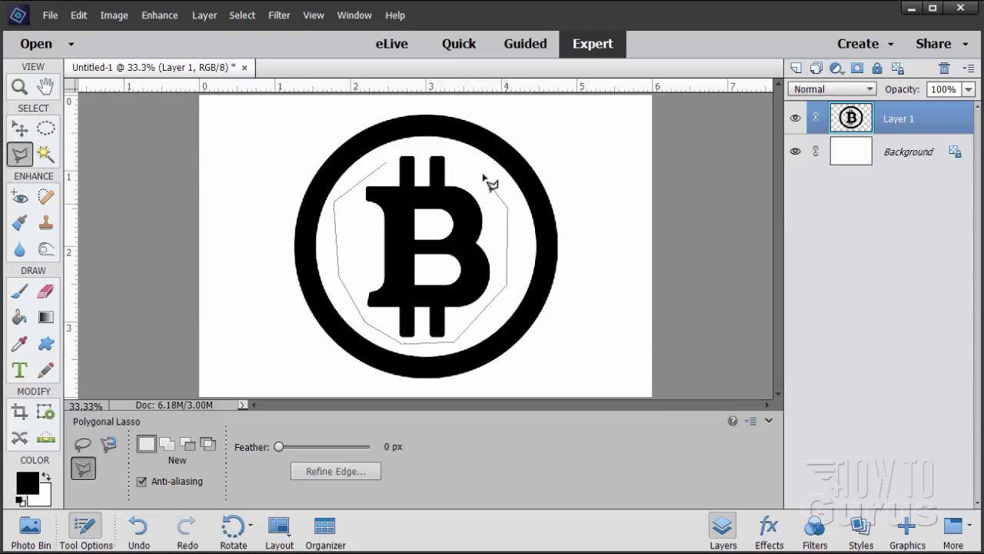
{"action": "left_click", "coordinate": [470, 153]}
{"action": "left_click", "coordinate": [432, 143]}
{"action": "left_click", "coordinate": [395, 145]}
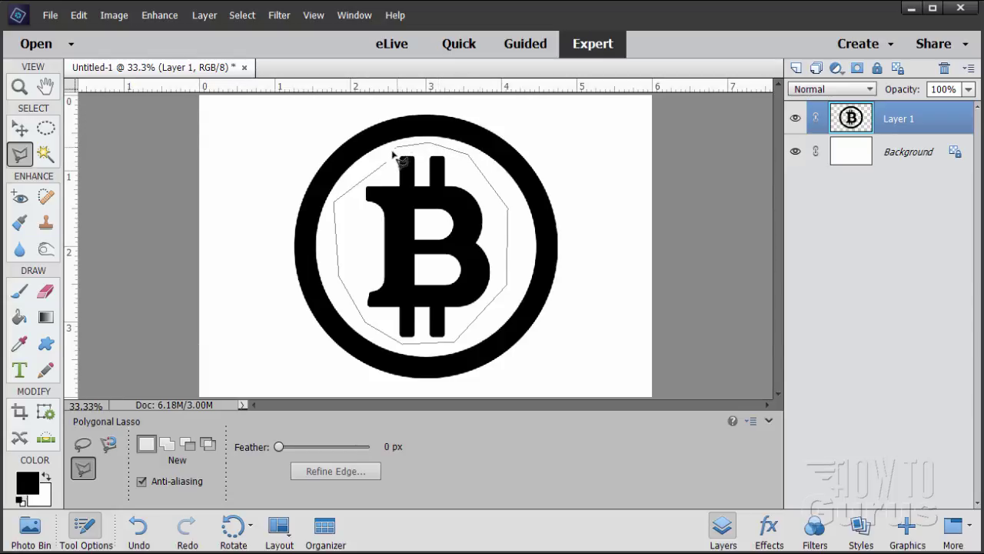
{"action": "left_click", "coordinate": [388, 164]}
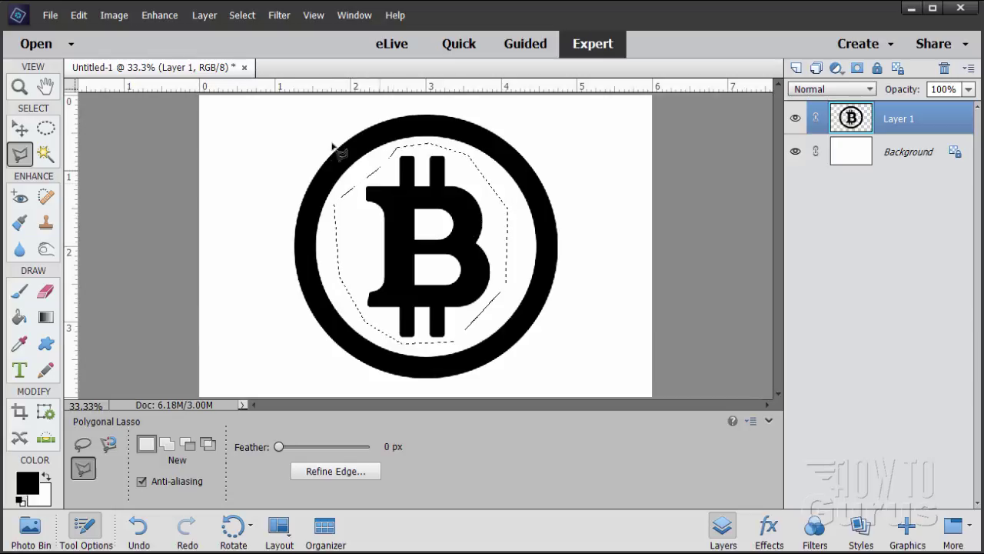
Cut the selected B onto its own new layer and check the separation by toggling each layer's visibility
{"action": "left_click", "coordinate": [205, 16]}
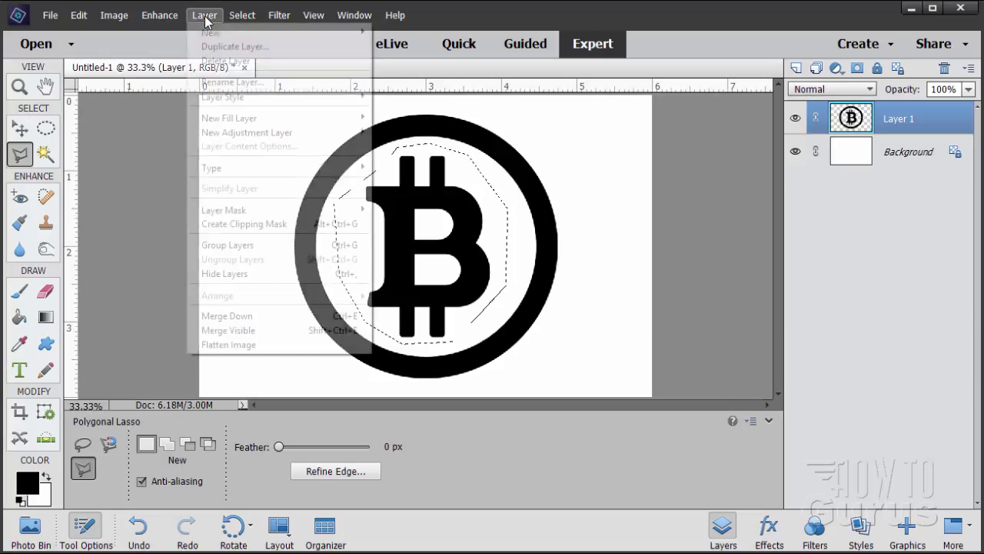
{"action": "mouse_move", "coordinate": [209, 34]}
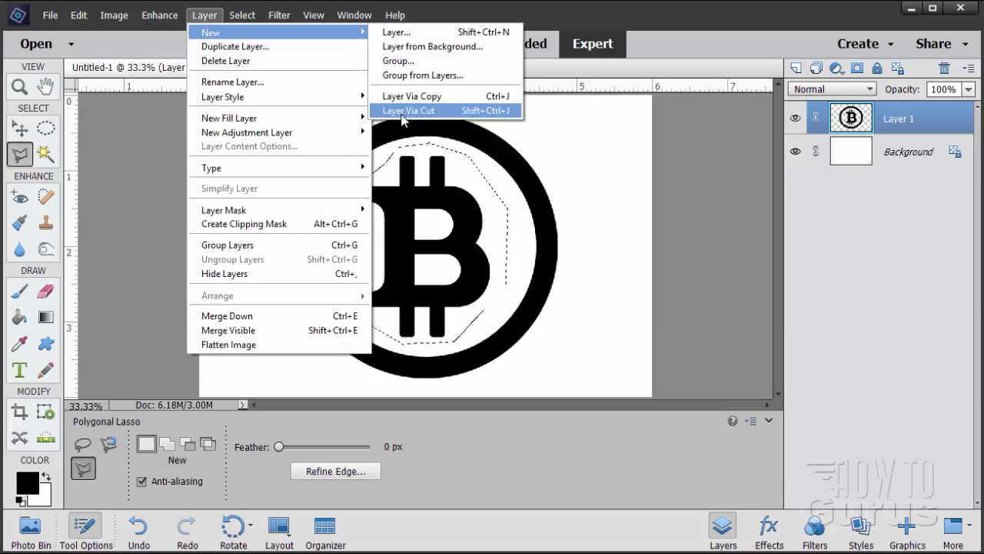
{"action": "left_click", "coordinate": [428, 110]}
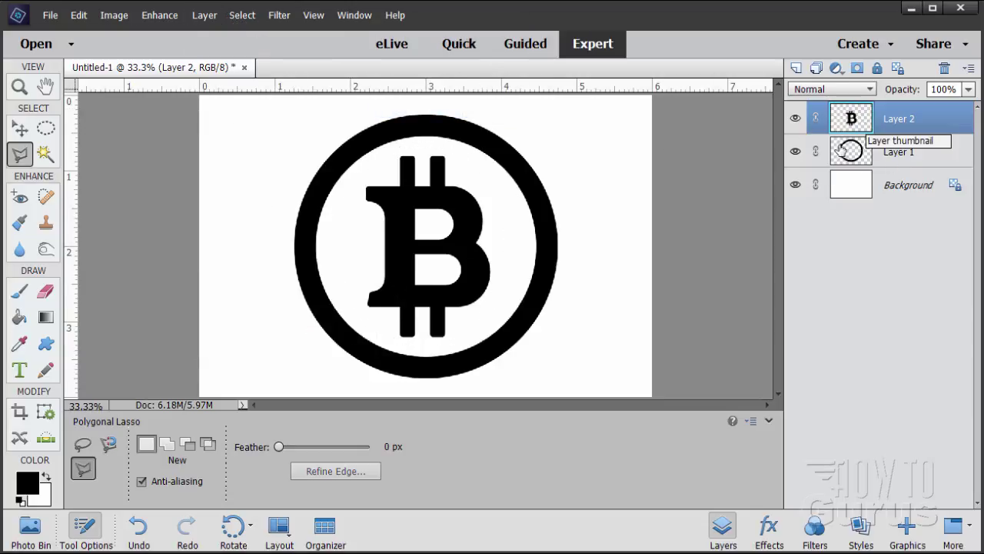
{"action": "left_click", "coordinate": [796, 122]}
{"action": "left_click", "coordinate": [796, 122]}
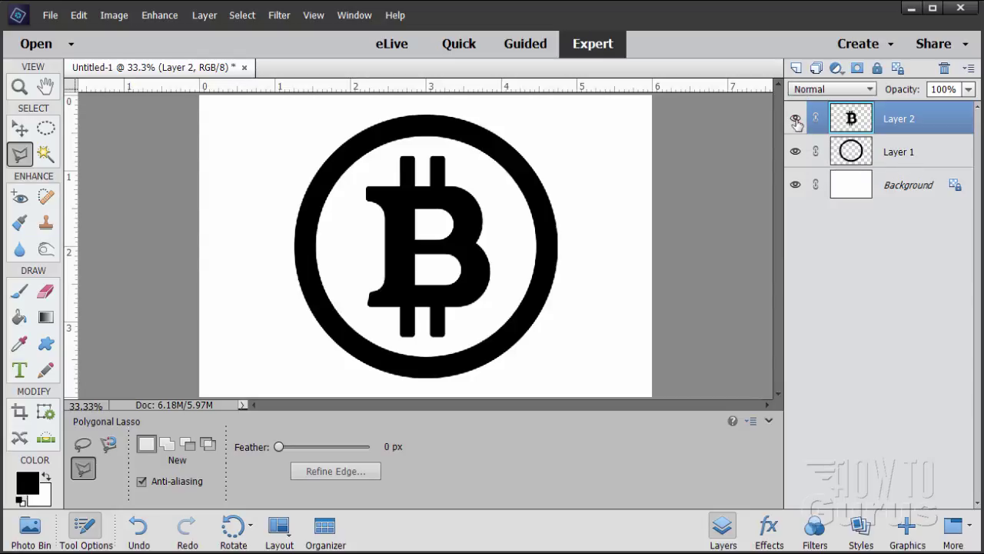
{"action": "left_click", "coordinate": [796, 153]}
{"action": "left_click", "coordinate": [795, 153]}
Scale the B down proportionally to 90% around its centre
{"action": "key", "text": "v"}
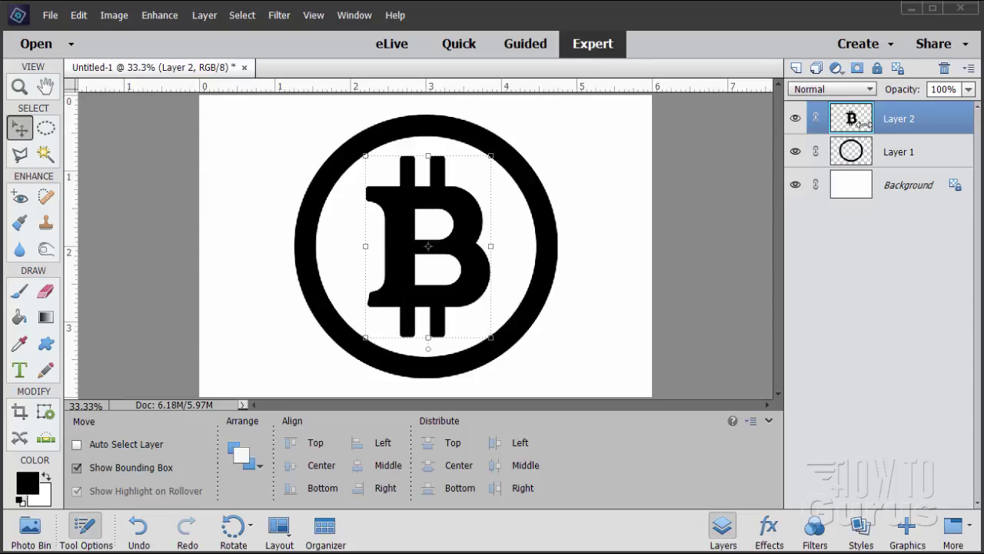
{"action": "left_click", "coordinate": [401, 208]}
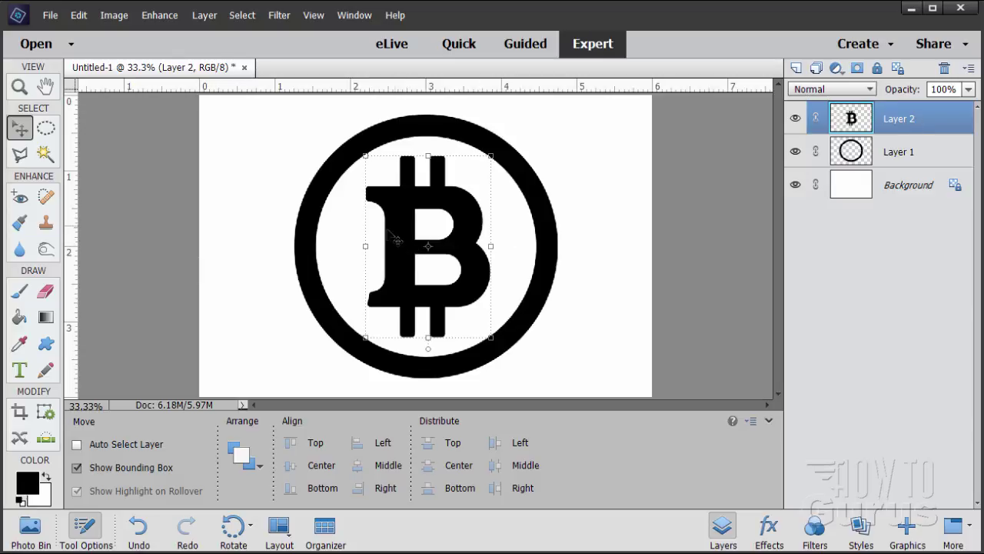
{"action": "key", "text": "ctrl+t"}
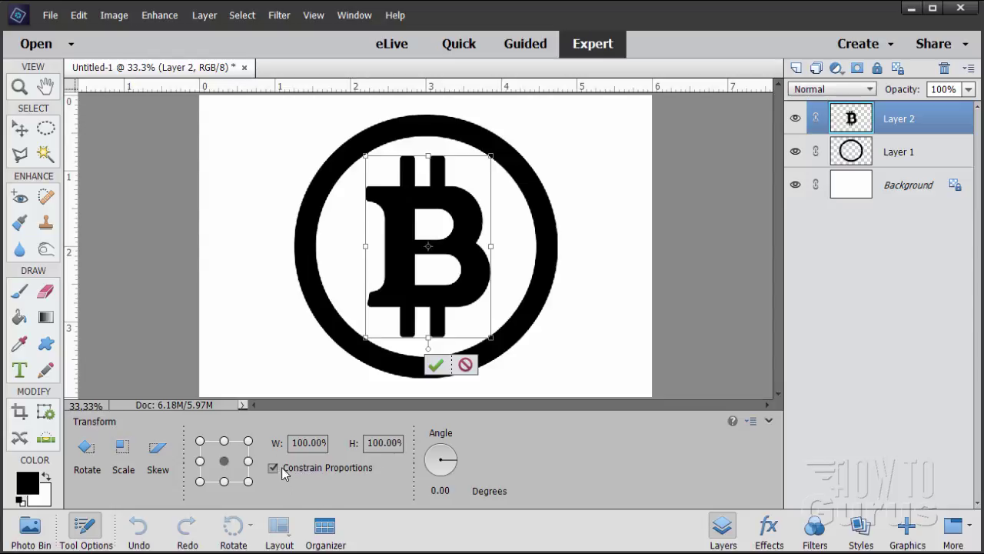
{"action": "left_click_drag", "start_coordinate": [291, 443], "coordinate": [351, 445]}
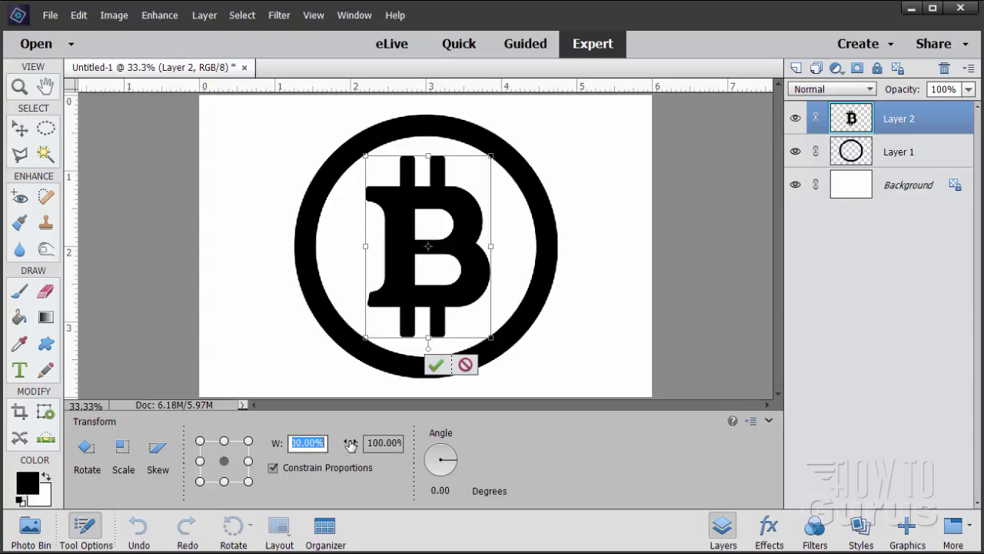
{"action": "type", "text": "90"}
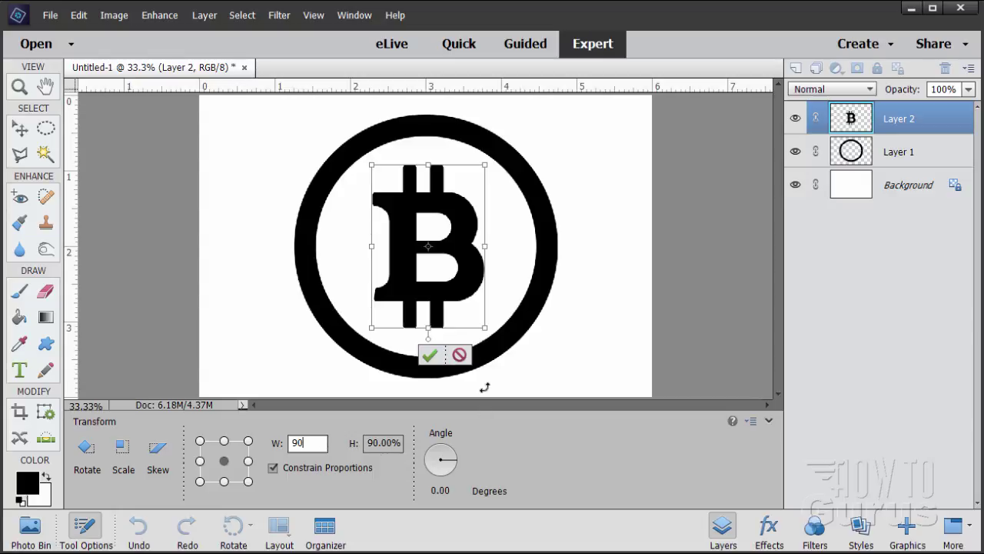
{"action": "left_click", "coordinate": [432, 356]}
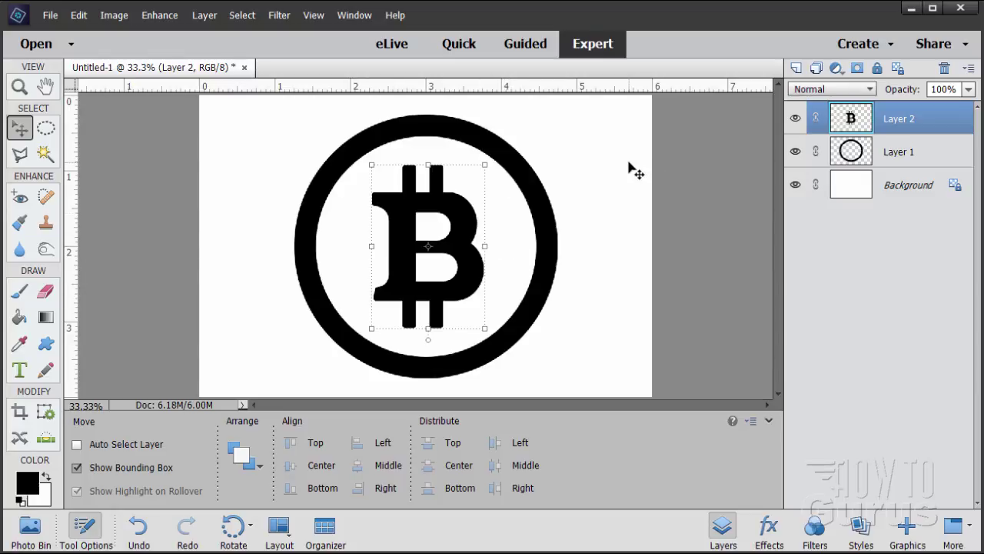
Hide the B layer and rename the ring's layer as circle
{"action": "left_click", "coordinate": [798, 119]}
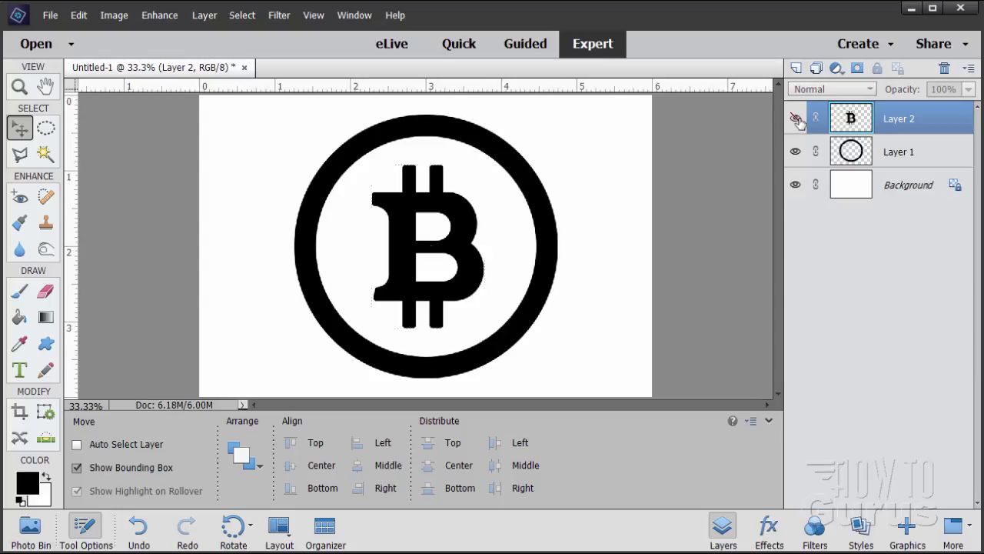
{"action": "left_click", "coordinate": [897, 153]}
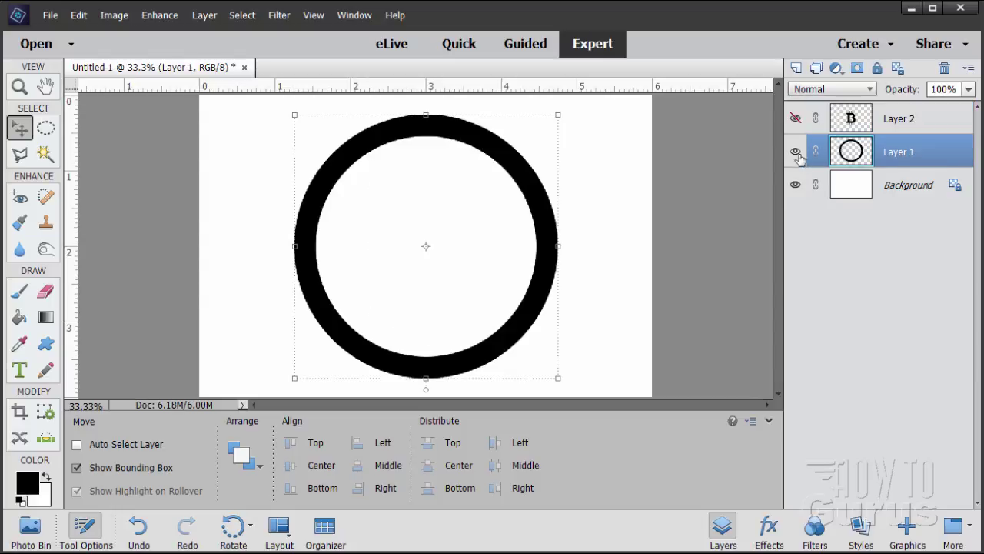
{"action": "double_click", "coordinate": [899, 154]}
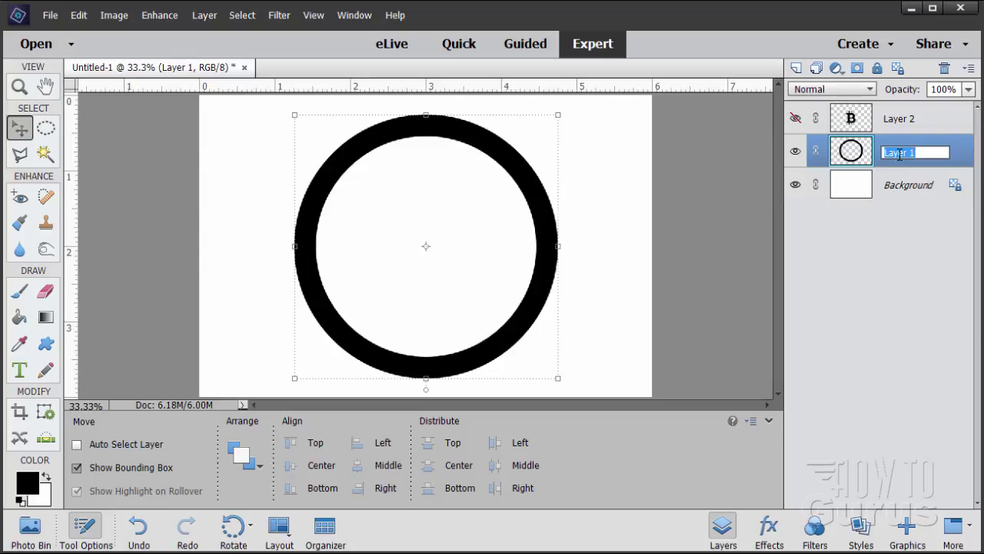
{"action": "type", "text": "circle"}
Rename the hidden B layer as original B
{"action": "left_click", "coordinate": [896, 121]}
{"action": "double_click", "coordinate": [895, 120]}
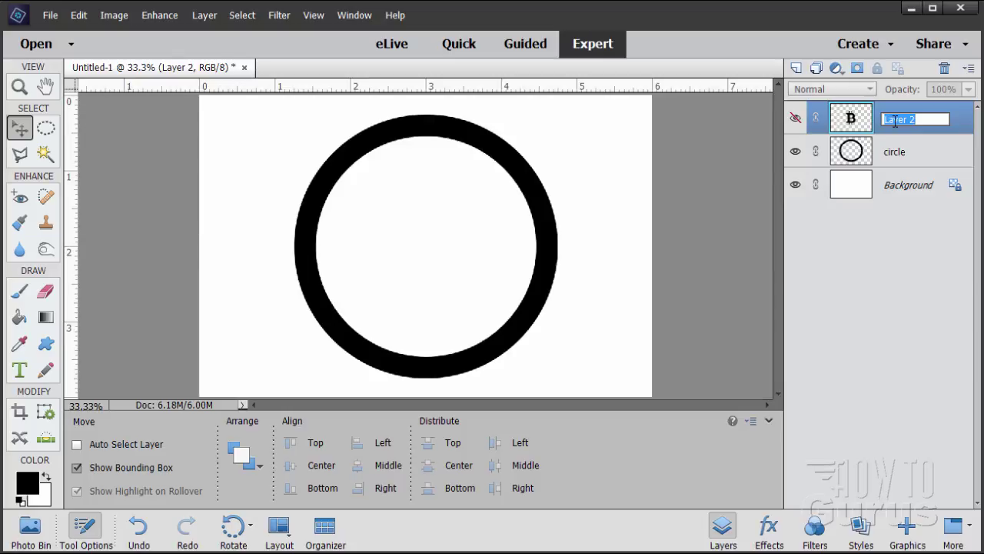
{"action": "type", "text": "original B"}
{"action": "key", "text": "Return"}
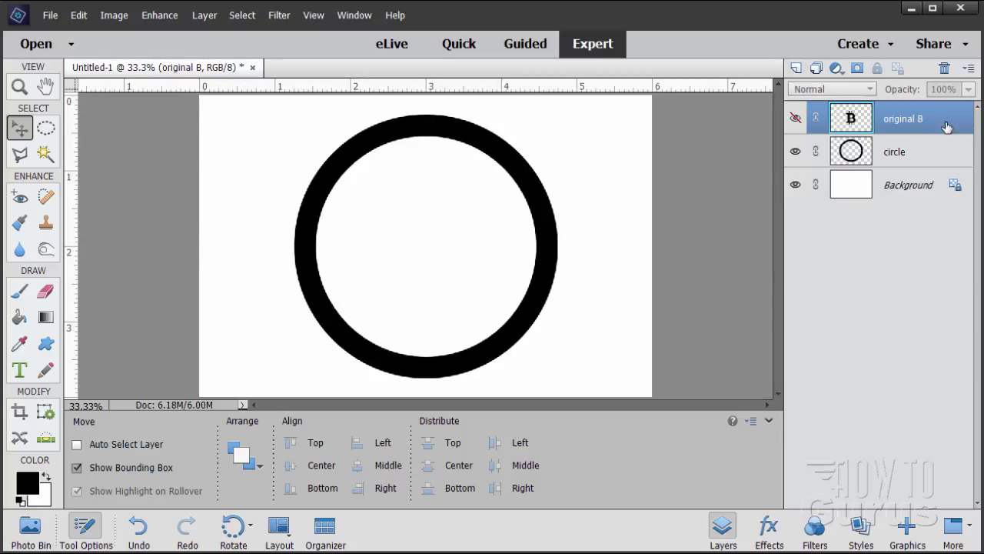
Show the guides and select the full disc on the circle layer by Magic Wand selecting the area outside the ring and inverting it
{"action": "left_click", "coordinate": [911, 154]}
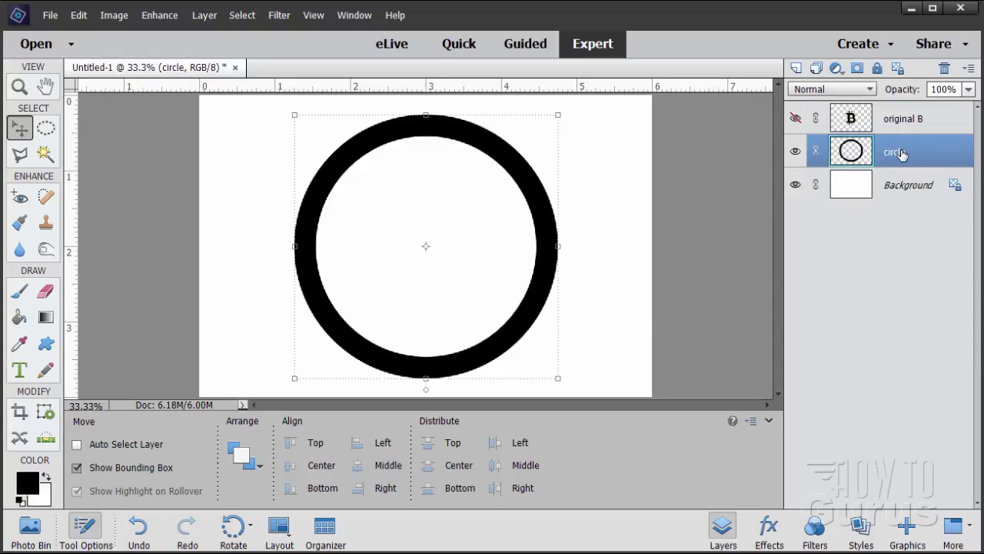
{"action": "key", "text": "ctrl+semicolon"}
{"action": "left_click", "coordinate": [47, 155]}
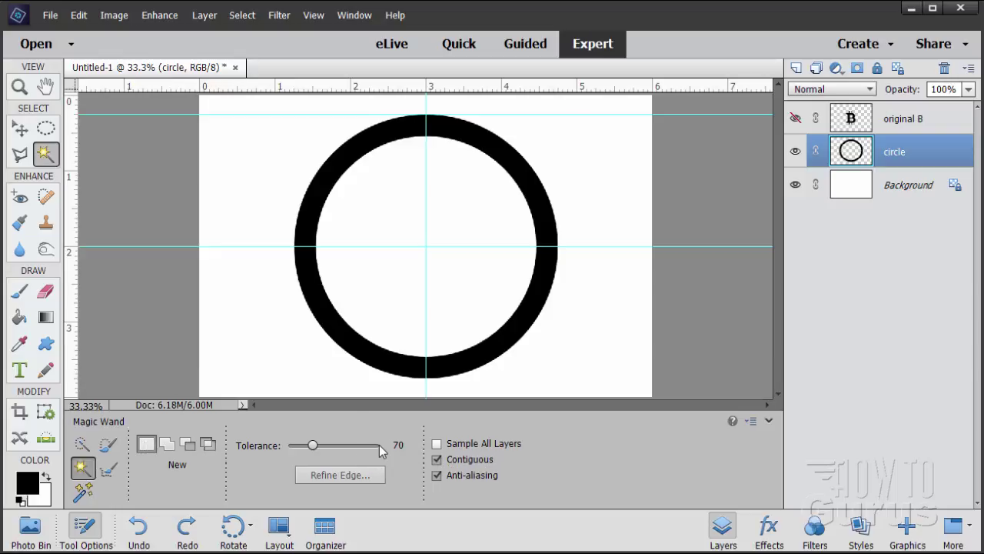
{"action": "left_click", "coordinate": [591, 333]}
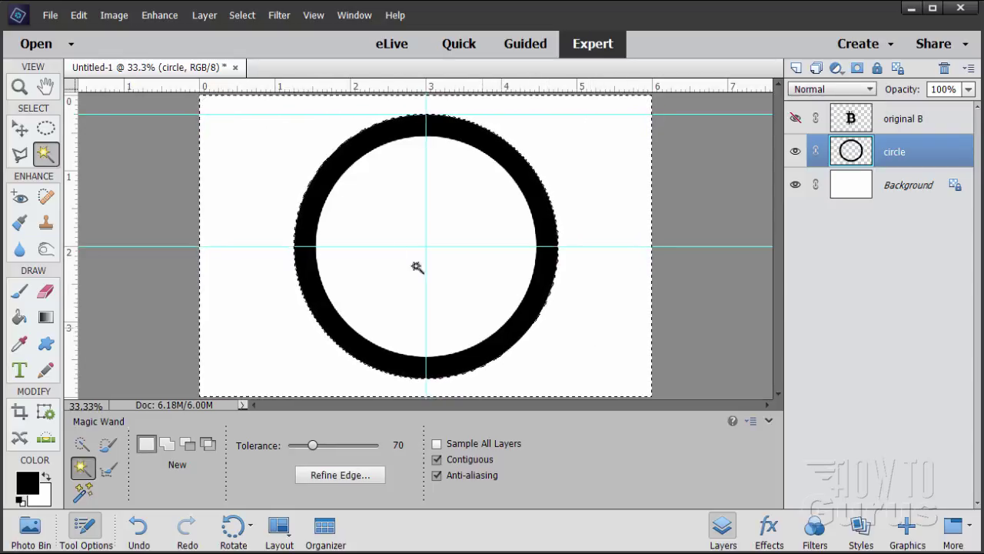
{"action": "left_click", "coordinate": [242, 15]}
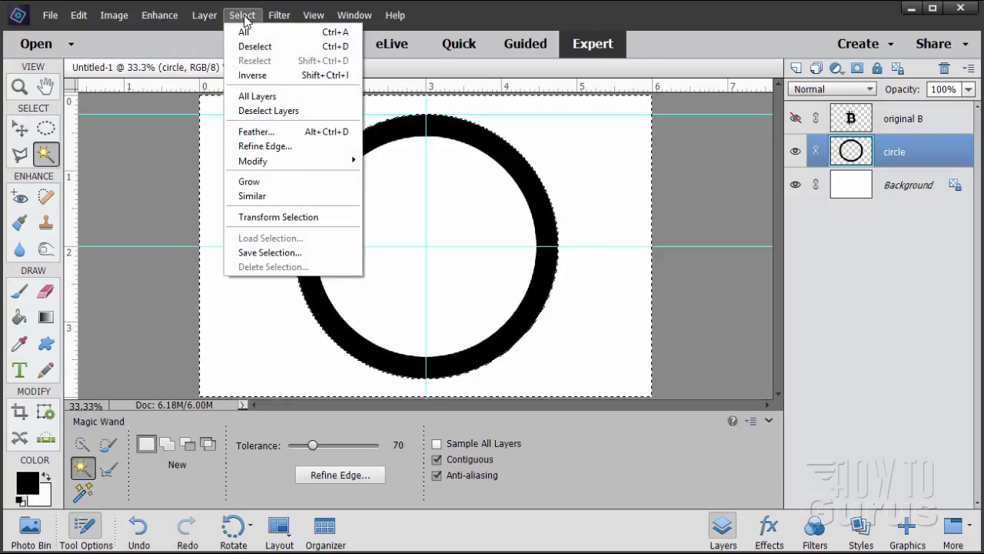
{"action": "left_click", "coordinate": [259, 75]}
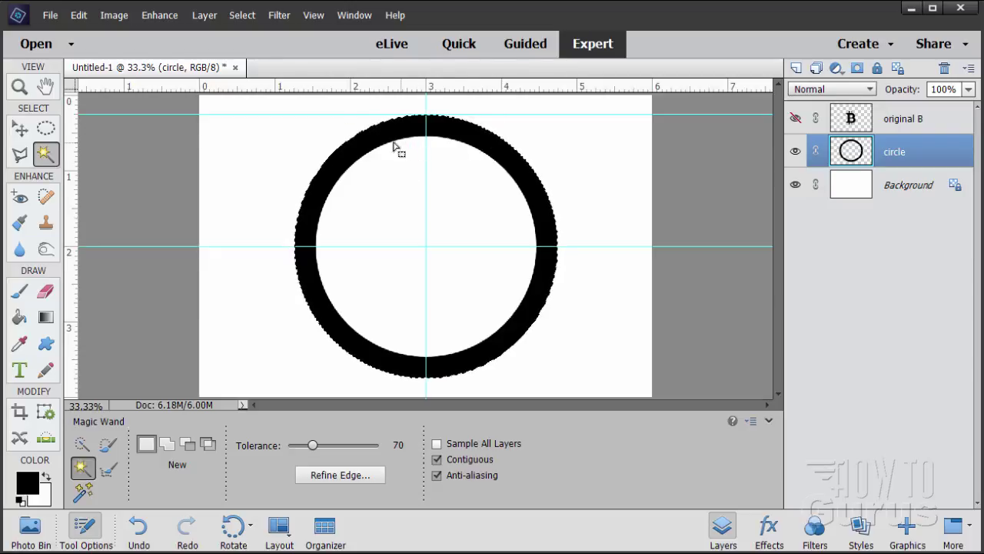
Save the disc selection as a new selection named circle
{"action": "left_click", "coordinate": [242, 15]}
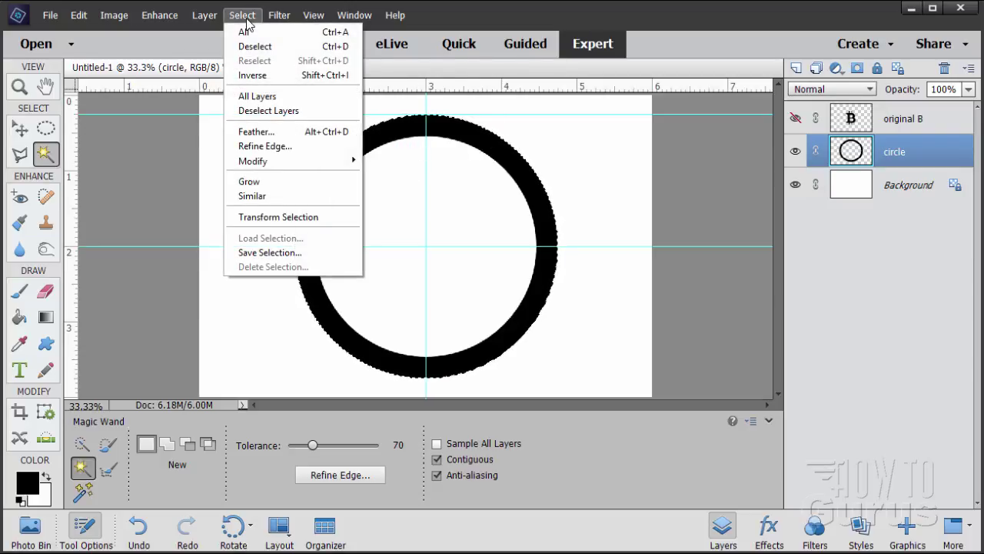
{"action": "left_click", "coordinate": [256, 252]}
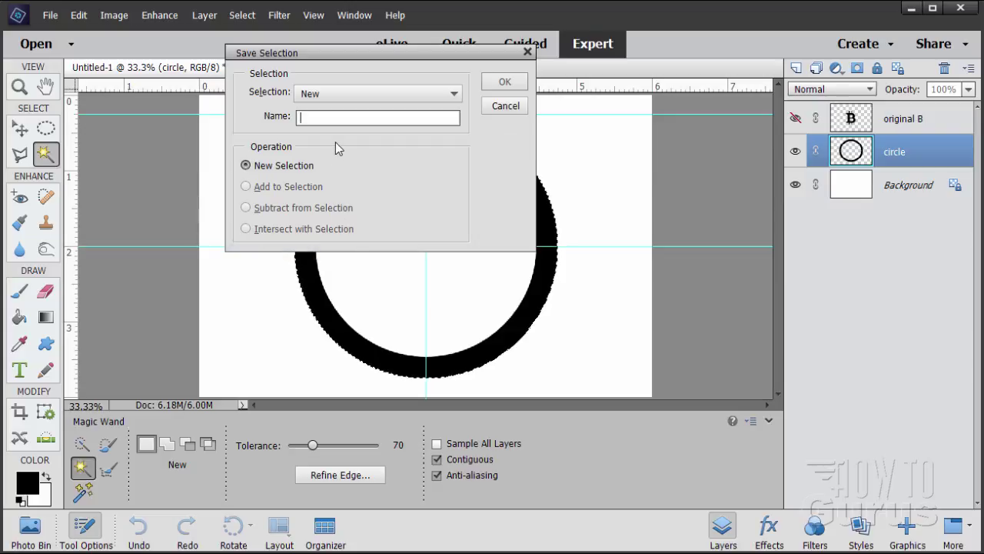
{"action": "type", "text": "circle"}
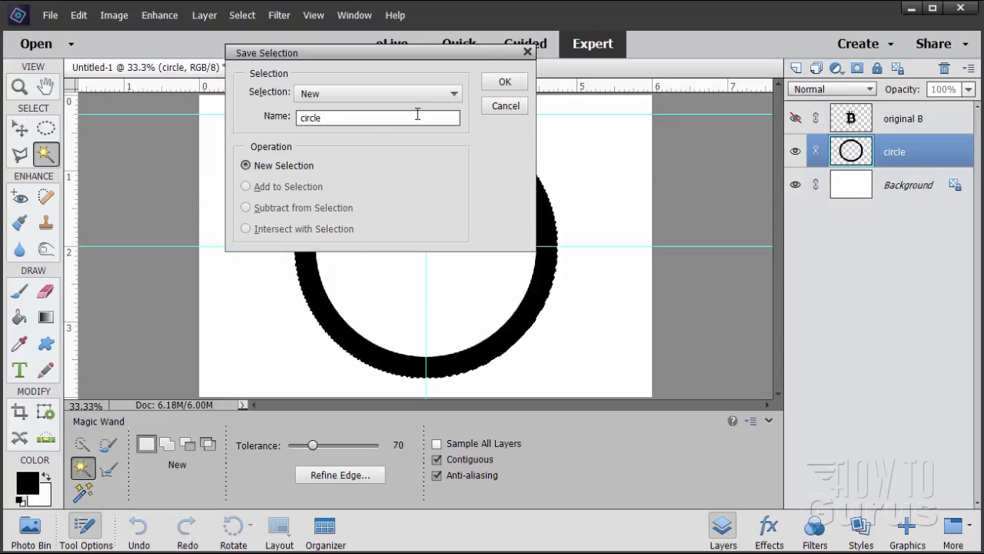
{"action": "left_click", "coordinate": [503, 81]}
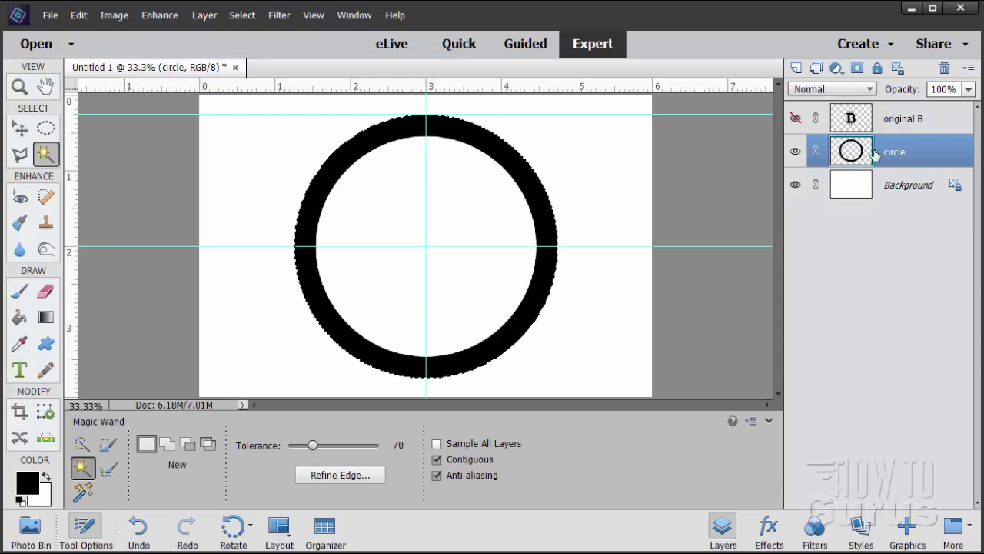
Add a new layer directly above the Background and set the foreground color to efc55f
{"action": "left_click", "coordinate": [892, 192]}
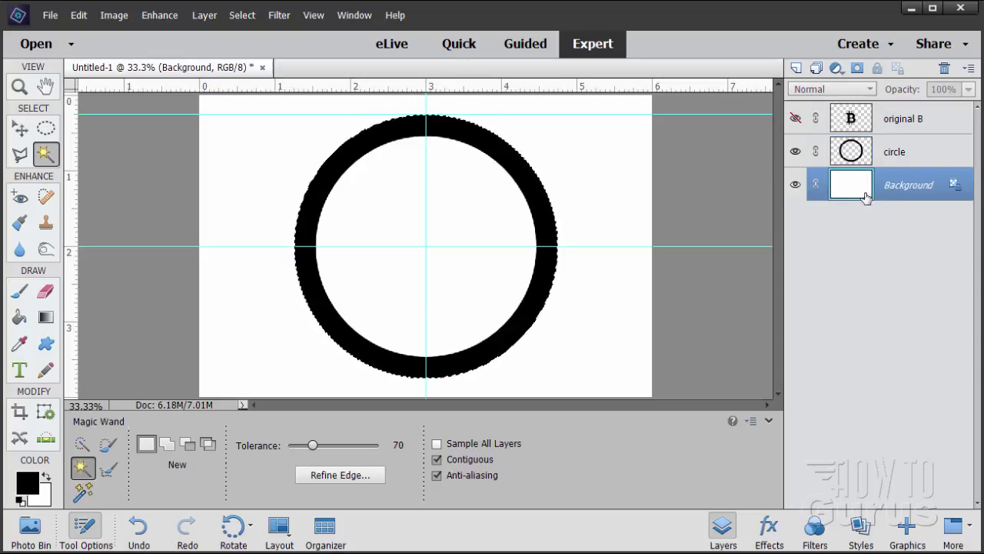
{"action": "left_click", "coordinate": [796, 68]}
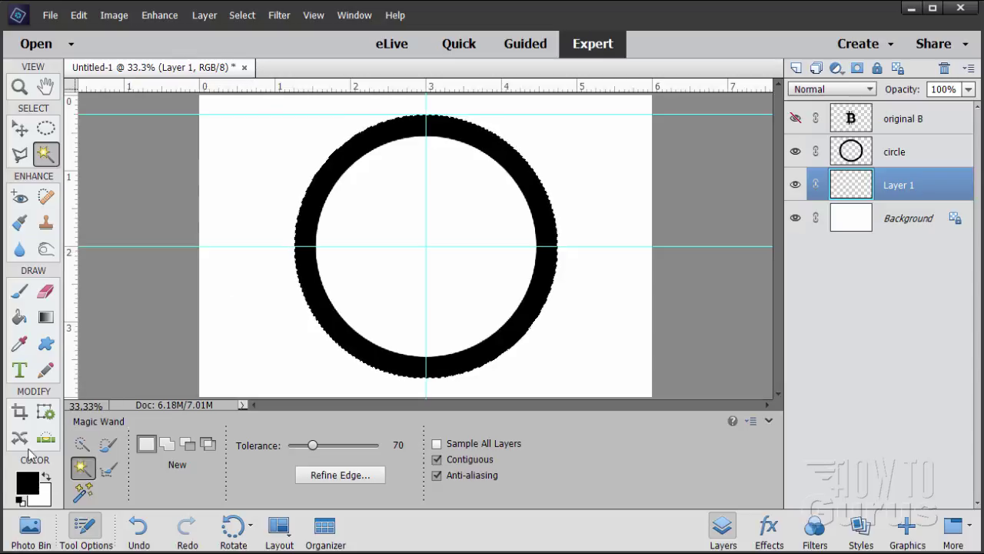
{"action": "left_click", "coordinate": [27, 484]}
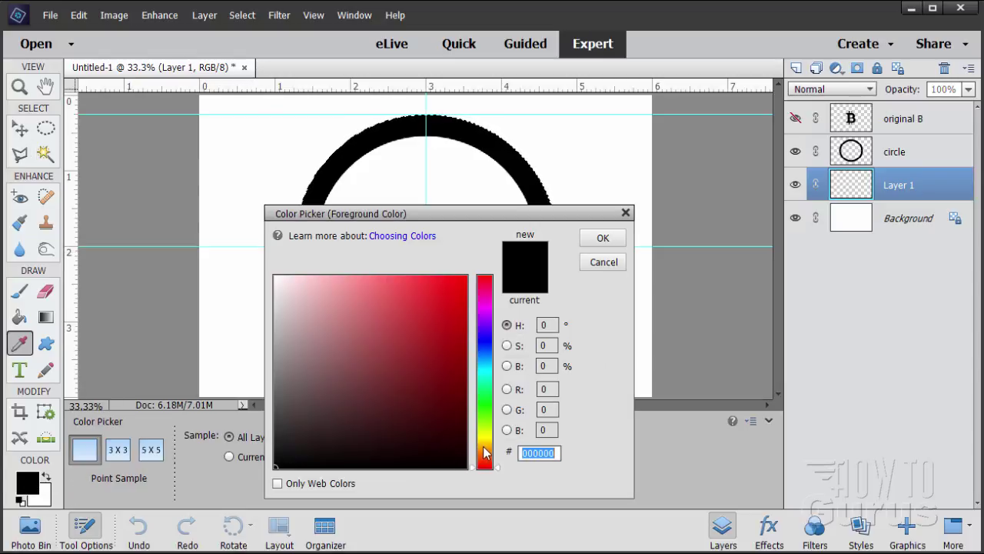
{"action": "left_click", "coordinate": [485, 444]}
{"action": "left_click", "coordinate": [413, 292]}
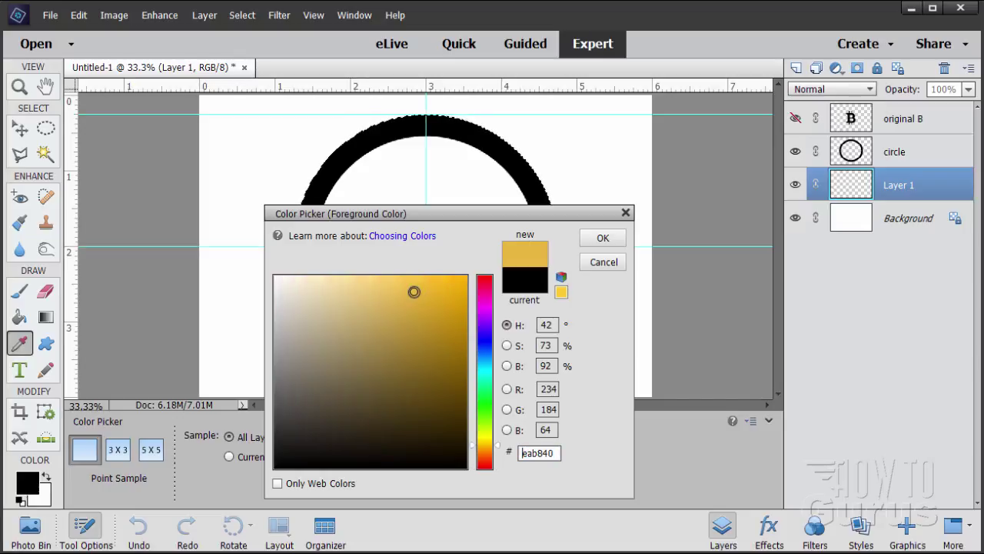
{"action": "double_click", "coordinate": [559, 452]}
{"action": "left_click", "coordinate": [536, 454]}
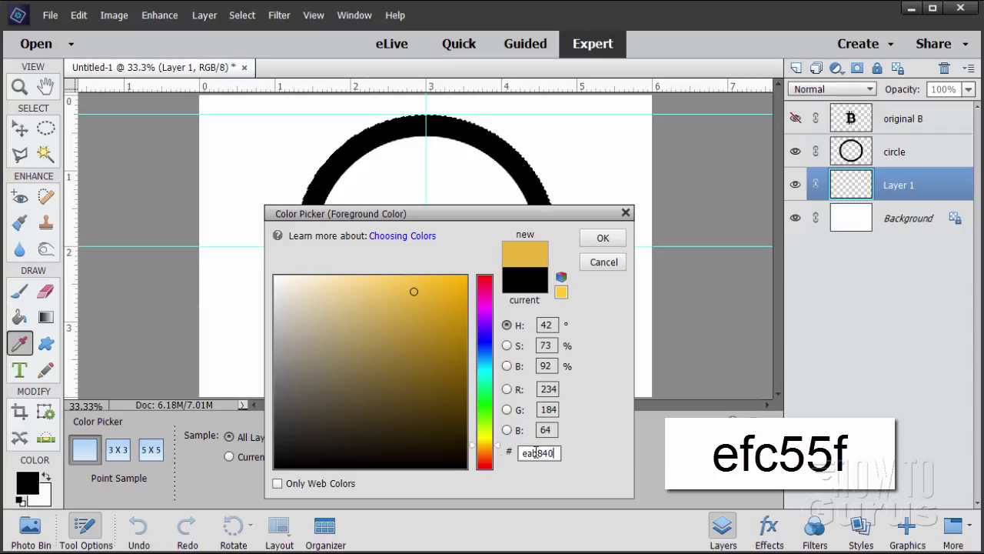
{"action": "left_click_drag", "start_coordinate": [558, 452], "coordinate": [500, 453]}
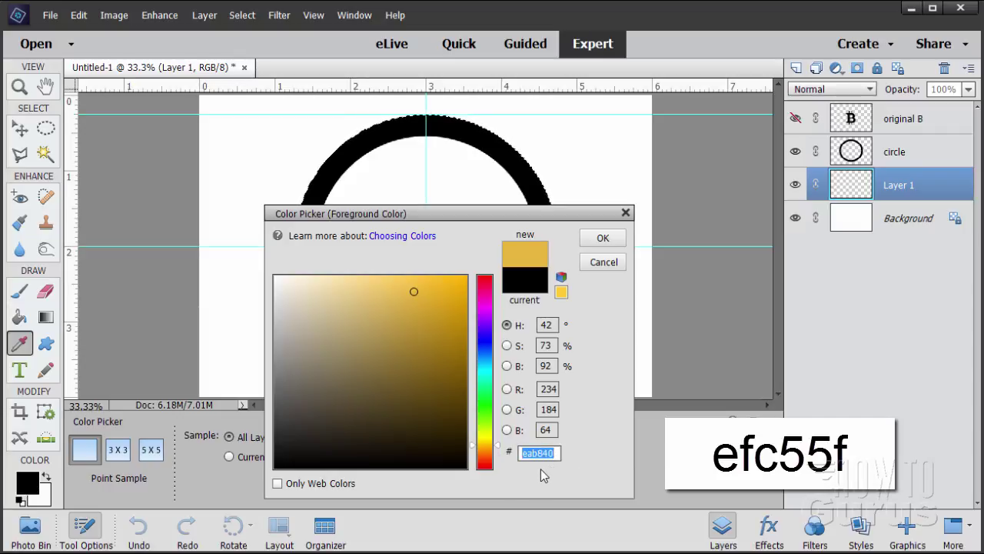
{"action": "type", "text": "e"}
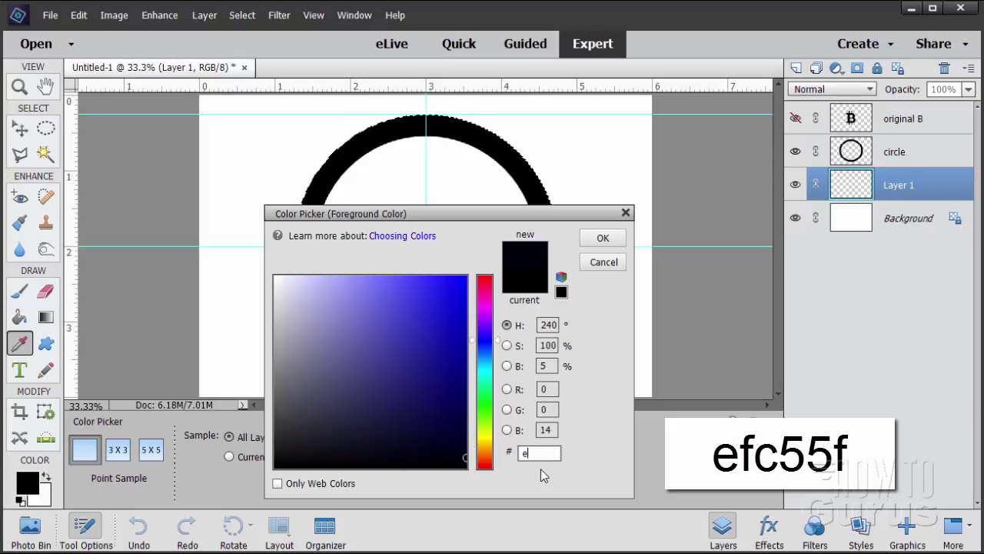
{"action": "type", "text": "fc55"}
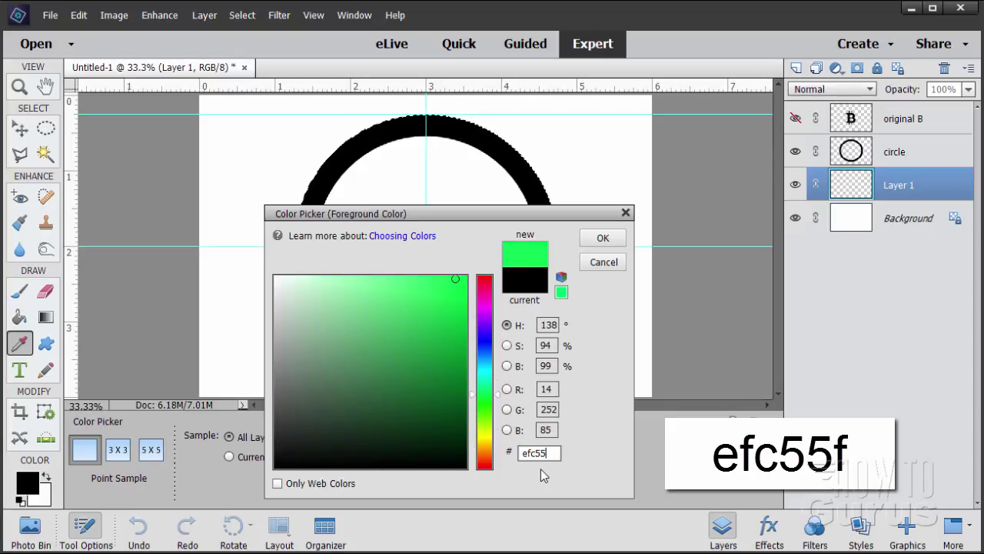
{"action": "type", "text": "f"}
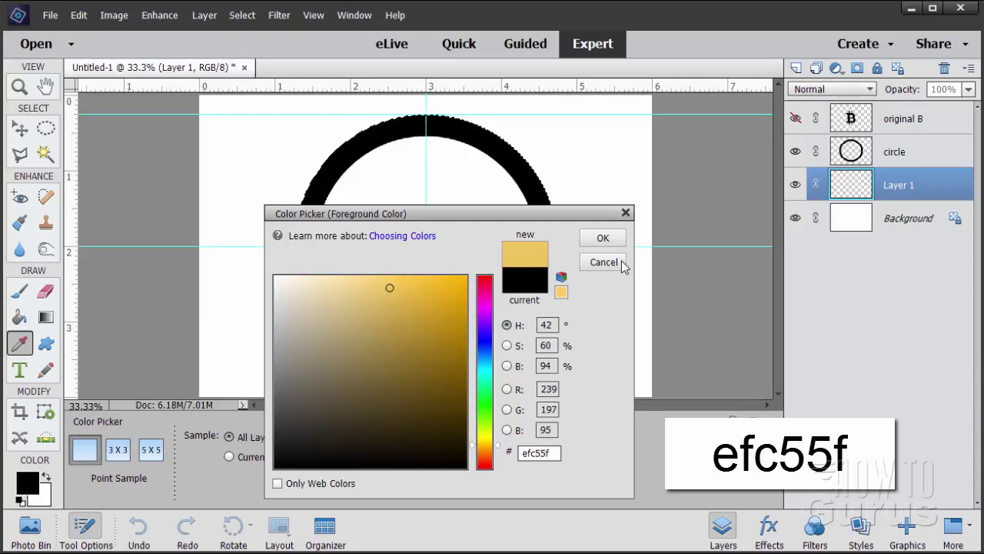
{"action": "left_click", "coordinate": [604, 237]}
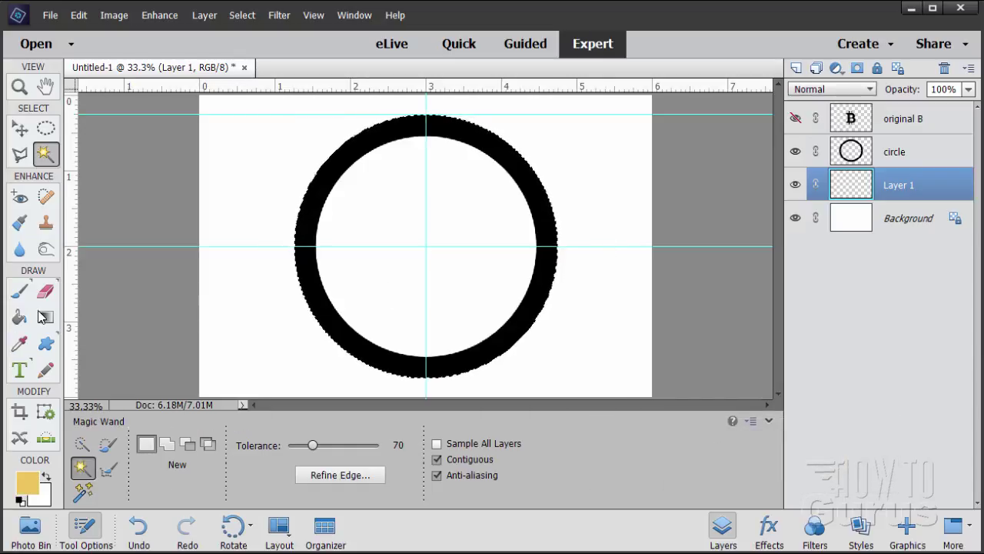
Fill the disc selection on the new layer with the gold foreground color, hide the circle layer and deselect
{"action": "left_click", "coordinate": [19, 317]}
{"action": "left_click", "coordinate": [395, 306]}
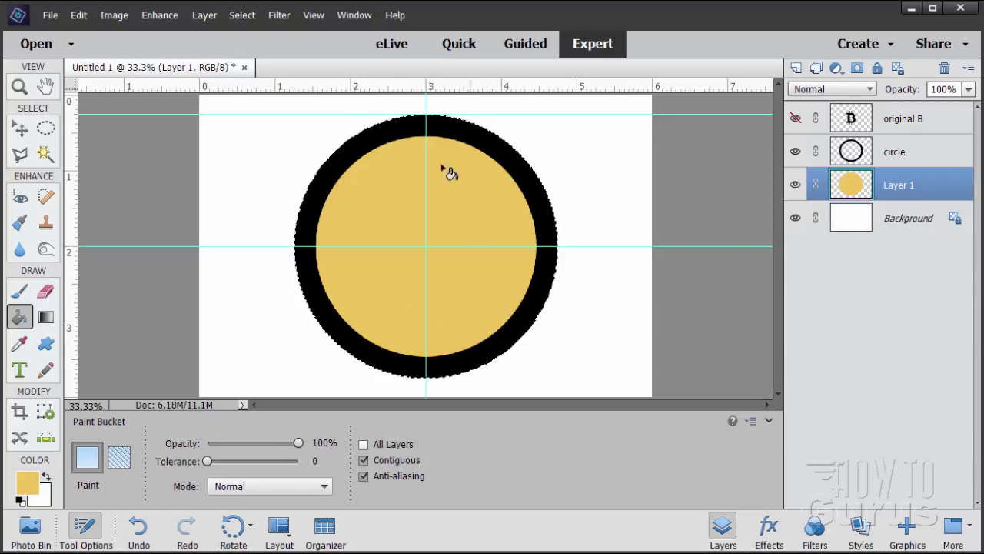
{"action": "left_click", "coordinate": [20, 130]}
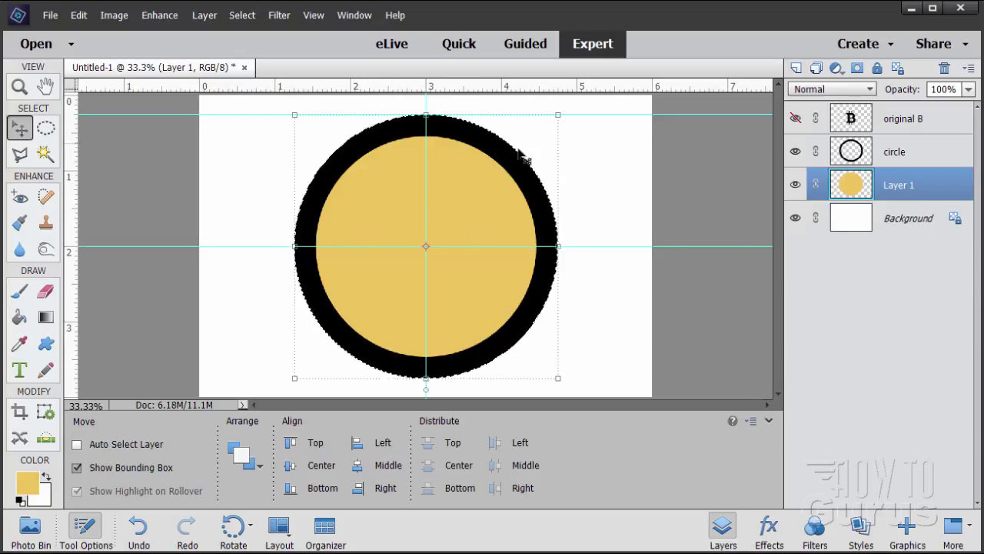
{"action": "left_click", "coordinate": [795, 152]}
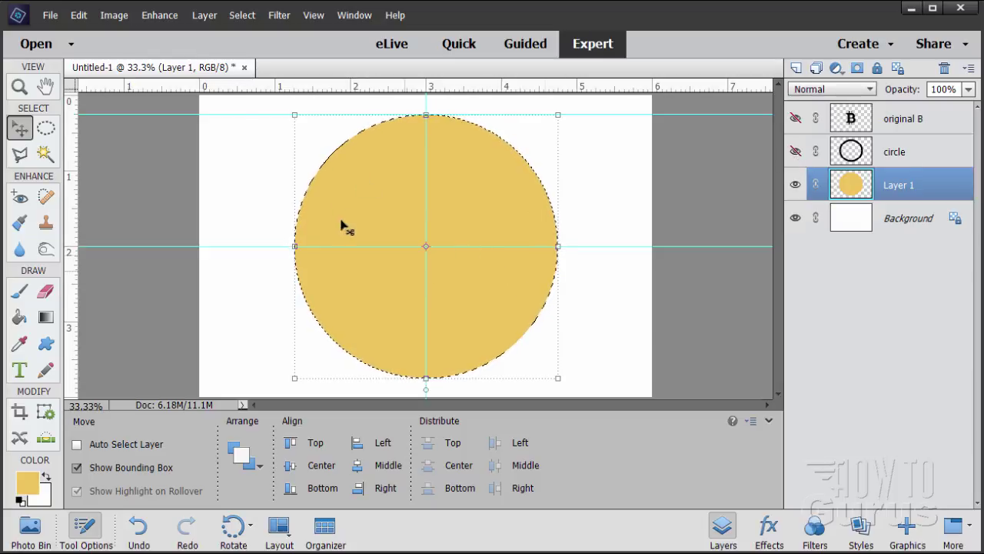
{"action": "left_click", "coordinate": [241, 15]}
{"action": "left_click", "coordinate": [254, 45]}
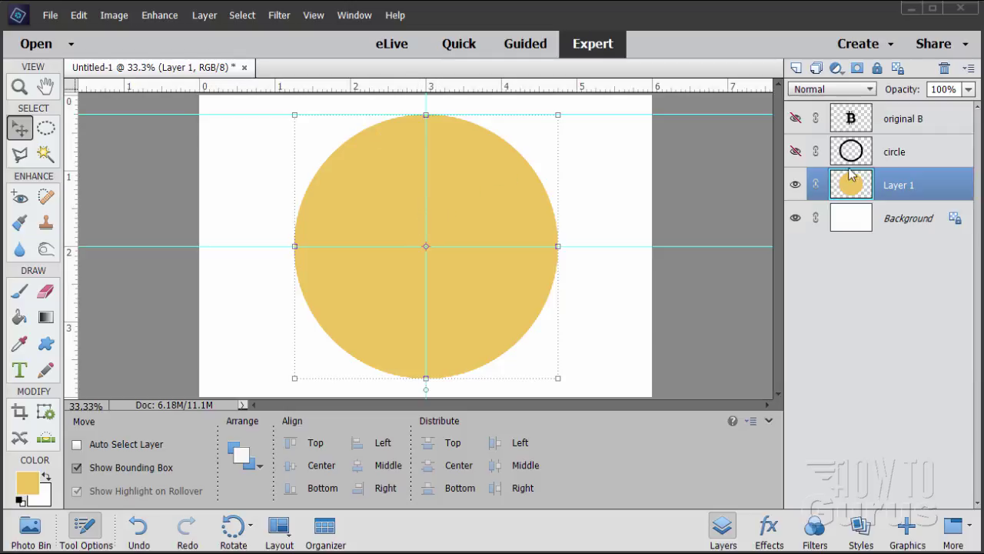
Show the circle layer again, duplicate it and hide the original, leaving the copy active
{"action": "left_click", "coordinate": [921, 156]}
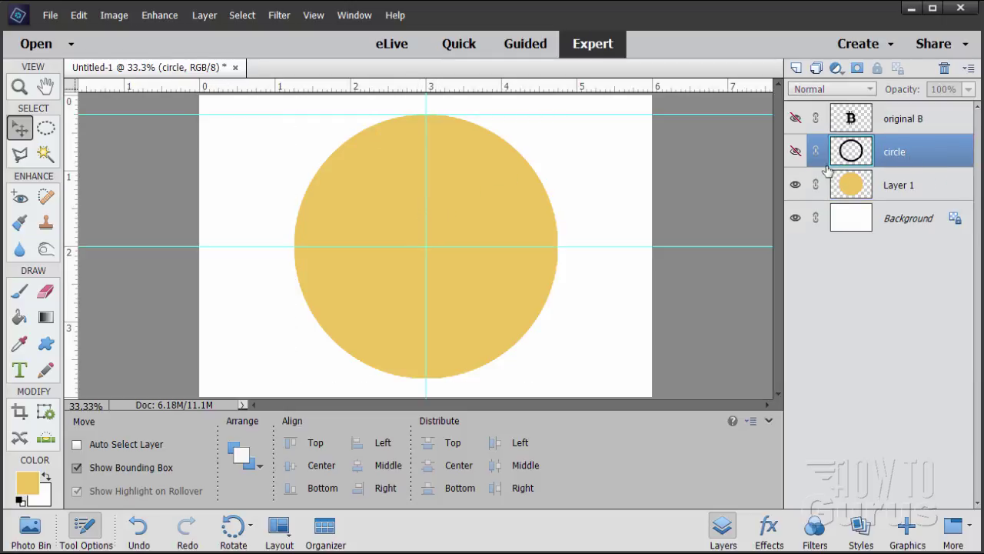
{"action": "left_click", "coordinate": [799, 152]}
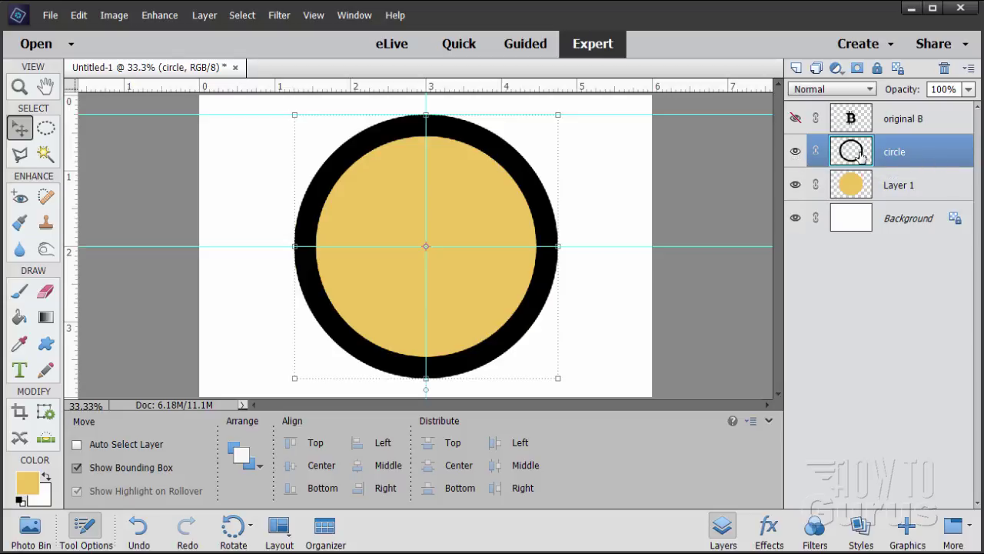
{"action": "left_click_drag", "start_coordinate": [846, 156], "coordinate": [797, 67]}
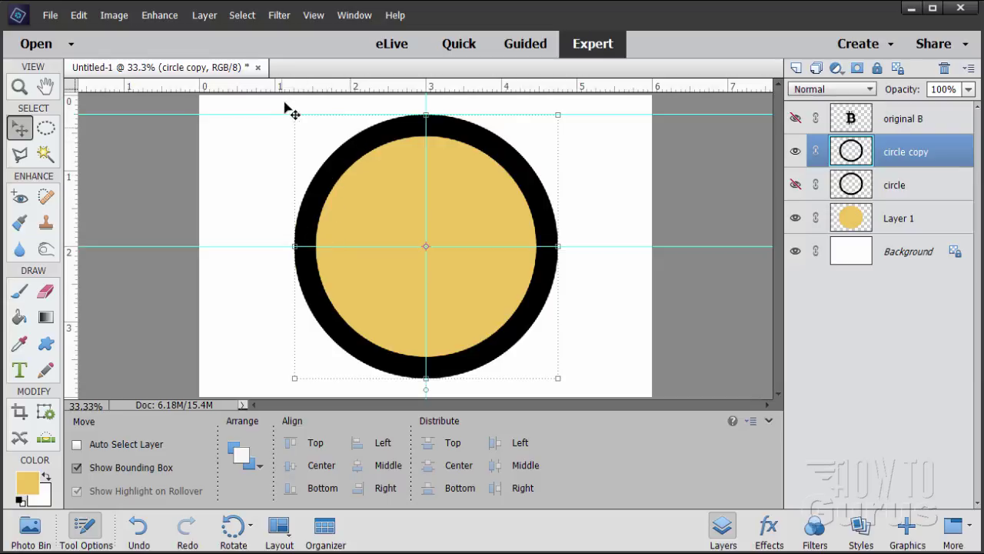
Add a new vertical guide at 1.35 in
{"action": "left_click", "coordinate": [314, 15]}
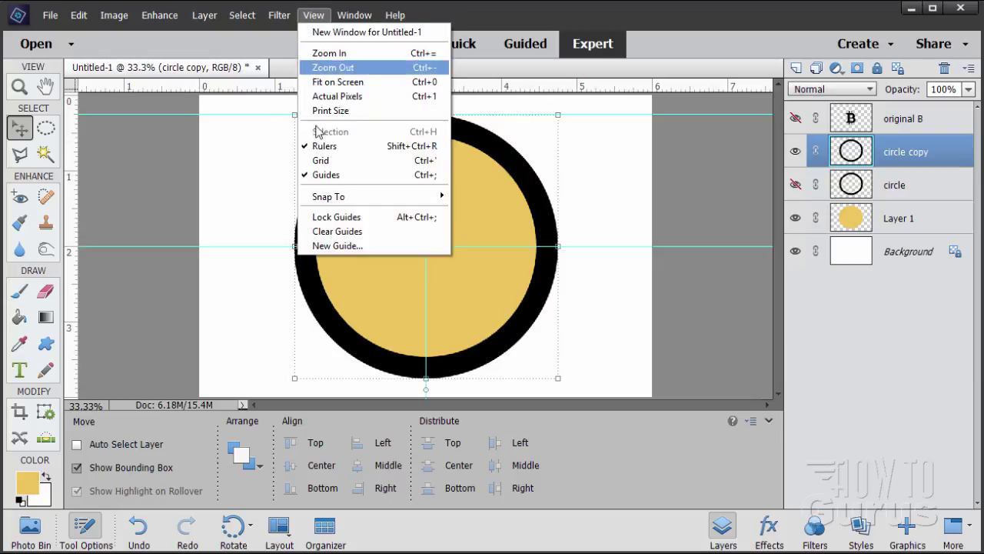
{"action": "left_click", "coordinate": [329, 246]}
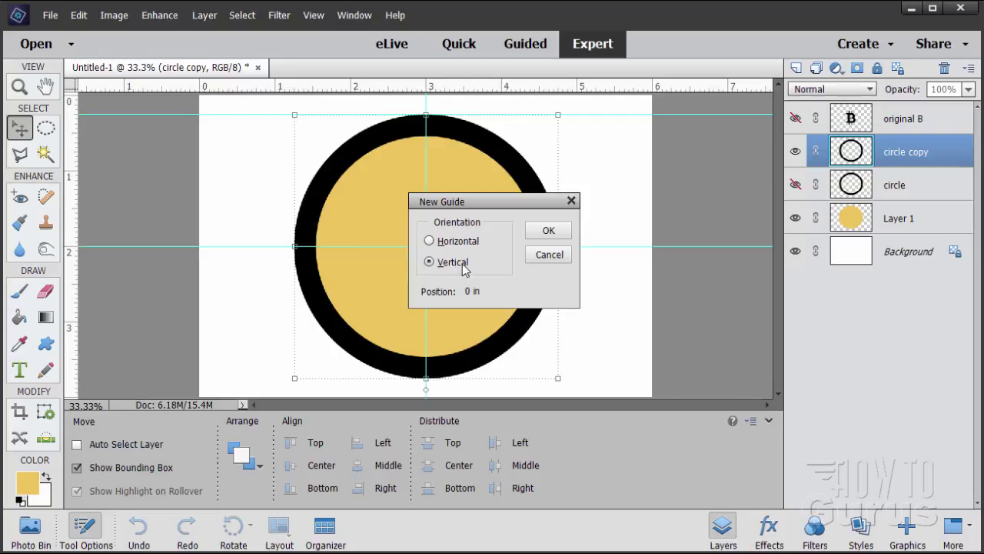
{"action": "left_click", "coordinate": [452, 262]}
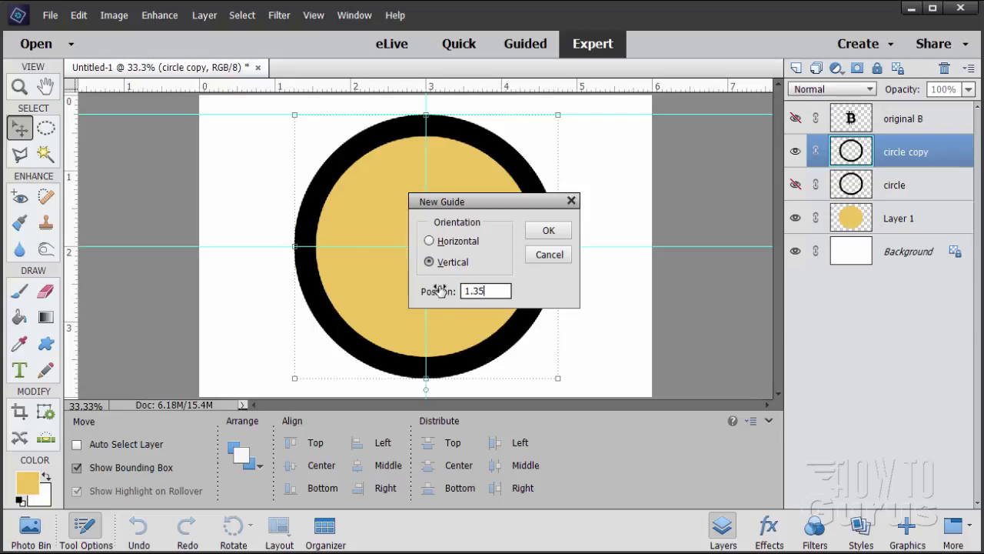
{"action": "left_click", "coordinate": [548, 229]}
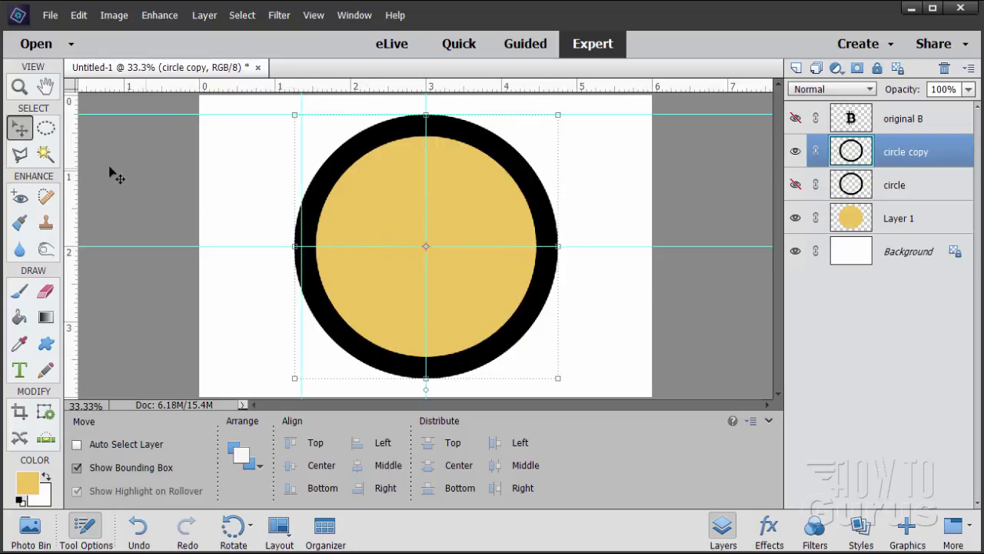
Select a circle with the Elliptical Marquee at a fixed 1:1 ratio, from the center guide crossing out to the 1.35 in guide
{"action": "left_click", "coordinate": [46, 128]}
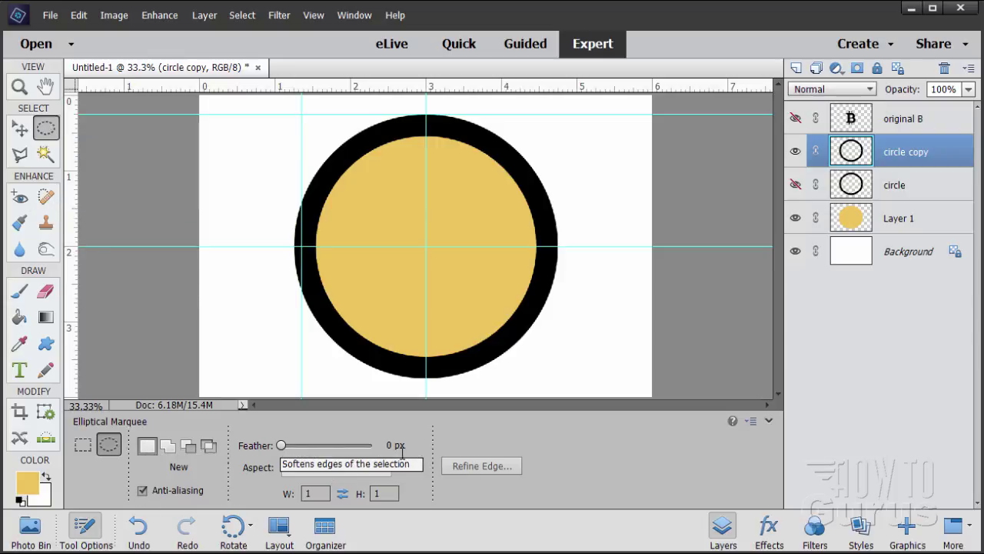
{"action": "left_click", "coordinate": [361, 467]}
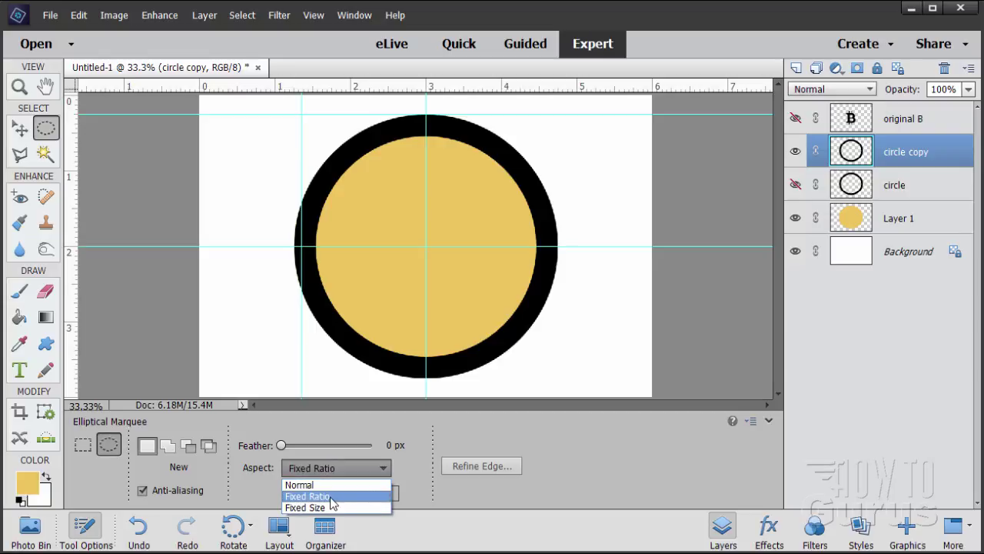
{"action": "left_click", "coordinate": [332, 500]}
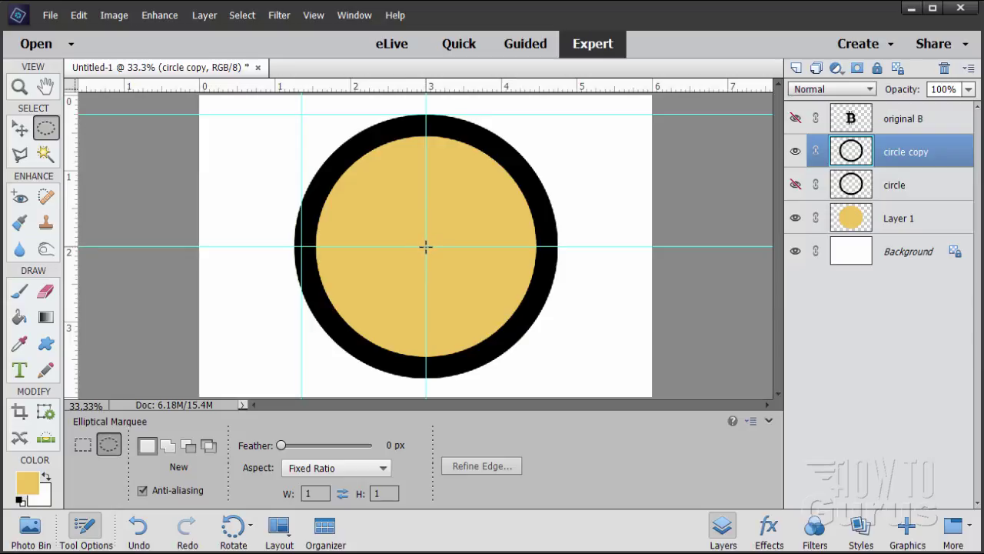
{"action": "key", "text": "alt"}
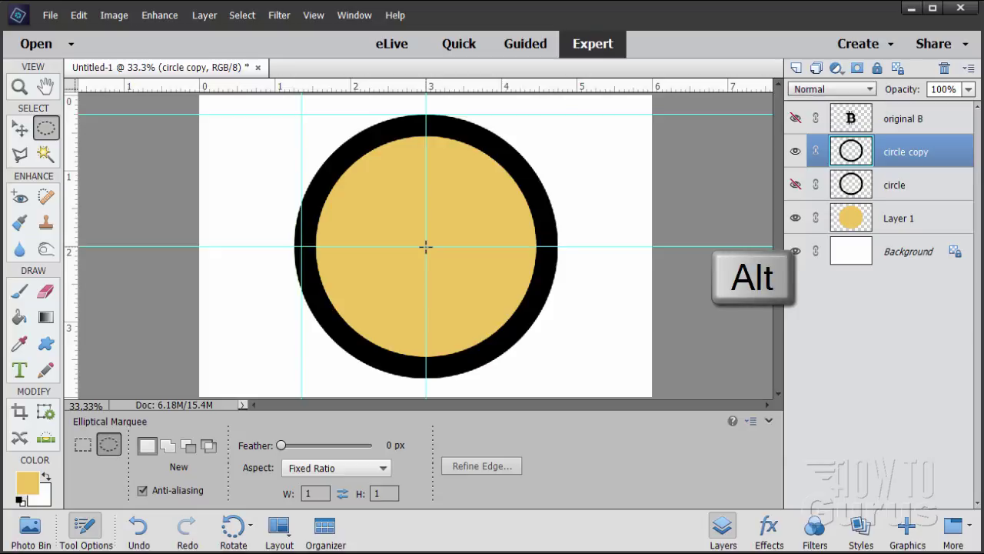
{"action": "left_click_drag", "start_coordinate": [426, 246], "coordinate": [221, 361]}
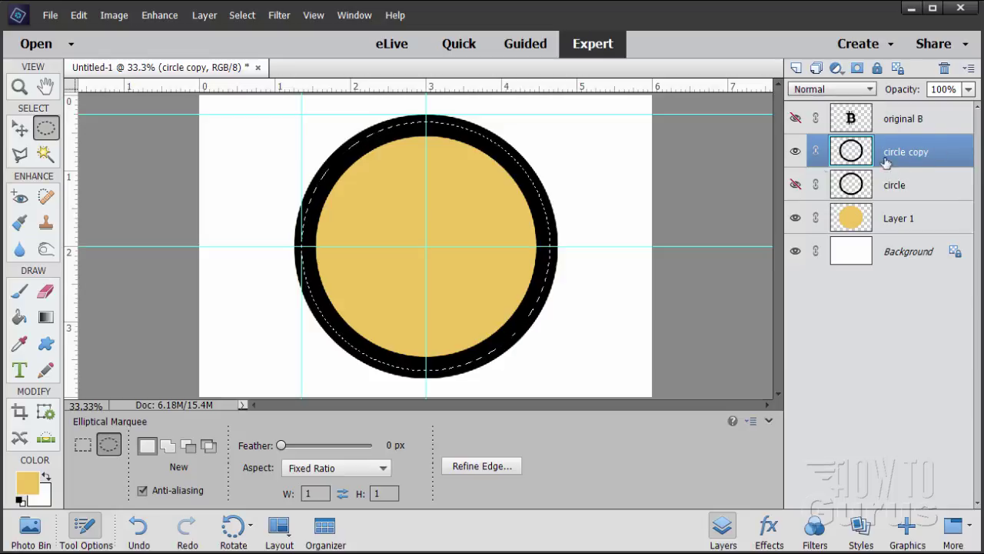
Delete the selected inner part of the ring on the circle copy layer and deselect
{"action": "left_click", "coordinate": [20, 129]}
{"action": "key", "text": "Delete"}
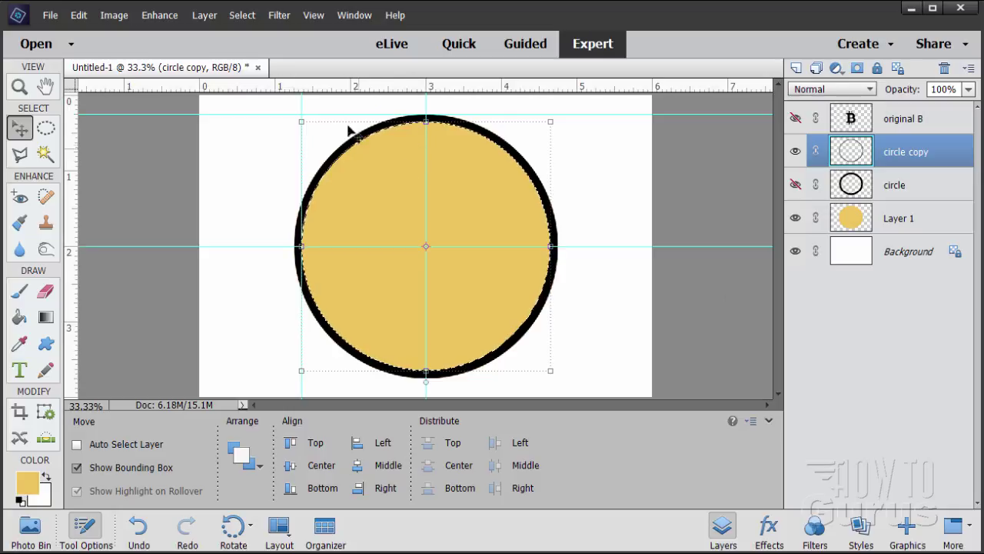
{"action": "left_click", "coordinate": [242, 15]}
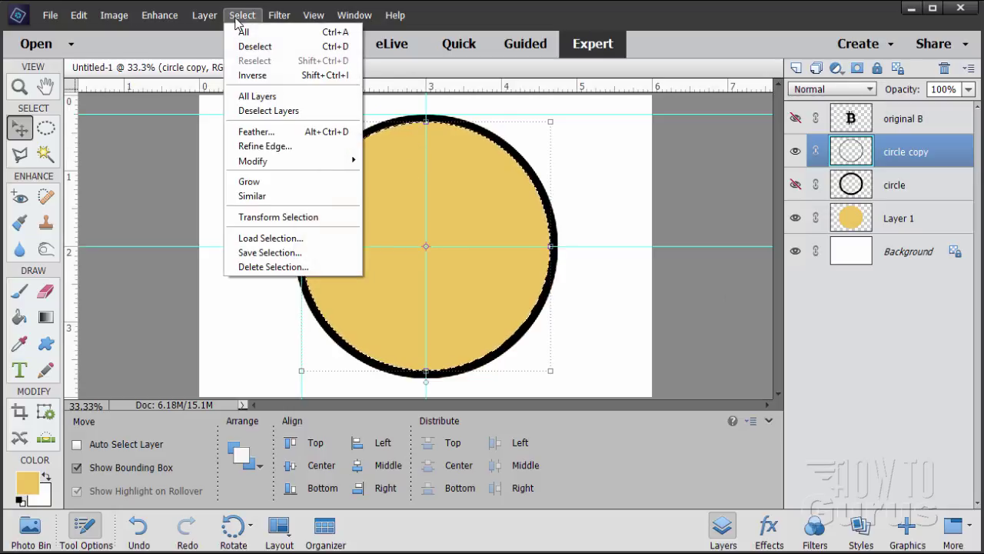
{"action": "left_click", "coordinate": [269, 46]}
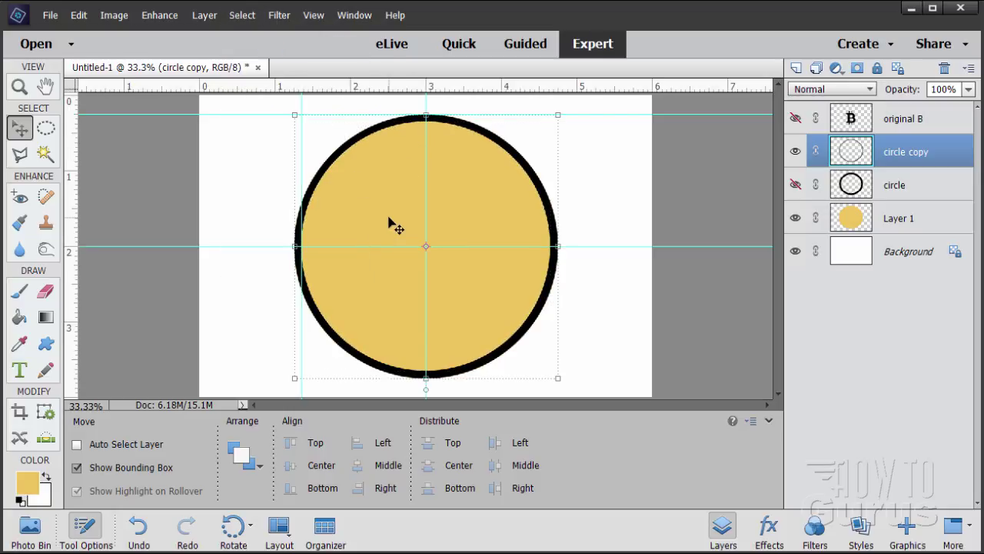
Hide the guides and fill the thin ring on the circle copy layer with the gold foreground color
{"action": "left_click", "coordinate": [313, 15]}
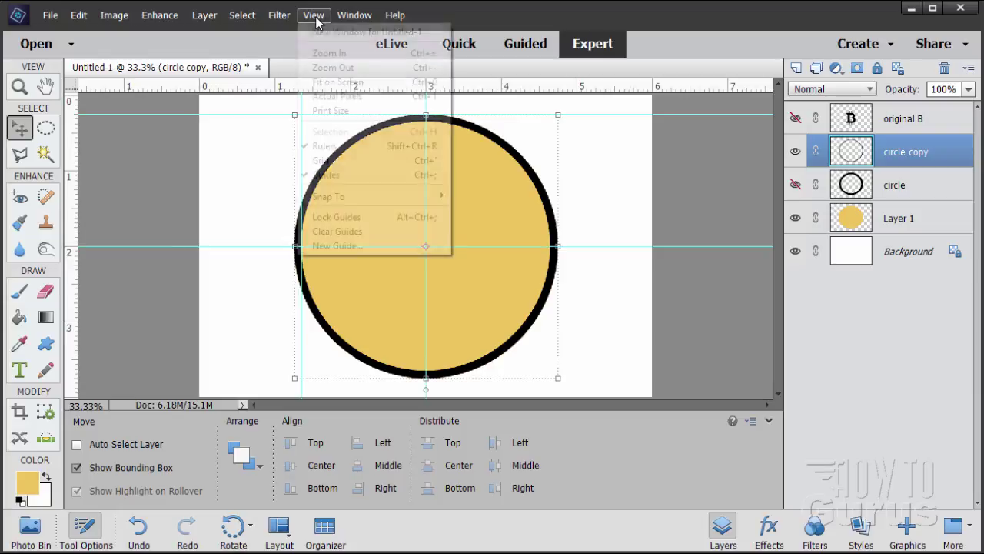
{"action": "left_click", "coordinate": [326, 176]}
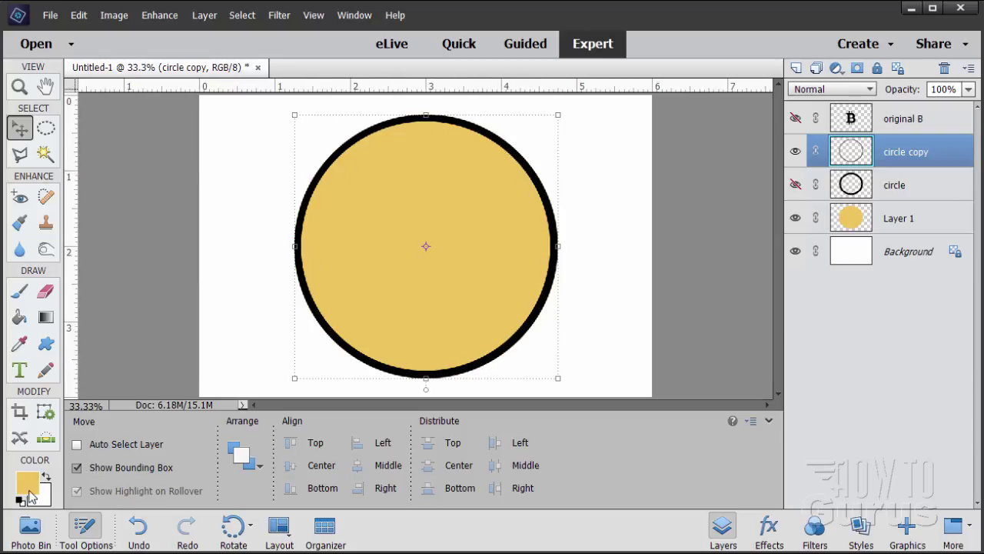
{"action": "left_click", "coordinate": [19, 317]}
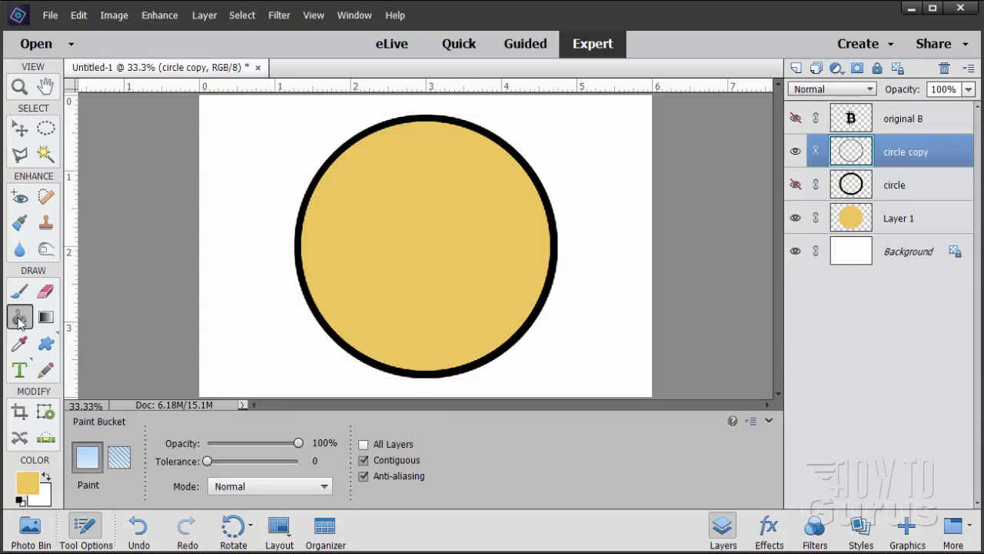
{"action": "left_click", "coordinate": [325, 166]}
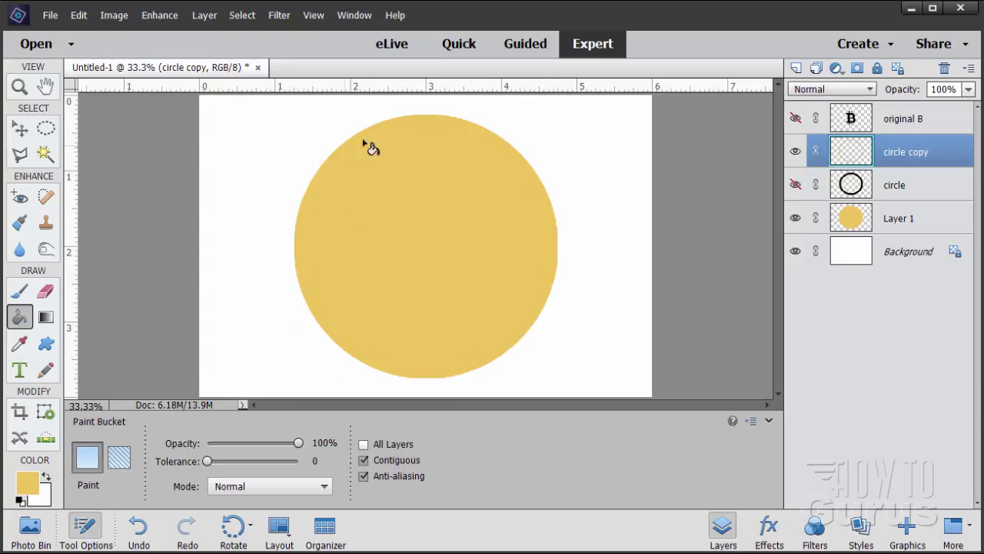
{"action": "left_click", "coordinate": [795, 218]}
{"action": "left_click", "coordinate": [794, 218]}
Apply the Simple Inner bevel style to the thin gold ring on the circle copy layer
{"action": "left_click", "coordinate": [20, 129]}
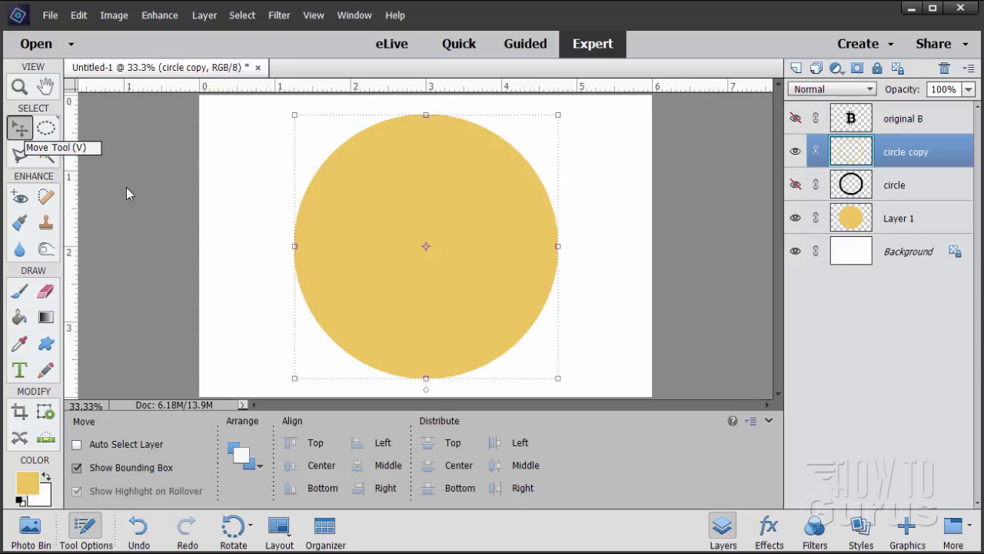
{"action": "left_click", "coordinate": [862, 530]}
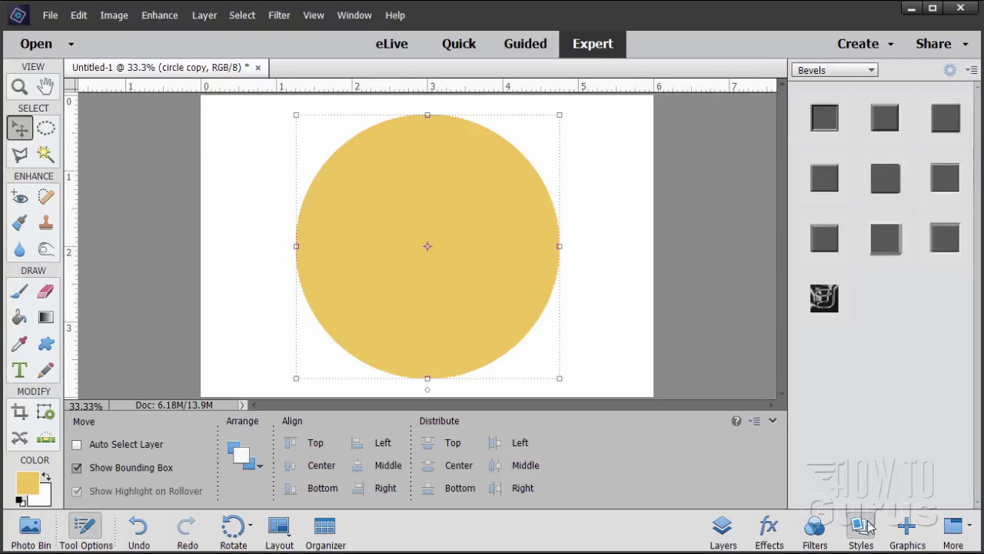
{"action": "left_click", "coordinate": [846, 70]}
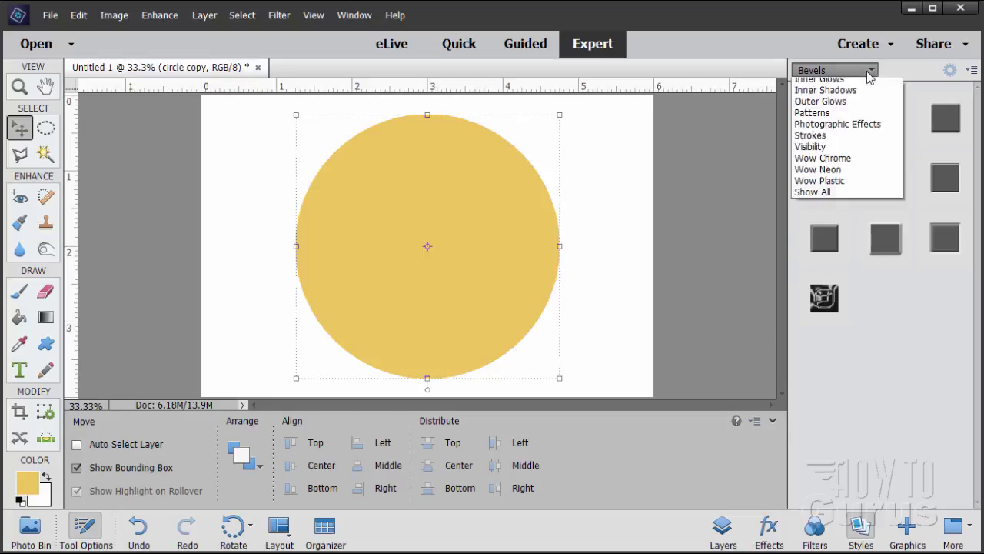
{"action": "left_click", "coordinate": [821, 86]}
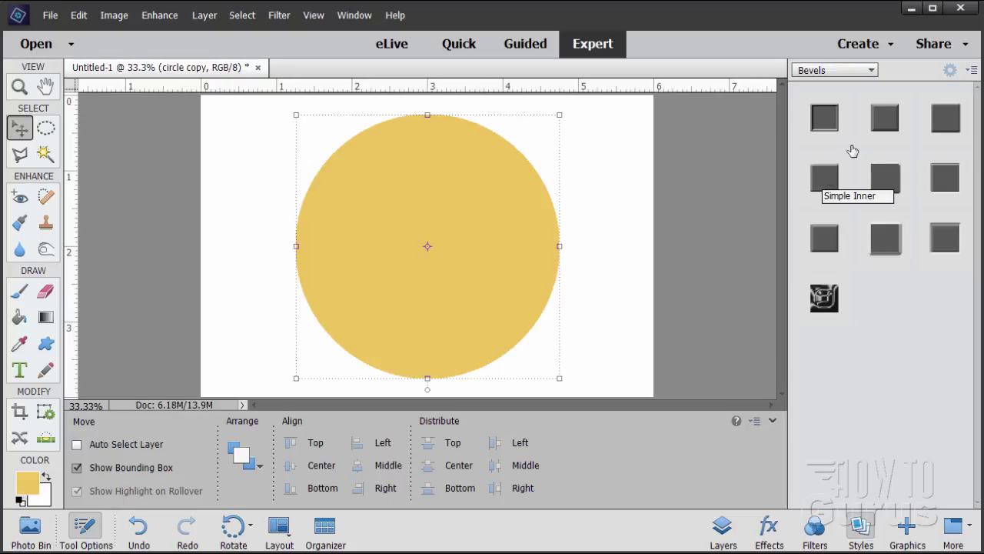
{"action": "left_click", "coordinate": [830, 180]}
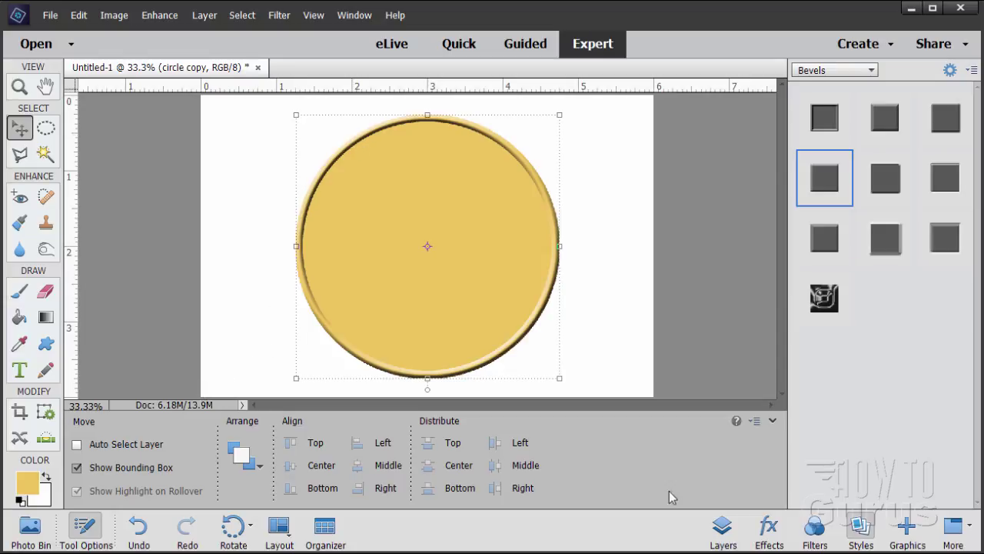
Show the original B layer, add a new layer above it and fill that layer with the gold foreground color
{"action": "left_click", "coordinate": [723, 531]}
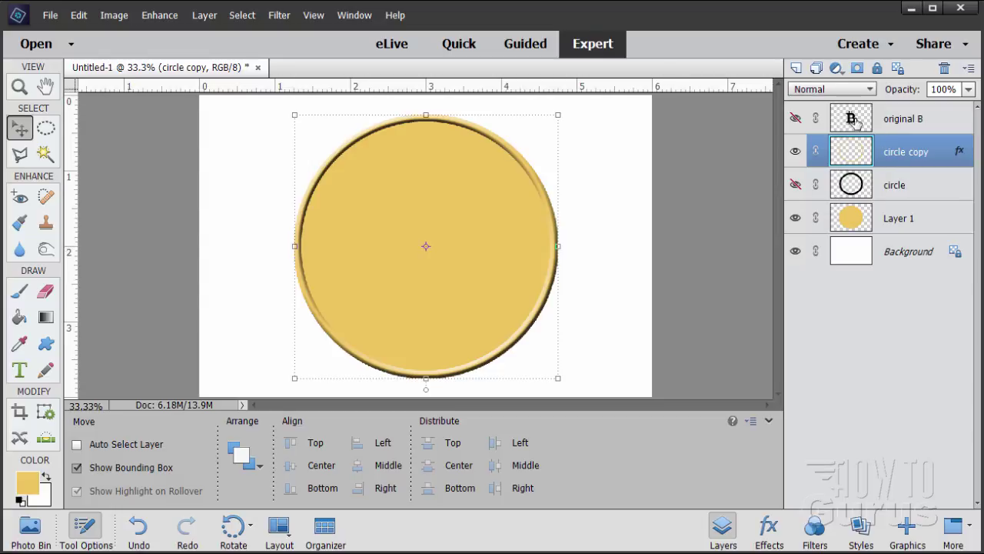
{"action": "left_click", "coordinate": [797, 119]}
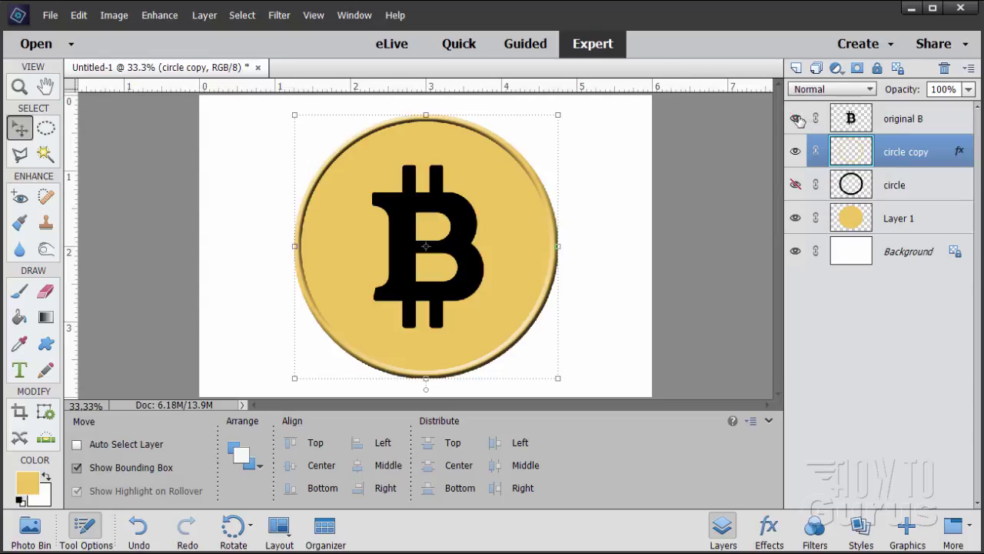
{"action": "left_click", "coordinate": [898, 123]}
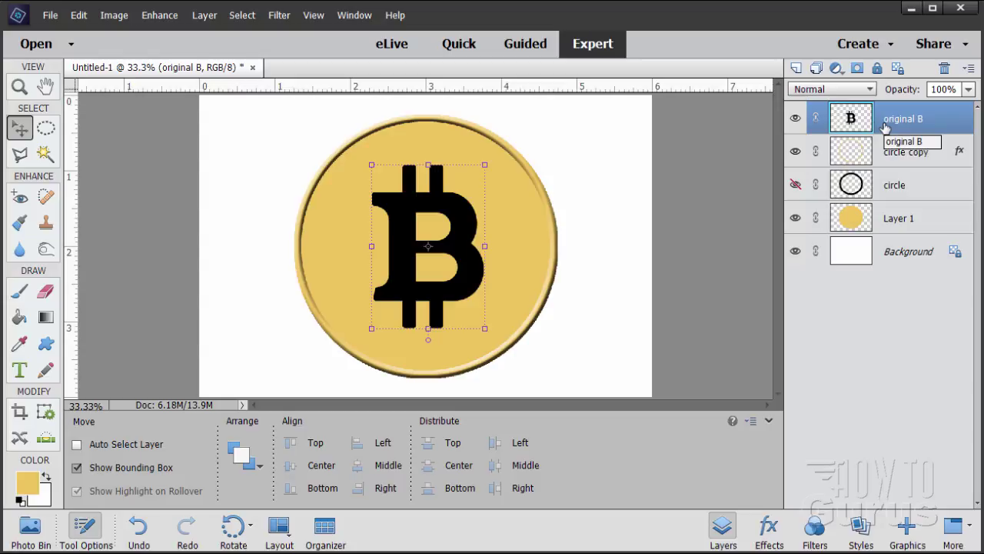
{"action": "left_click", "coordinate": [797, 68]}
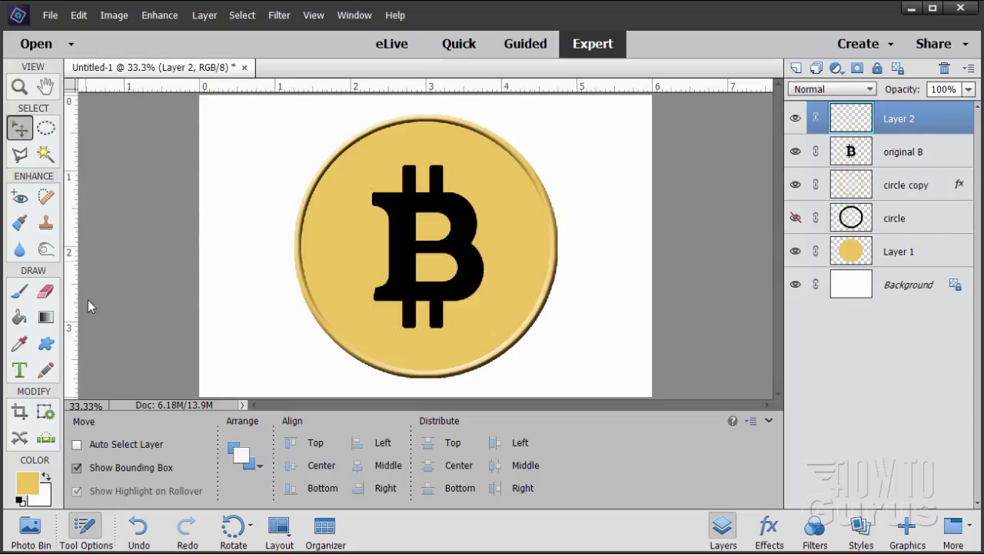
{"action": "left_click", "coordinate": [20, 322]}
{"action": "left_click", "coordinate": [262, 312]}
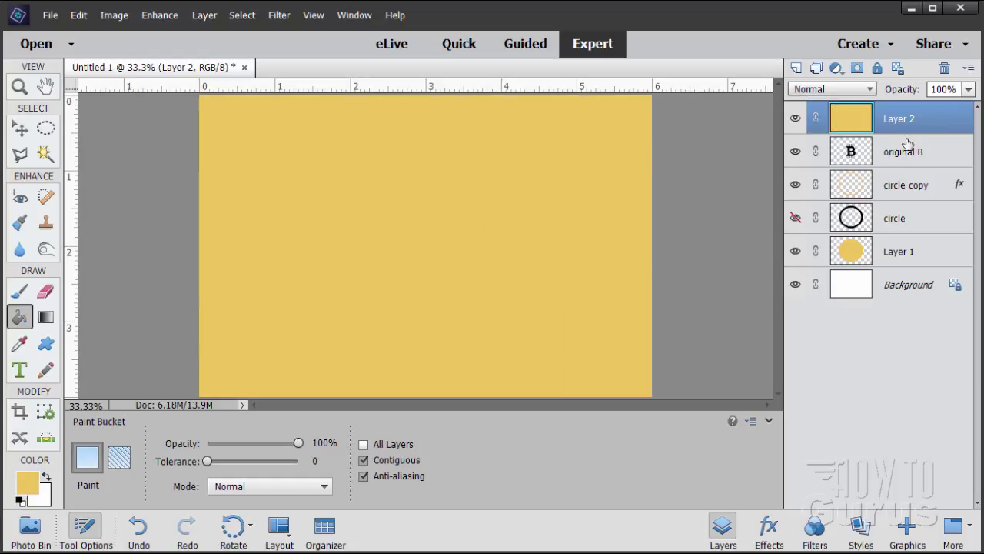
Hide the gold-filled layer and select the black B on the original B layer with the Magic Wand
{"action": "left_click", "coordinate": [796, 119]}
{"action": "key", "text": "v"}
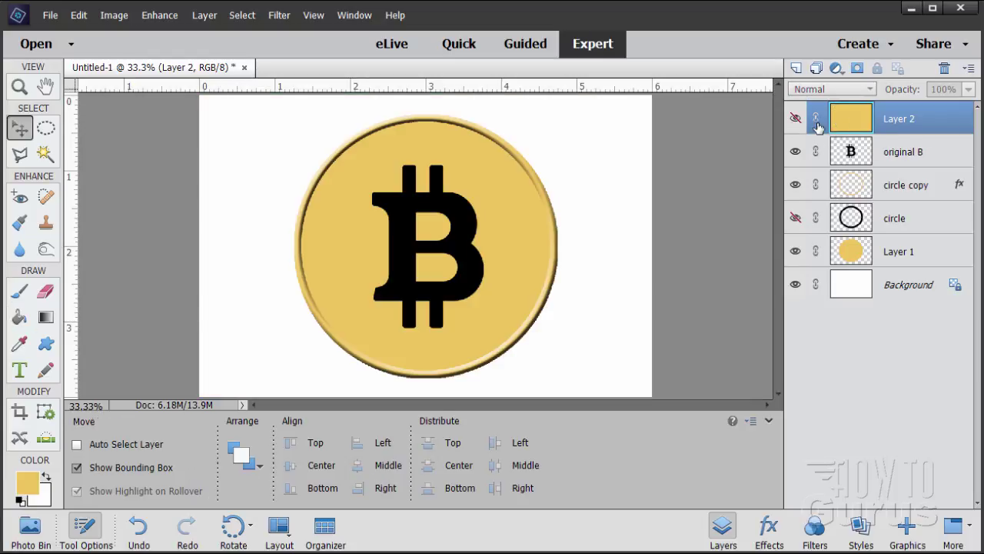
{"action": "left_click", "coordinate": [862, 159]}
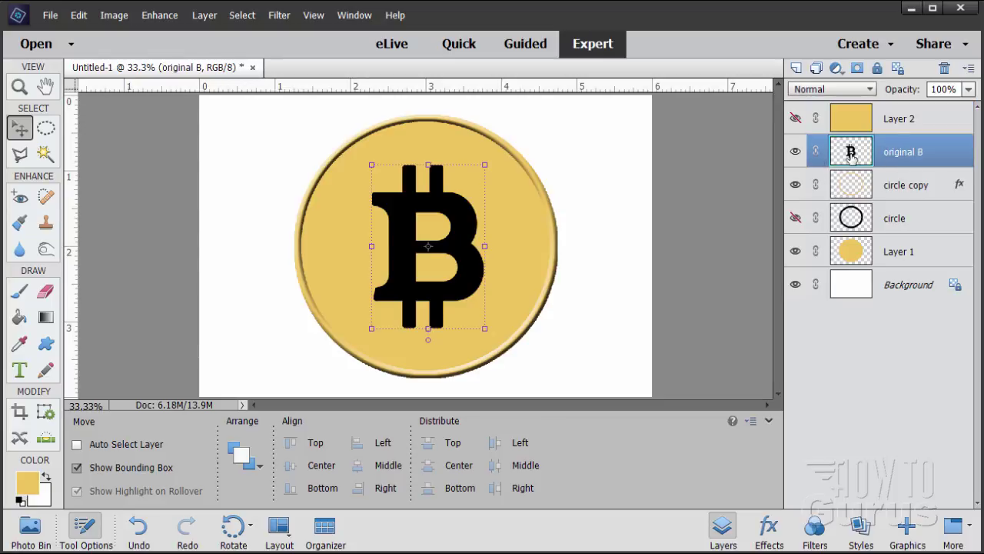
{"action": "left_click", "coordinate": [46, 154]}
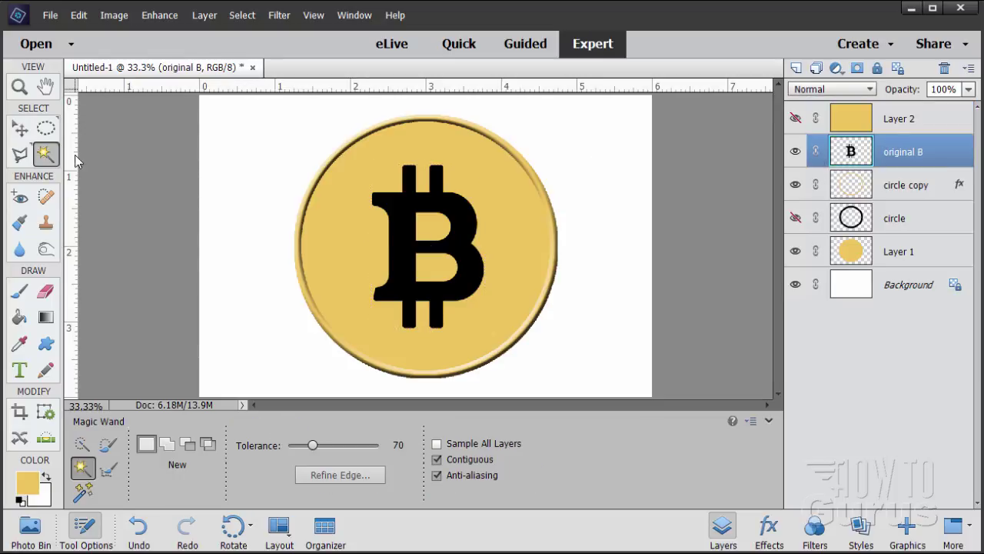
{"action": "left_click", "coordinate": [406, 240]}
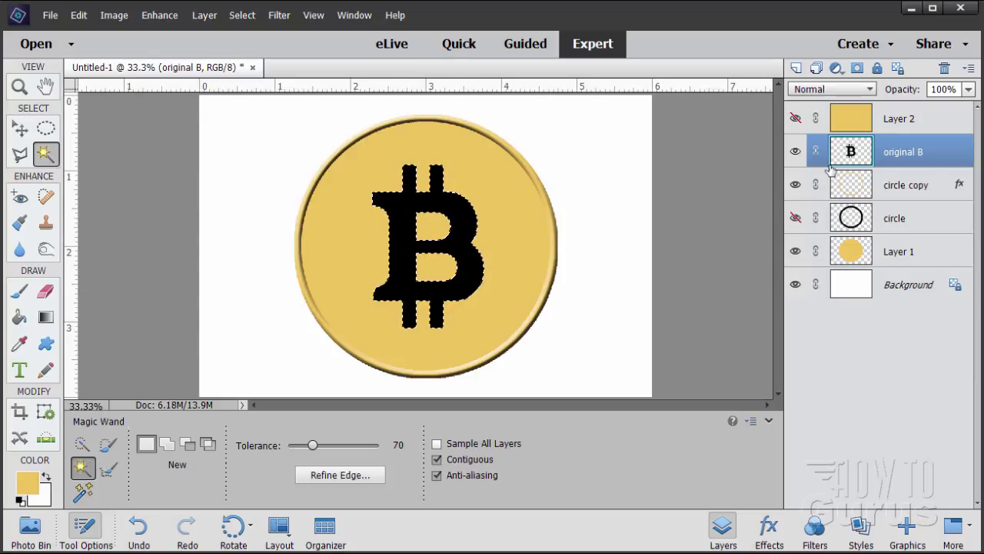
Show Layer 2 again, mask it with the B selection, and hide Layer 1 and the original B layer
{"action": "left_click", "coordinate": [795, 117]}
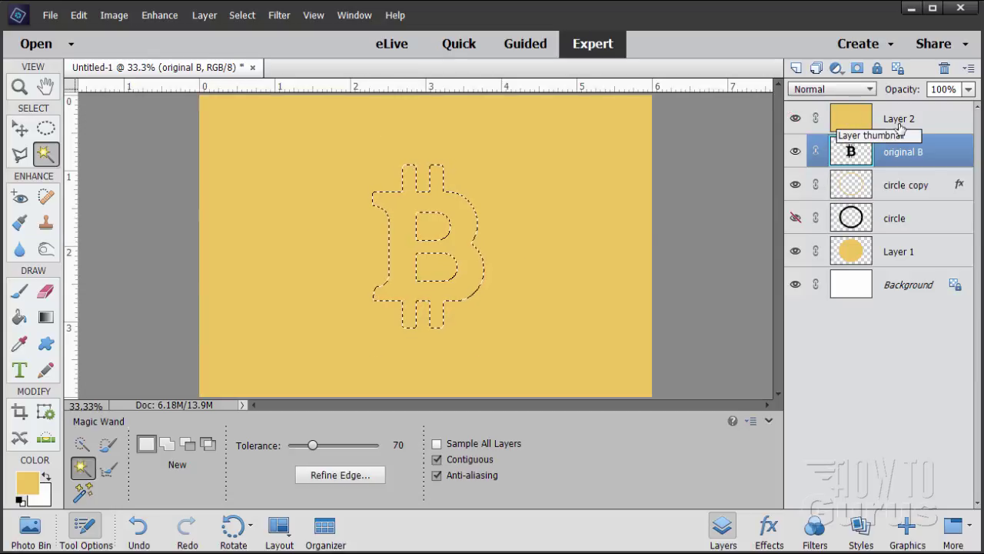
{"action": "left_click", "coordinate": [899, 123]}
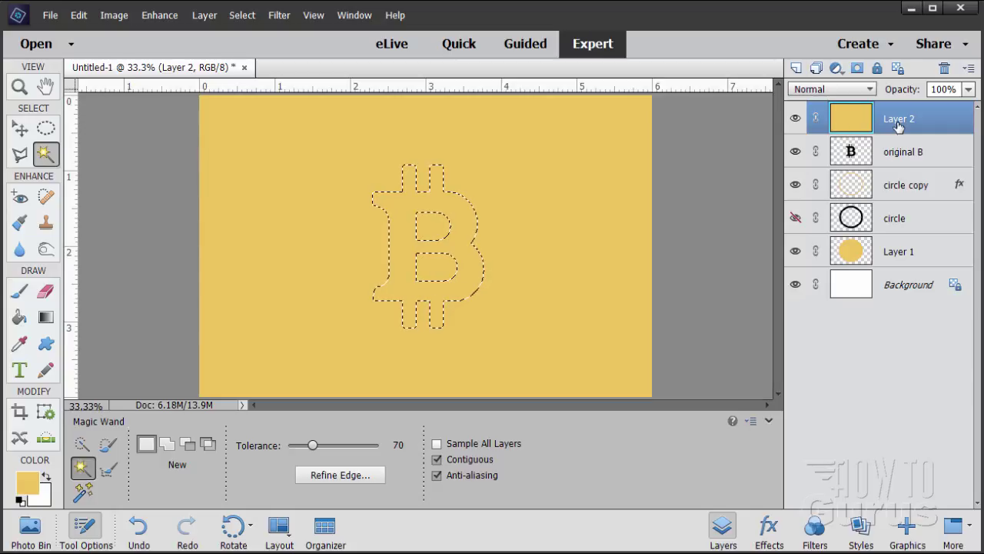
{"action": "left_click", "coordinate": [857, 69]}
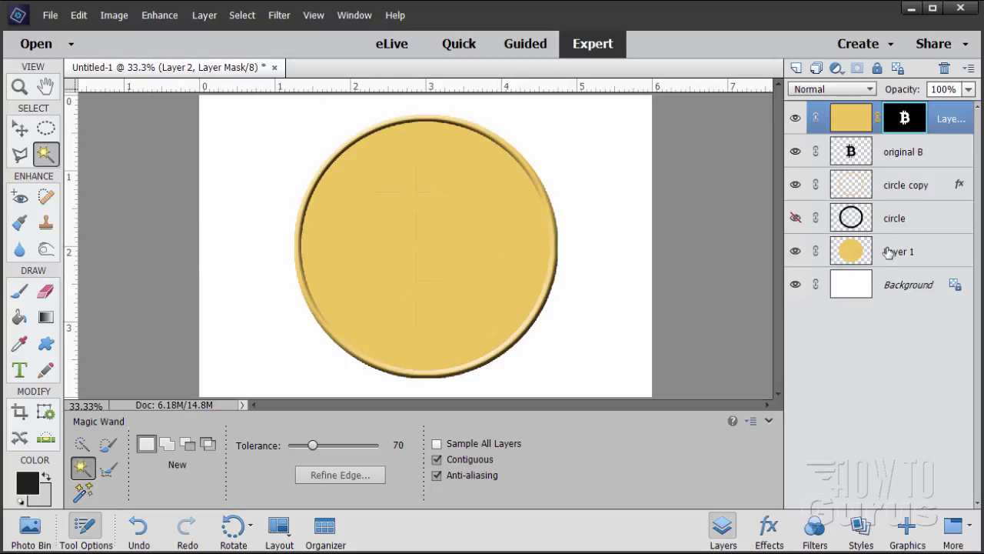
{"action": "left_click", "coordinate": [795, 251]}
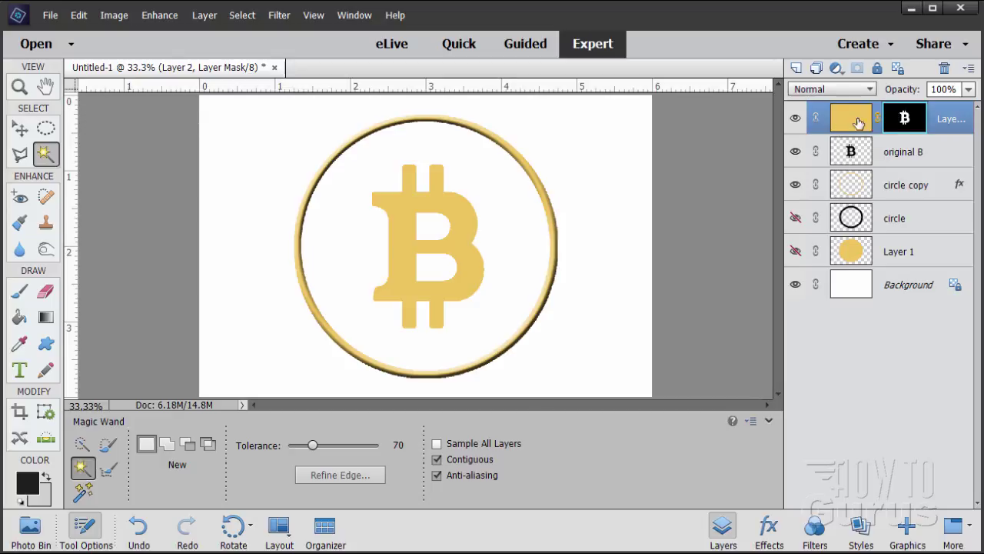
{"action": "left_click", "coordinate": [796, 151]}
Apply the first style of the Bevels set to the masked gold B on Layer 2
{"action": "left_click", "coordinate": [20, 130]}
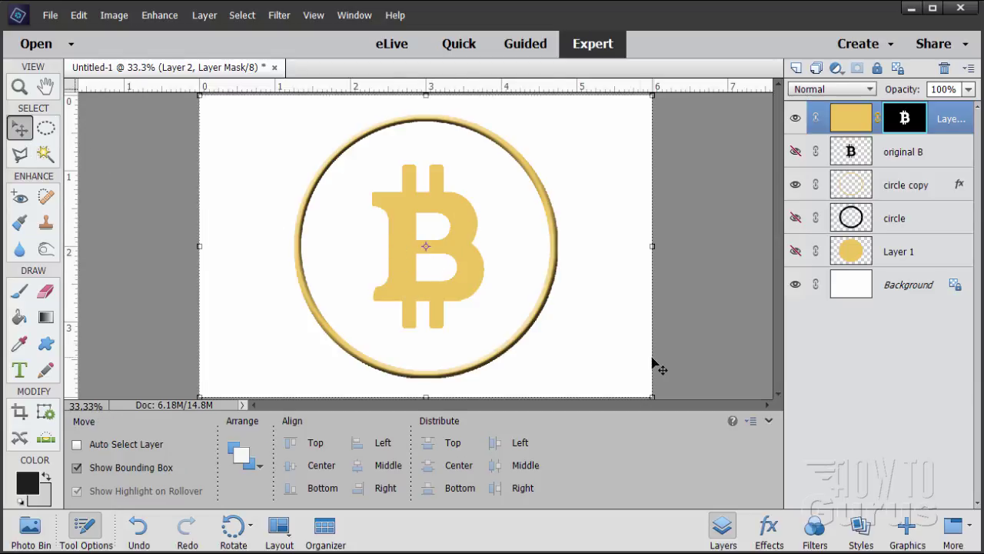
{"action": "left_click", "coordinate": [861, 531]}
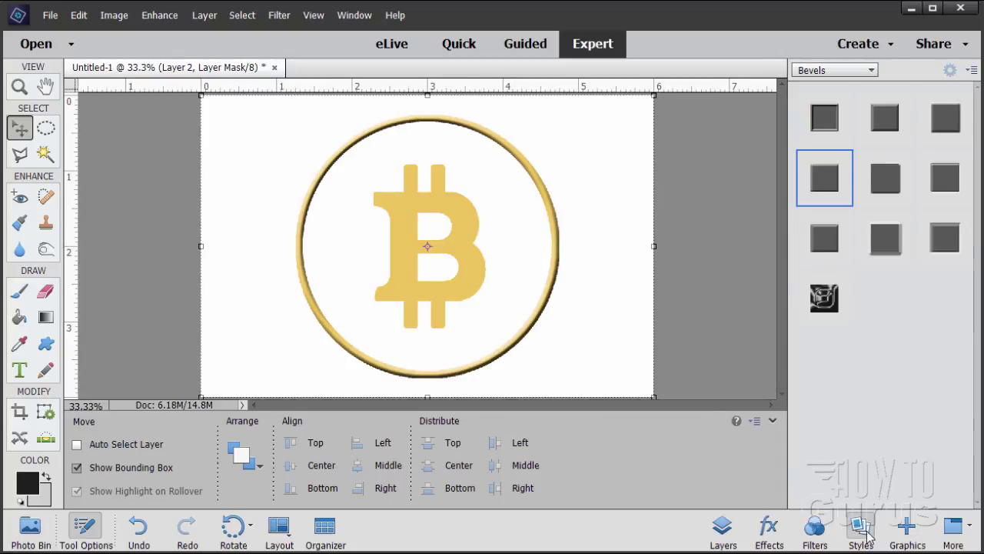
{"action": "left_click", "coordinate": [825, 122]}
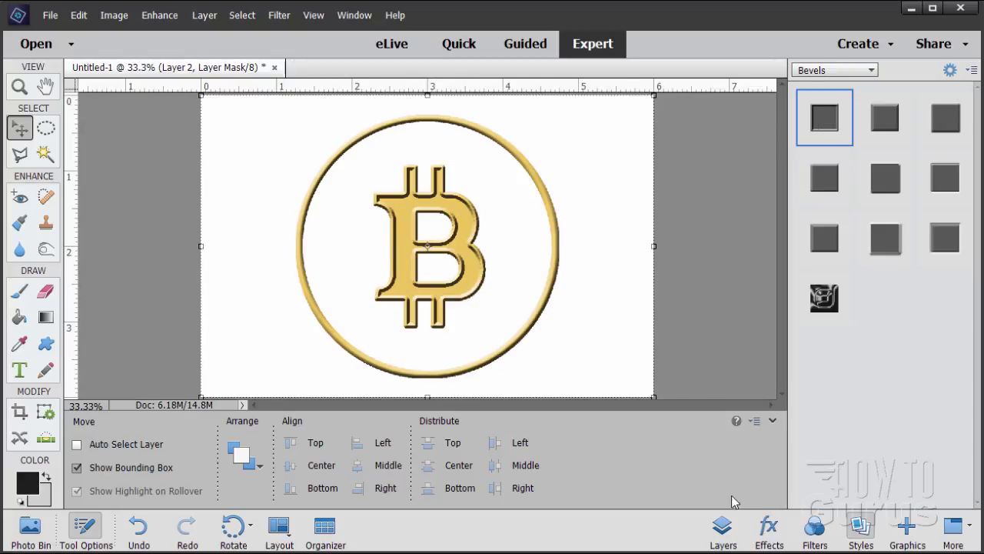
Set the gold B's layer style to a lighting angle of 136° and a bevel size of 13 px
{"action": "left_click", "coordinate": [727, 527]}
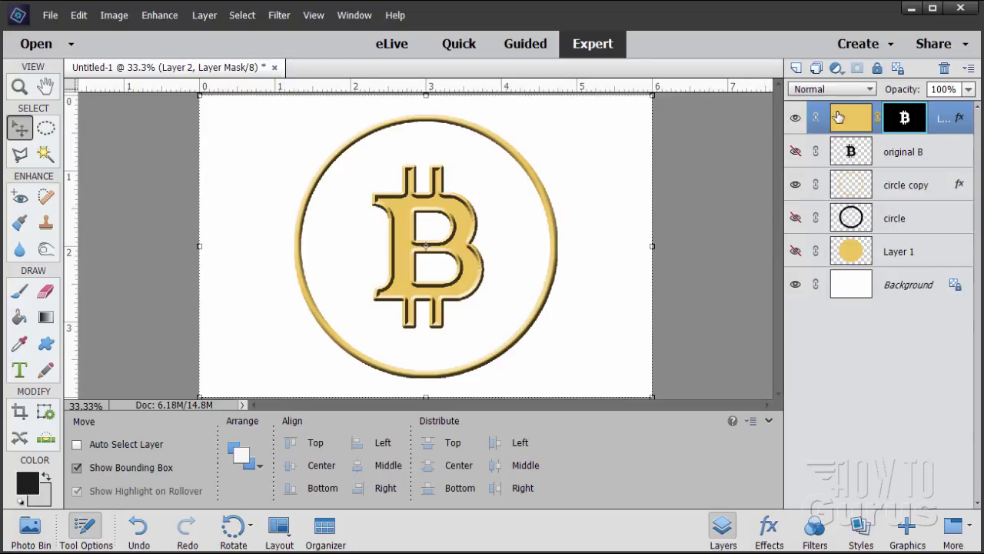
{"action": "double_click", "coordinate": [960, 120]}
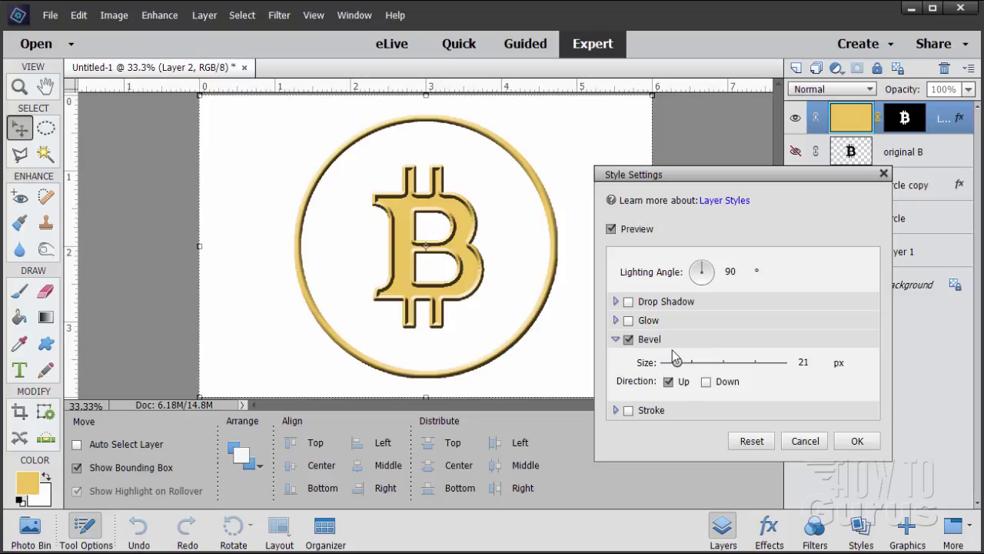
{"action": "left_click_drag", "start_coordinate": [739, 271], "coordinate": [725, 273]}
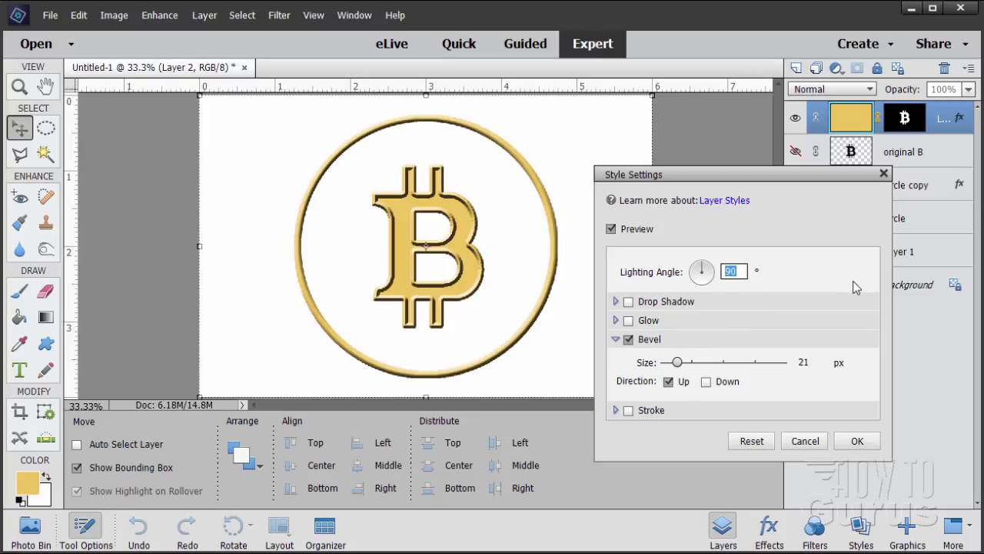
{"action": "type", "text": "13"}
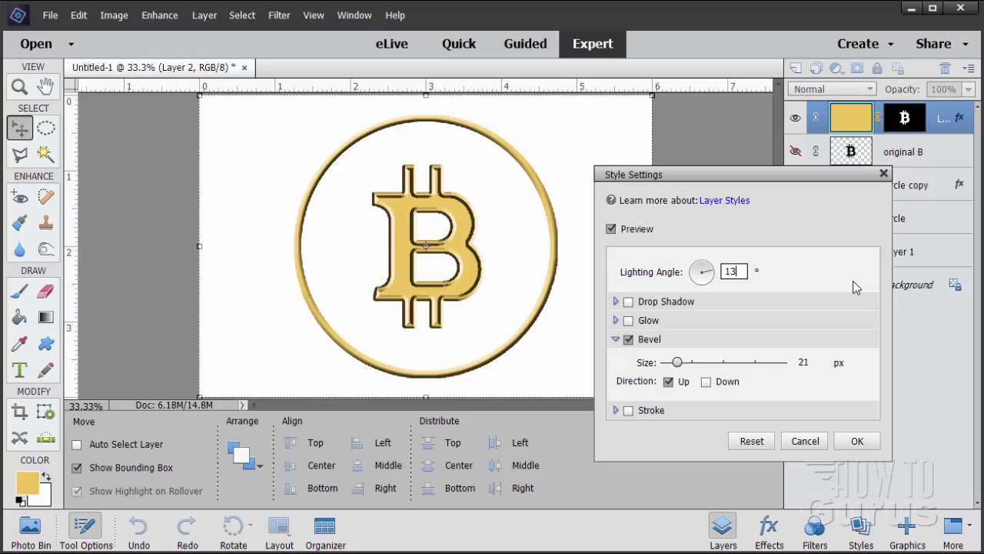
{"action": "type", "text": "6"}
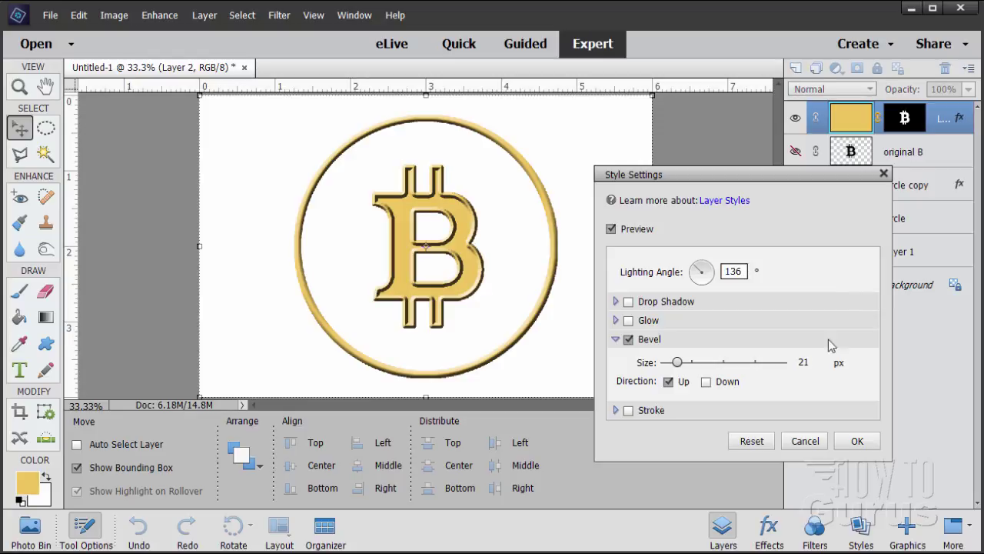
{"action": "left_click", "coordinate": [797, 365]}
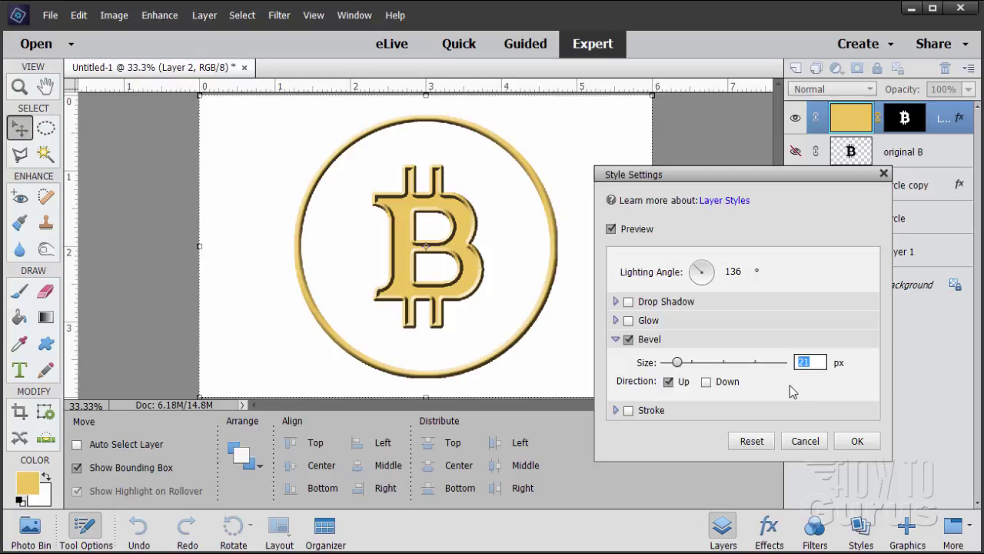
{"action": "type", "text": "13"}
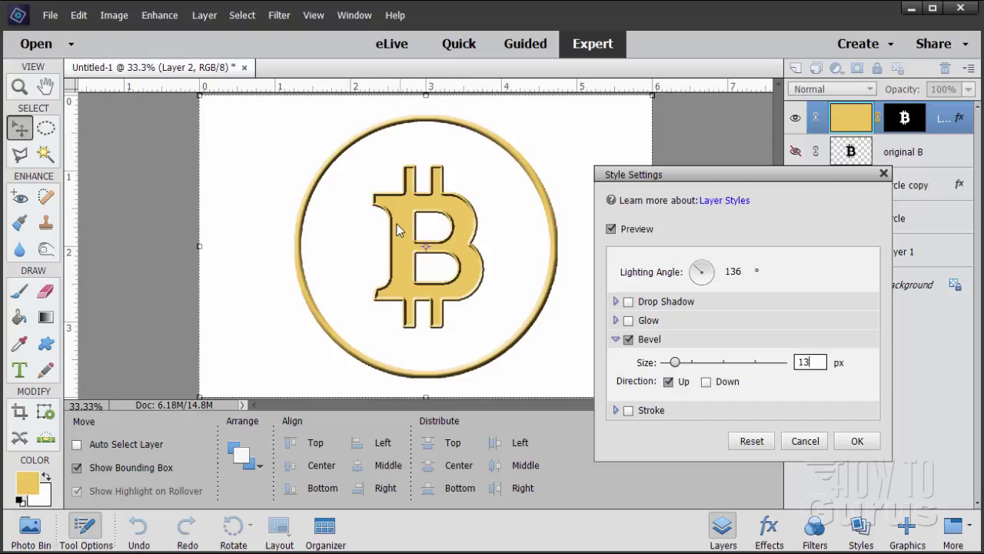
{"action": "left_click", "coordinate": [855, 441]}
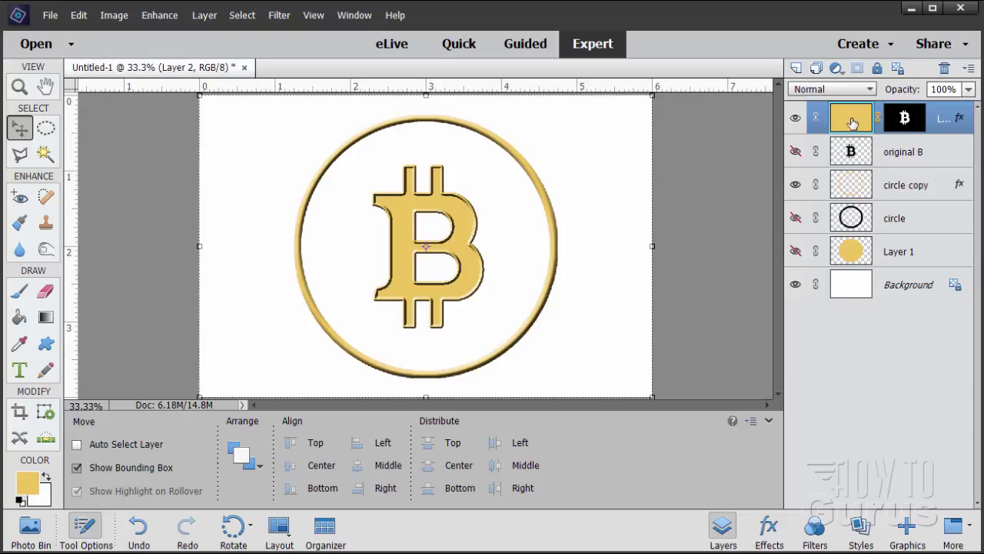
Duplicate the masked gold B layer and simplify the copy
{"action": "left_click_drag", "start_coordinate": [852, 123], "coordinate": [796, 68]}
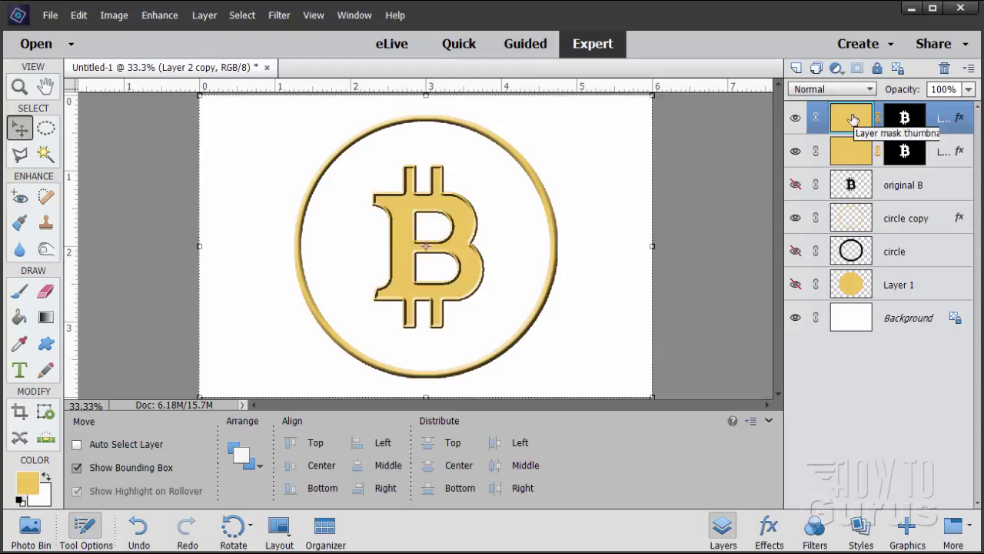
{"action": "right_click", "coordinate": [940, 123]}
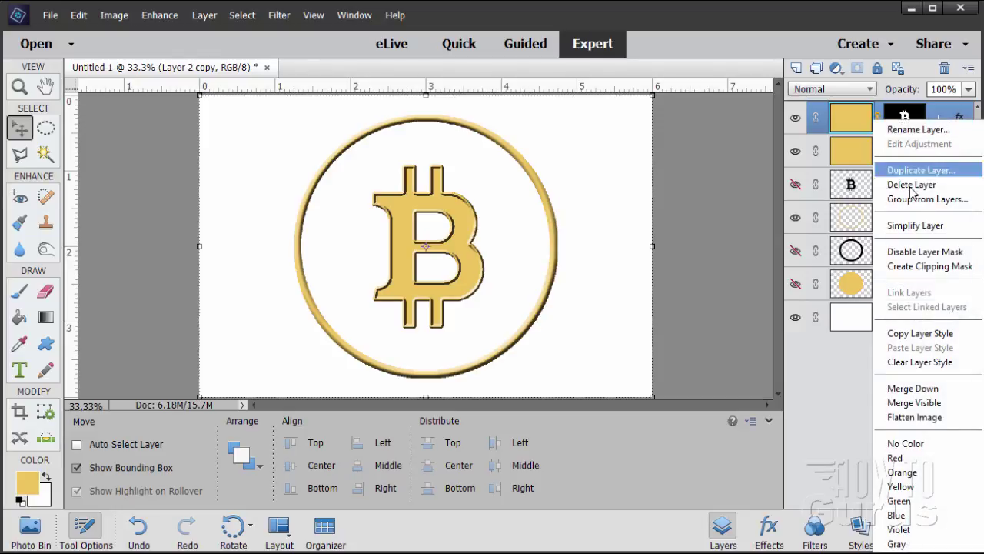
{"action": "left_click", "coordinate": [915, 225]}
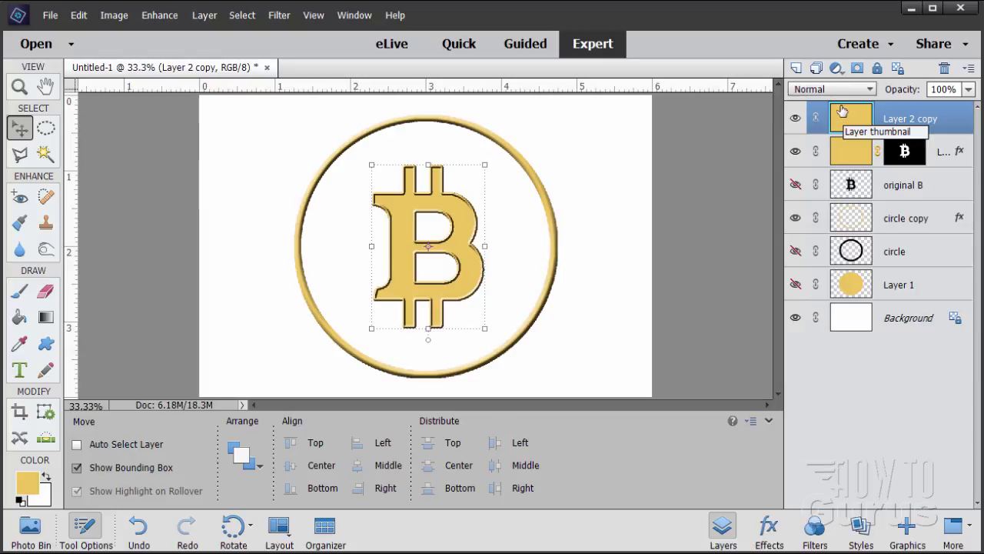
{"action": "left_click", "coordinate": [796, 119]}
{"action": "left_click", "coordinate": [796, 119]}
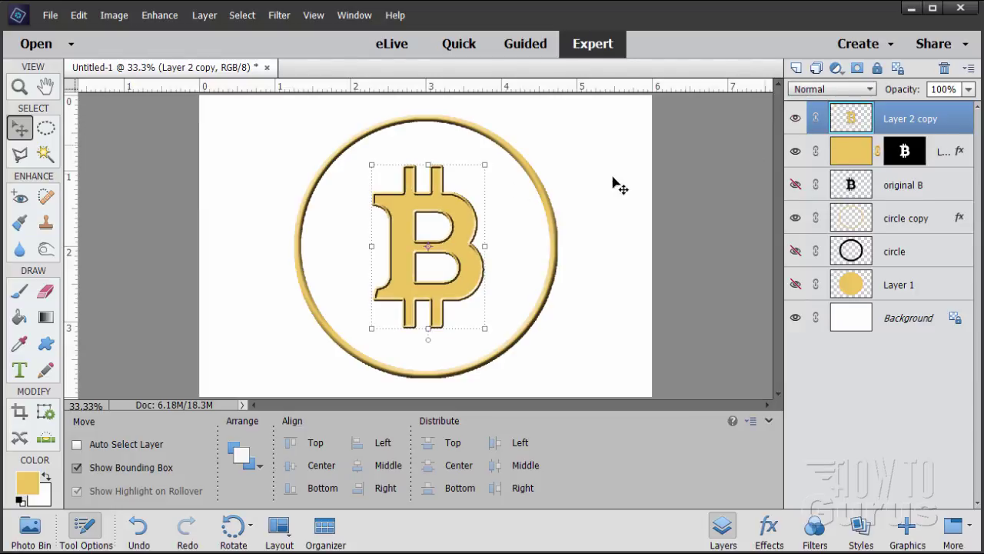
Select the gold face of the B on Layer 2 copy using a non-contiguous Magic Wand with a tolerance of 32
{"action": "left_click", "coordinate": [44, 154]}
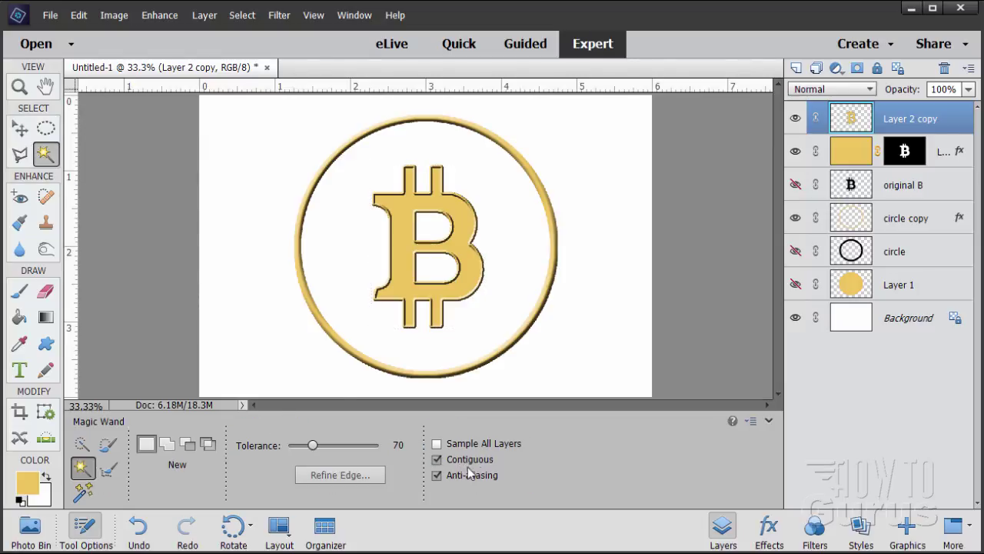
{"action": "left_click", "coordinate": [435, 473]}
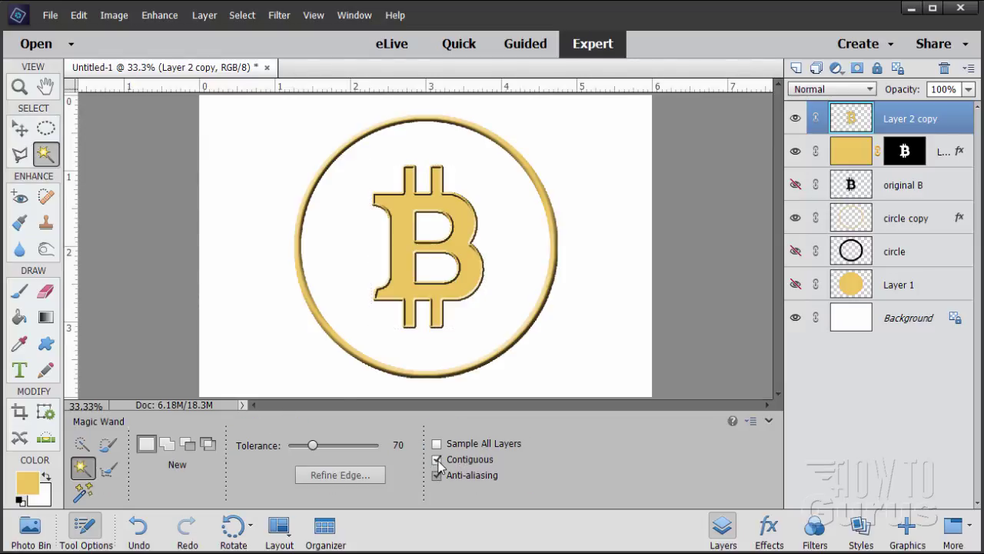
{"action": "left_click", "coordinate": [397, 444]}
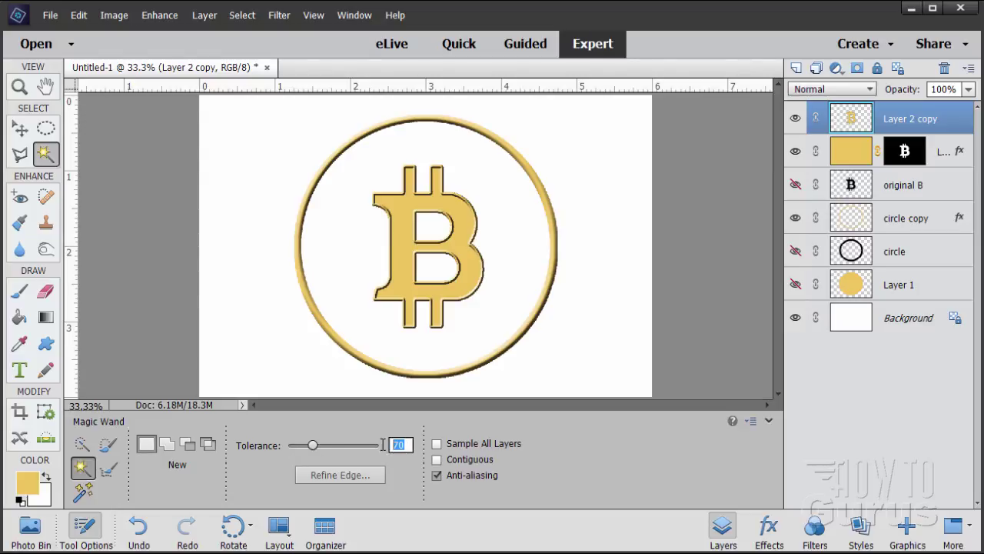
{"action": "type", "text": "32"}
{"action": "left_click", "coordinate": [403, 246]}
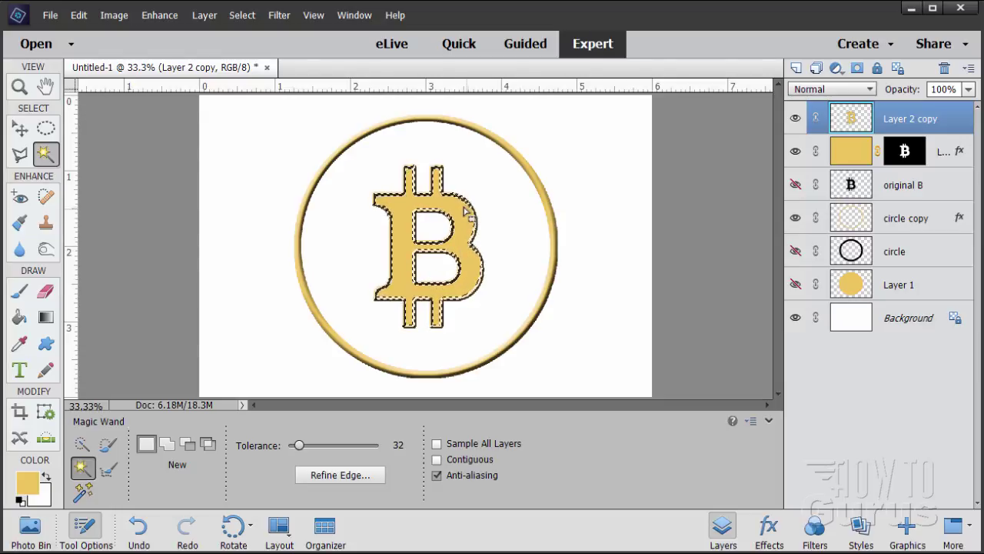
Contract the B selection by 2 pixels and copy the selected area to a new layer
{"action": "left_click", "coordinate": [243, 15]}
{"action": "mouse_move", "coordinate": [277, 160]}
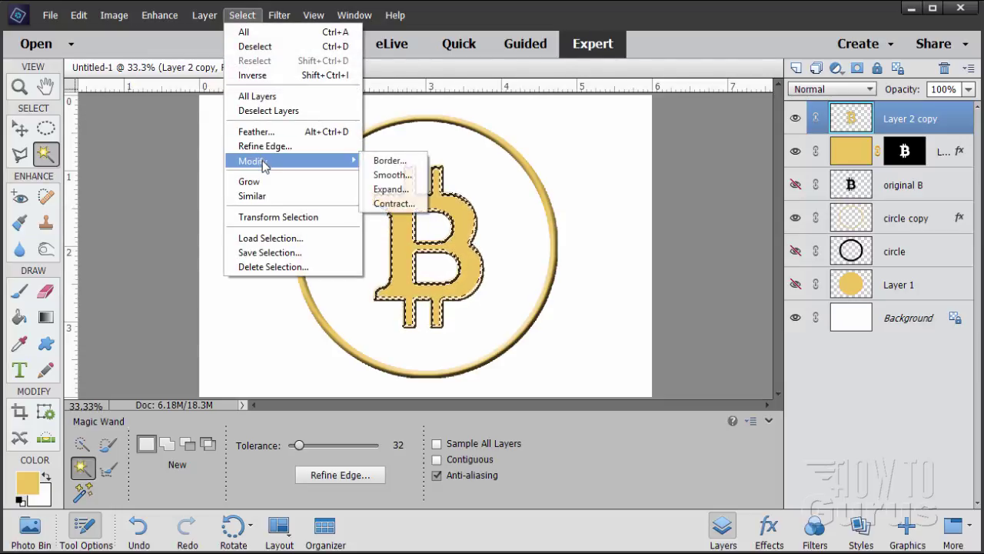
{"action": "left_click", "coordinate": [388, 203]}
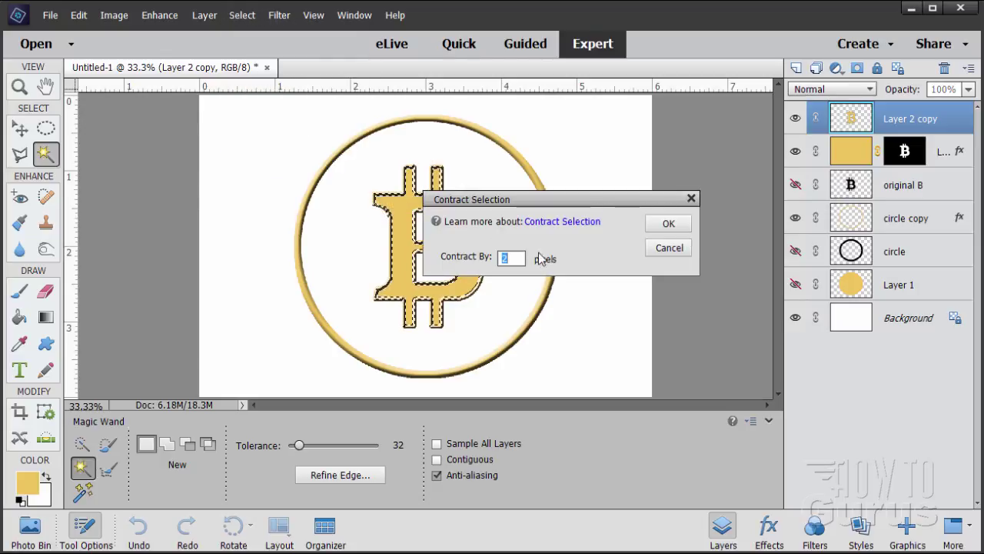
{"action": "left_click", "coordinate": [676, 226]}
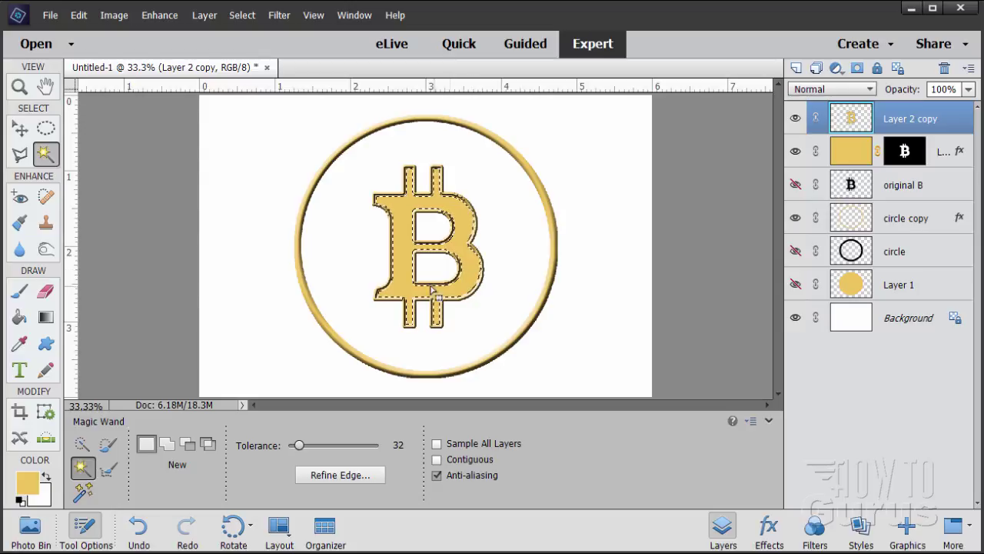
{"action": "left_click", "coordinate": [204, 14]}
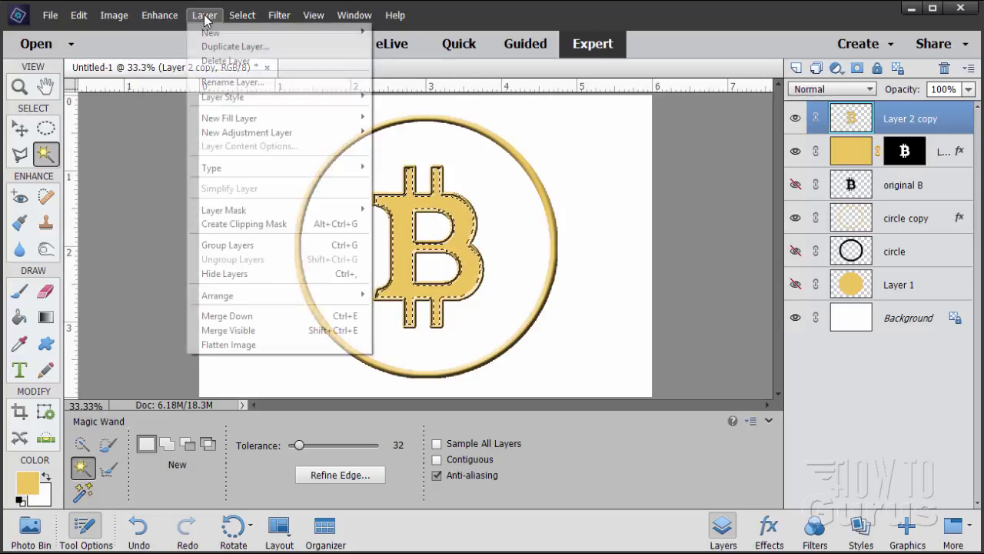
{"action": "mouse_move", "coordinate": [208, 35]}
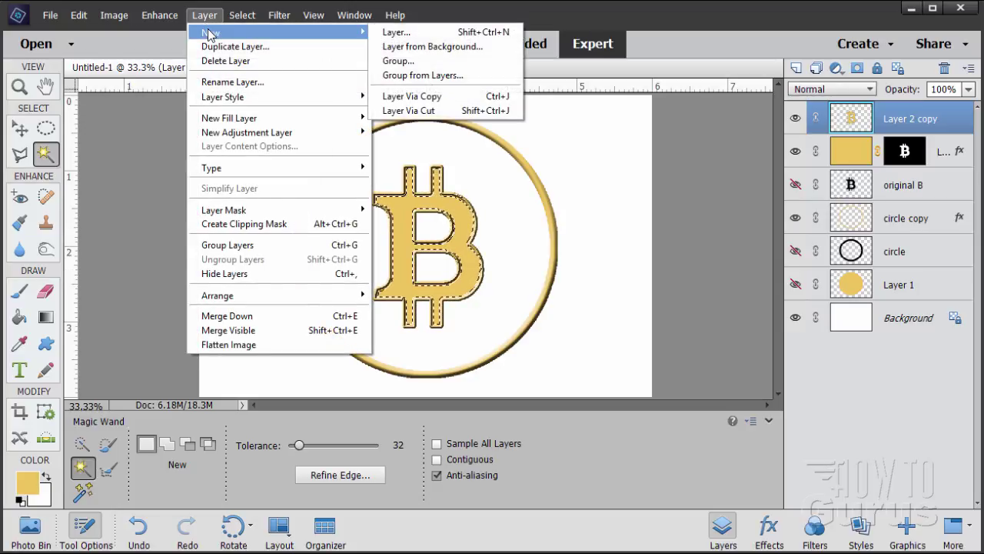
{"action": "left_click", "coordinate": [429, 100]}
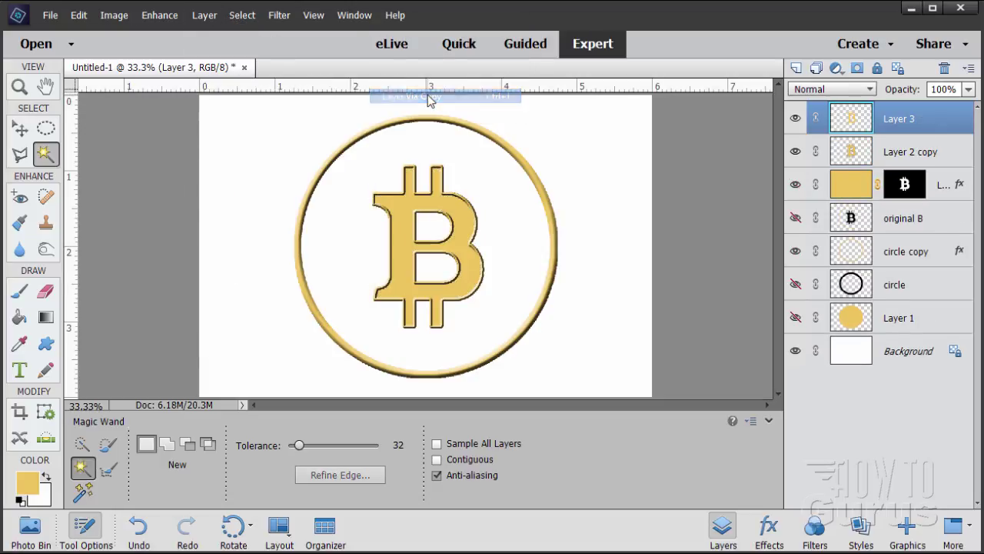
Examine the new B layer on its own by temporarily hiding the two gold B layers beneath it
{"action": "left_click", "coordinate": [796, 153]}
{"action": "left_click", "coordinate": [796, 185]}
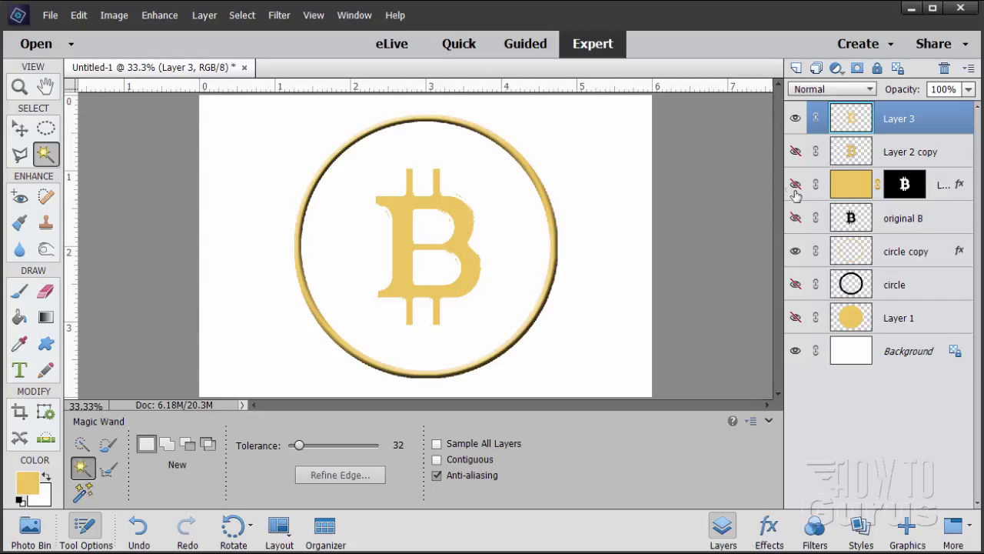
{"action": "left_click", "coordinate": [796, 185]}
{"action": "left_click", "coordinate": [795, 153]}
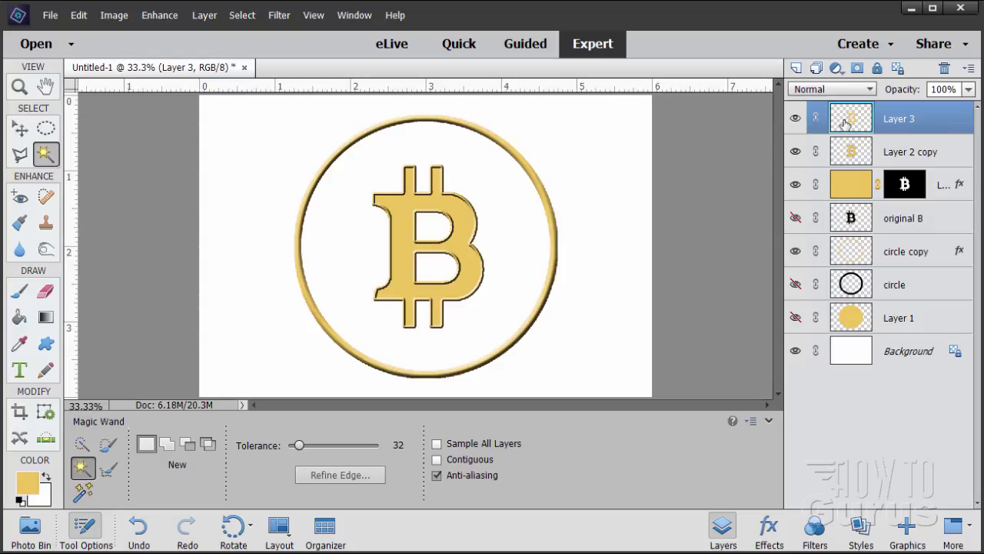
Apply the fourth style of the Bevels set to Layer 3 and return to the layer list
{"action": "left_click", "coordinate": [859, 526]}
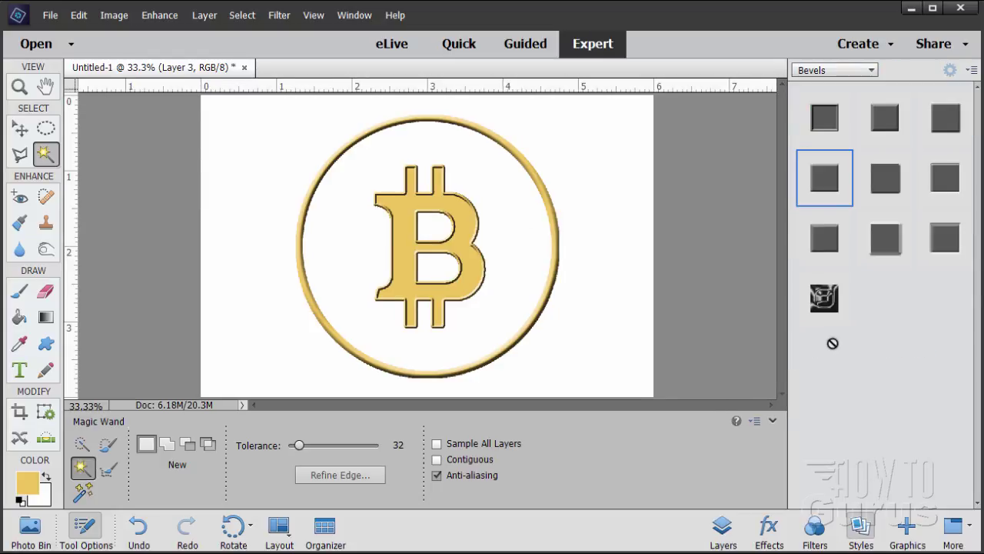
{"action": "left_click", "coordinate": [819, 182]}
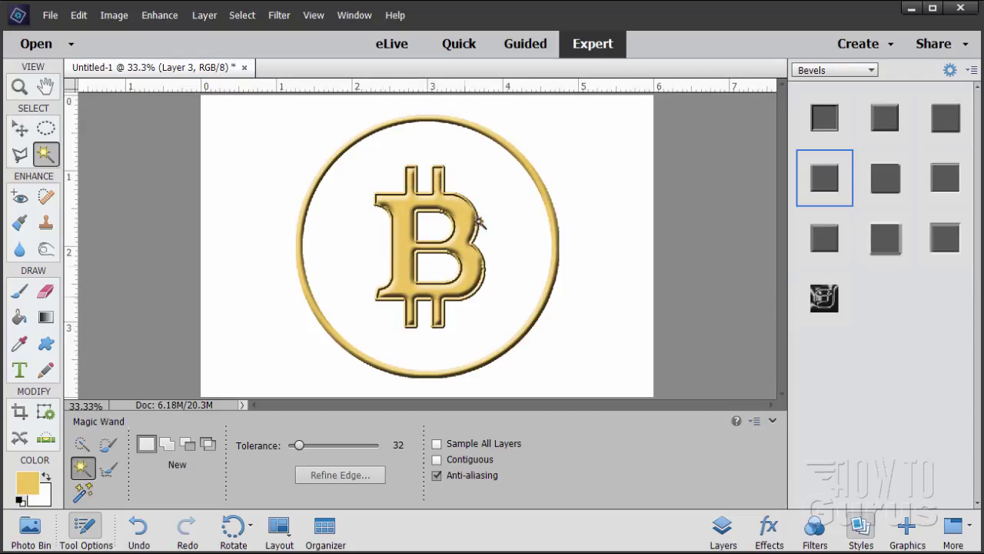
{"action": "left_click", "coordinate": [724, 526]}
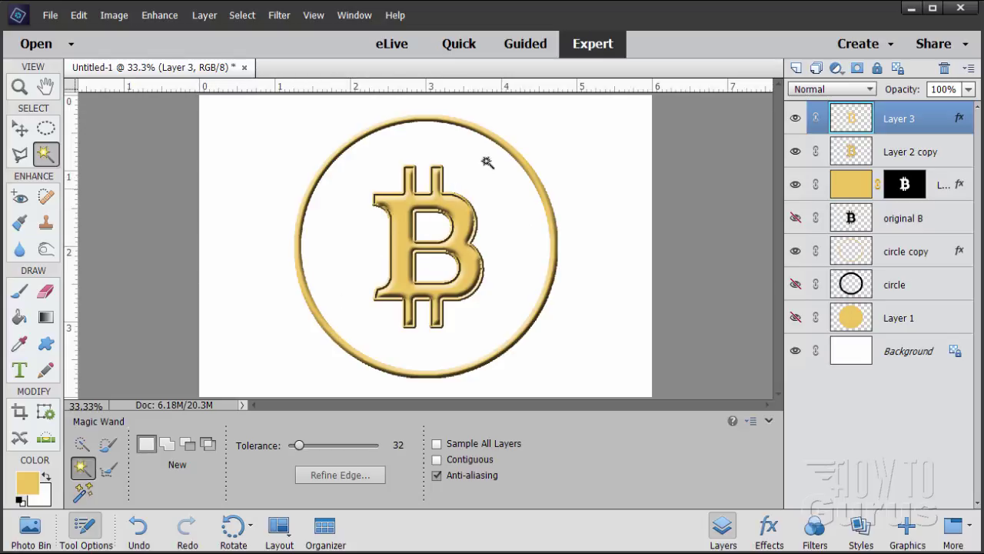
Hide Layer 3, Layer 2 copy and the masked gold B layer, and switch to the Move tool
{"action": "left_click", "coordinate": [795, 119]}
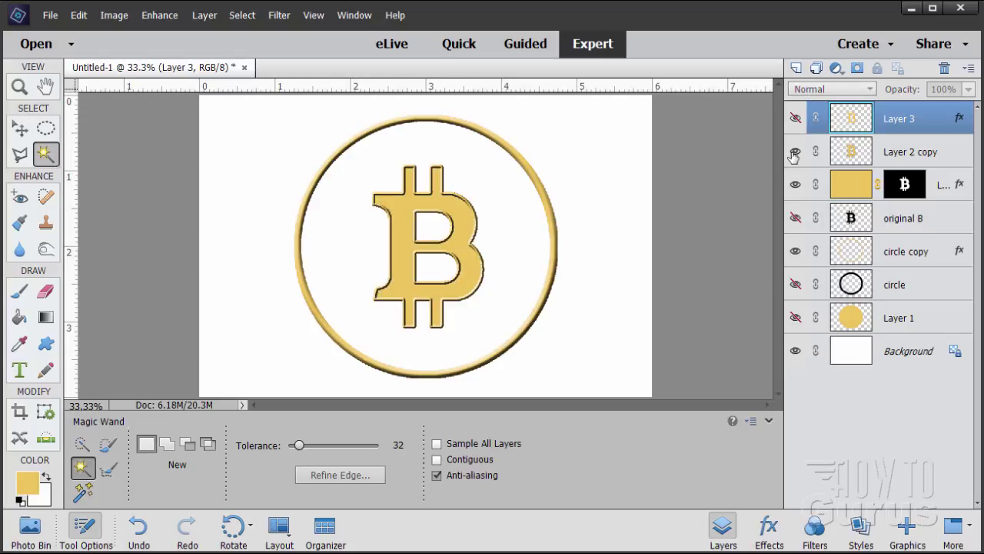
{"action": "left_click", "coordinate": [795, 151]}
{"action": "left_click", "coordinate": [795, 185]}
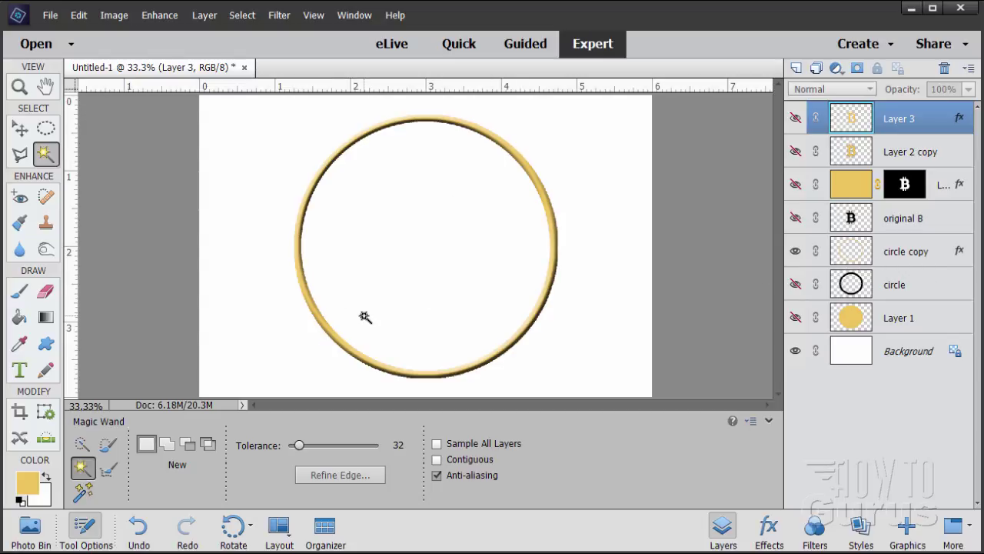
{"action": "left_click", "coordinate": [20, 129]}
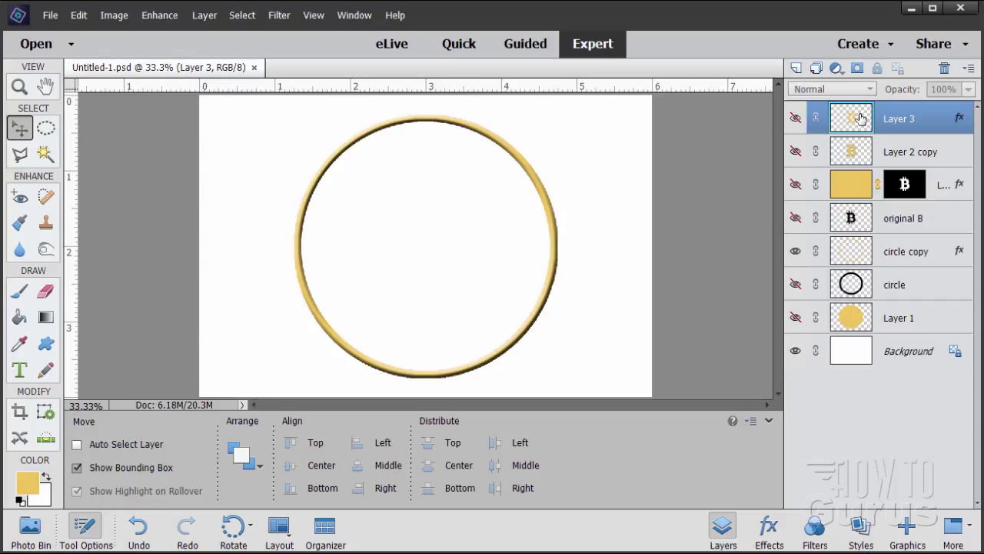
Add a gradient fill layer named Gradient Fill 1 directly above the Background layer
{"action": "left_click", "coordinate": [865, 354]}
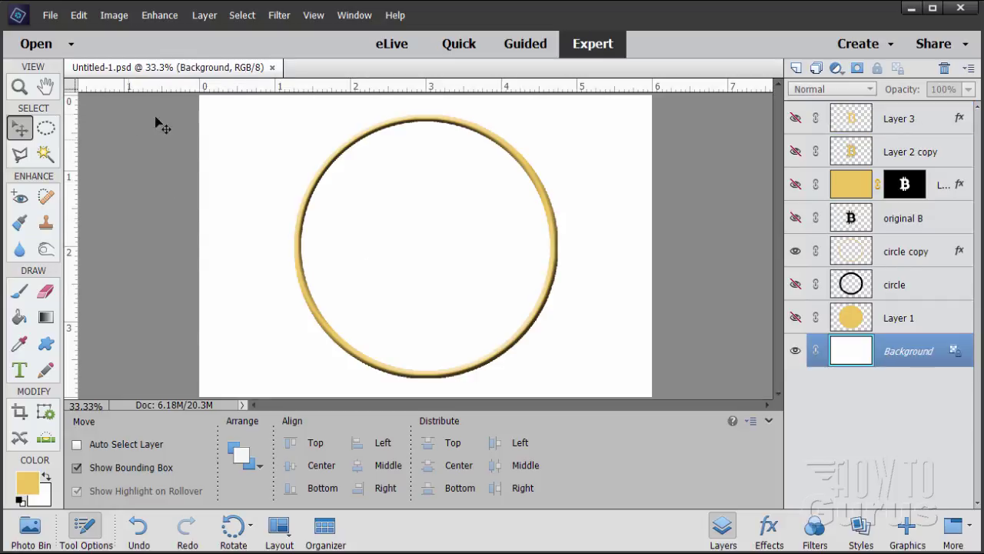
{"action": "left_click", "coordinate": [204, 14]}
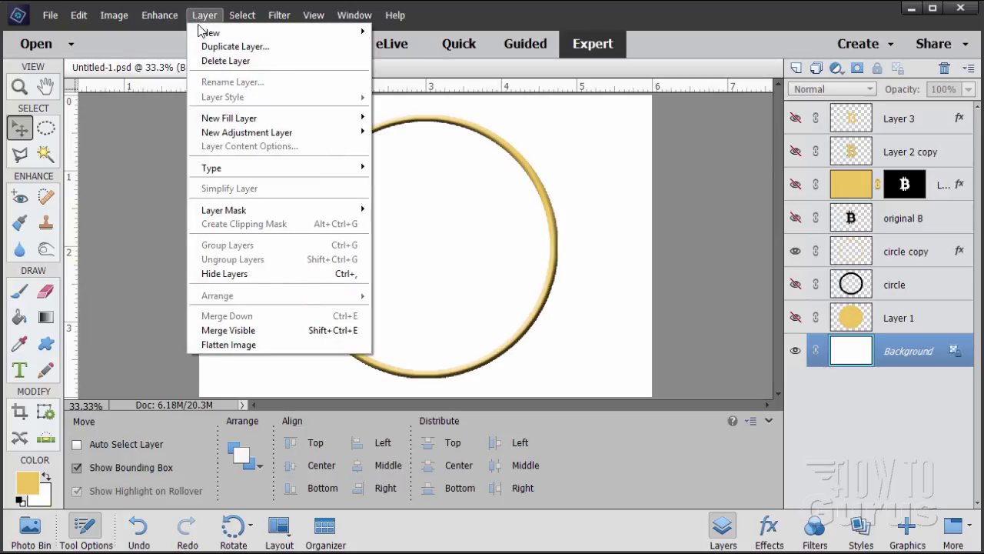
{"action": "mouse_move", "coordinate": [230, 118]}
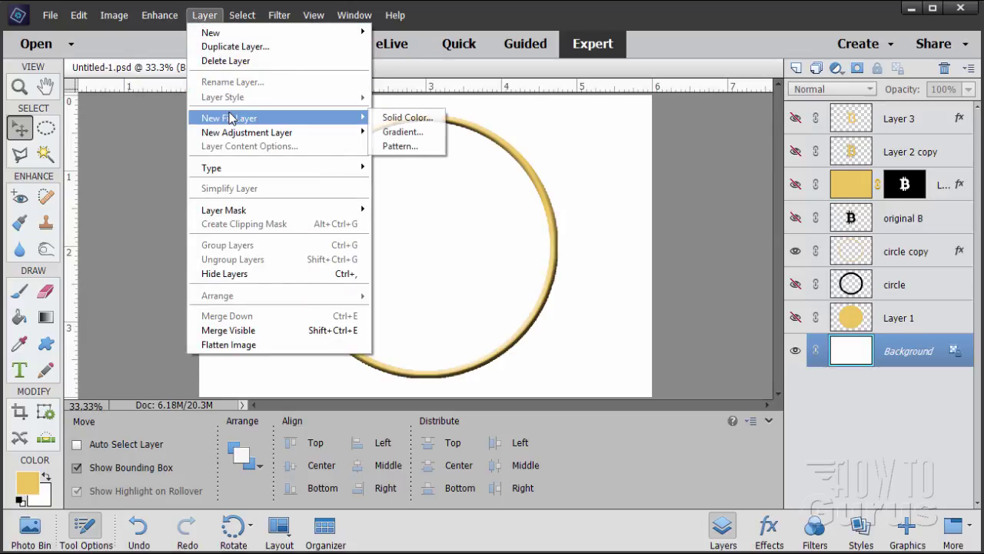
{"action": "left_click", "coordinate": [401, 134]}
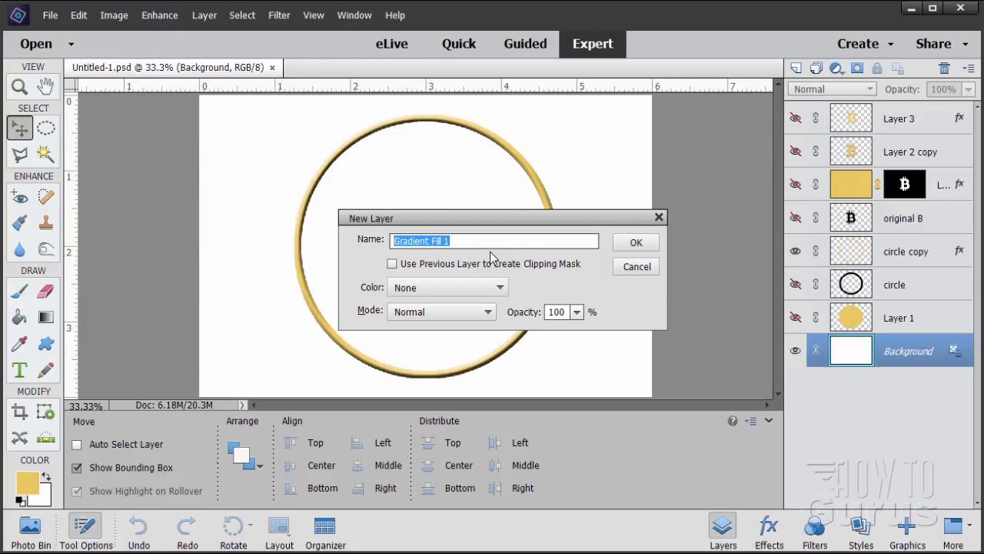
{"action": "left_click", "coordinate": [635, 244]}
Give the gradient fill the Foreground to Background preset and an angle of 50°
{"action": "left_click_drag", "start_coordinate": [794, 339], "coordinate": [673, 307]}
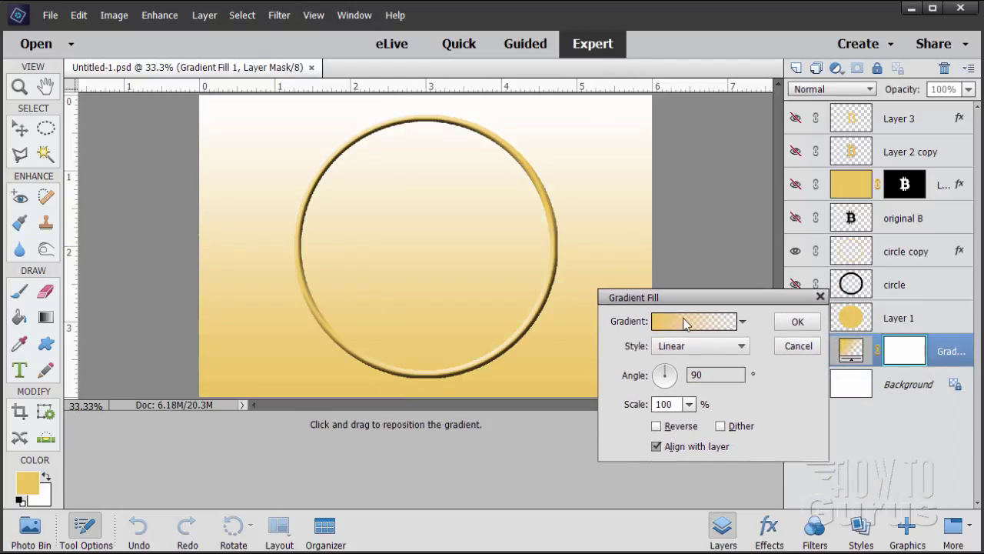
{"action": "left_click", "coordinate": [741, 322]}
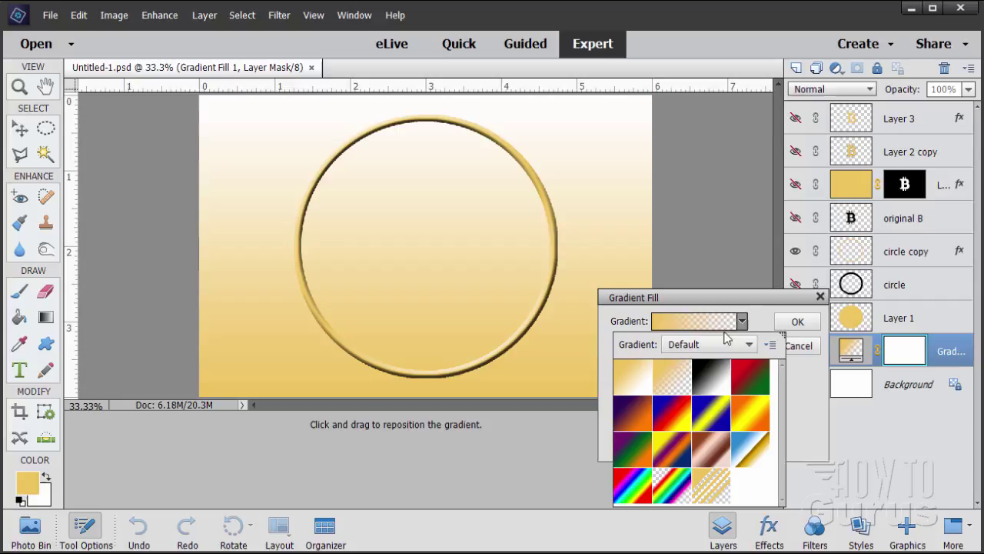
{"action": "left_click", "coordinate": [631, 382]}
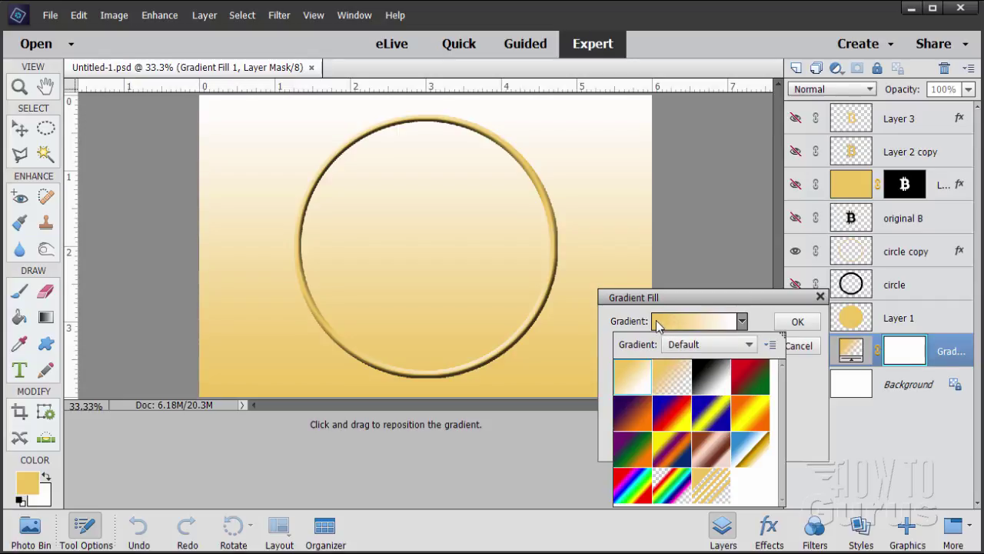
{"action": "left_click", "coordinate": [767, 320]}
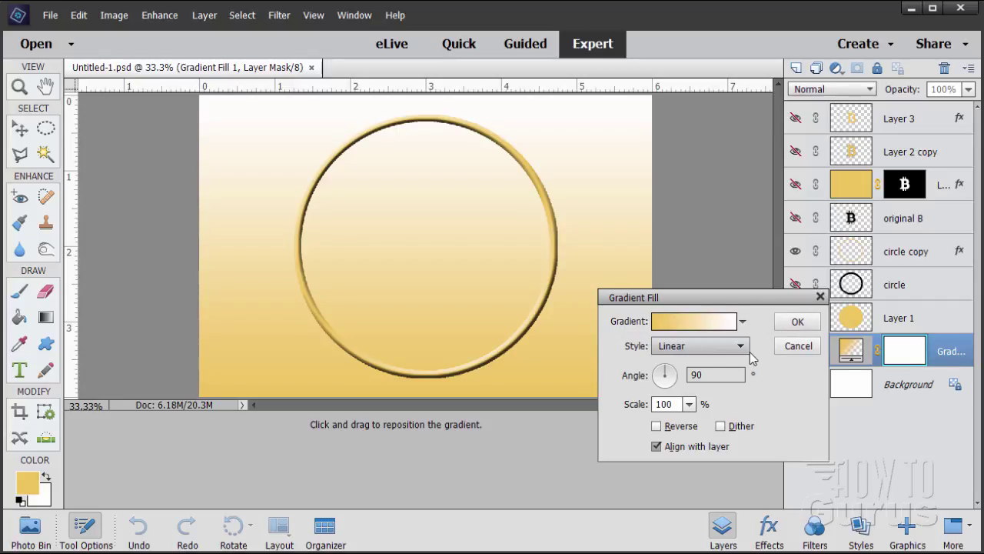
{"action": "double_click", "coordinate": [709, 374]}
{"action": "type", "text": "5"}
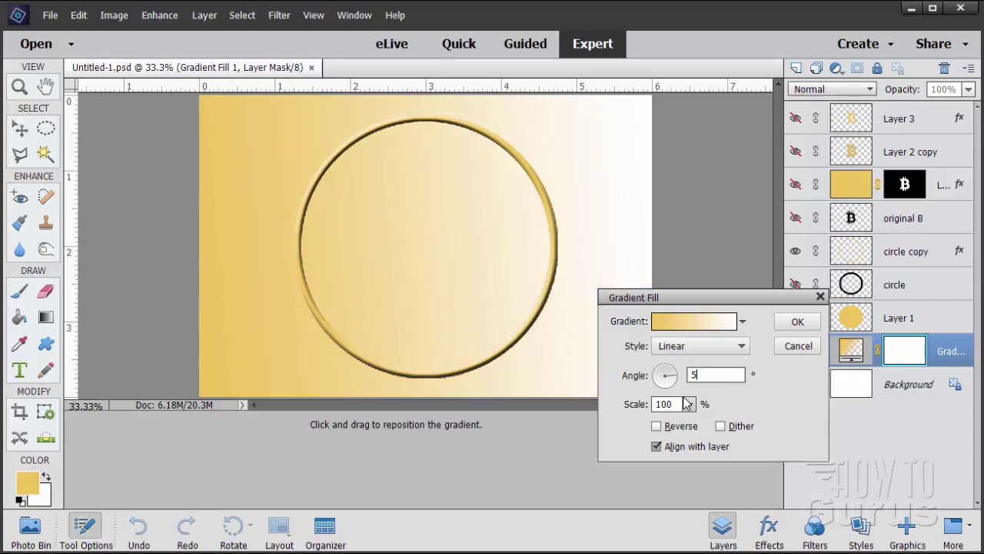
{"action": "type", "text": "0"}
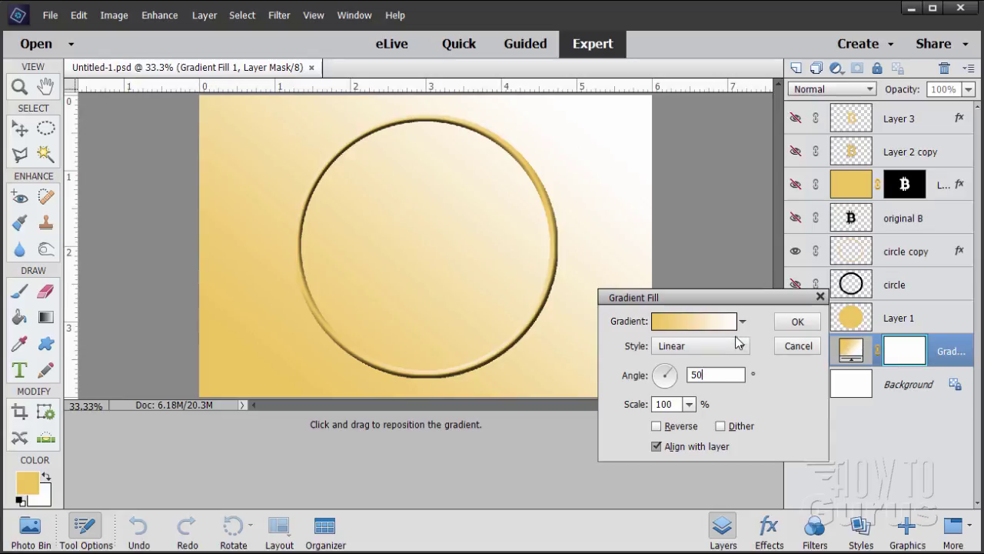
Edit the fill's gradient and add a gold color stop at a location of 60%
{"action": "left_click", "coordinate": [689, 327]}
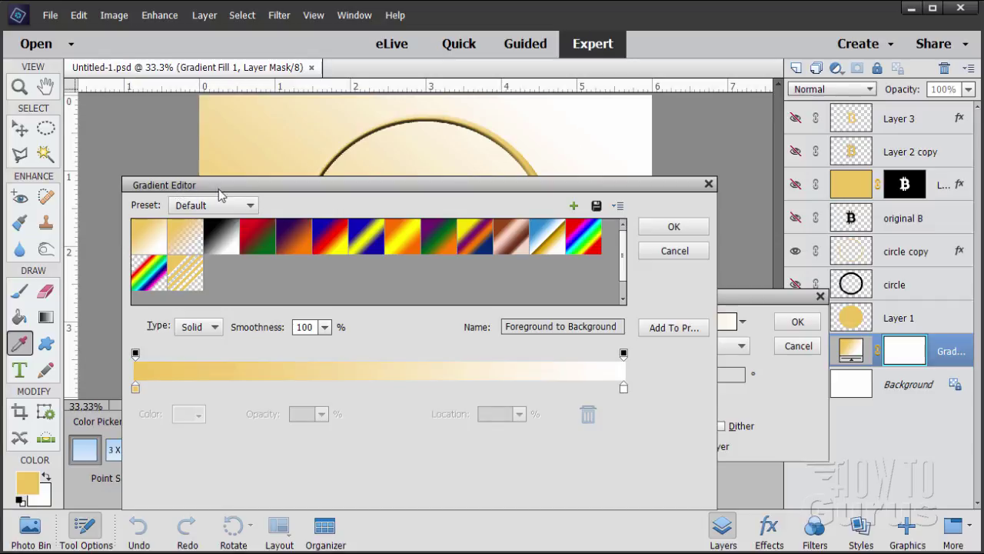
{"action": "left_click_drag", "start_coordinate": [231, 191], "coordinate": [248, 188]}
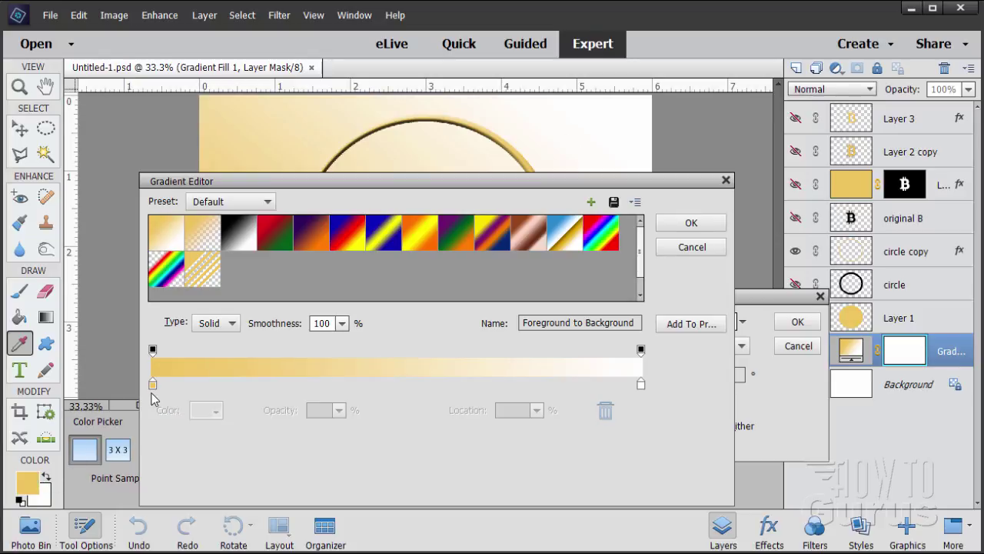
{"action": "left_click", "coordinate": [421, 386]}
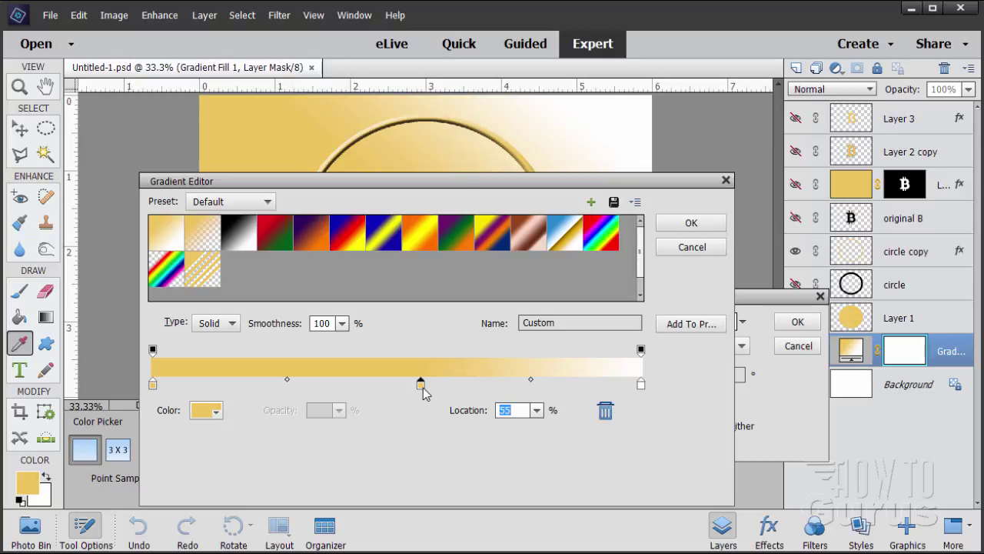
{"action": "double_click", "coordinate": [510, 412]}
{"action": "type", "text": "60"}
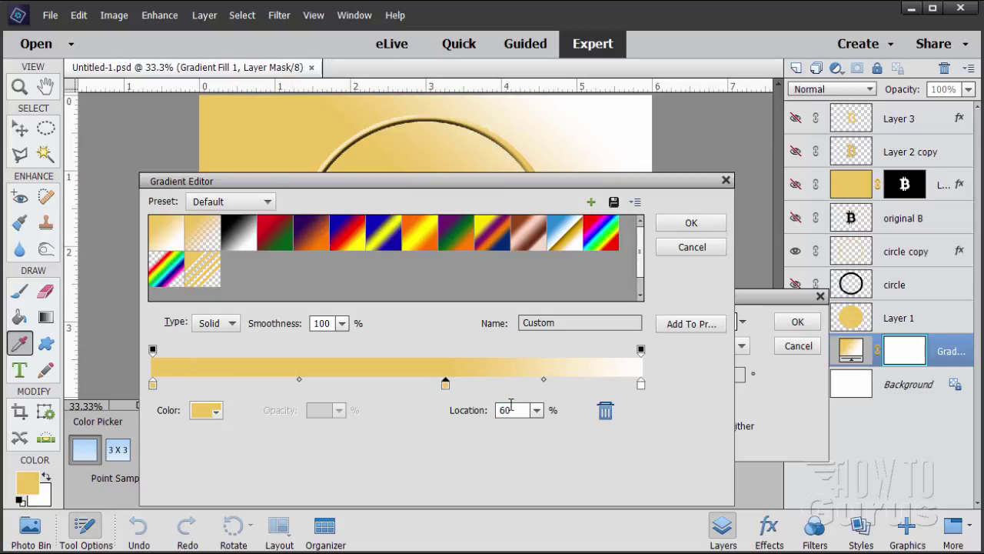
Add another color stop to the gradient at a location of 68% and set its color to efaf4b
{"action": "left_click", "coordinate": [464, 385]}
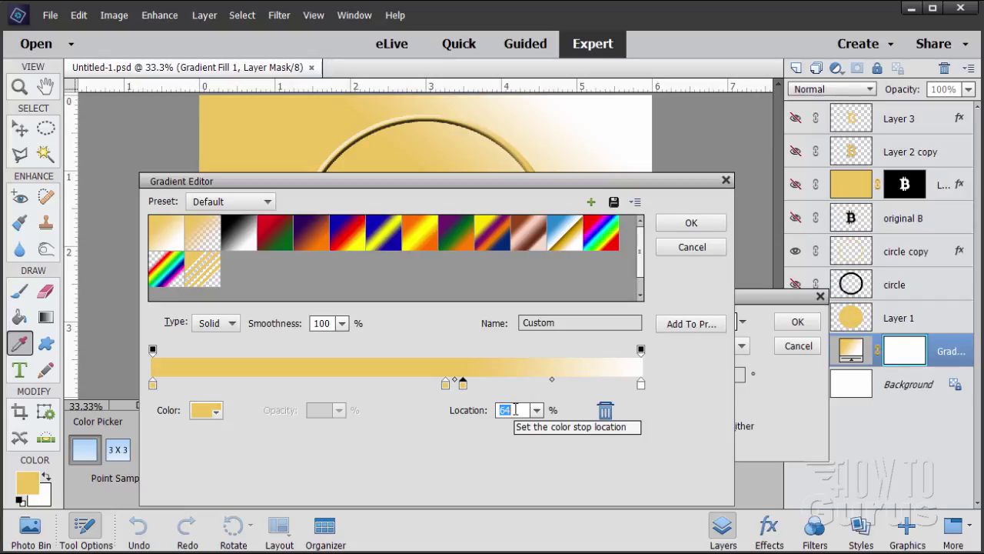
{"action": "type", "text": "68"}
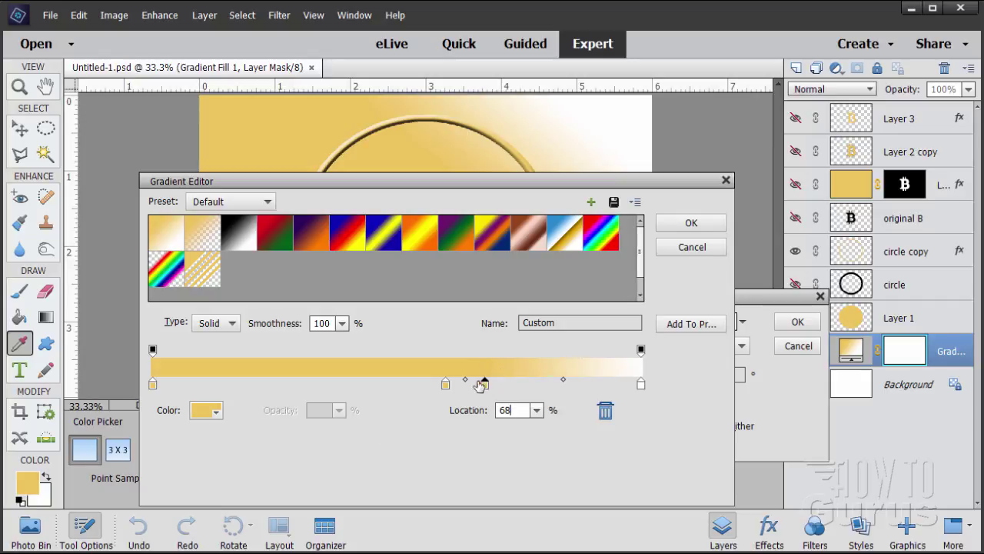
{"action": "left_click", "coordinate": [205, 411]}
{"action": "left_click", "coordinate": [523, 453]}
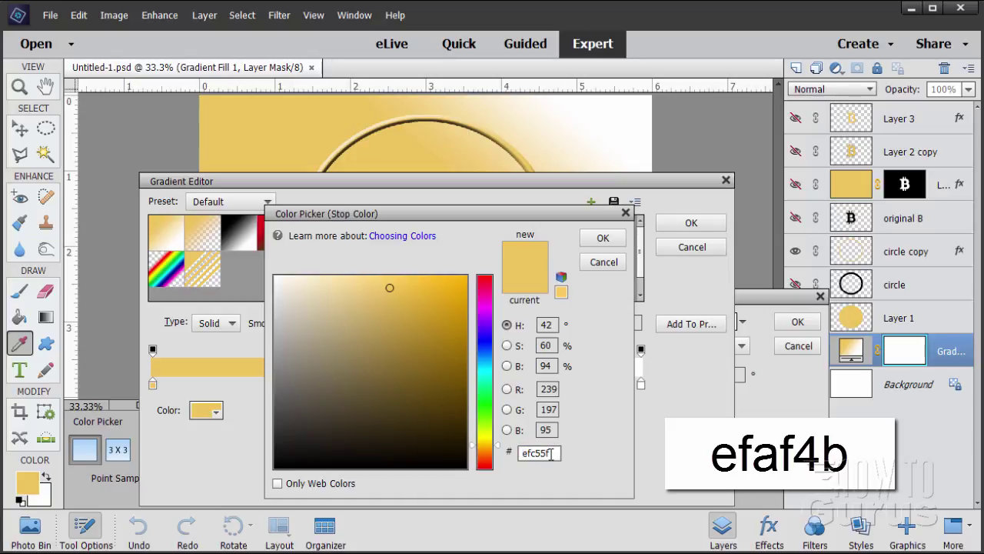
{"action": "double_click", "coordinate": [529, 453]}
{"action": "type", "text": "f"}
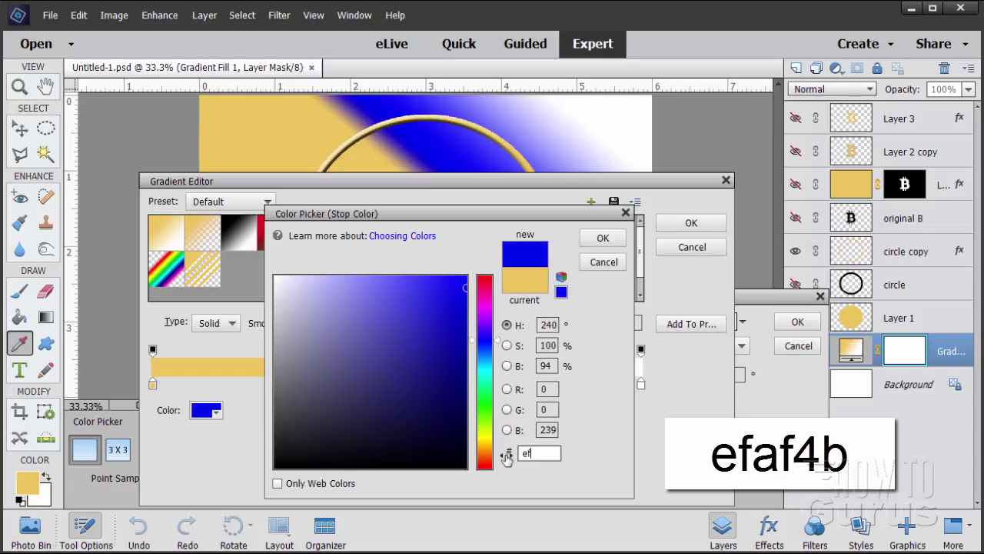
{"action": "type", "text": "af"}
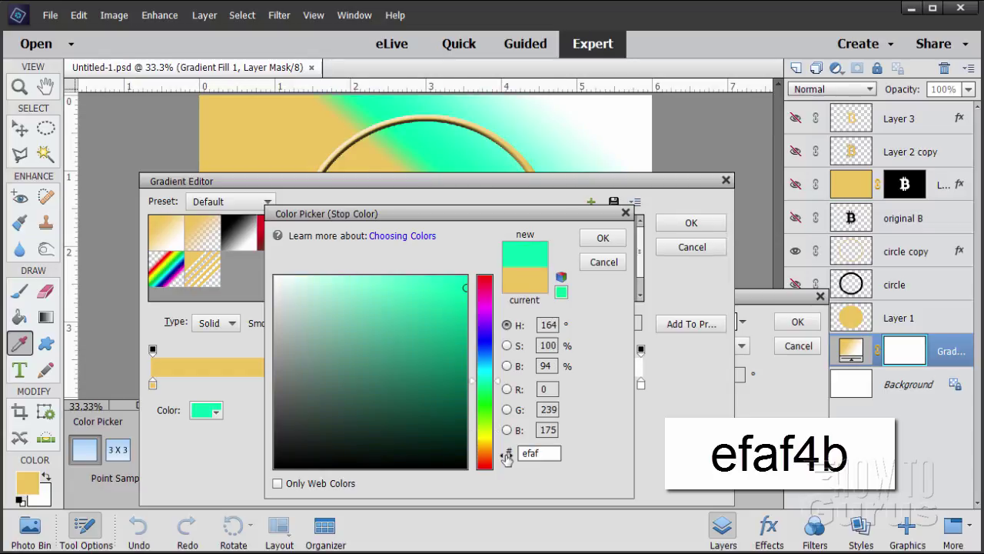
{"action": "type", "text": "4b"}
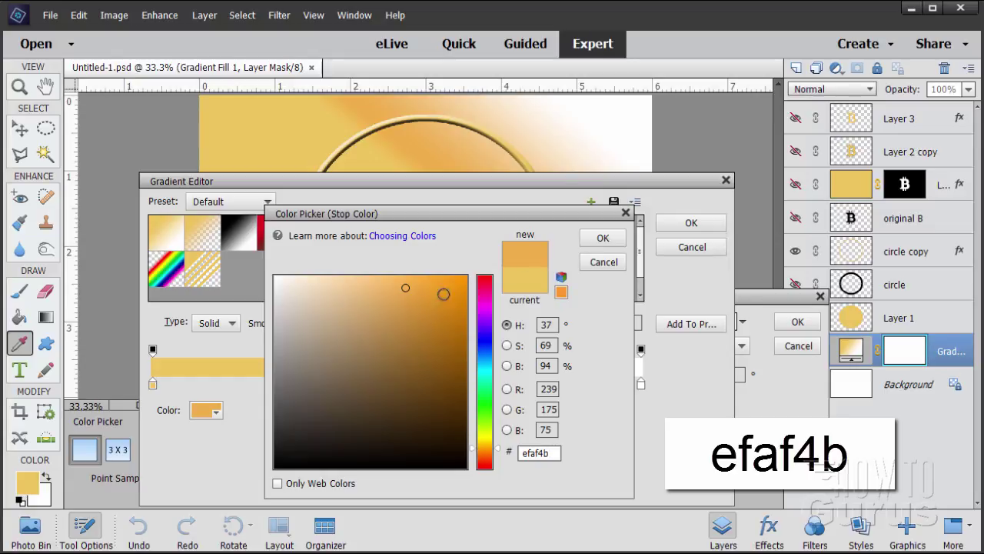
{"action": "left_click", "coordinate": [600, 237]}
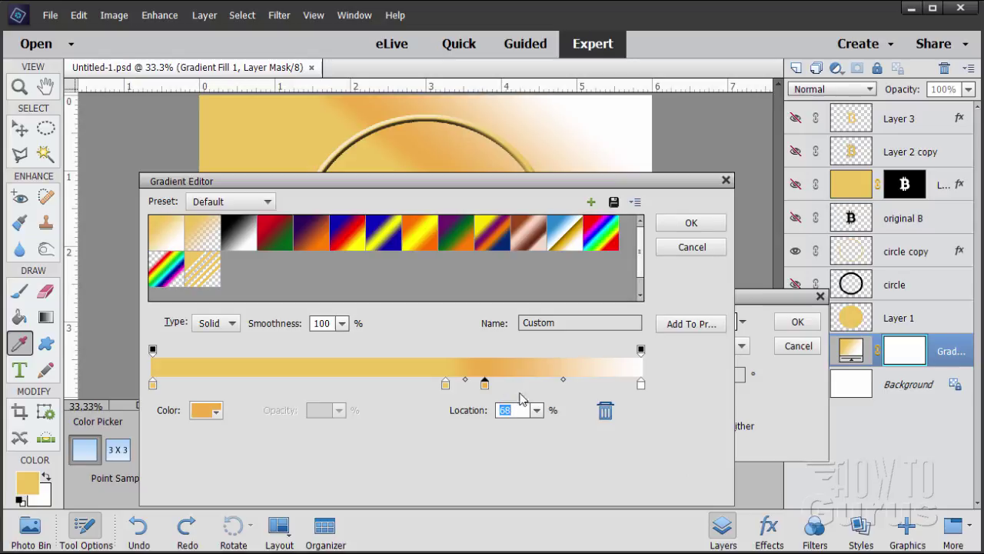
Set the gradient's white end stop to color 3c1e01 at a location of 77%, and apply the gradient fill
{"action": "left_click", "coordinate": [641, 385]}
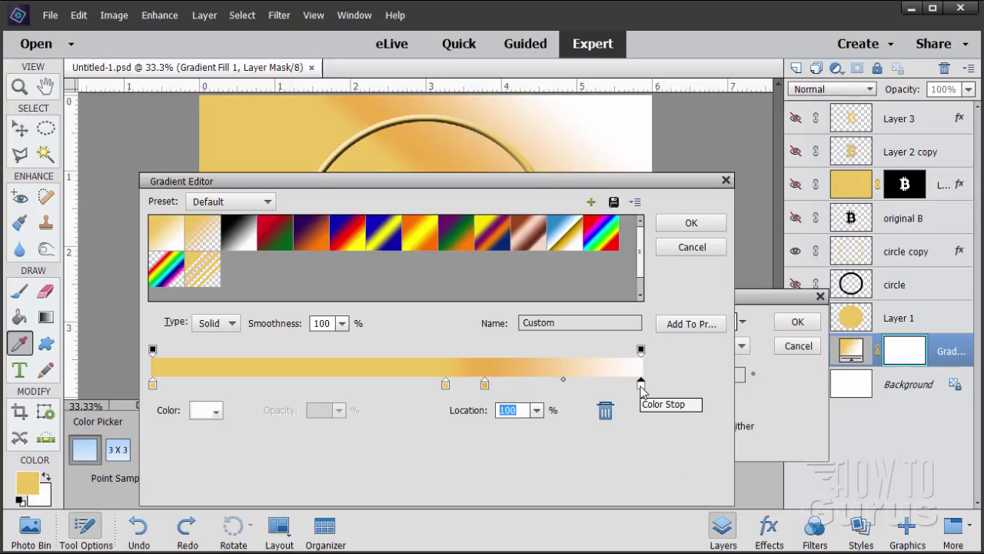
{"action": "left_click", "coordinate": [201, 411]}
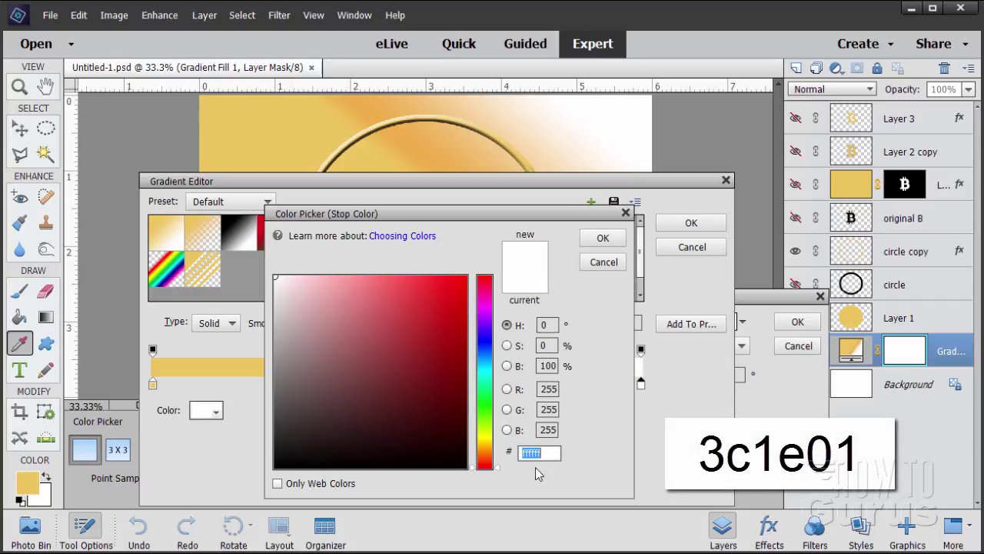
{"action": "type", "text": "3"}
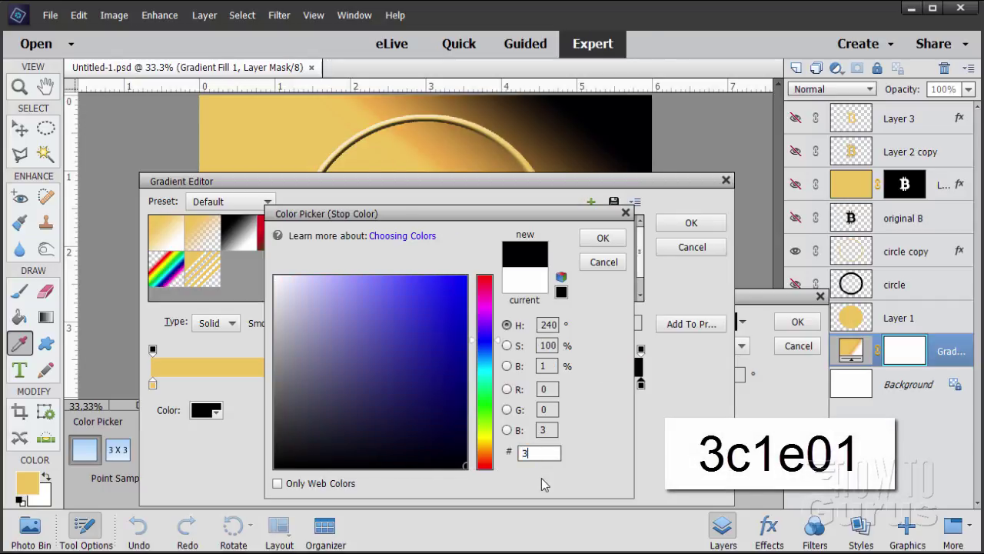
{"action": "type", "text": "c1"}
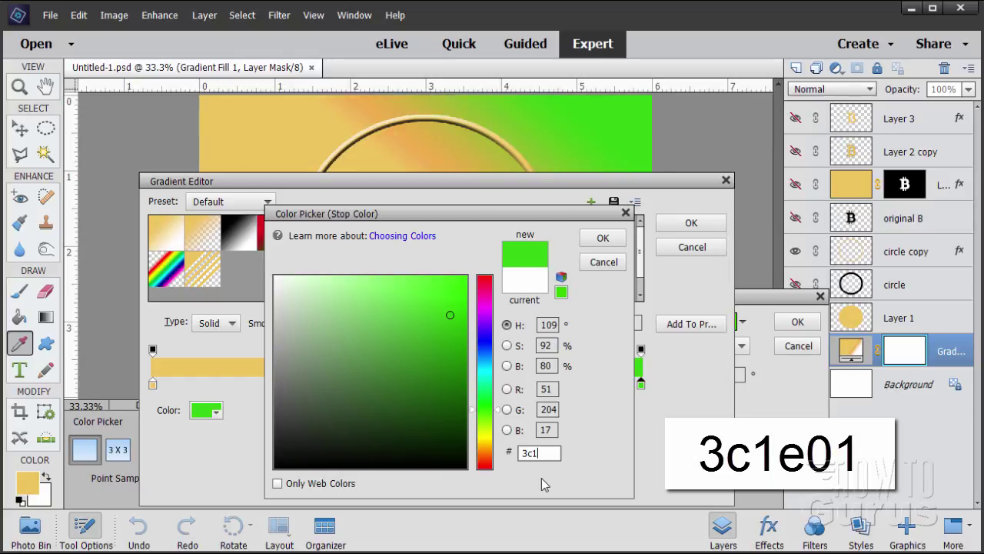
{"action": "type", "text": "e"}
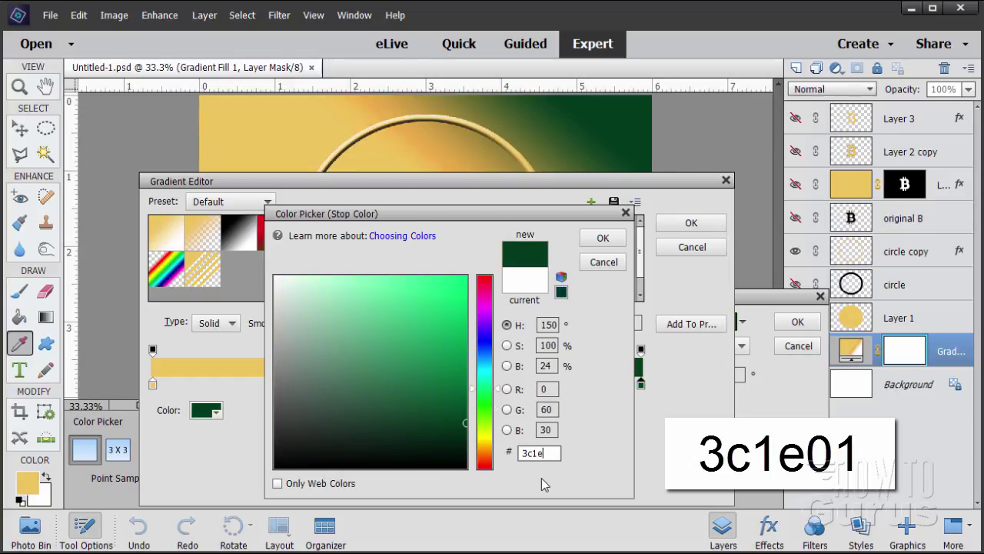
{"action": "type", "text": "01"}
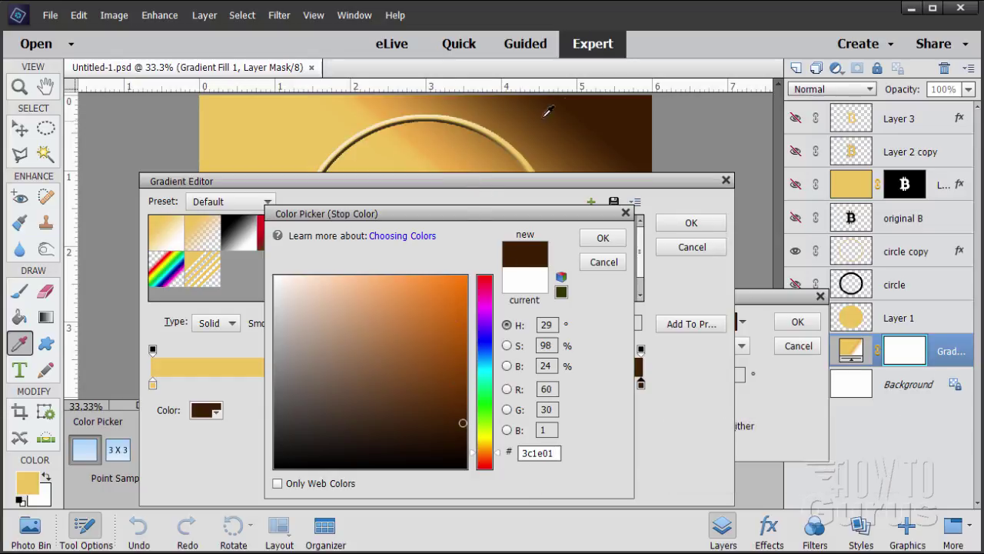
{"action": "left_click", "coordinate": [603, 238]}
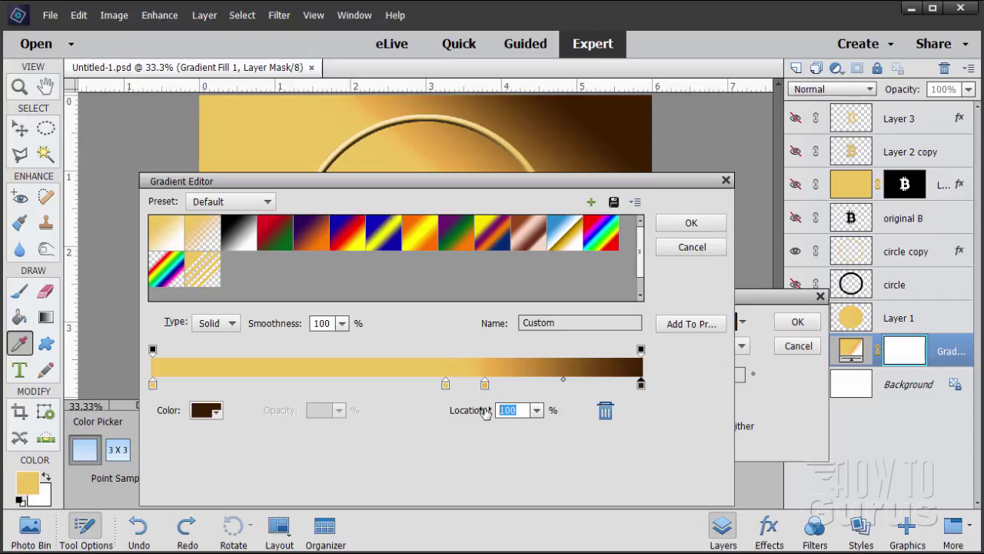
{"action": "type", "text": "77"}
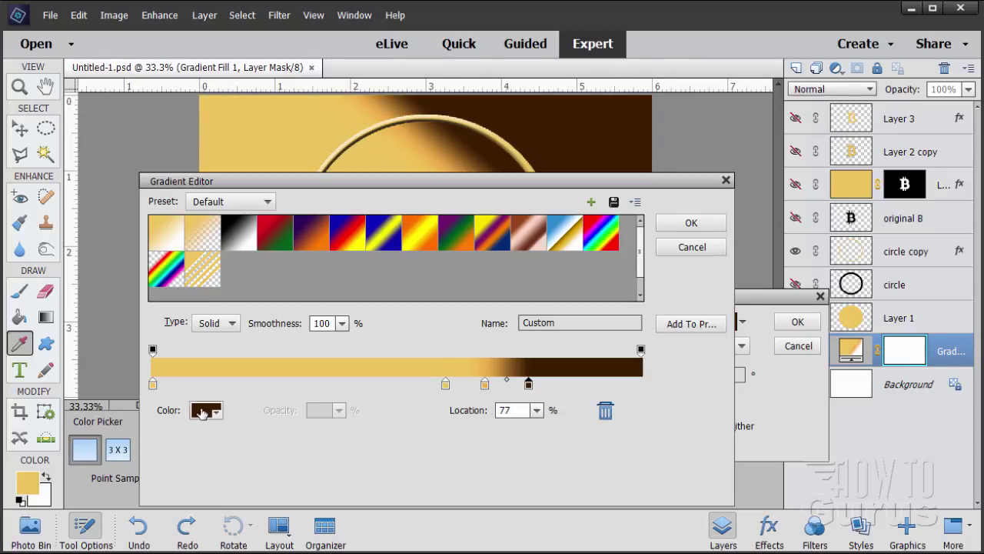
{"action": "left_click", "coordinate": [688, 224]}
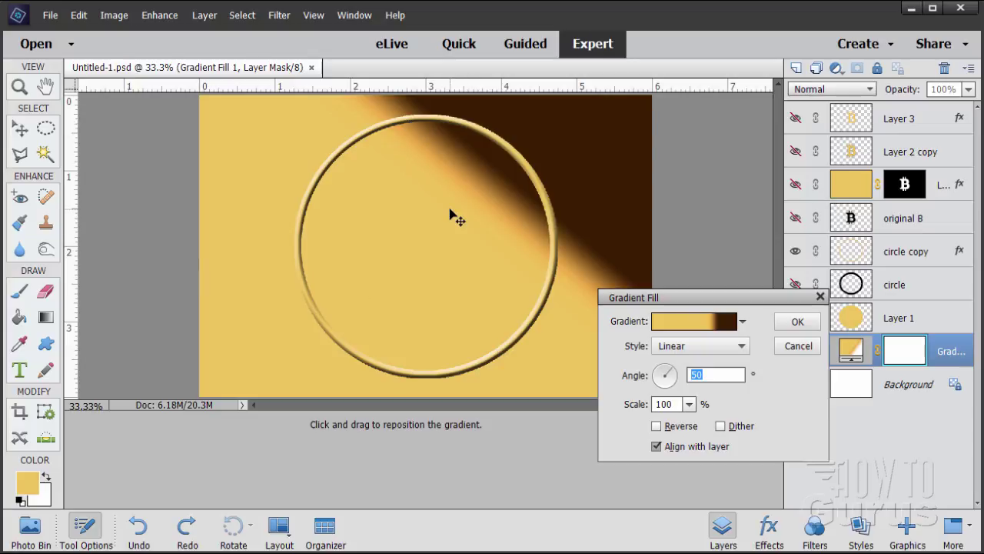
{"action": "left_click", "coordinate": [793, 321]}
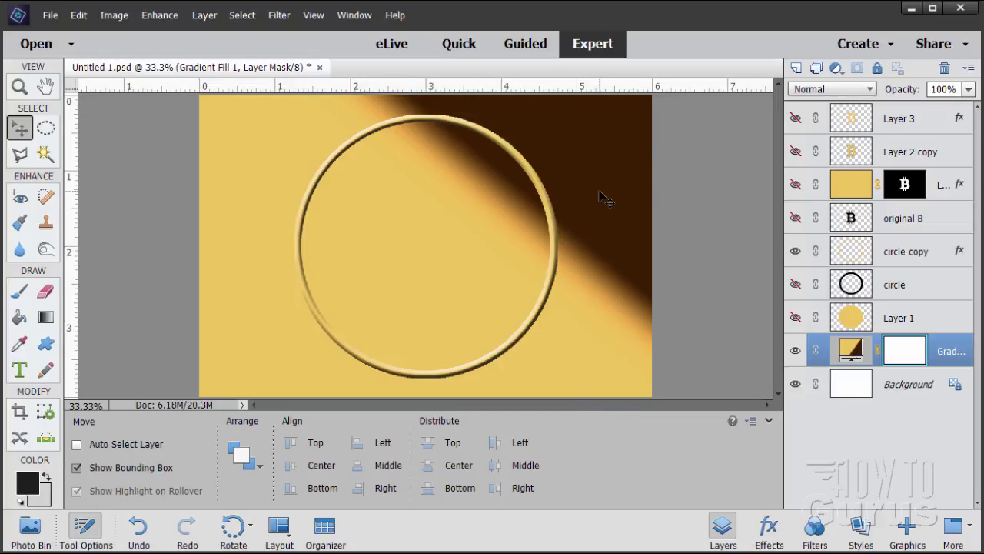
Replace the gradient fill's layer mask with a new mask made from the saved circle selection
{"action": "right_click", "coordinate": [907, 353]}
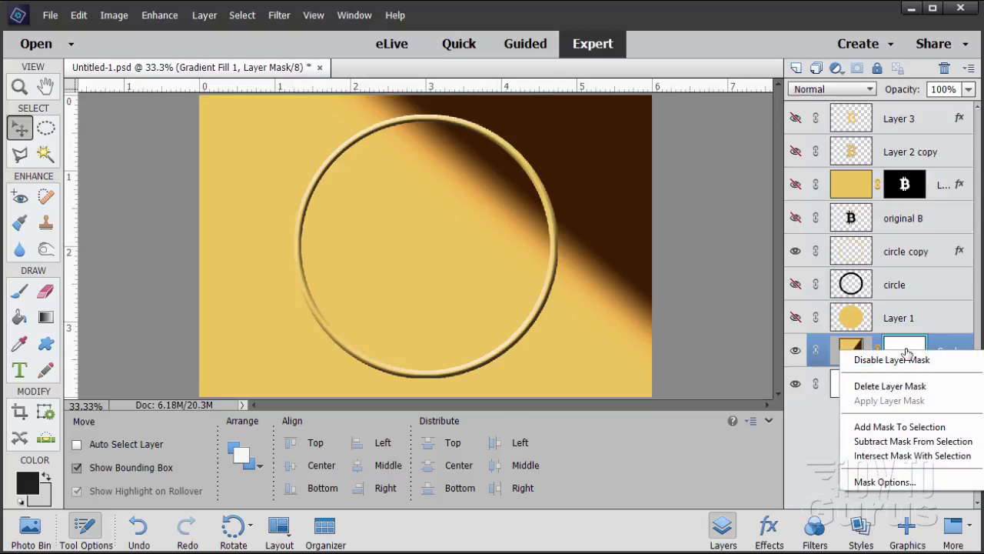
{"action": "left_click", "coordinate": [892, 387]}
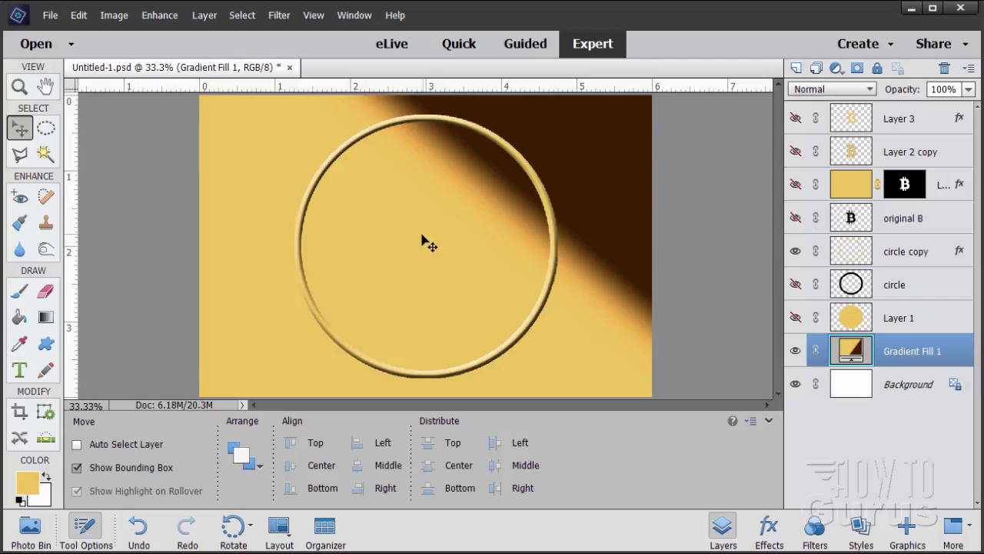
{"action": "left_click", "coordinate": [243, 15]}
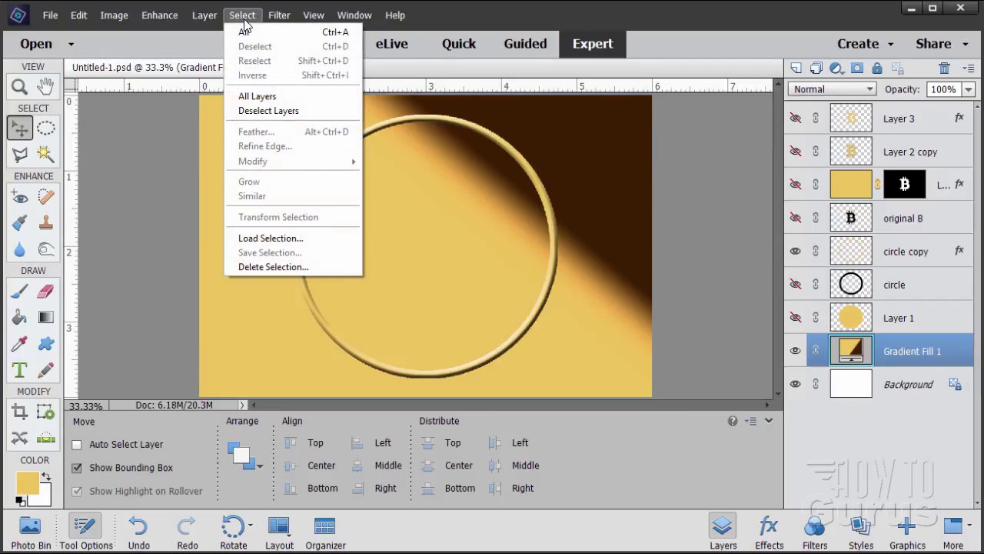
{"action": "left_click", "coordinate": [262, 239]}
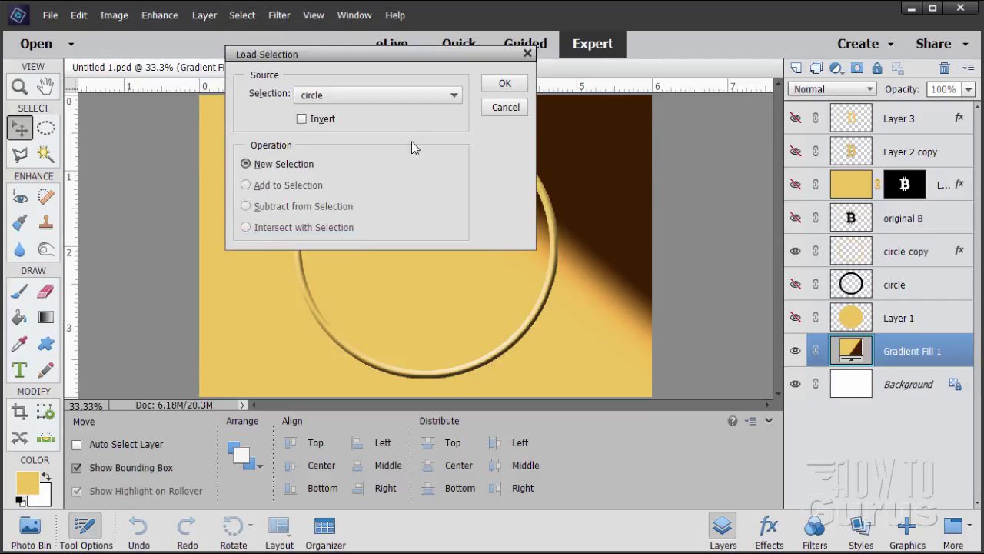
{"action": "left_click", "coordinate": [312, 104]}
{"action": "left_click", "coordinate": [341, 116]}
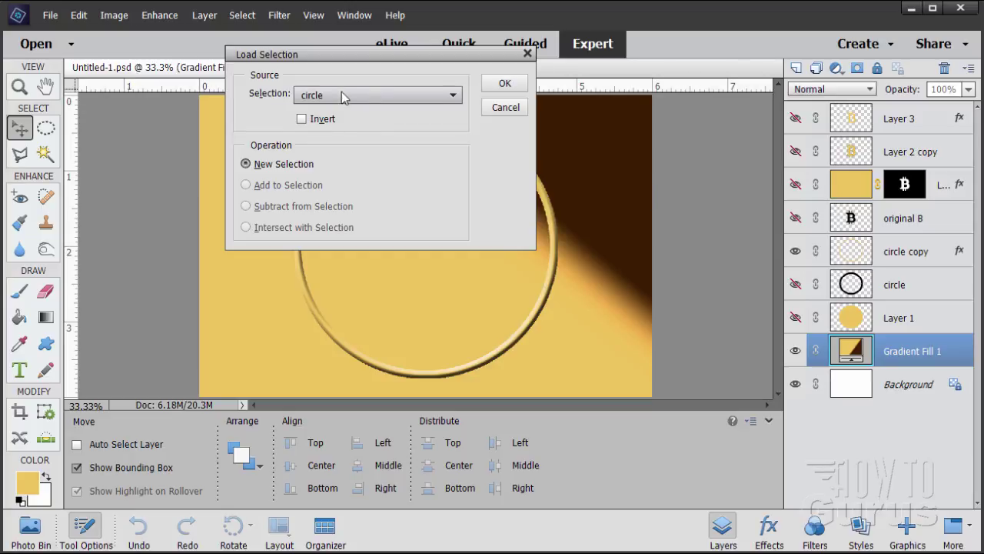
{"action": "left_click", "coordinate": [503, 84]}
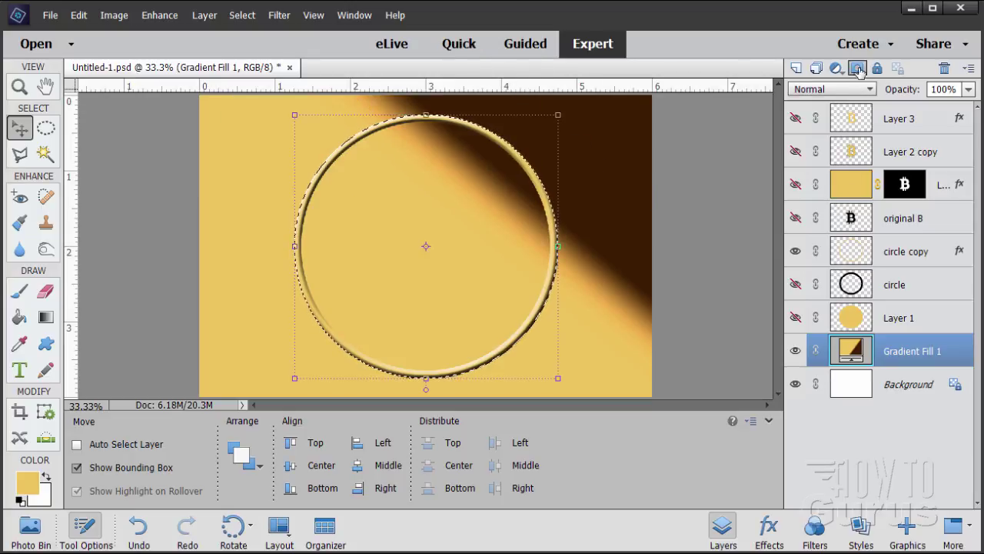
{"action": "left_click", "coordinate": [858, 69]}
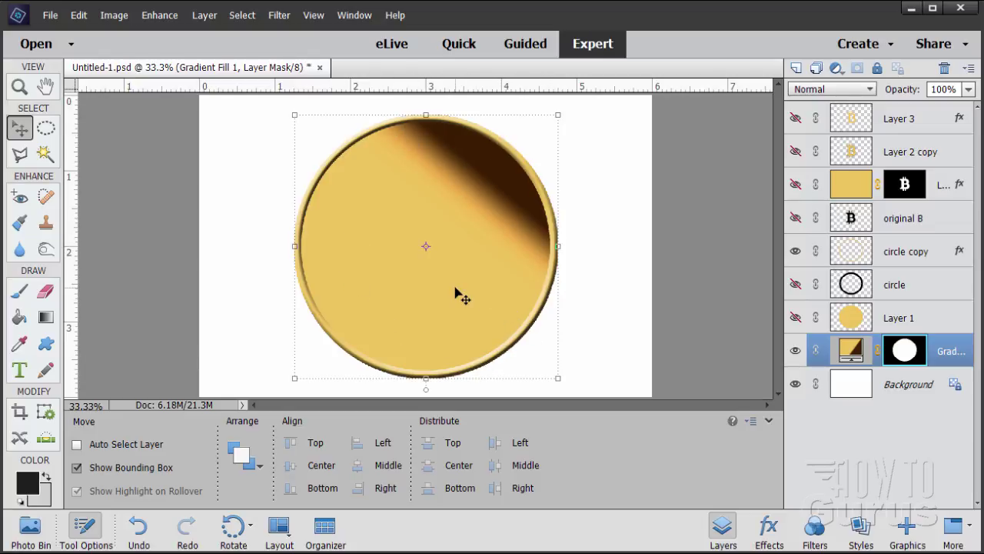
Temporarily show and select the flat gold Layer 1 with the Color Picker tool active, and hide it again
{"action": "left_click", "coordinate": [853, 356]}
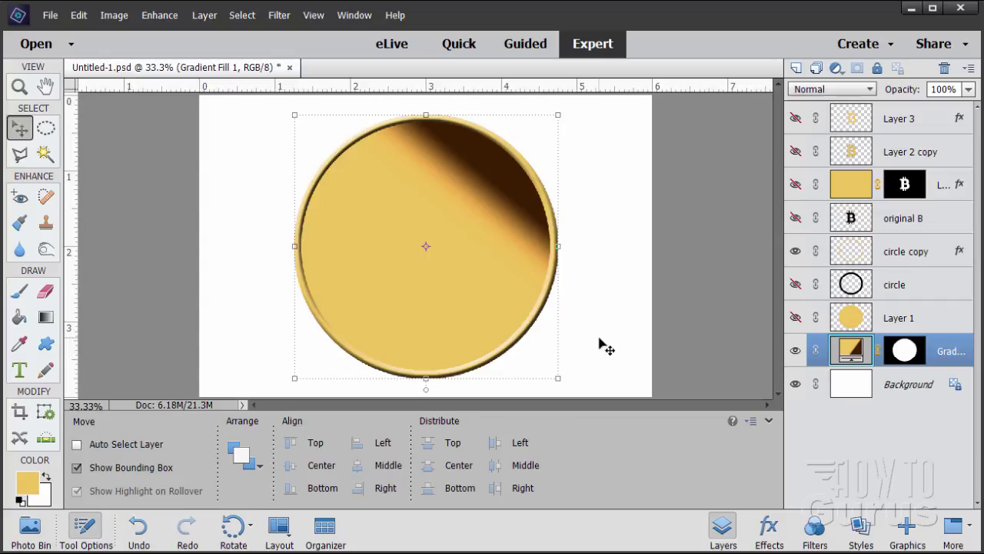
{"action": "left_click", "coordinate": [796, 317]}
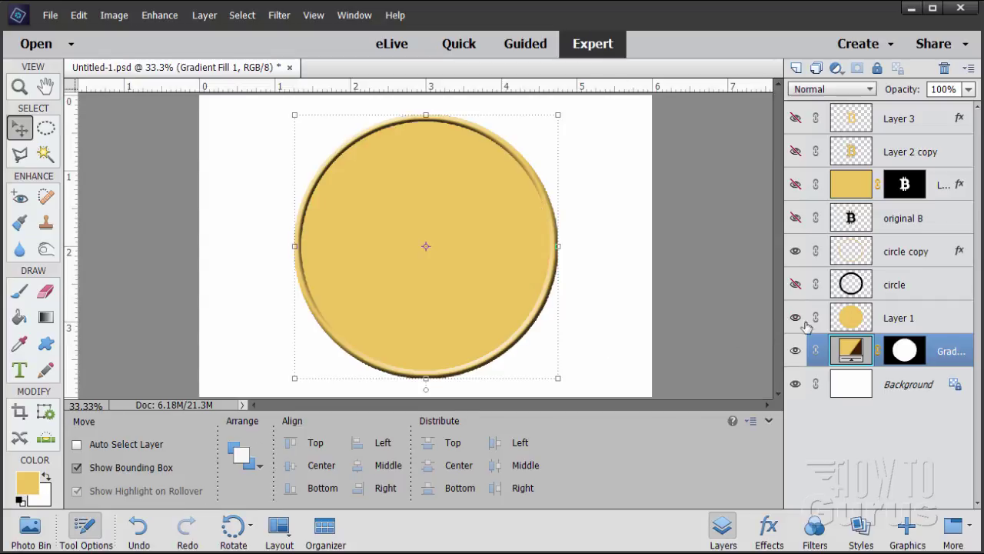
{"action": "left_click", "coordinate": [850, 320]}
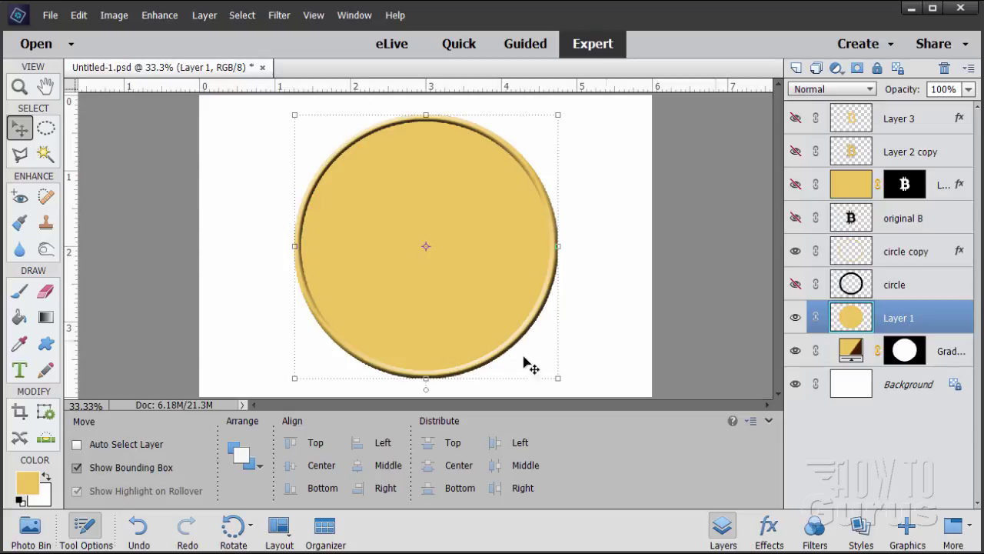
{"action": "left_click", "coordinate": [22, 346]}
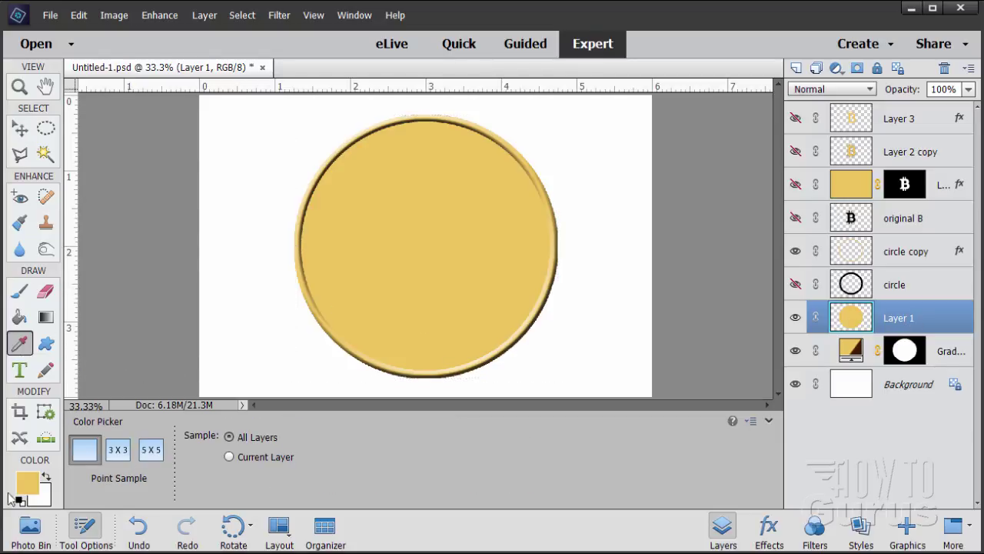
{"action": "left_click", "coordinate": [796, 317]}
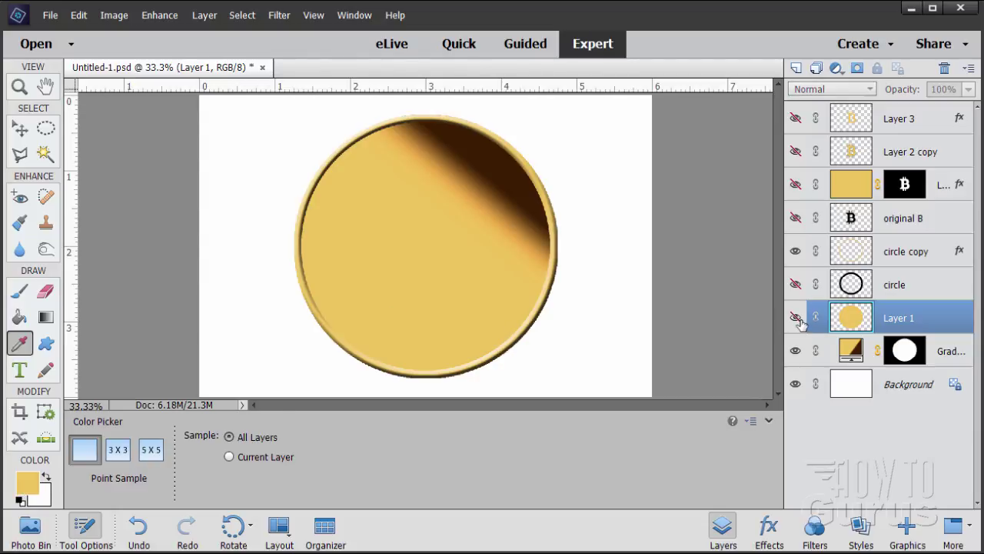
Add a blank layer directly above the gradient fill, and show the guides and the black circle layer with the Move tool active
{"action": "left_click", "coordinate": [853, 348]}
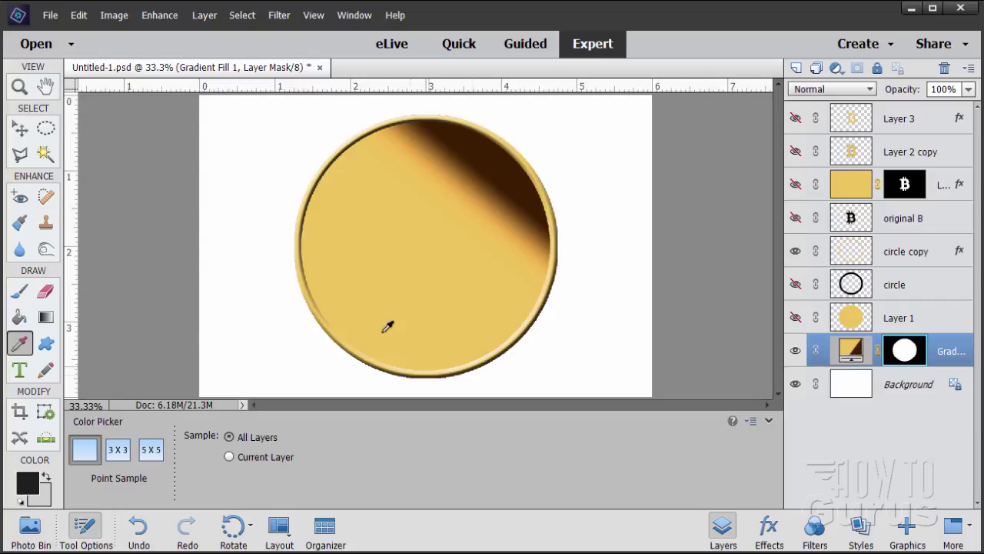
{"action": "left_click", "coordinate": [817, 71]}
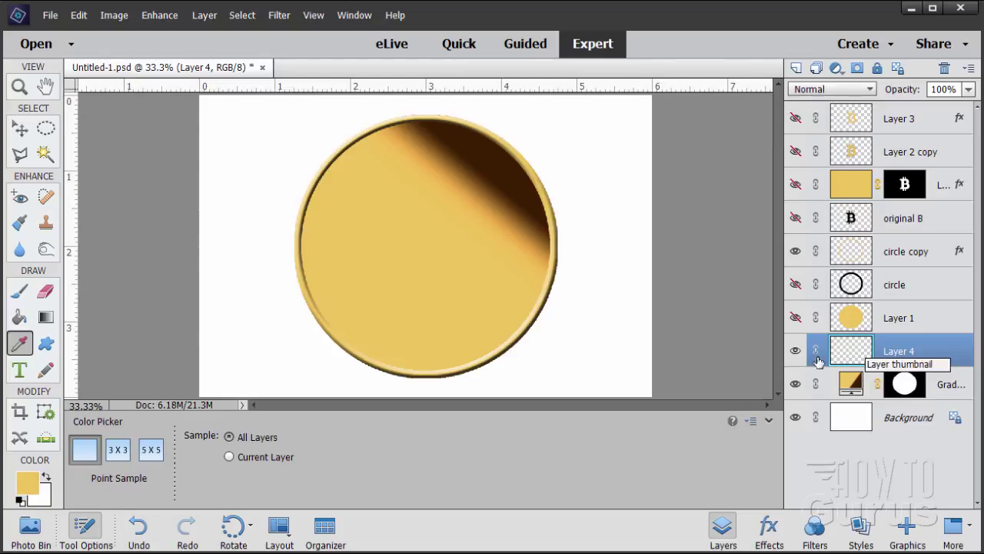
{"action": "left_click", "coordinate": [312, 16]}
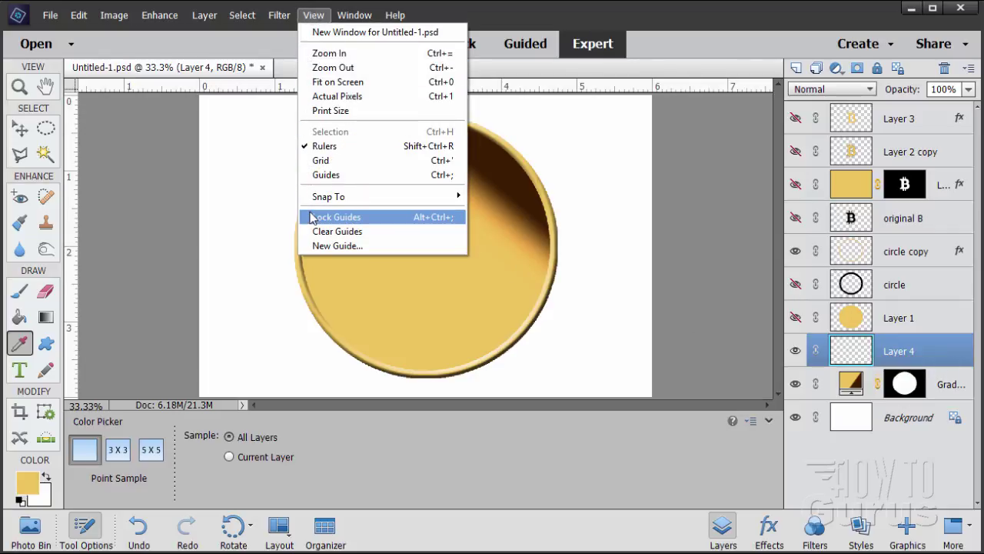
{"action": "left_click", "coordinate": [329, 174]}
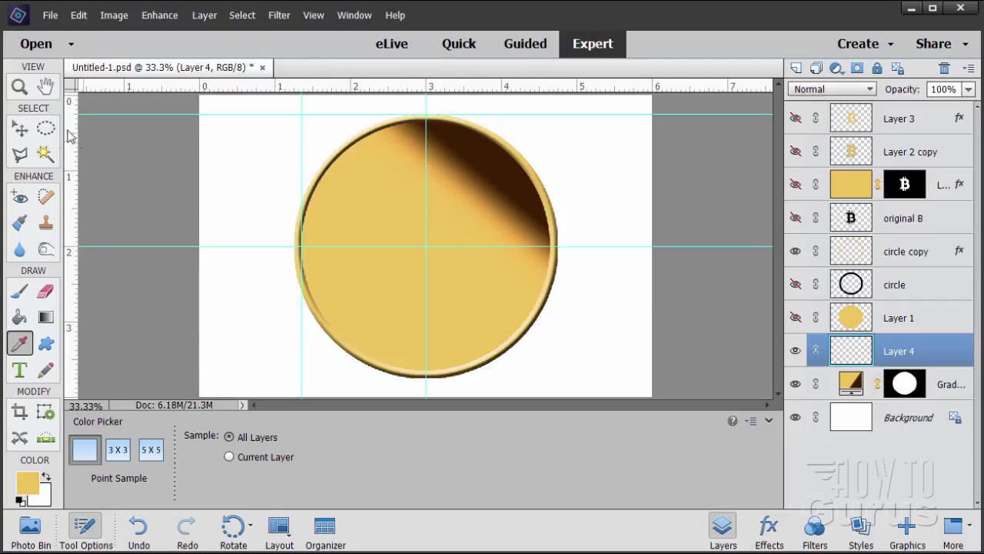
{"action": "left_click", "coordinate": [21, 131]}
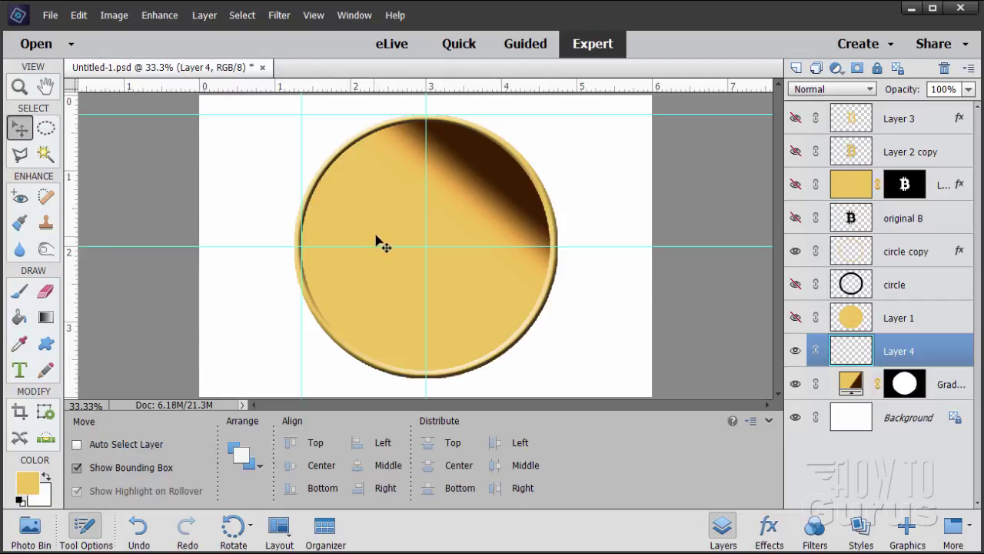
{"action": "left_click", "coordinate": [796, 286]}
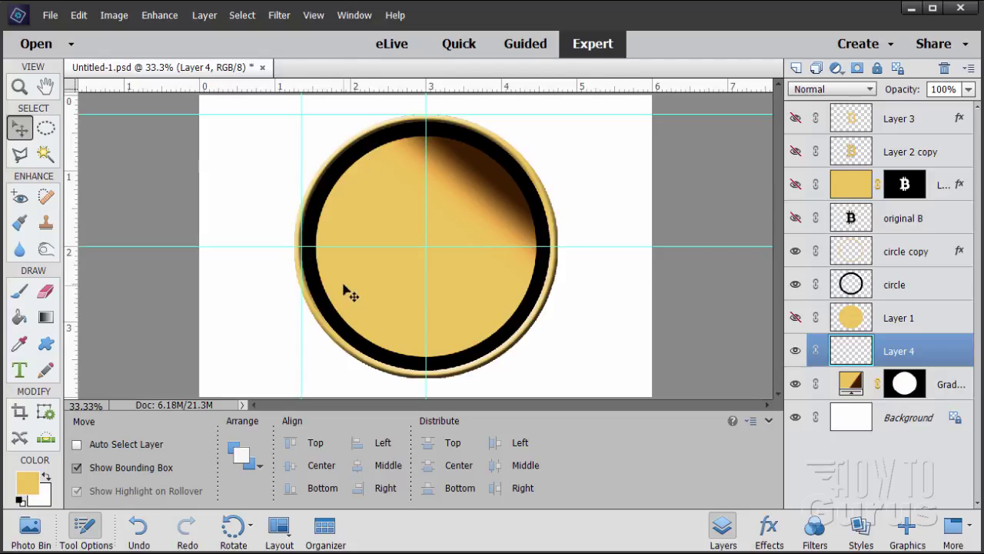
Activate the Text on Shape tool and set its path shape to Ellipse
{"action": "left_click", "coordinate": [20, 370]}
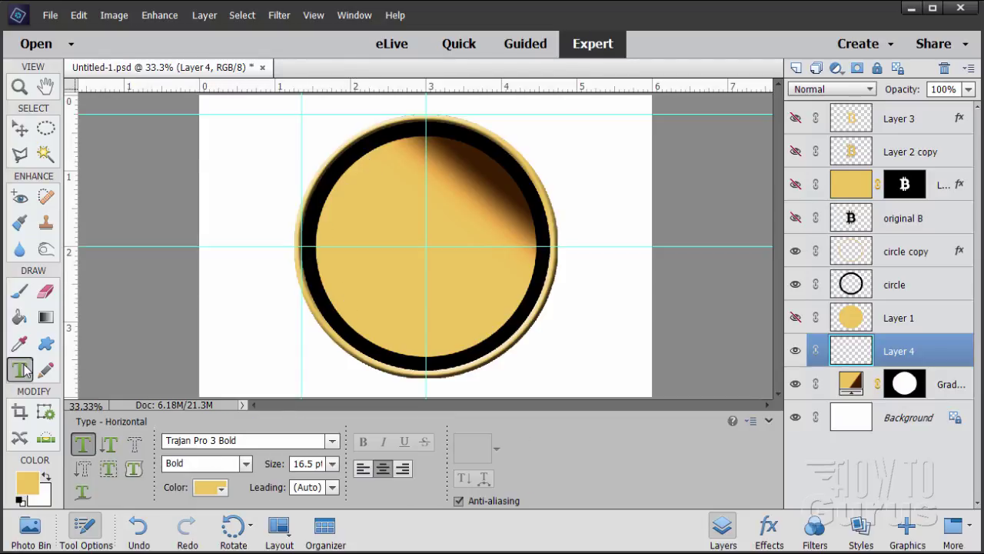
{"action": "left_click", "coordinate": [134, 468]}
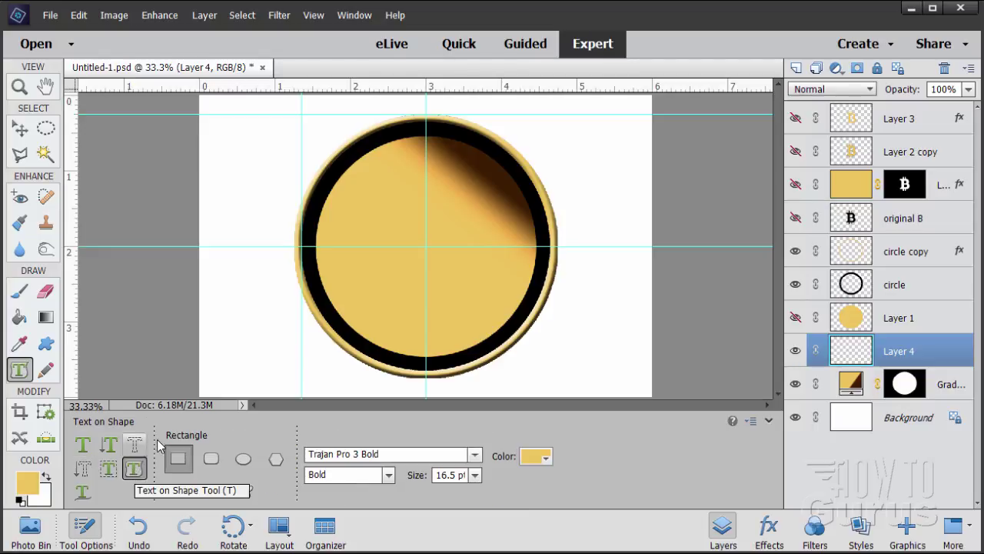
{"action": "left_click", "coordinate": [244, 459]}
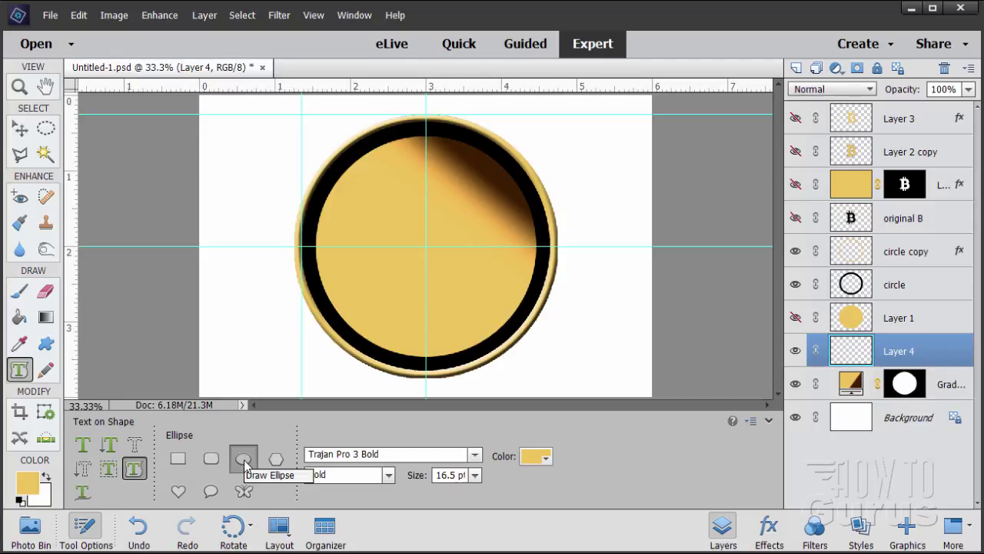
Set the shape text's font to Tahoma Regular and open the list of font sizes
{"action": "left_click", "coordinate": [475, 455]}
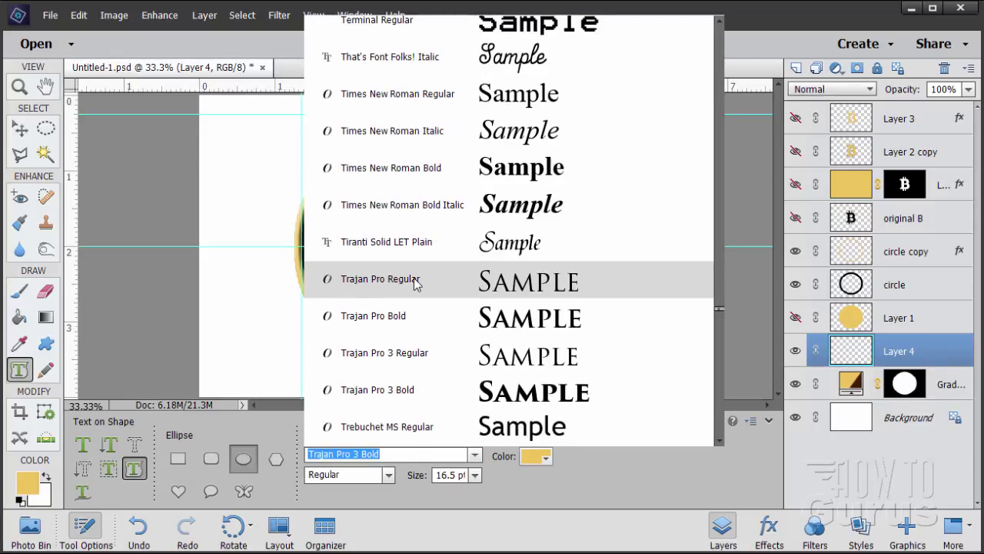
{"action": "scroll", "coordinate": [413, 285], "scroll_direction": "up", "scroll_amount": 3}
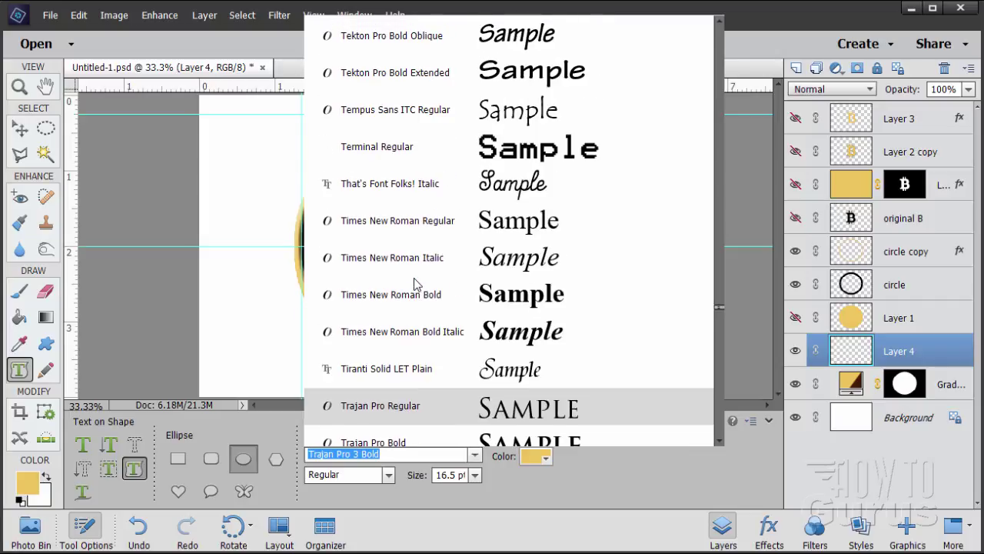
{"action": "scroll", "coordinate": [413, 284], "scroll_direction": "up", "scroll_amount": 7}
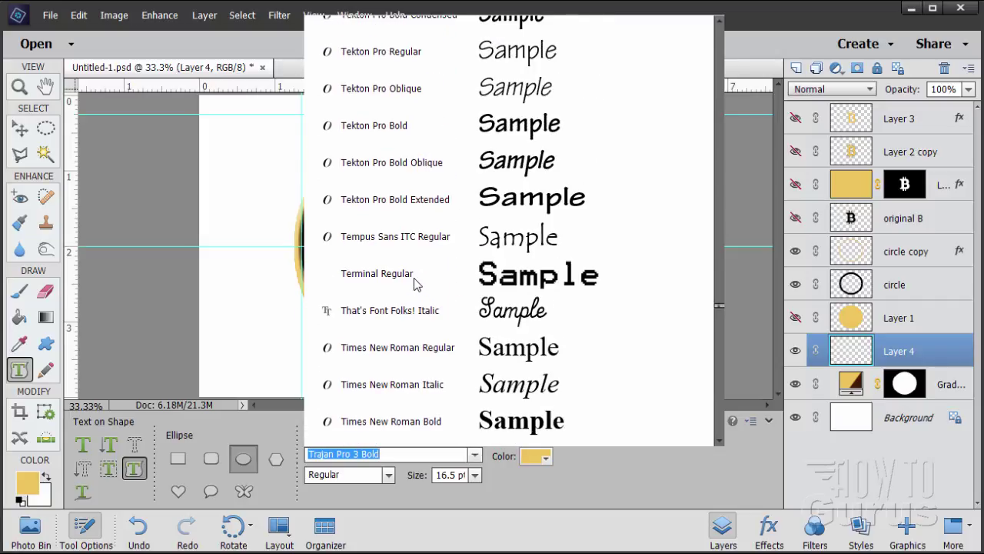
{"action": "scroll", "coordinate": [413, 284], "scroll_direction": "up", "scroll_amount": 1}
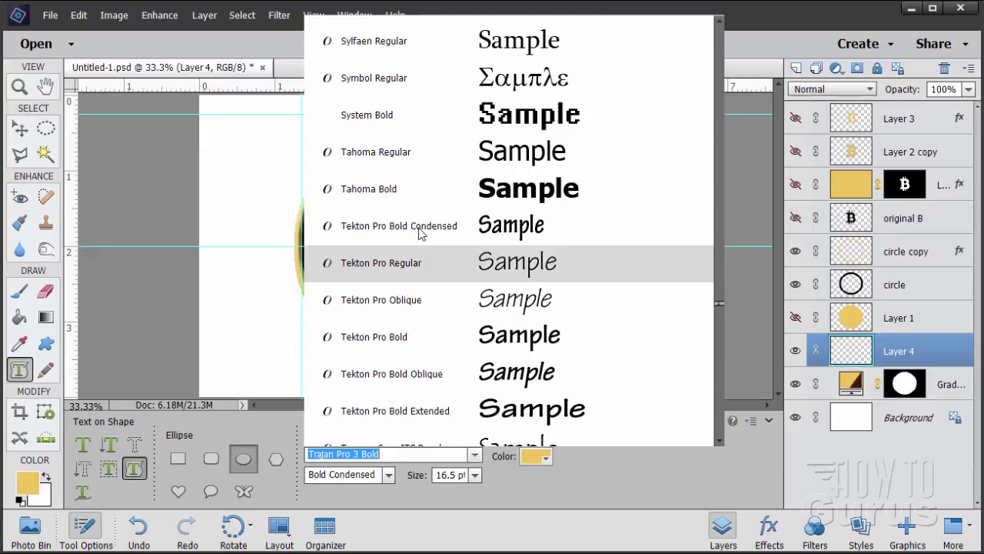
{"action": "left_click", "coordinate": [394, 155]}
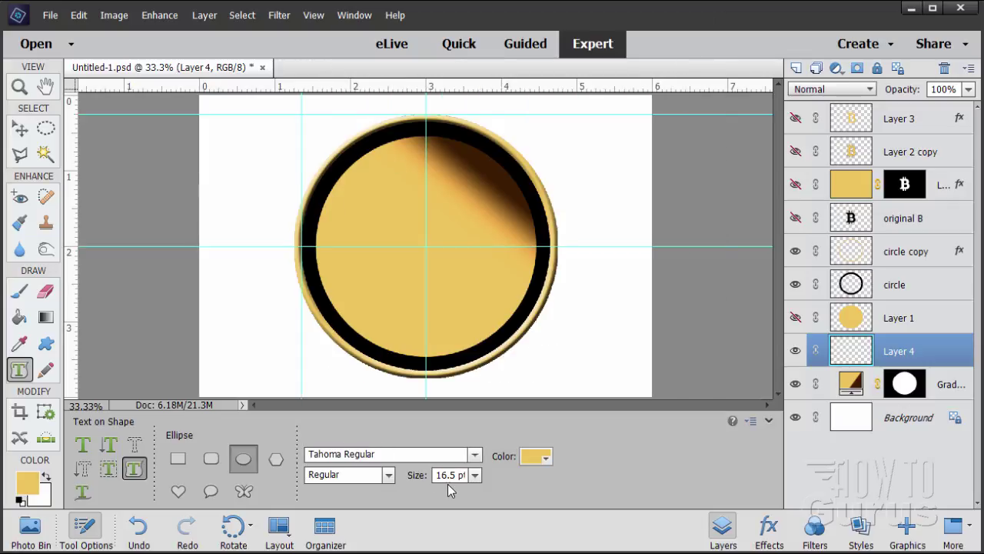
{"action": "left_click", "coordinate": [475, 475]}
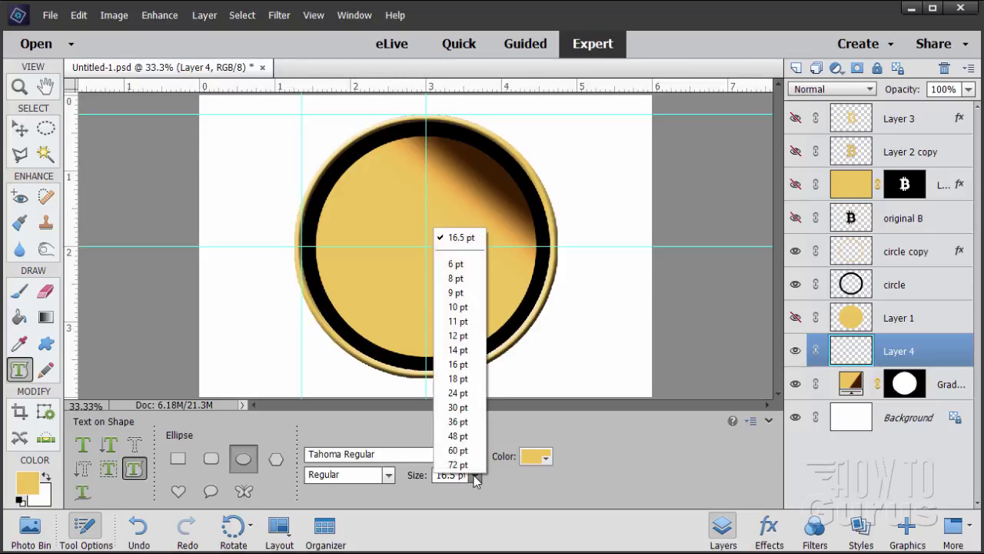
Place one bullet in 11 pt text on a circular path centred on the guide intersection and following the black ring's inner edge
{"action": "left_click", "coordinate": [472, 323]}
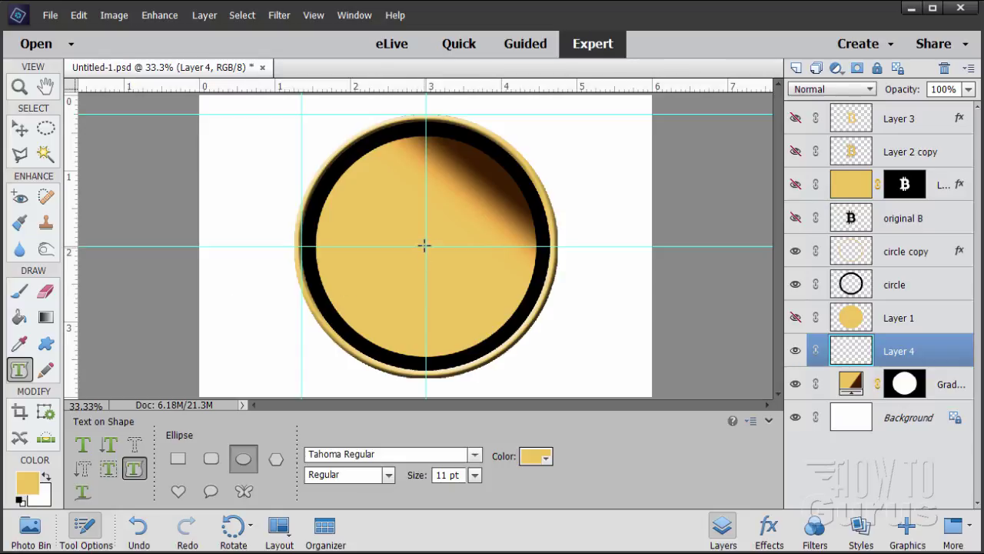
{"action": "key", "text": "shift+alt"}
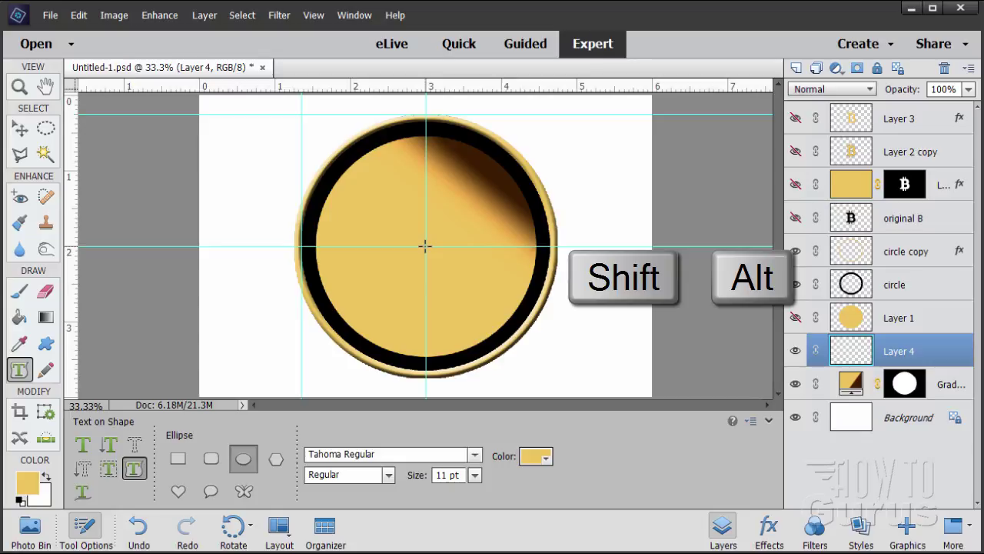
{"action": "left_click_drag", "start_coordinate": [426, 246], "coordinate": [257, 134]}
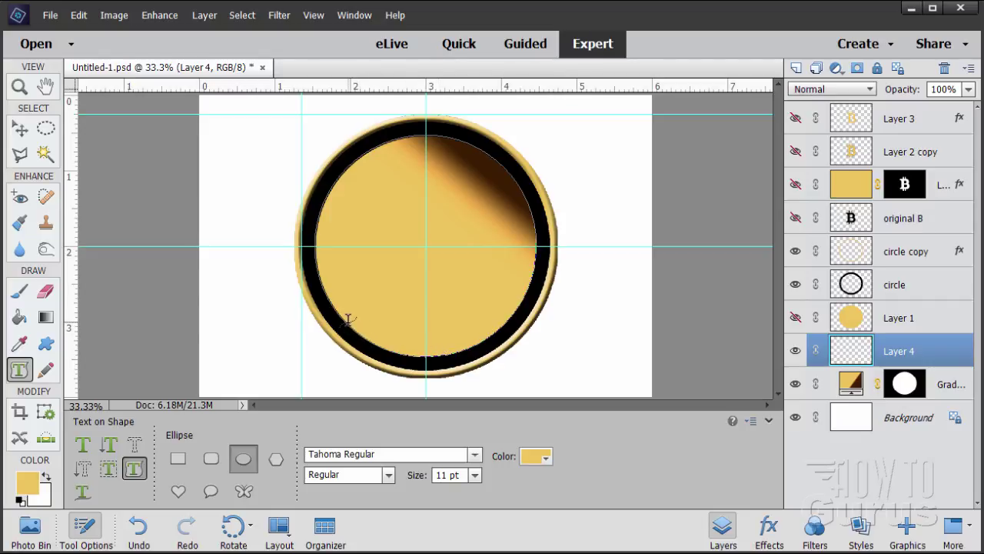
{"action": "left_click", "coordinate": [346, 168]}
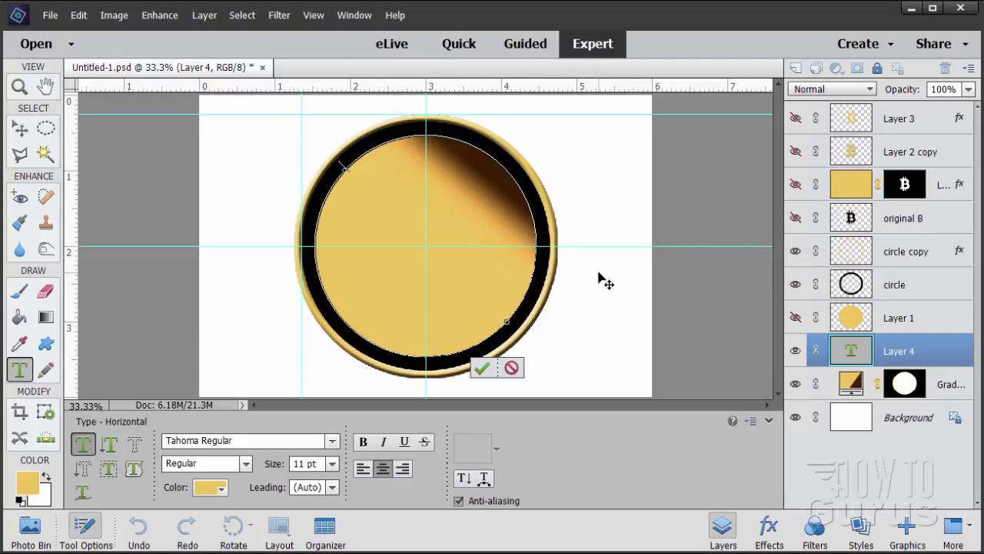
{"action": "key", "text": "ctrl+Return"}
{"action": "key", "text": "v"}
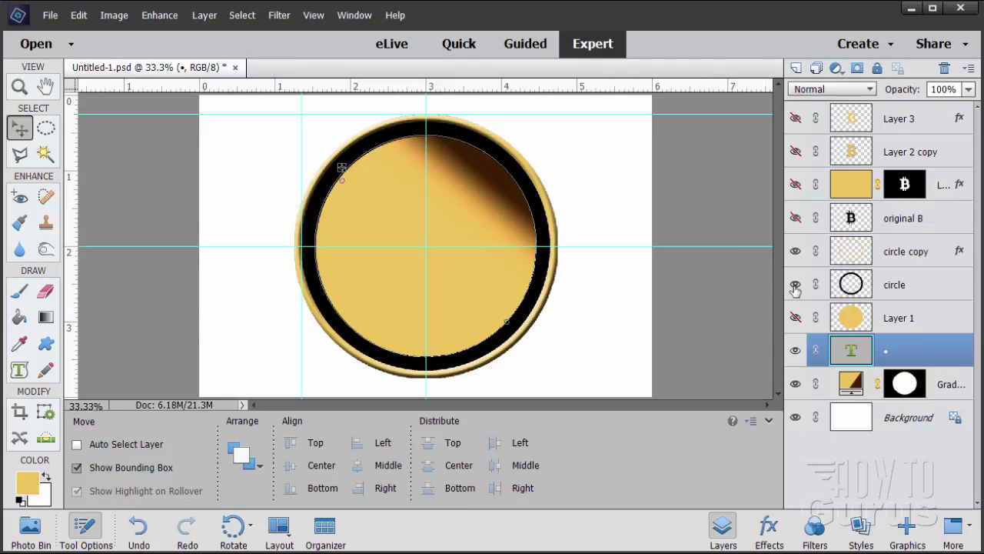
Hide the circle and gradient fill layers to expose the bullet near the coin's upper-left rim
{"action": "left_click", "coordinate": [795, 287]}
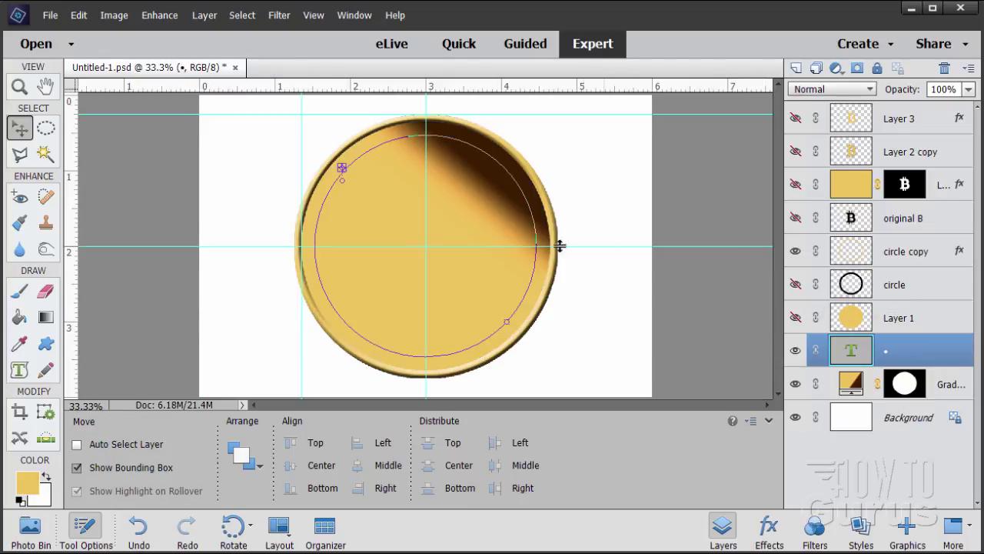
{"action": "key", "text": "z"}
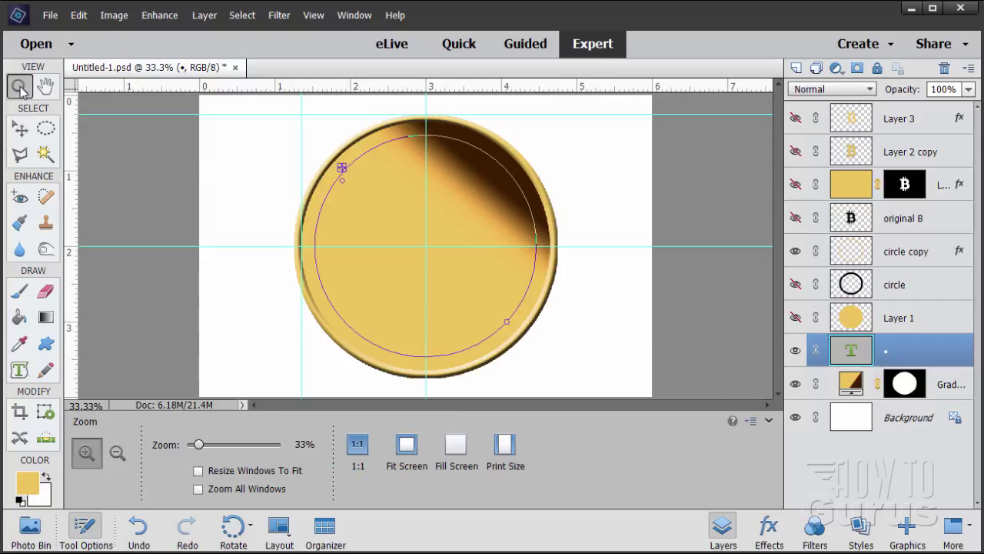
{"action": "left_click", "coordinate": [352, 171]}
{"action": "left_click", "coordinate": [354, 171]}
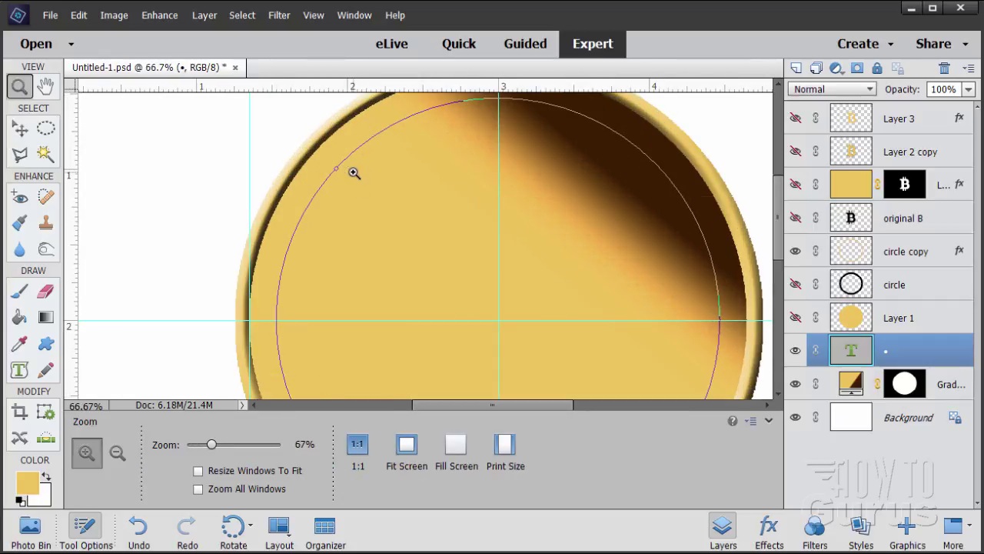
{"action": "left_click", "coordinate": [342, 173]}
{"action": "left_click", "coordinate": [341, 173]}
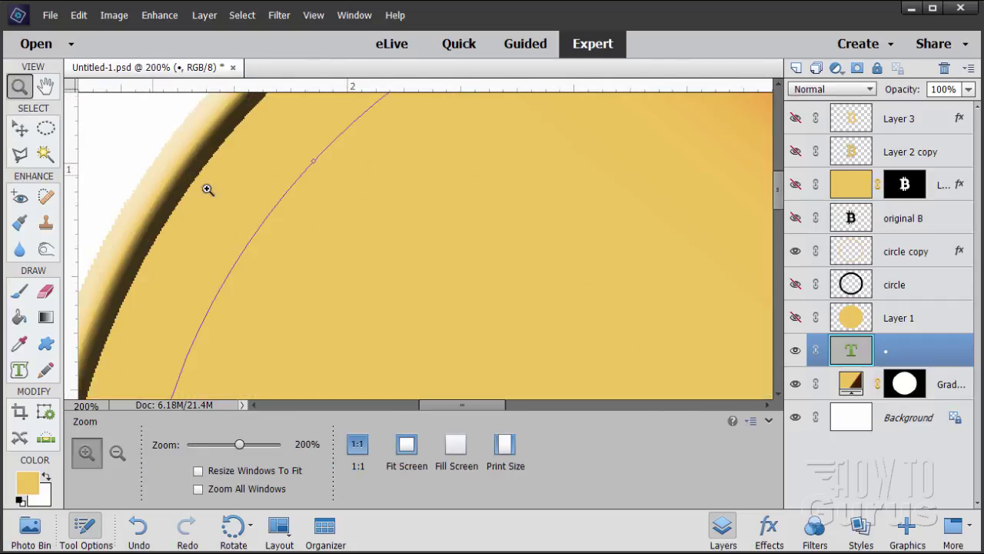
{"action": "left_click", "coordinate": [796, 384]}
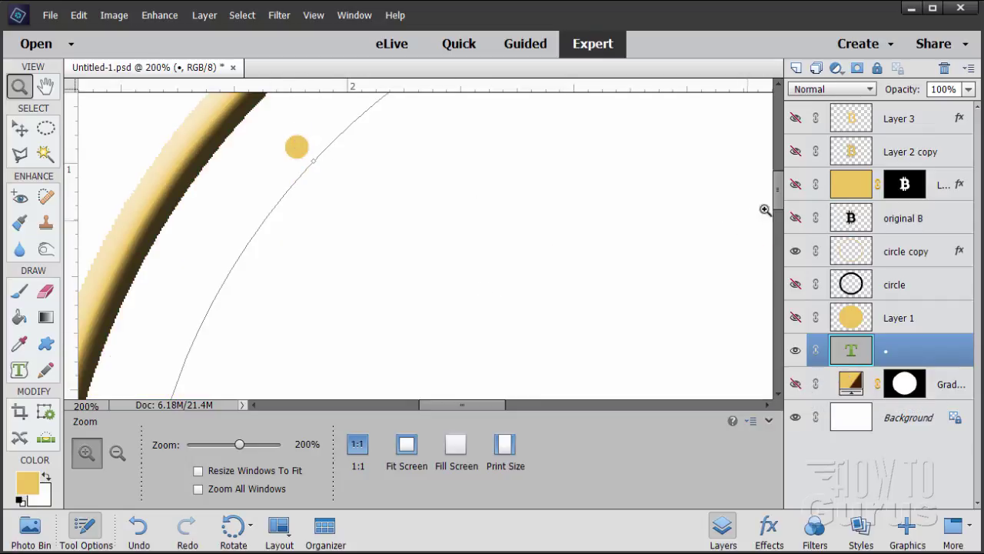
{"action": "scroll", "coordinate": [775, 188], "scroll_direction": "up", "scroll_amount": 3}
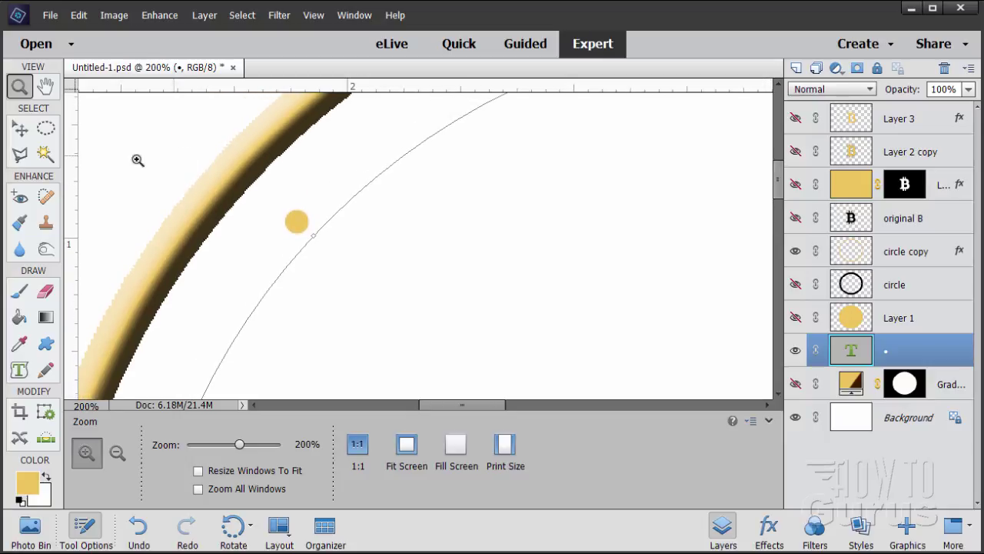
Open the text on the circular path for editing with the Horizontal Type tool and copy the bullet character
{"action": "left_click", "coordinate": [19, 370]}
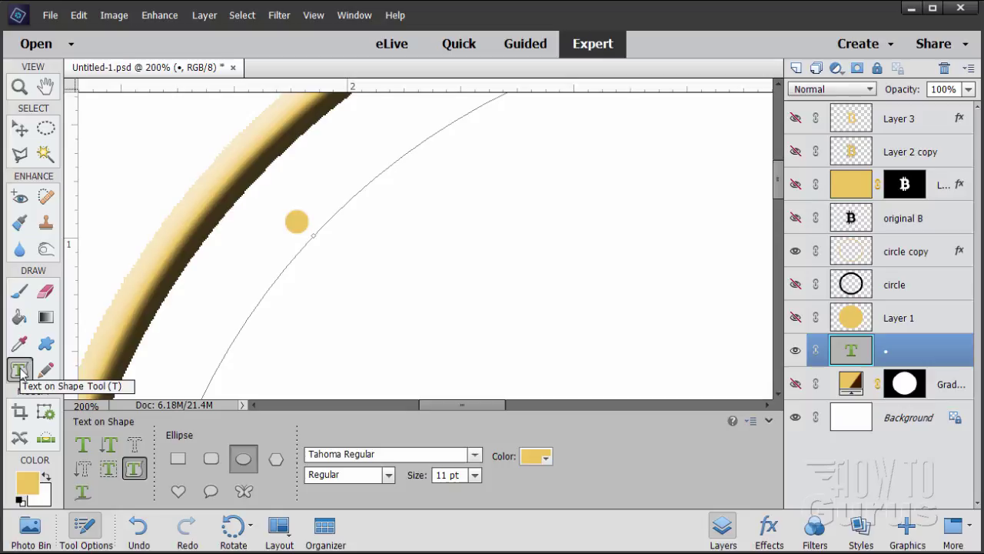
{"action": "left_click", "coordinate": [84, 445]}
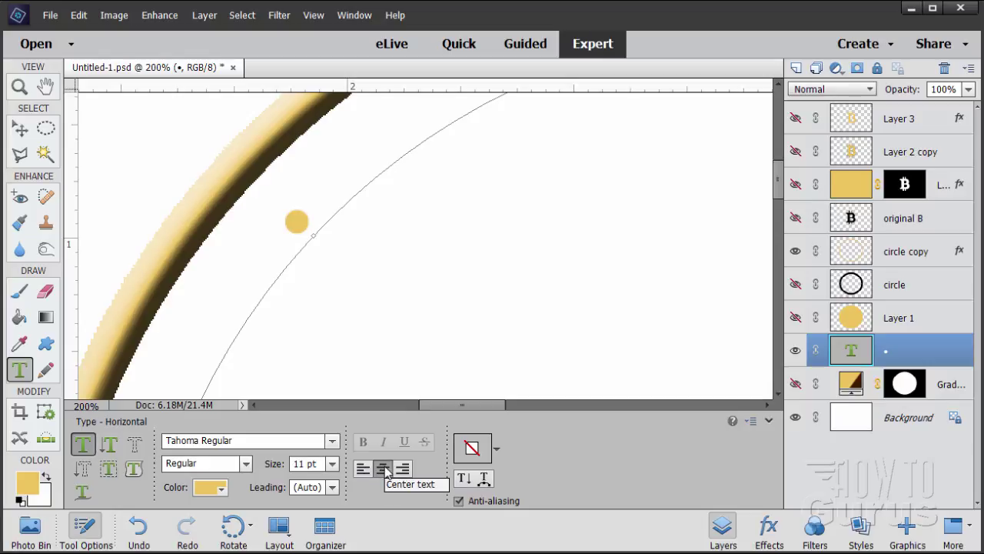
{"action": "left_click", "coordinate": [304, 210]}
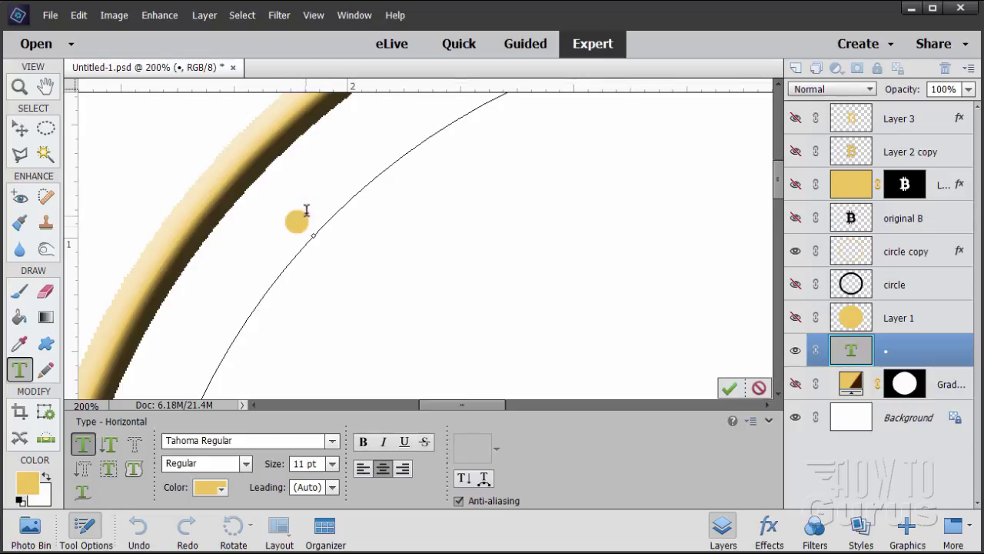
{"action": "left_click_drag", "start_coordinate": [292, 222], "coordinate": [279, 232]}
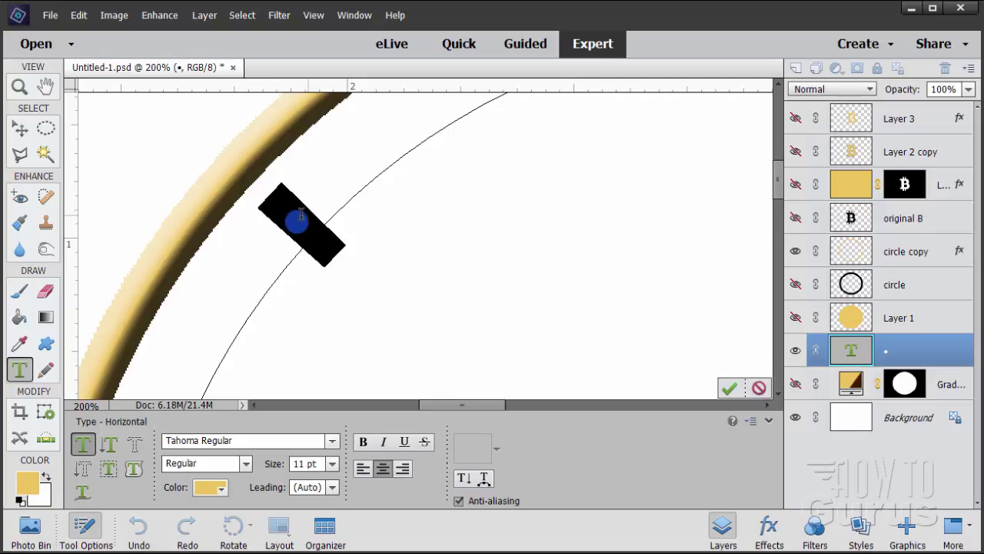
{"action": "right_click", "coordinate": [299, 214]}
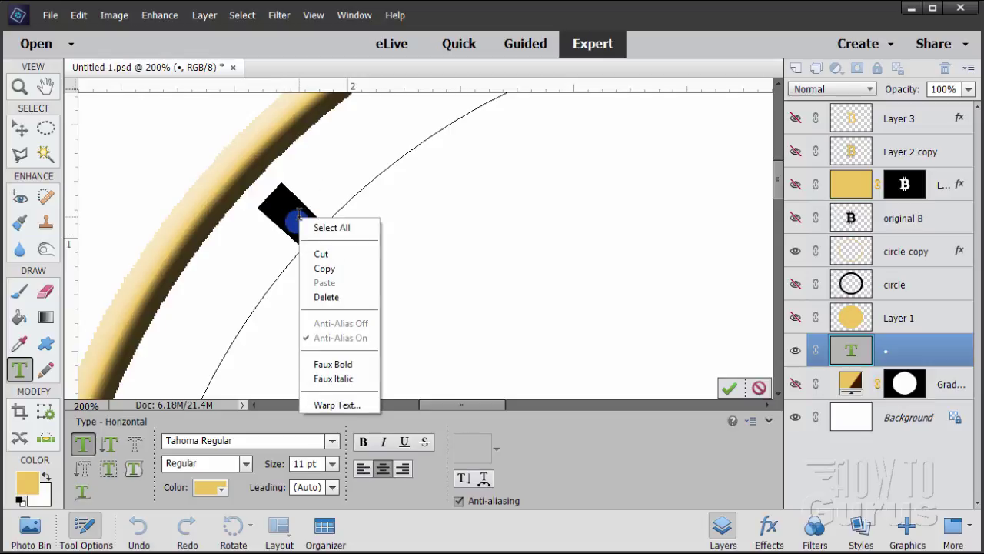
{"action": "left_click", "coordinate": [325, 271]}
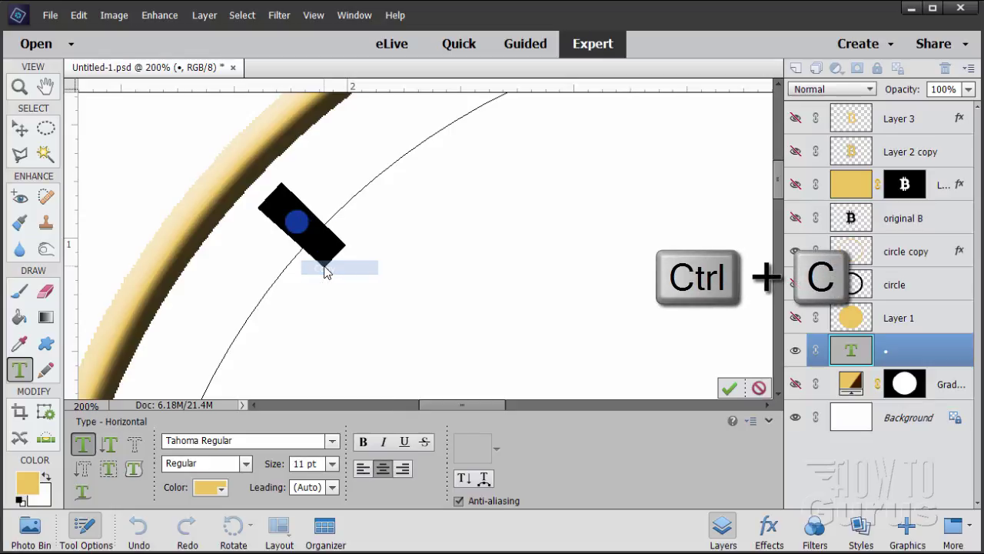
Paste the copied bullet repeatedly after the original to form a row of twelve bullets along the path
{"action": "left_click", "coordinate": [305, 204]}
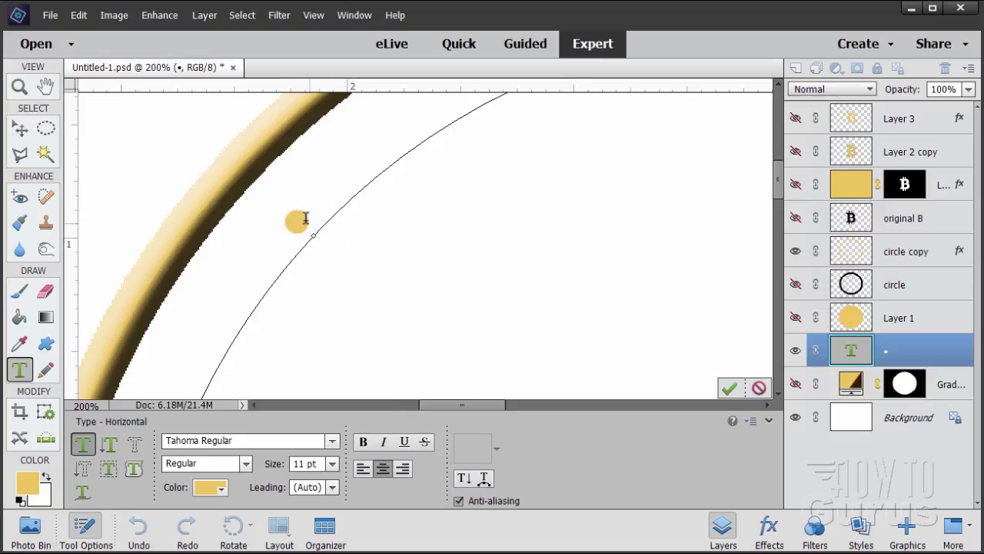
{"action": "key", "text": "ctrl+v"}
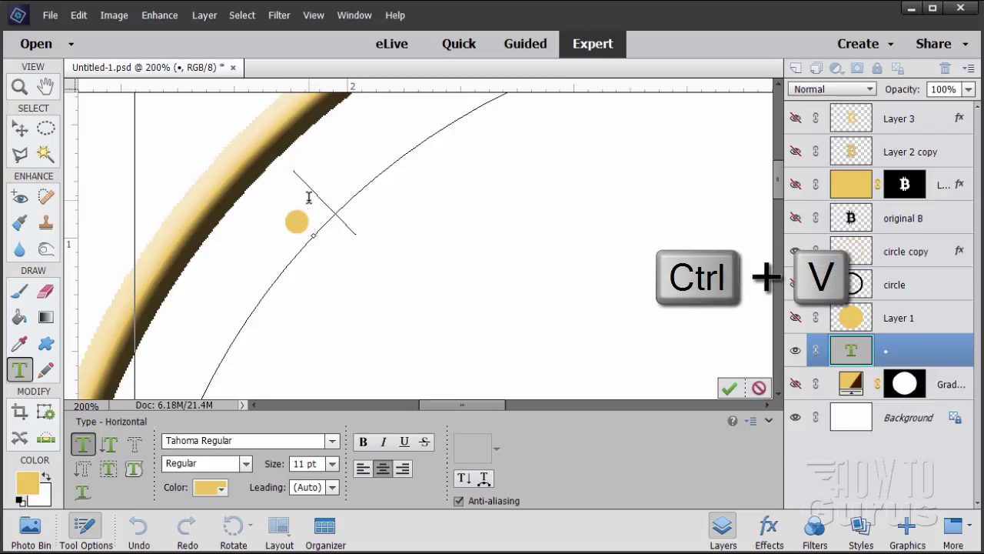
{"action": "key", "text": "ctrl+v"}
{"action": "key", "text": "ctrl+v"}
{"action": "key", "text": "ctrl+v"}
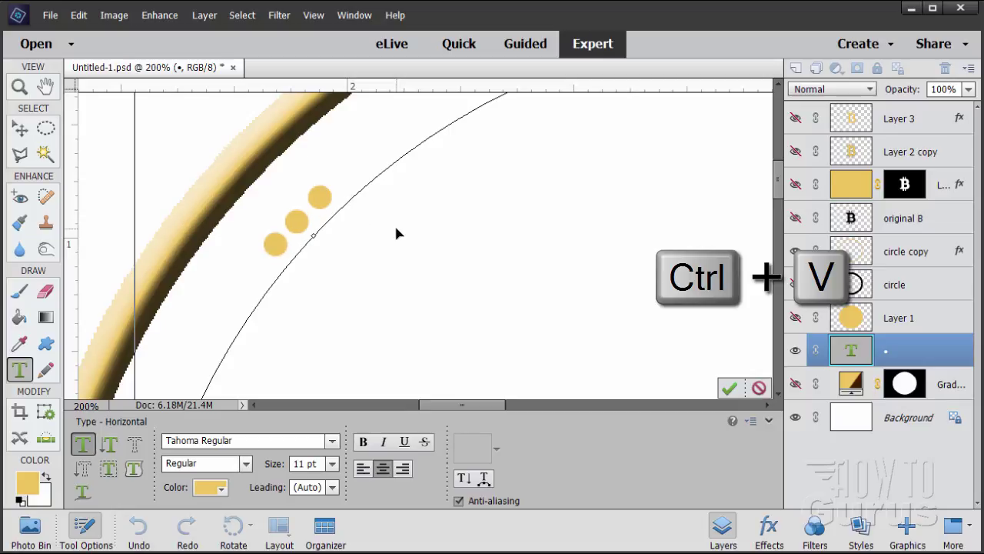
{"action": "key", "text": "ctrl+v"}
{"action": "key", "text": "ctrl+v"}
{"action": "key", "text": "ctrl+v"}
{"action": "key", "text": "ctrl+v"}
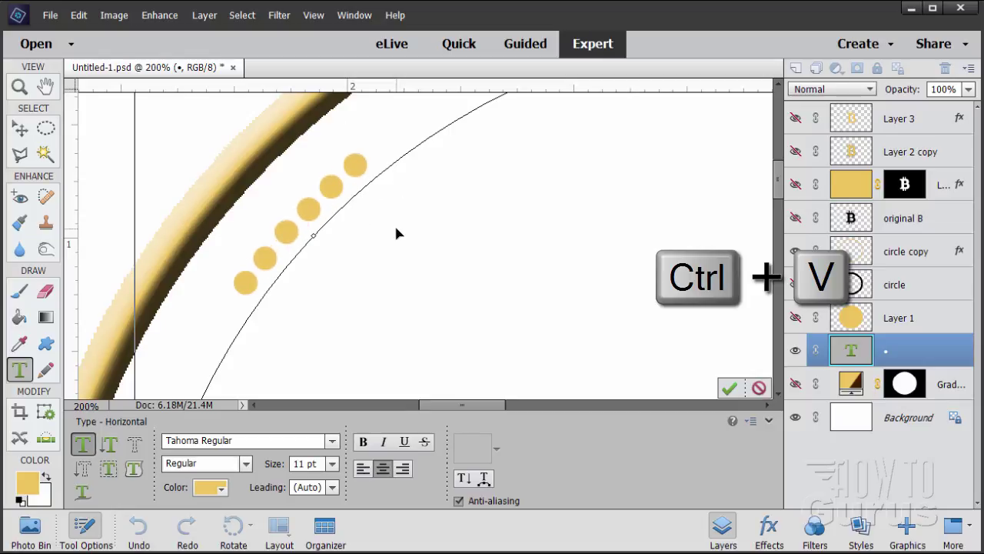
{"action": "key", "text": "ctrl+v"}
{"action": "key", "text": "ctrl+v"}
{"action": "key", "text": "ctrl+v"}
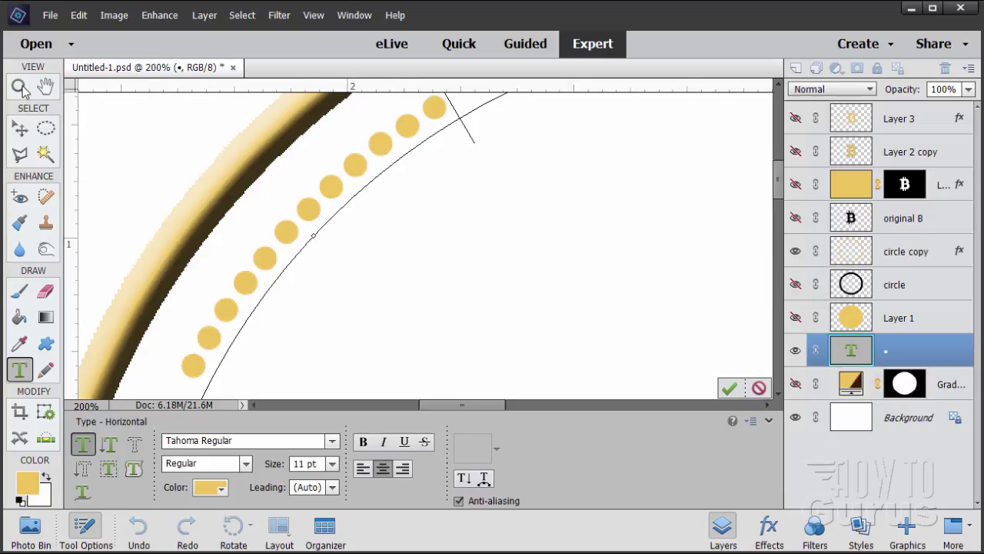
{"action": "left_click", "coordinate": [19, 129]}
Continue pasting bullets into the path text until they fill the whole circle, and commit the text
{"action": "left_click", "coordinate": [20, 86]}
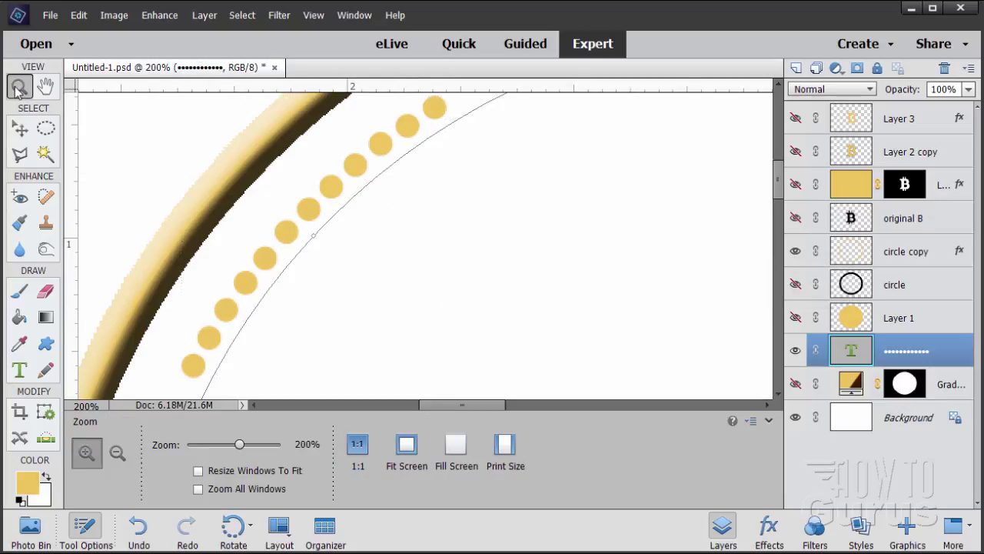
{"action": "left_click", "coordinate": [407, 444]}
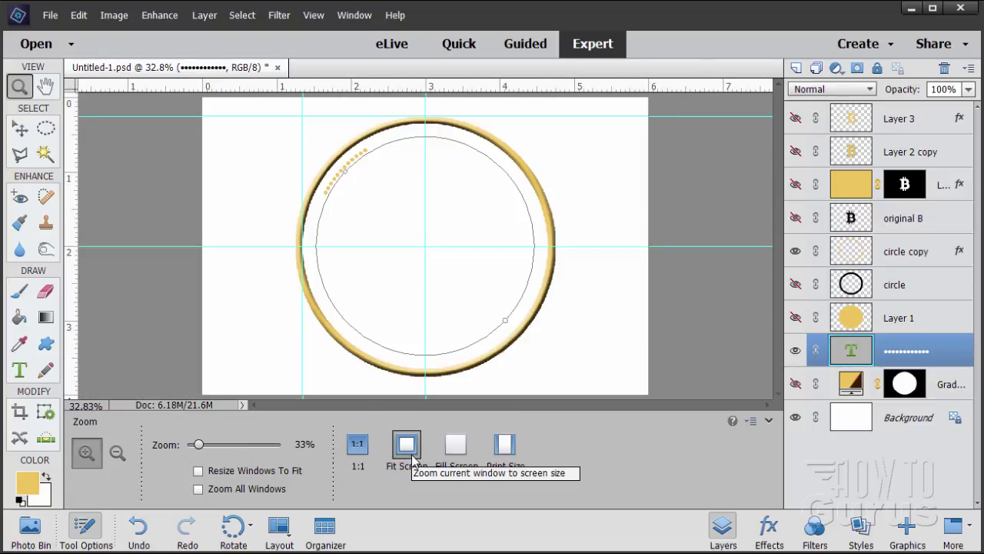
{"action": "left_click", "coordinate": [19, 370]}
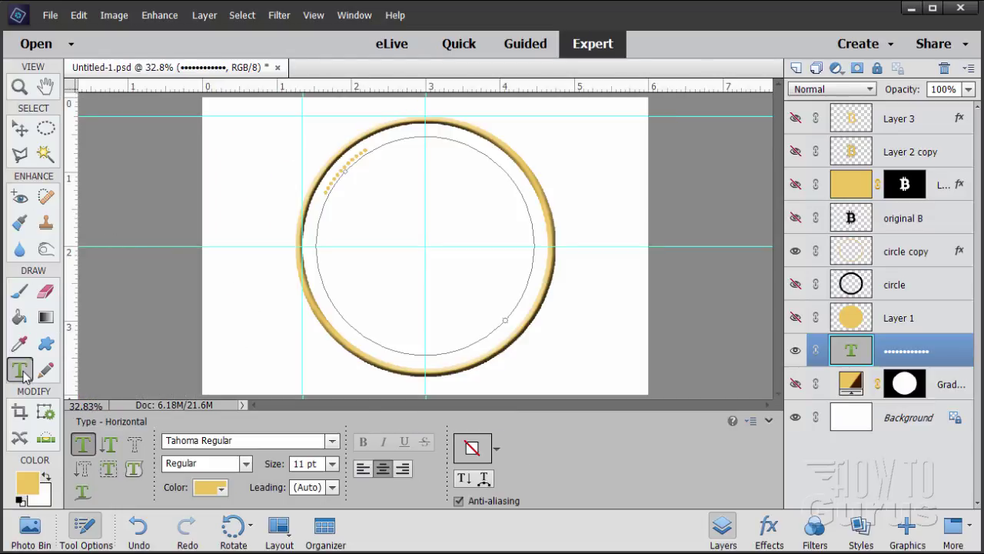
{"action": "left_click", "coordinate": [350, 166]}
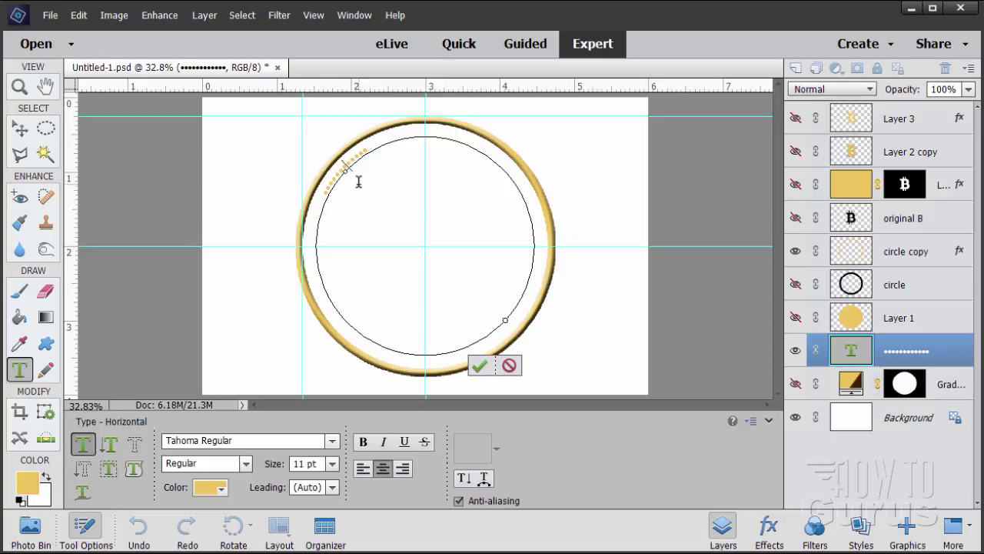
{"action": "key", "text": "ctrl+v"}
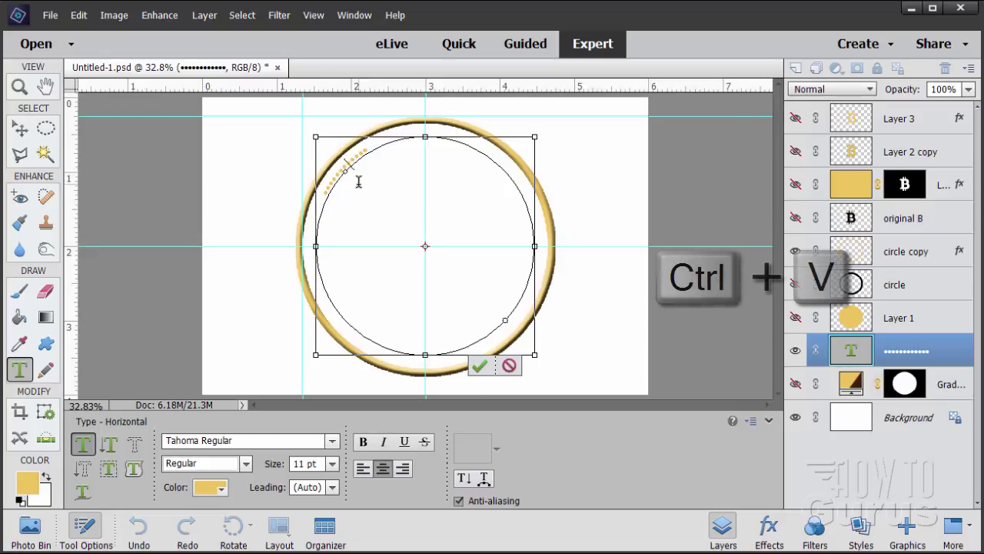
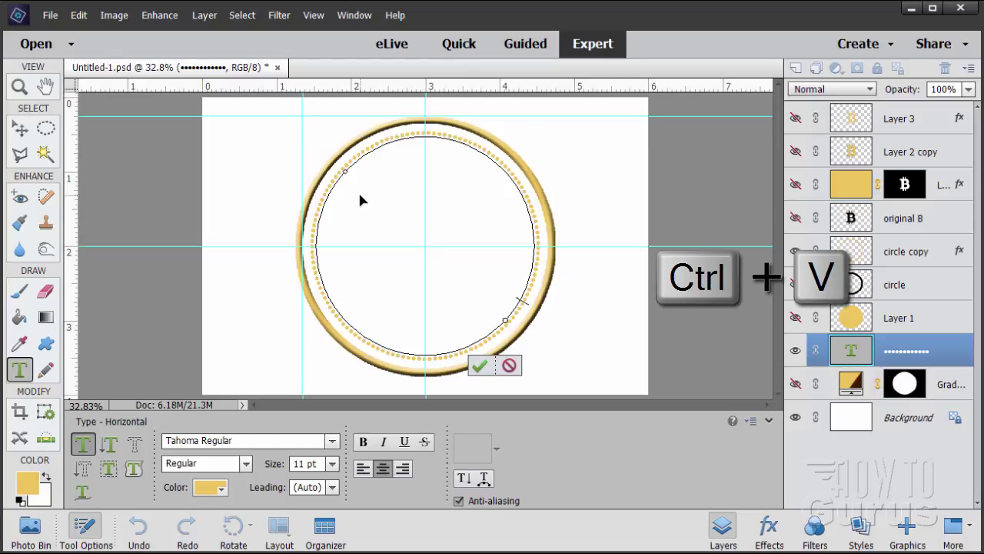
{"action": "left_click", "coordinate": [478, 366]}
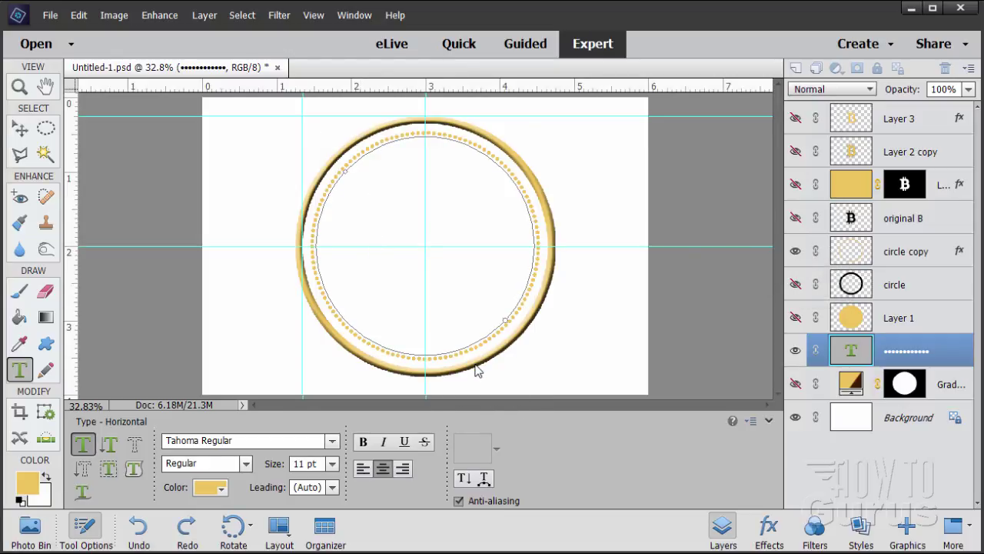
Apply the ninth style of the Bevels set to the bullet ring and show the gradient fill layer again
{"action": "key", "text": "v"}
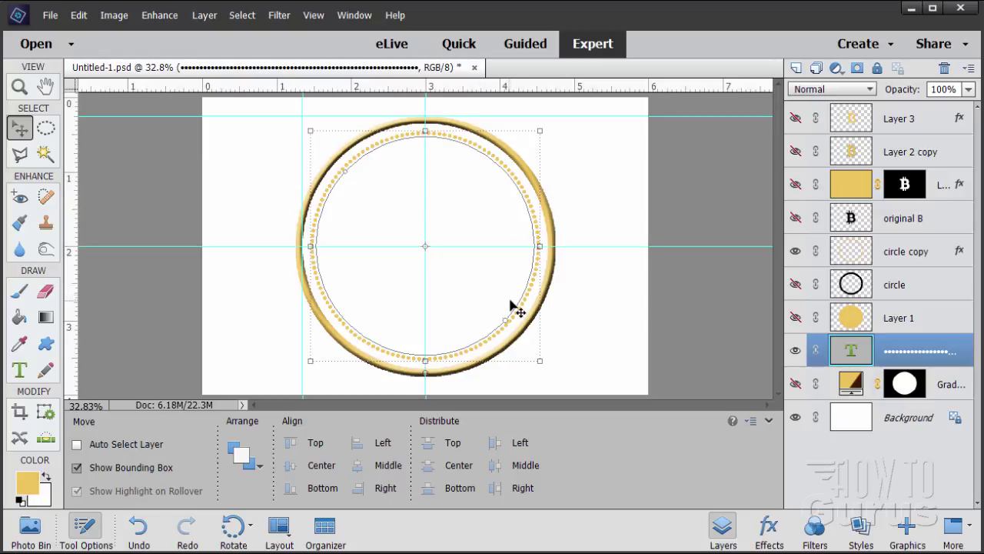
{"action": "left_click", "coordinate": [872, 529]}
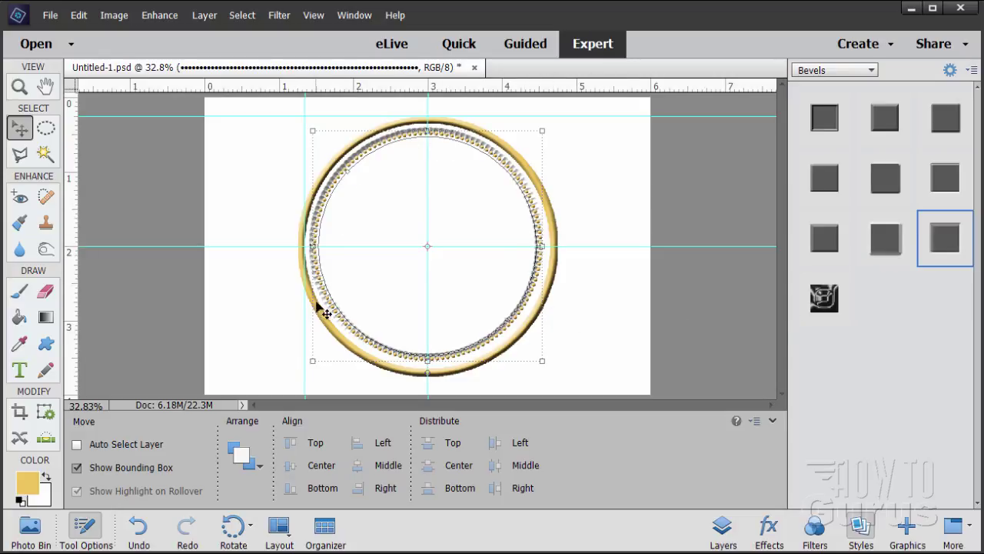
{"action": "left_click", "coordinate": [721, 529]}
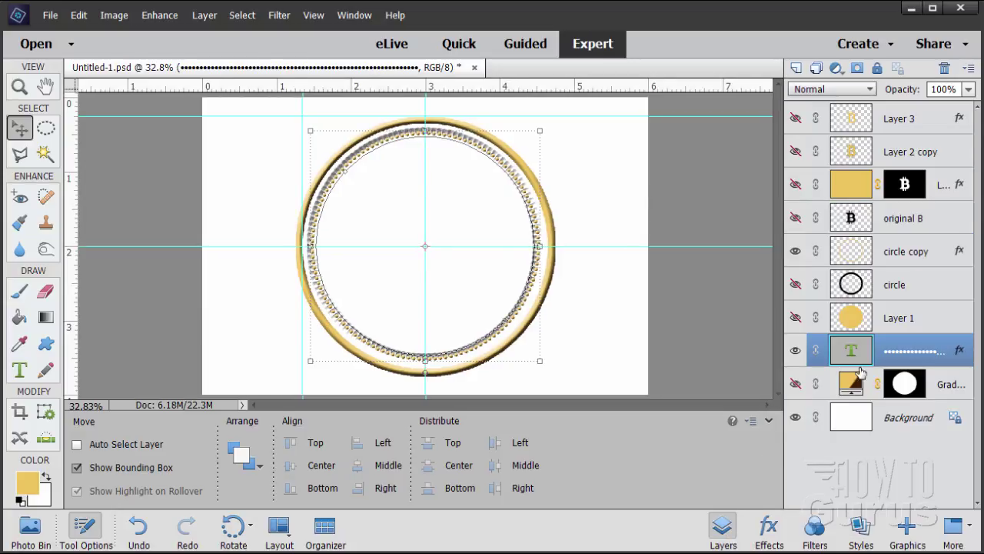
{"action": "left_click", "coordinate": [794, 384]}
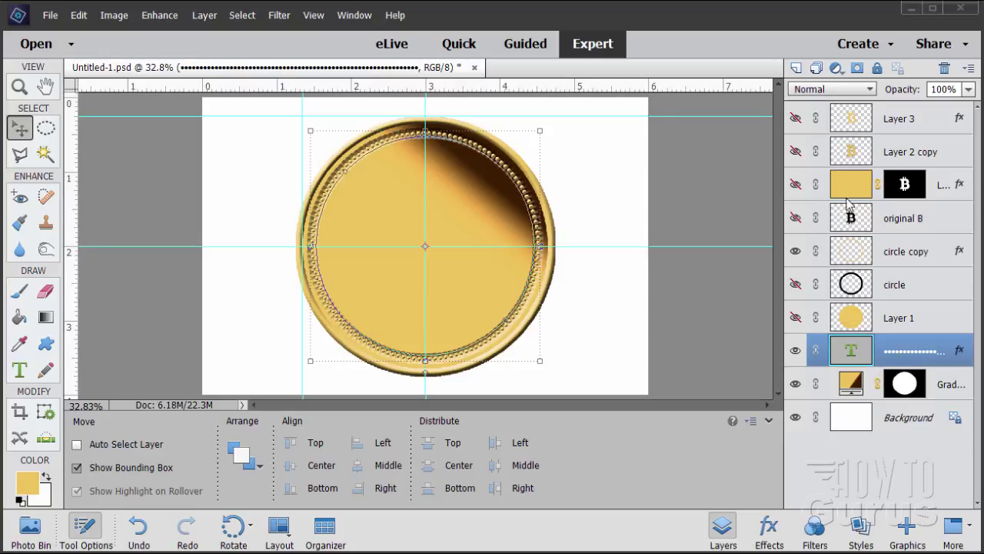
Add a new empty layer above the bullet text layer and activate the Text on Shape tool with the ellipse shape
{"action": "left_click", "coordinate": [796, 69]}
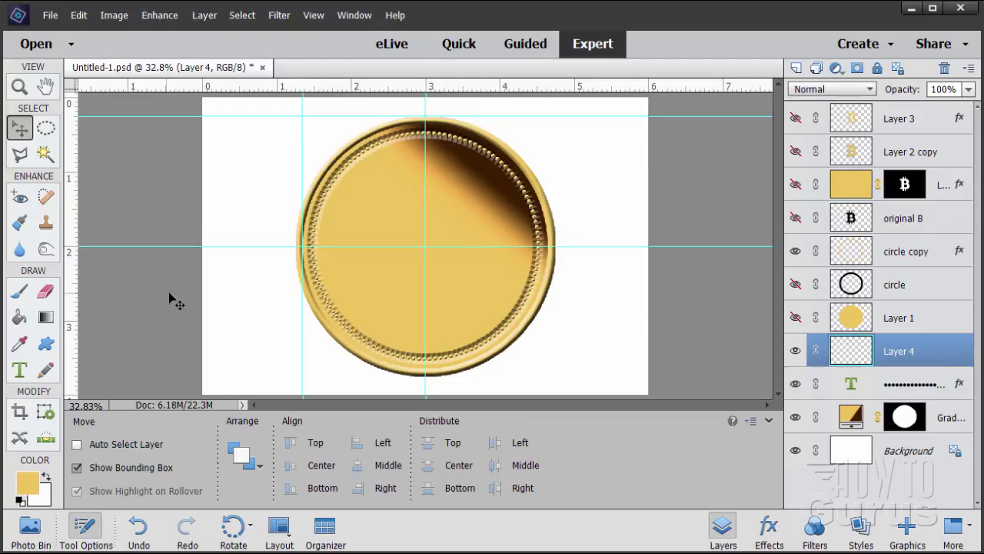
{"action": "left_click", "coordinate": [25, 371]}
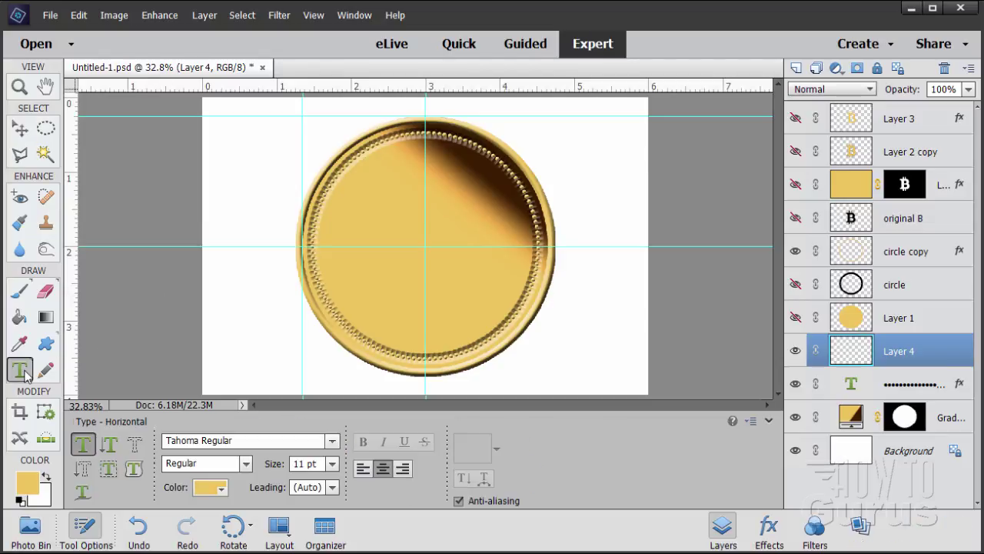
{"action": "left_click", "coordinate": [134, 468]}
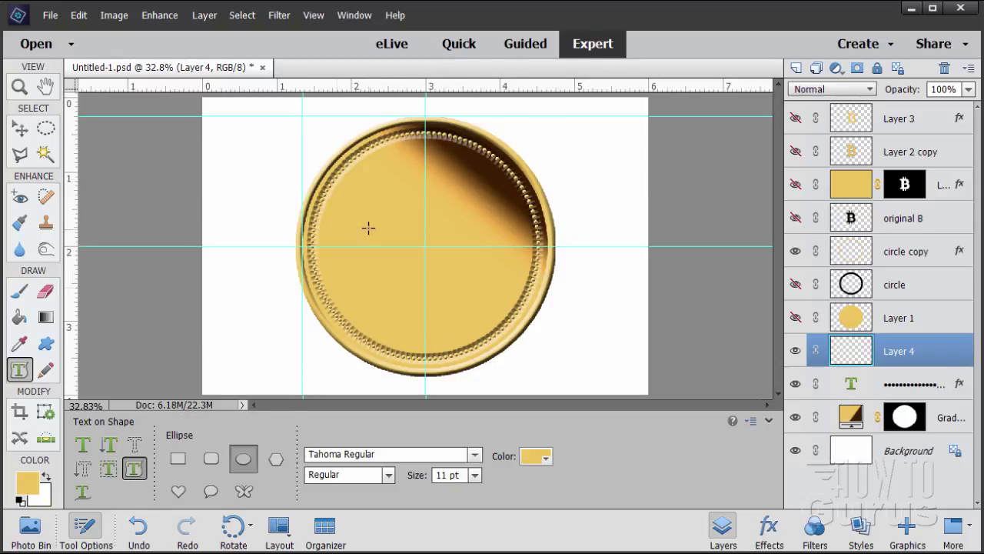
Add a horizontal guide at position 0.85 in
{"action": "left_click", "coordinate": [312, 15]}
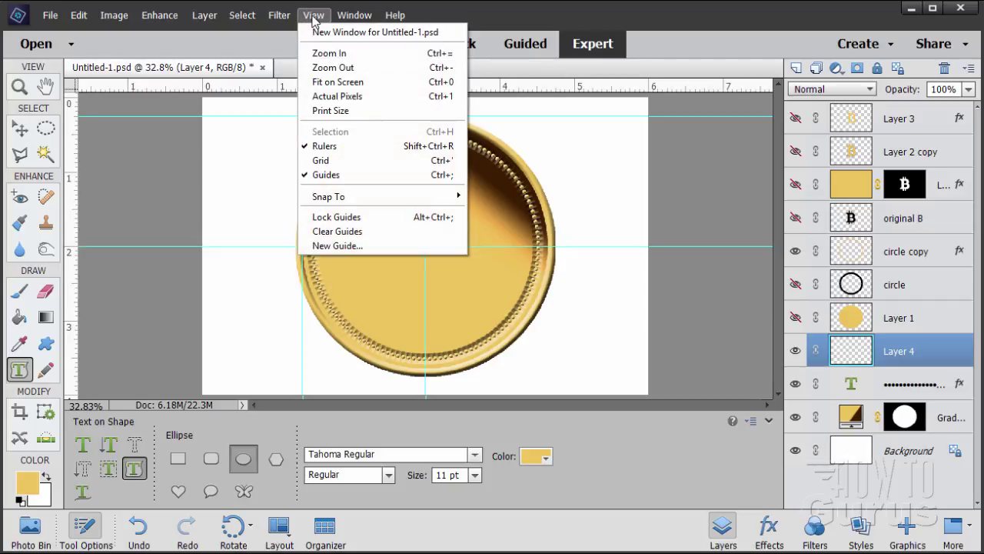
{"action": "left_click", "coordinate": [345, 246]}
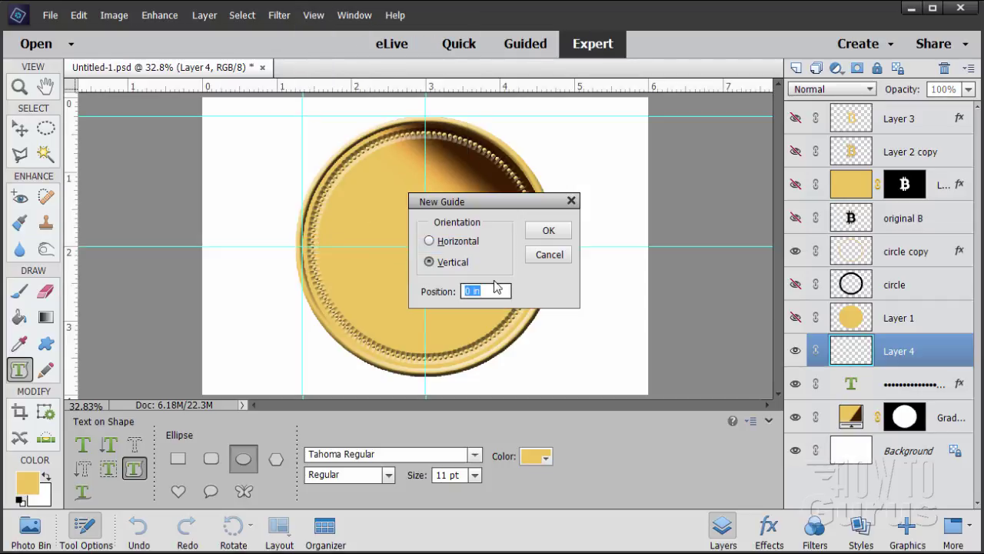
{"action": "left_click", "coordinate": [445, 243]}
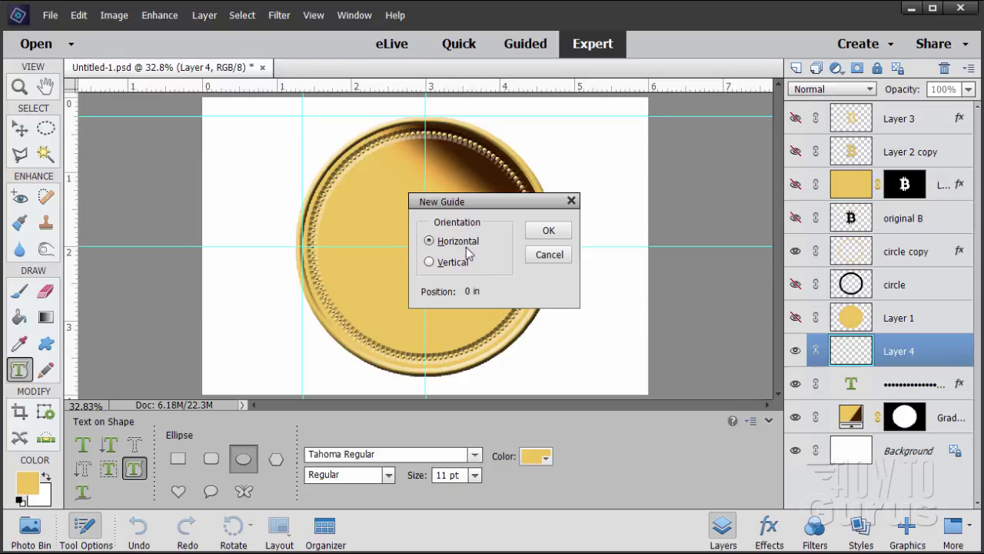
{"action": "type", "text": "."}
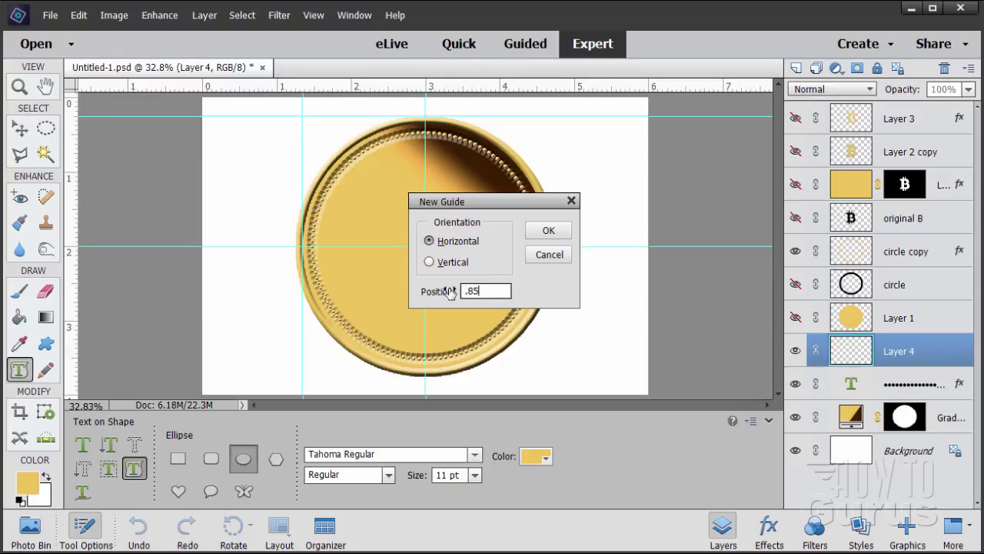
{"action": "type", "text": "85"}
{"action": "left_click", "coordinate": [555, 236]}
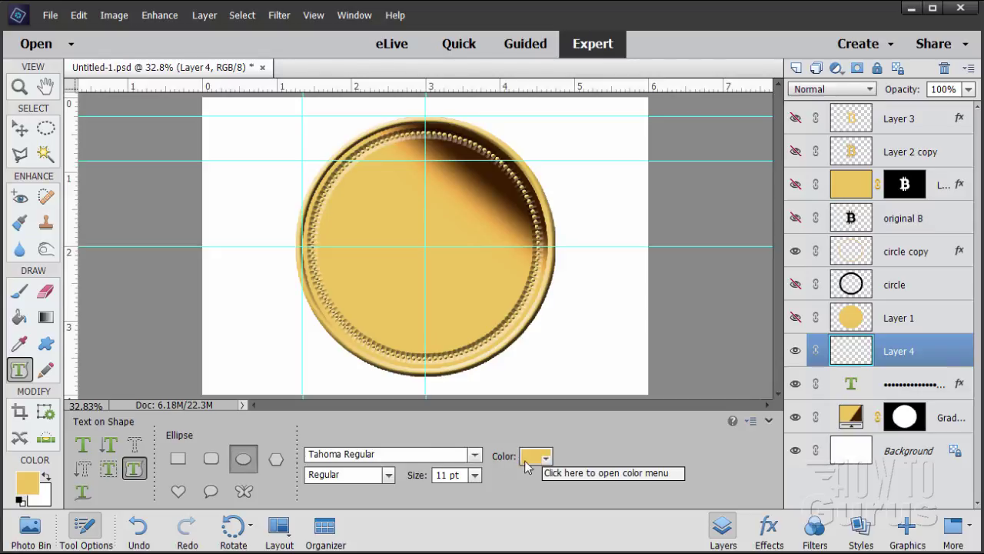
Set the shape text's font to Trajan Pro 3 Bold and its size to 16.5 pt
{"action": "left_click", "coordinate": [475, 455]}
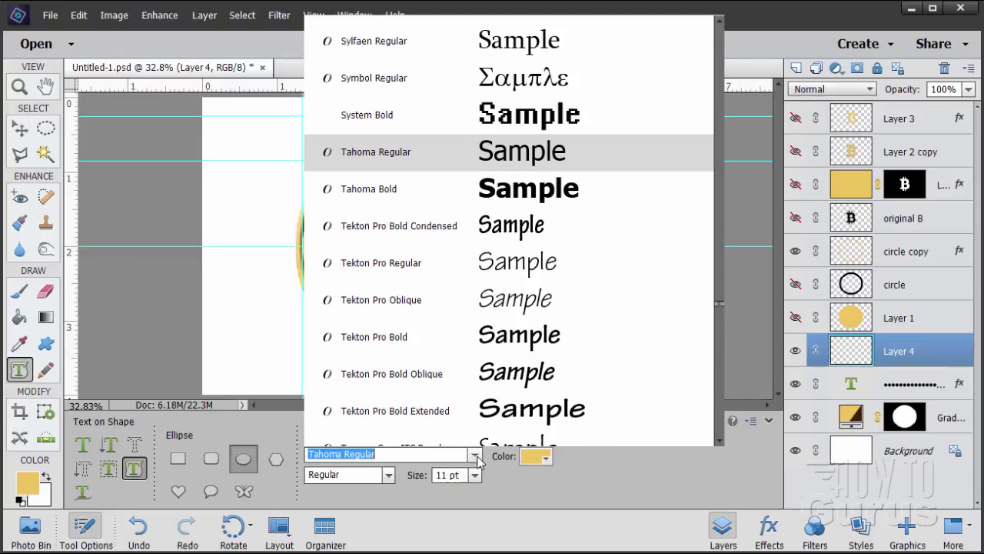
{"action": "scroll", "coordinate": [448, 316], "scroll_direction": "down", "scroll_amount": 1}
{"action": "scroll", "coordinate": [449, 316], "scroll_direction": "down", "scroll_amount": 11}
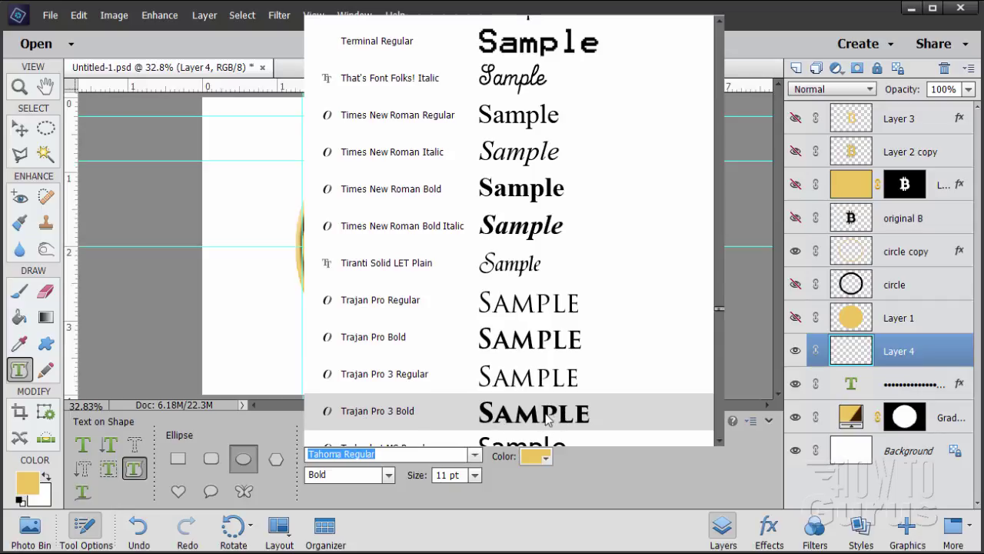
{"action": "scroll", "coordinate": [547, 416], "scroll_direction": "down", "scroll_amount": 6}
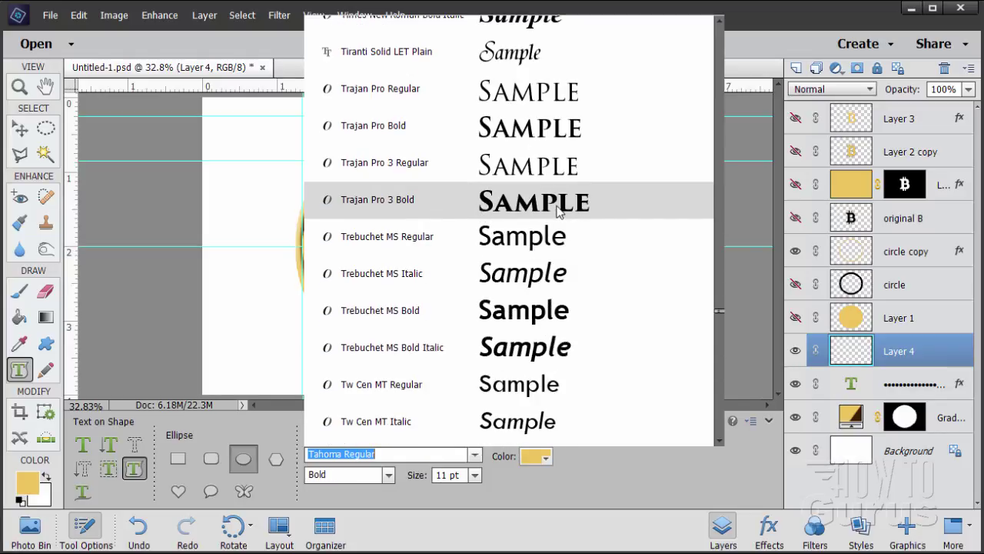
{"action": "scroll", "coordinate": [559, 213], "scroll_direction": "up", "scroll_amount": 3}
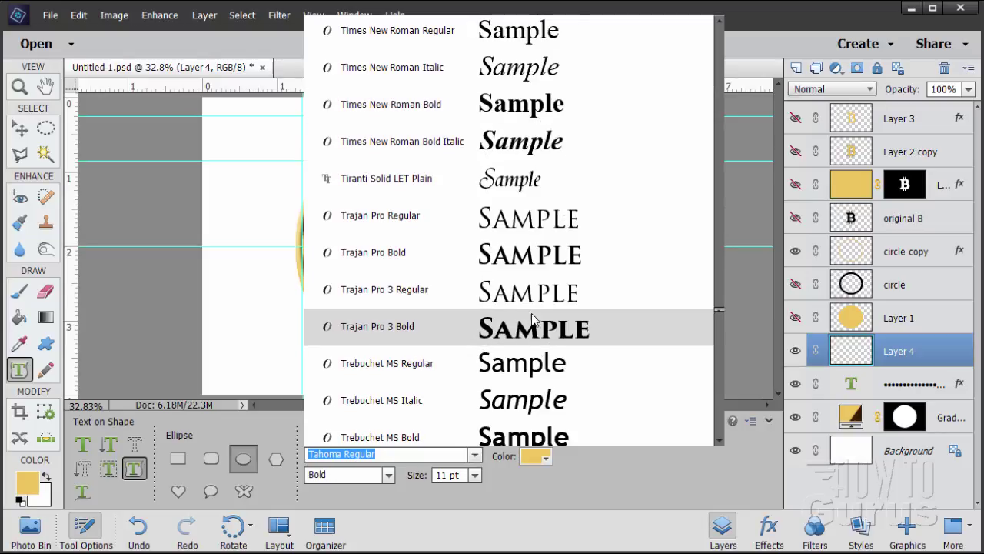
{"action": "left_click", "coordinate": [419, 329]}
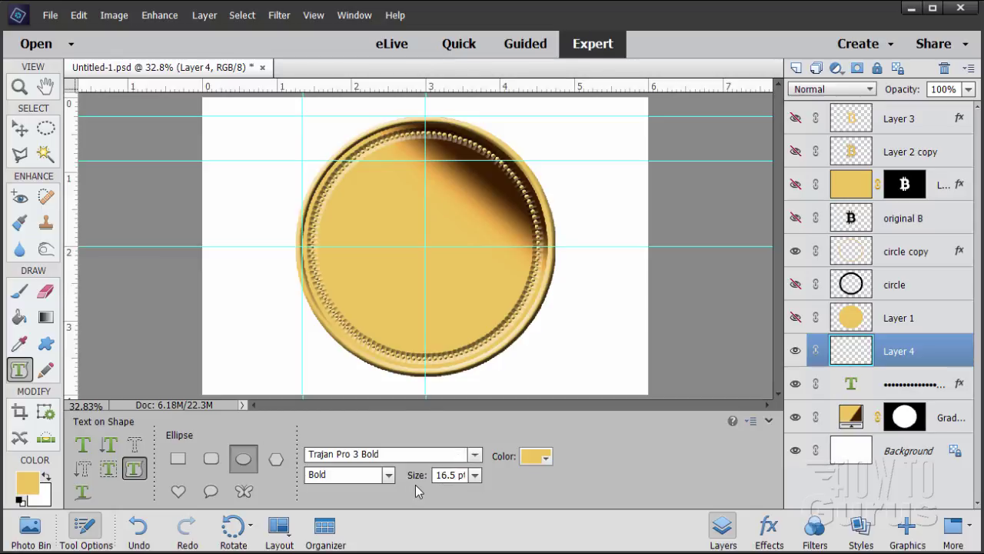
With the Text on Shape tool, draw a circular path from the coin's centre out to the 0.85 in guide
{"action": "left_click", "coordinate": [85, 445]}
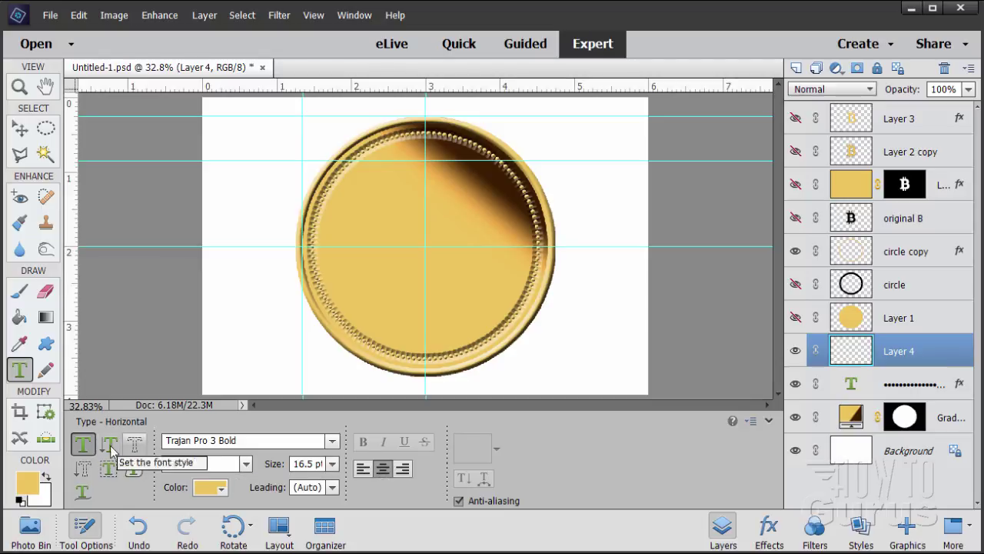
{"action": "left_click", "coordinate": [133, 469]}
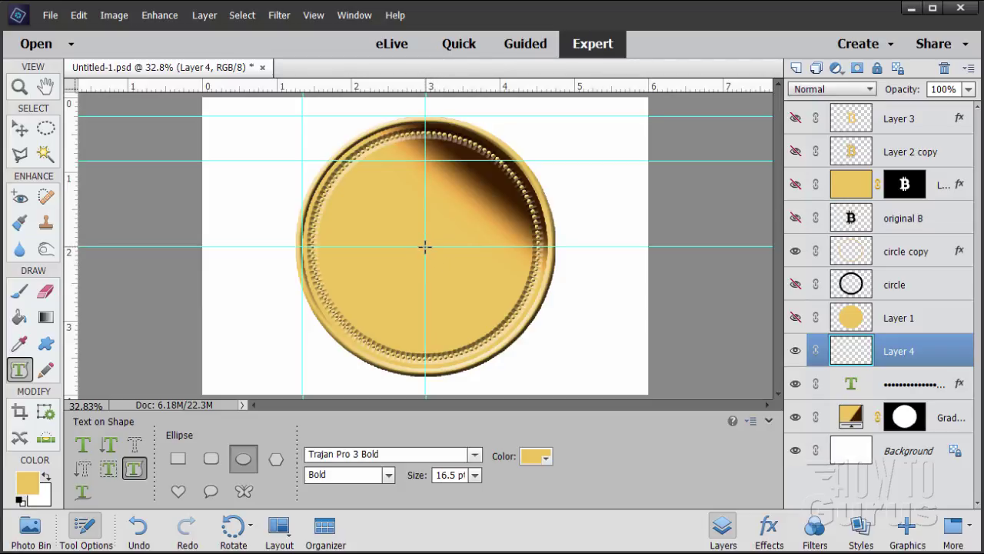
{"action": "key", "text": "shift+alt"}
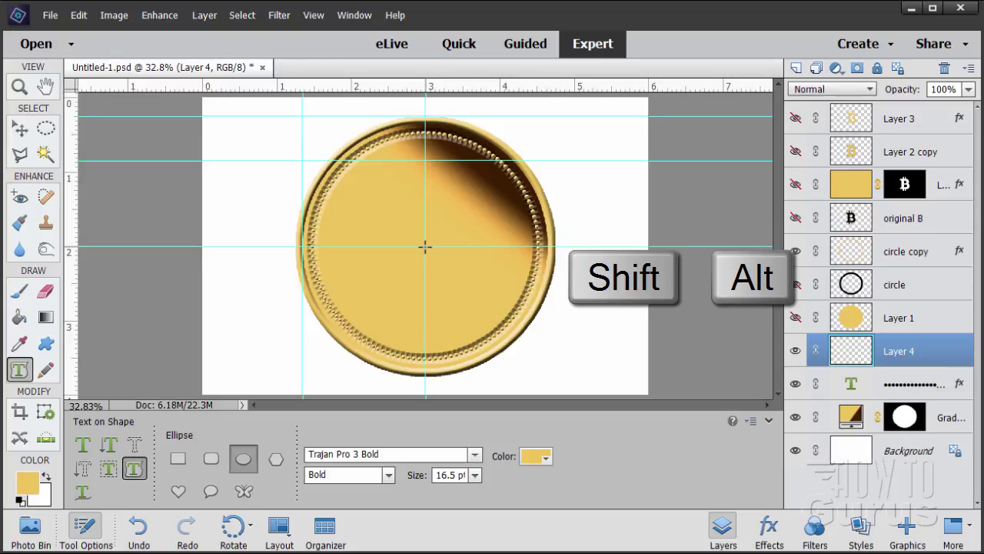
{"action": "left_click_drag", "start_coordinate": [425, 246], "coordinate": [515, 157]}
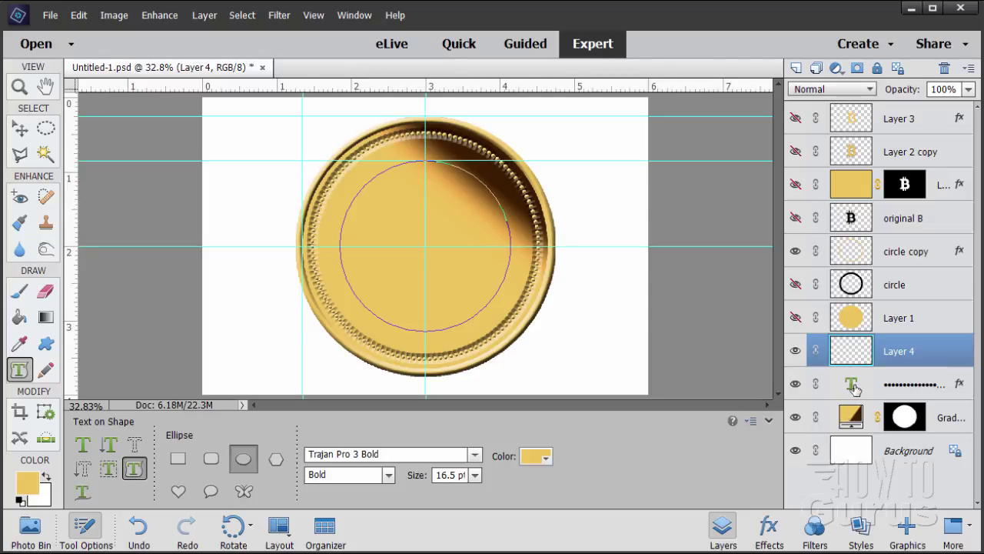
Hide the bullet ring layer, enter "BITCOIN •" on the new circular path, and commit the text
{"action": "left_click", "coordinate": [795, 383]}
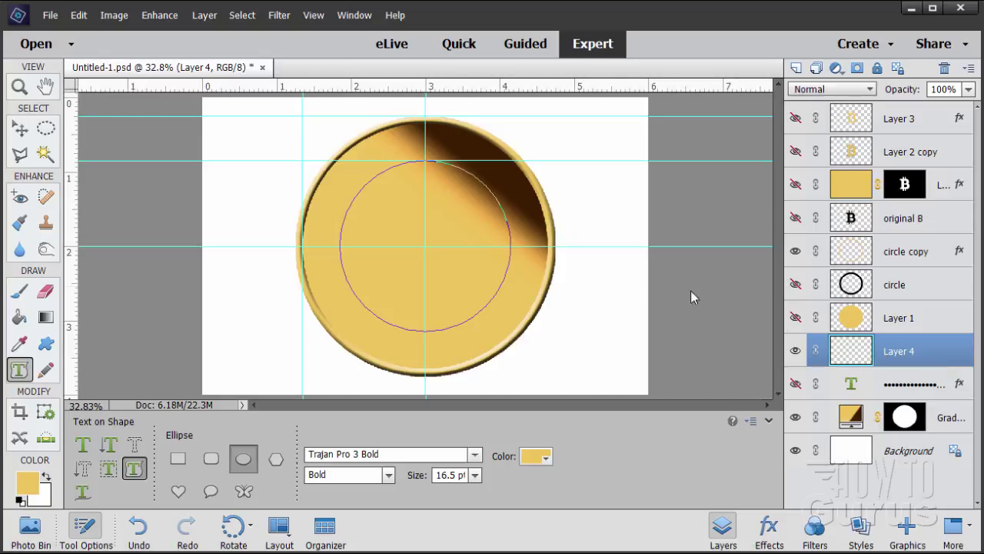
{"action": "left_click", "coordinate": [357, 192]}
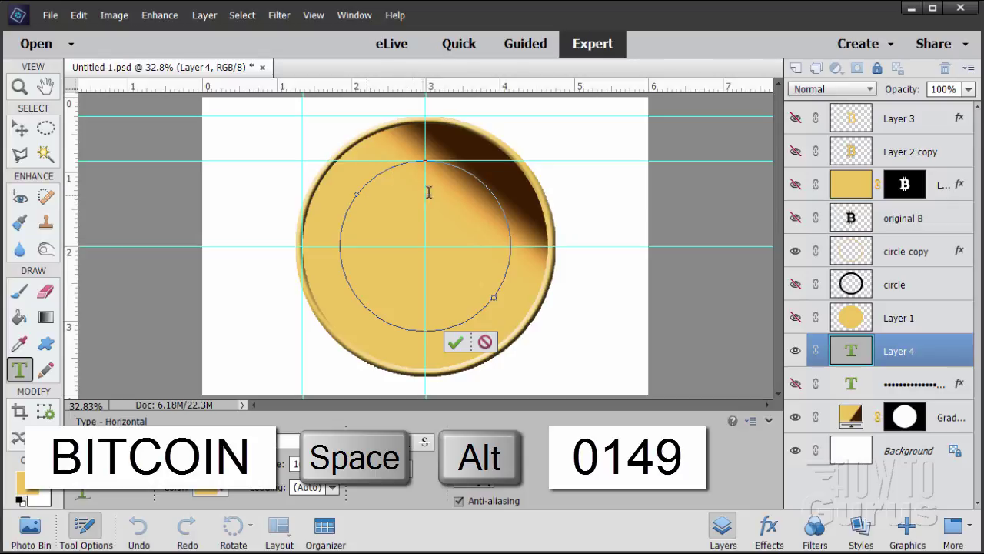
{"action": "left_click", "coordinate": [455, 341]}
{"action": "key", "text": "v"}
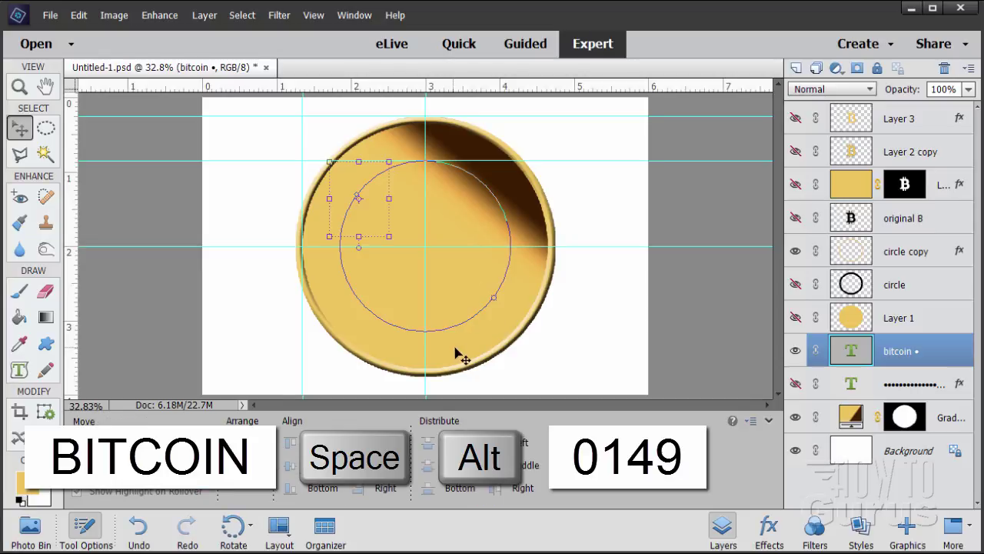
Hide the gradient fill layer, then open the "BITCOIN •" text for editing with the Horizontal Type tool and copy all of it
{"action": "left_click", "coordinate": [796, 419]}
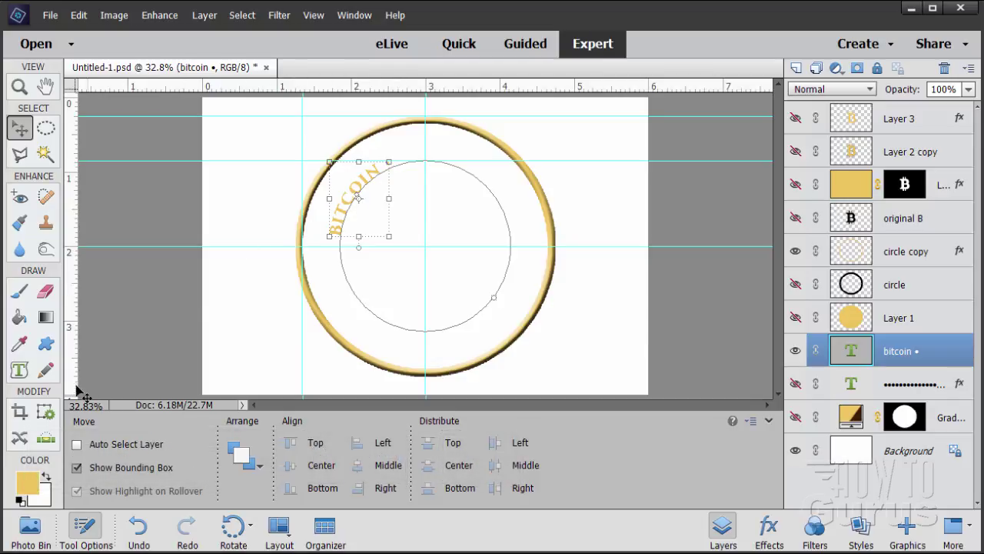
{"action": "left_click", "coordinate": [20, 369]}
{"action": "left_click", "coordinate": [88, 445]}
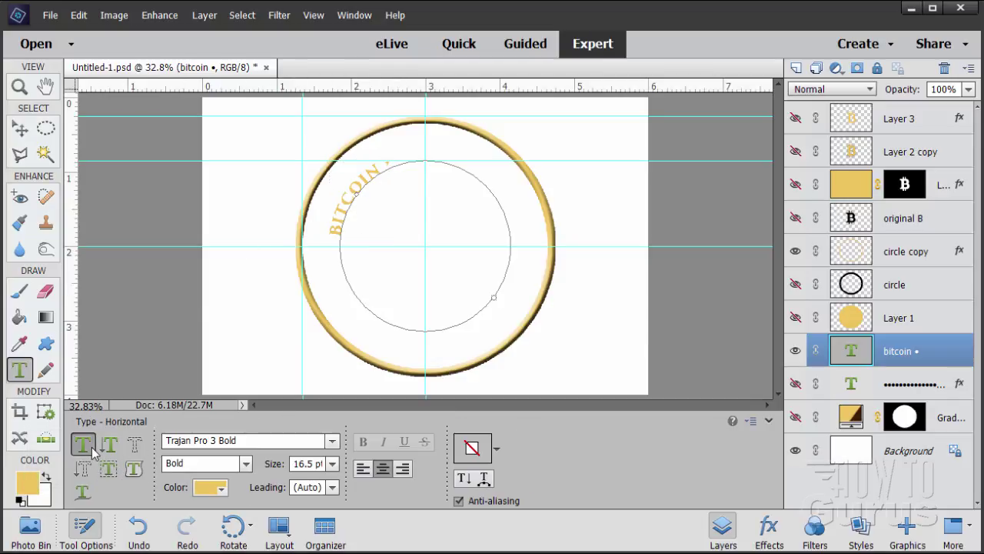
{"action": "left_click", "coordinate": [391, 159]}
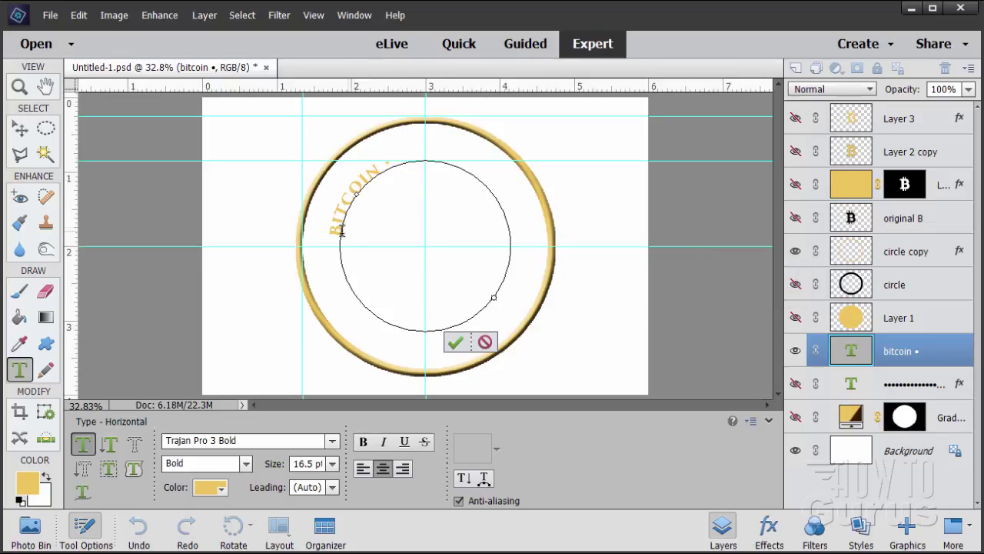
{"action": "left_click_drag", "start_coordinate": [334, 235], "coordinate": [396, 156]}
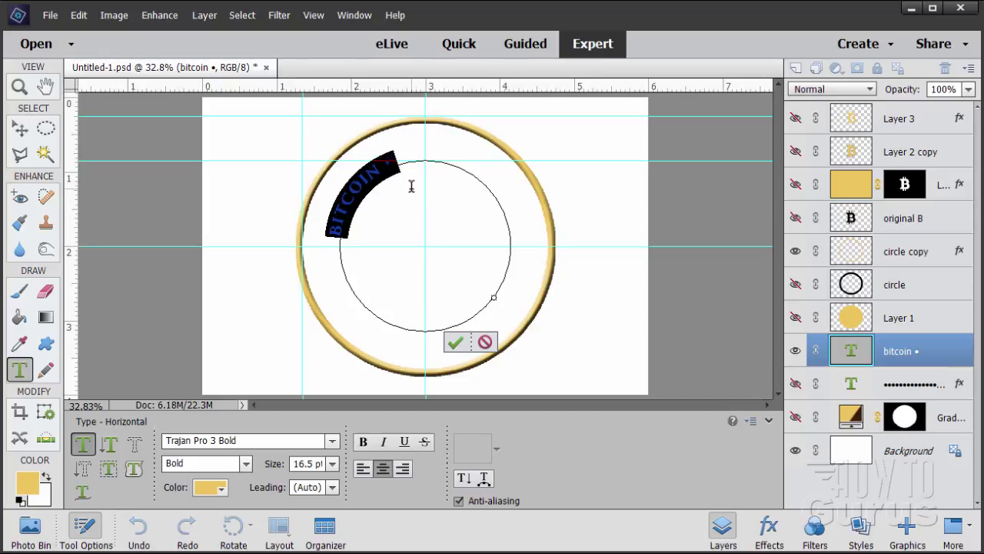
{"action": "key", "text": "ctrl+c"}
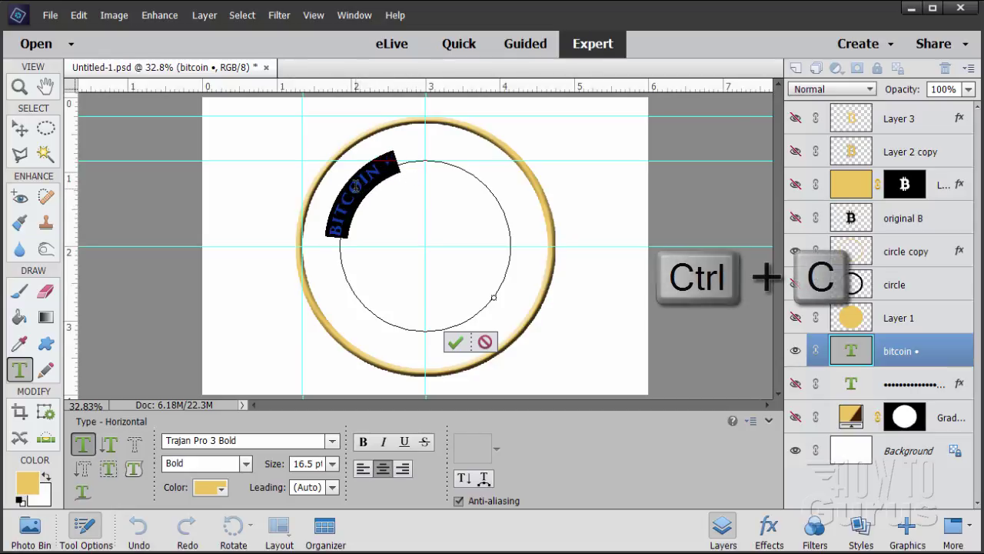
{"action": "key", "text": "ctrl+c"}
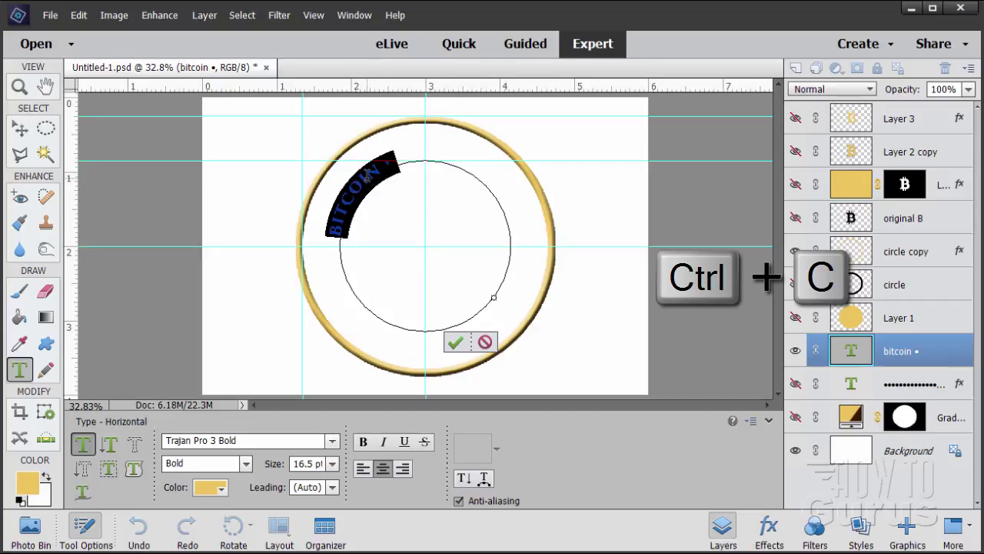
Paste the copied "BITCOIN •" text repeatedly along the path until five copies run around the circle
{"action": "left_click", "coordinate": [367, 175]}
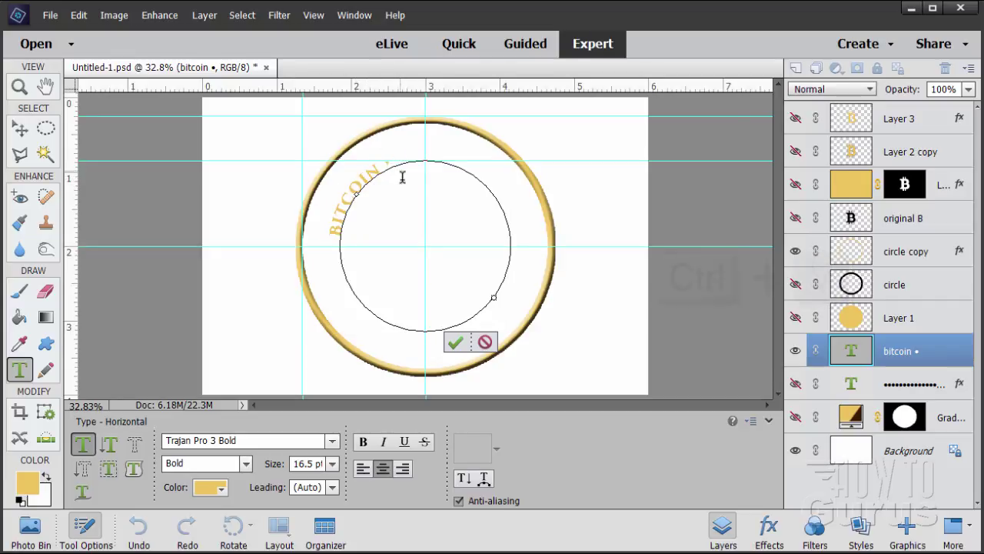
{"action": "key", "text": "ctrl+v"}
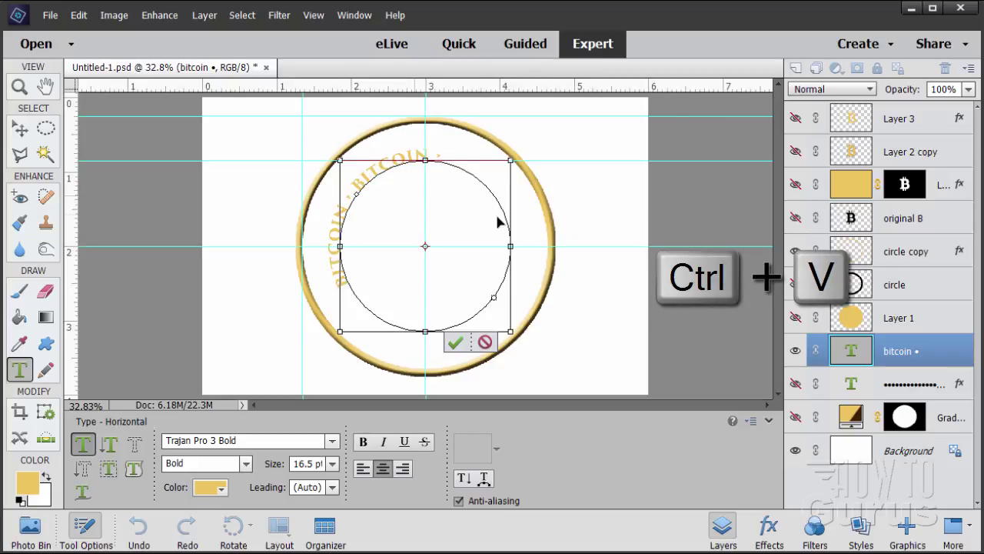
{"action": "key", "text": "ctrl+v"}
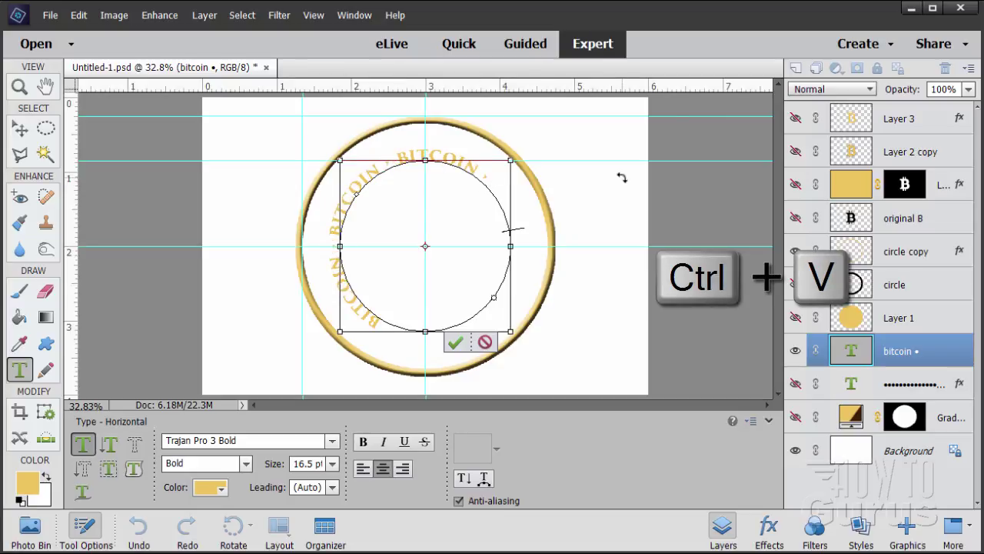
{"action": "key", "text": "ctrl+v"}
{"action": "key", "text": "ctrl+v"}
{"action": "key", "text": "ctrl+v"}
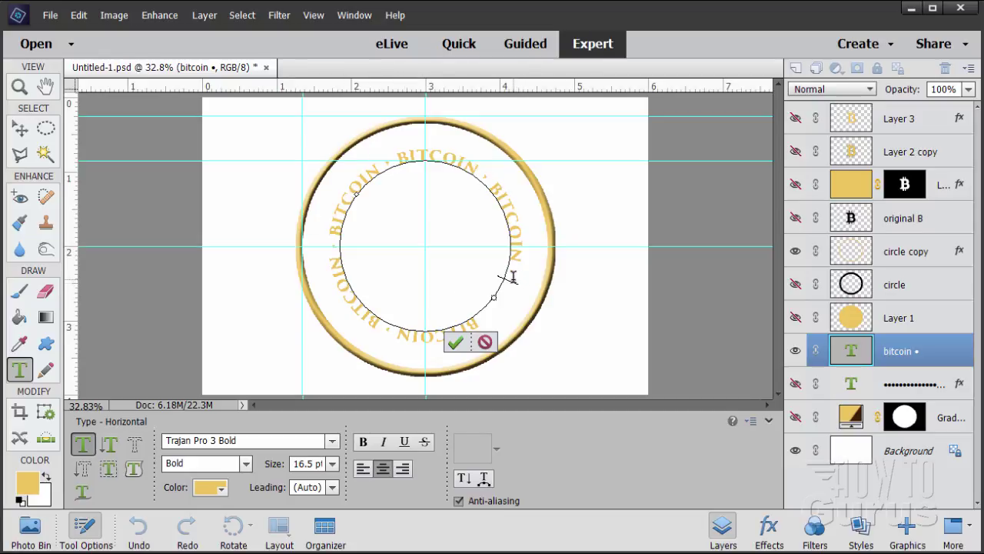
Select all the BITCOIN text on the circular path and set its font size to 18 pt
{"action": "left_click_drag", "start_coordinate": [513, 276], "coordinate": [486, 327]}
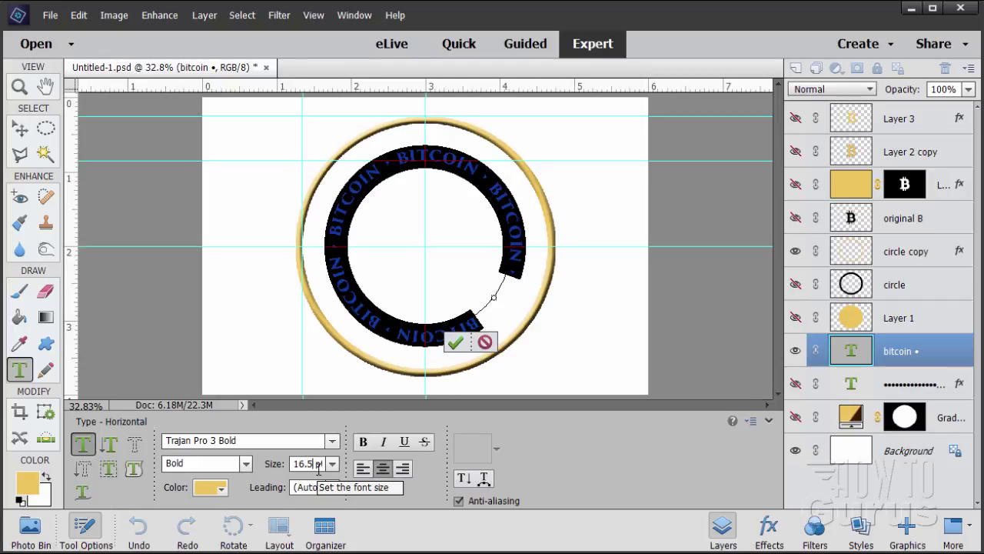
{"action": "key", "text": "BackSpace"}
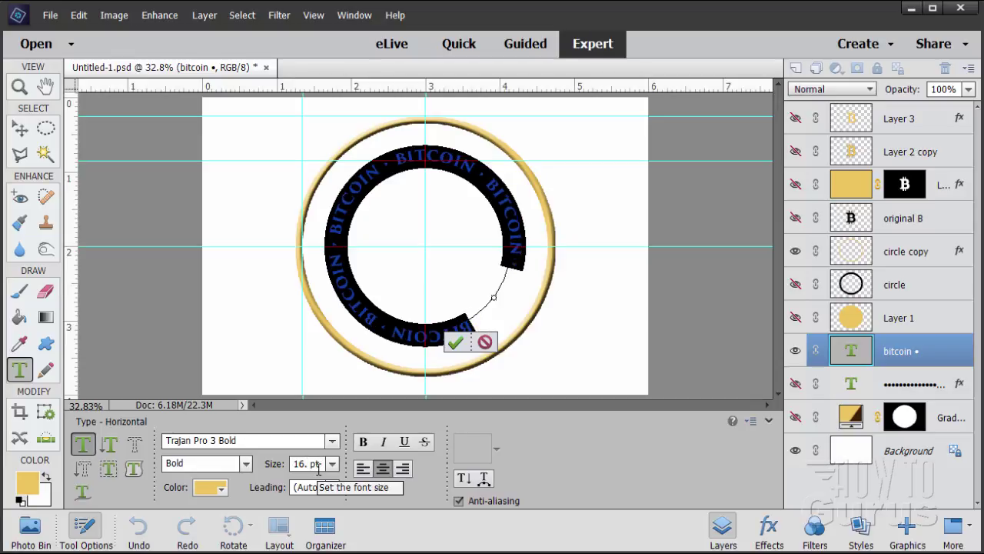
{"action": "key", "text": "BackSpace"}
{"action": "key", "text": "BackSpace"}
{"action": "type", "text": "7"}
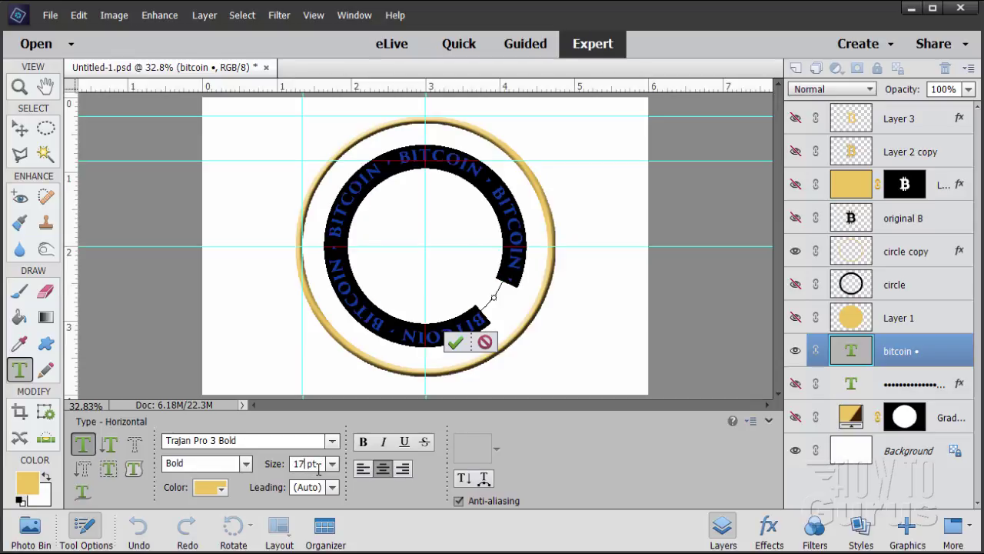
{"action": "key", "text": "BackSpace"}
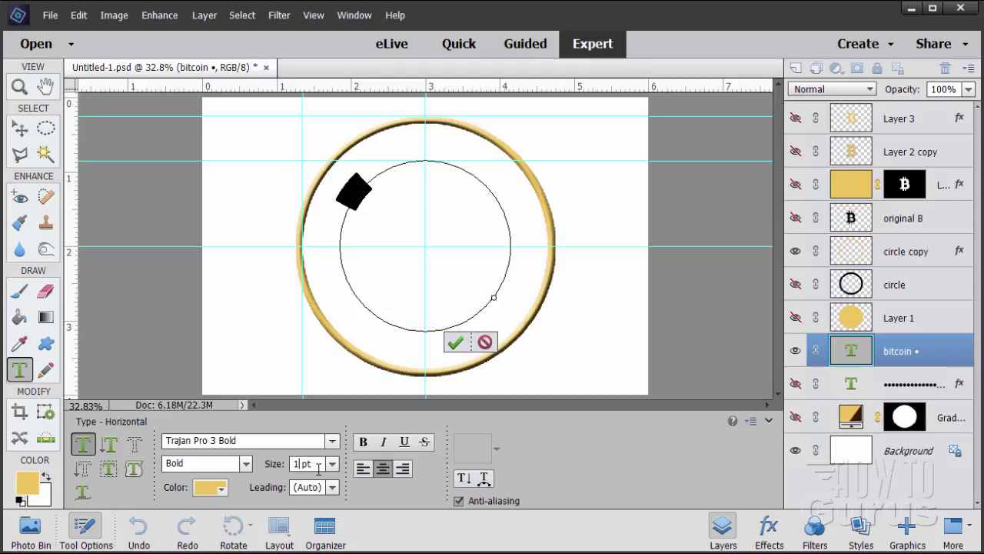
{"action": "type", "text": "8"}
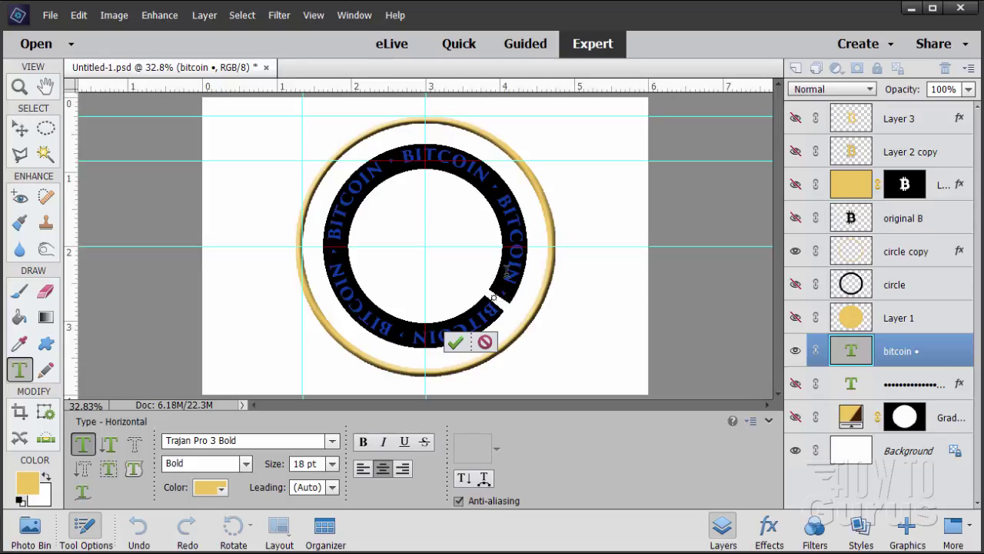
Commit the BITCOIN text on the circular path and show the gradient fill layer again
{"action": "left_click", "coordinate": [455, 342]}
{"action": "key", "text": "v"}
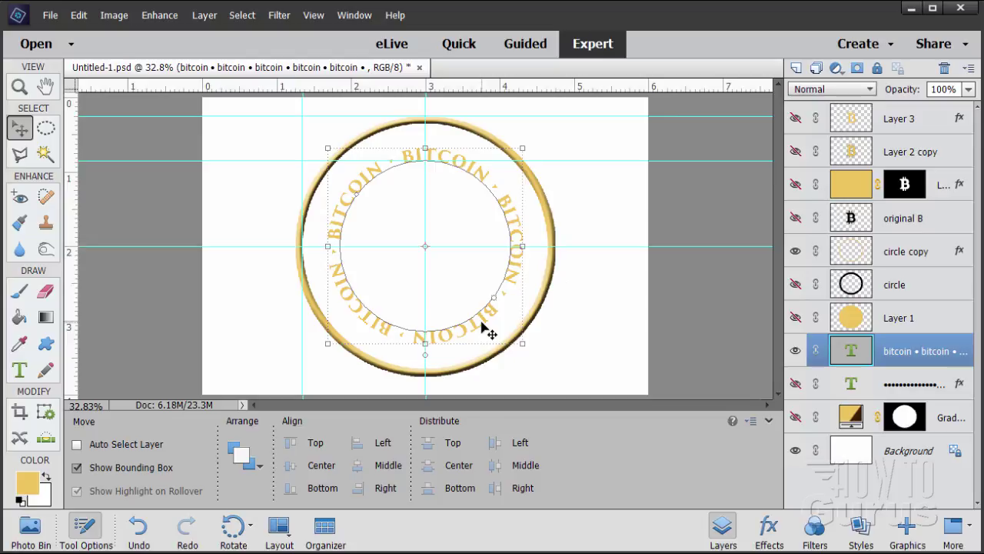
{"action": "left_click", "coordinate": [796, 417]}
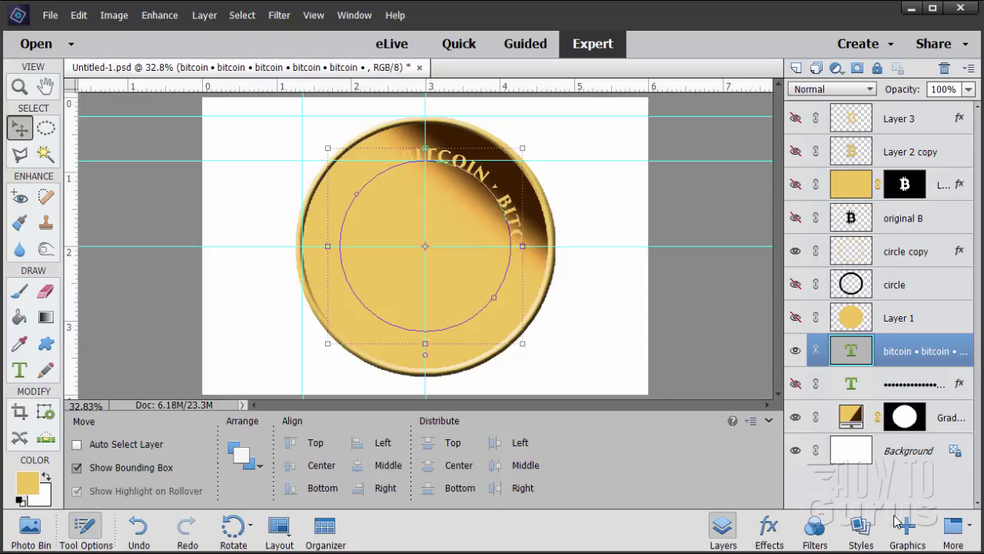
Apply the first bevel in the third row of the Bevels styles to the circular BITCOIN text layer
{"action": "left_click", "coordinate": [862, 529]}
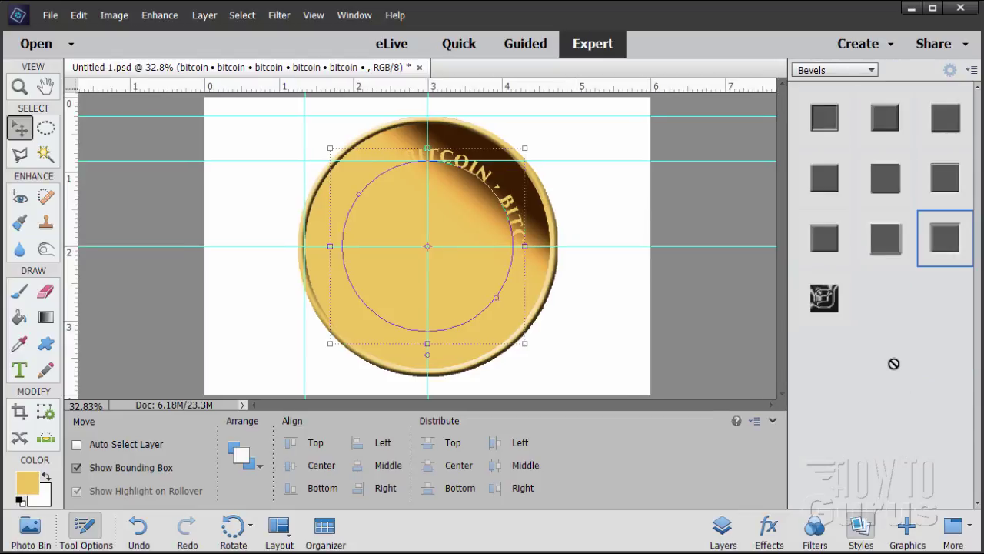
{"action": "left_click", "coordinate": [820, 234]}
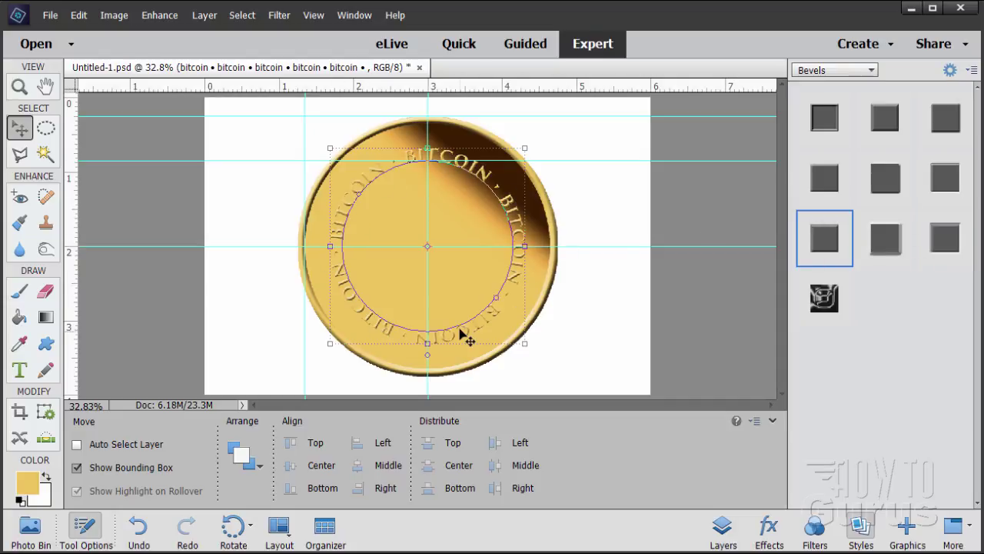
{"action": "left_click", "coordinate": [722, 526]}
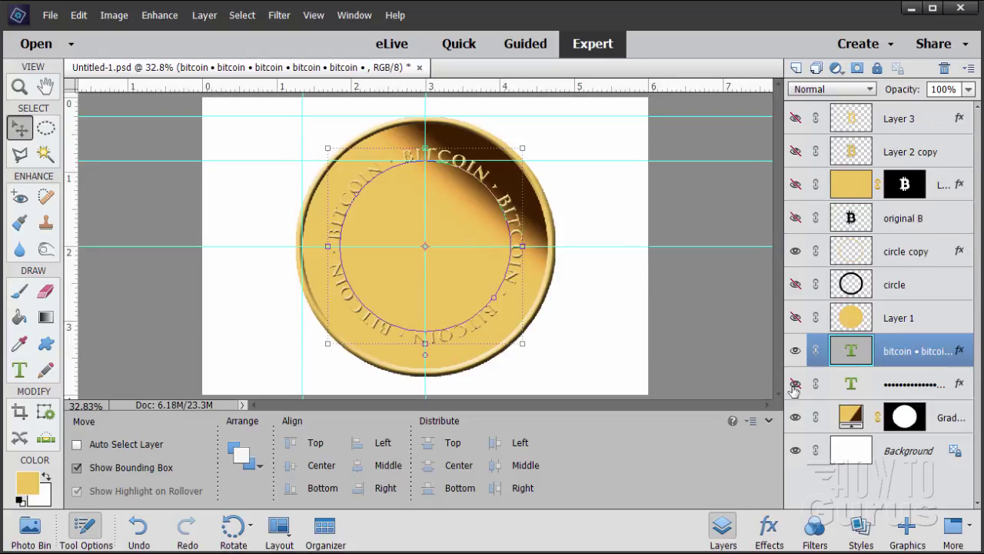
Hide the guides and show the bullet ring, Layer 3 and Layer 2 copy layers
{"action": "left_click", "coordinate": [795, 384]}
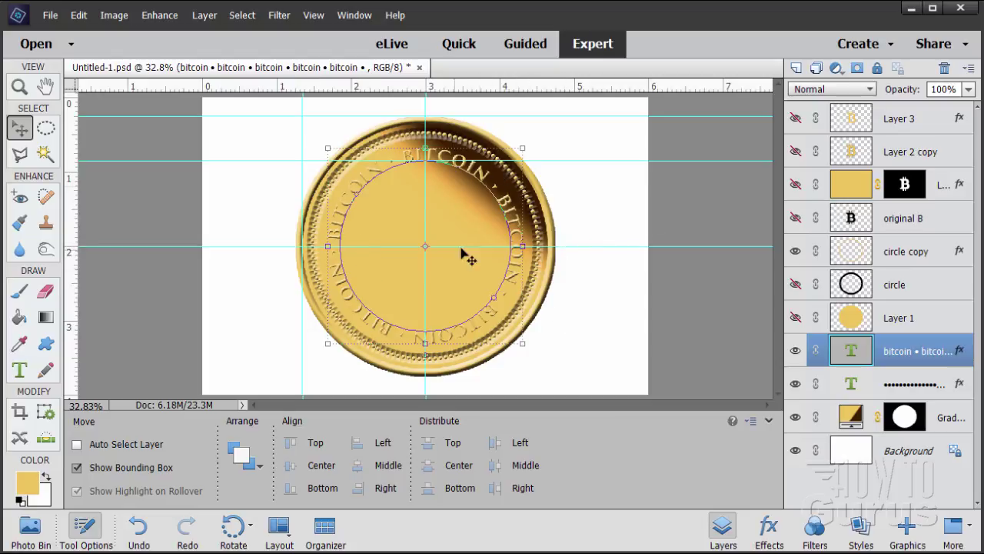
{"action": "left_click", "coordinate": [313, 15]}
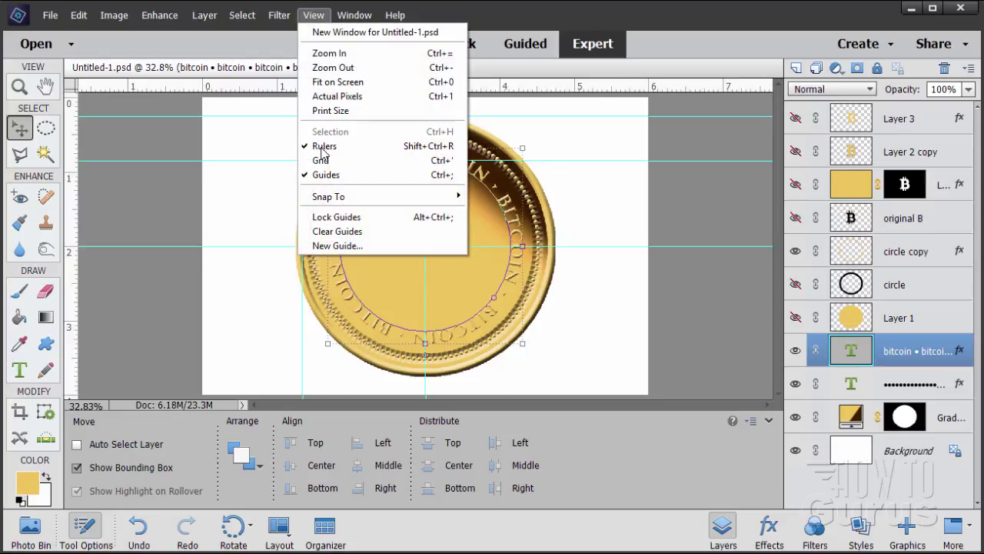
{"action": "left_click", "coordinate": [325, 174]}
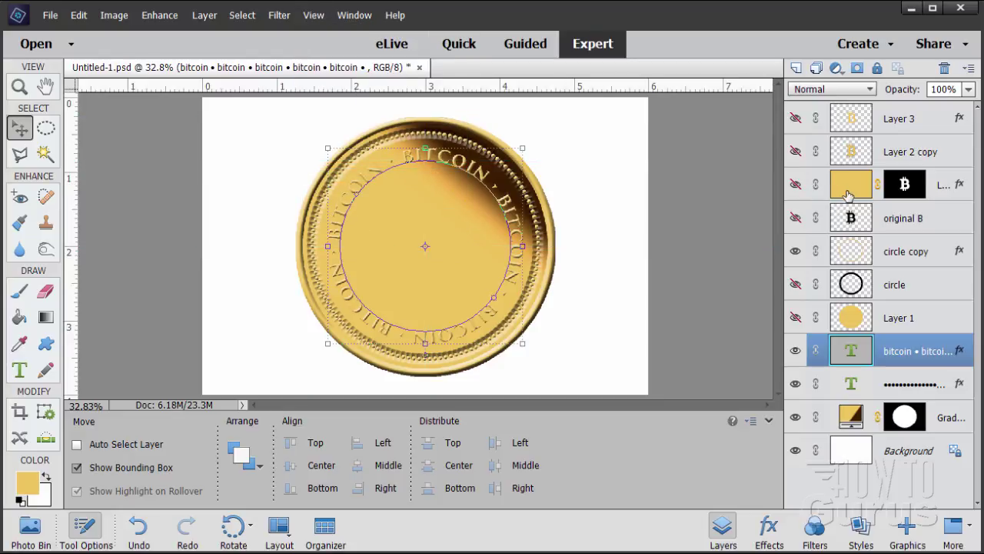
{"action": "left_click", "coordinate": [796, 119]}
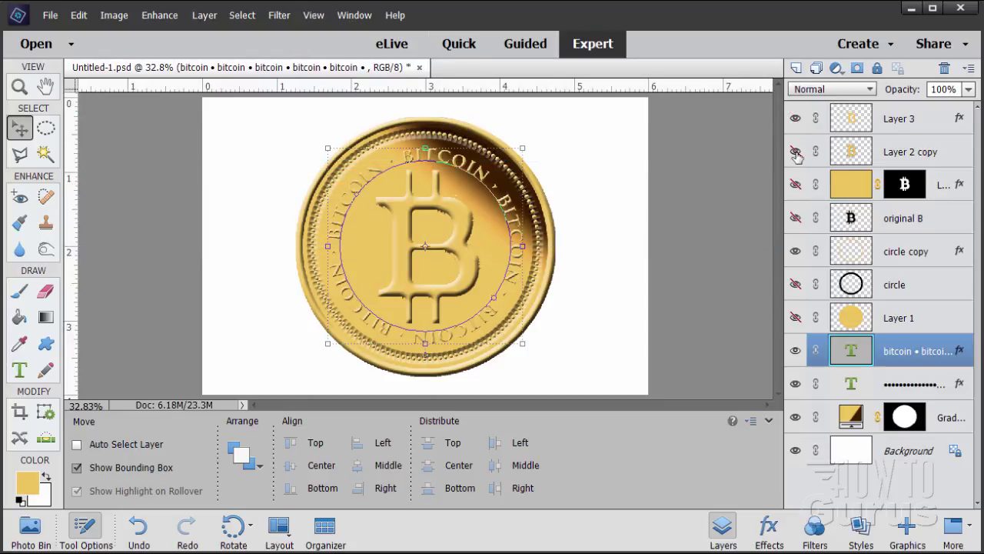
{"action": "left_click", "coordinate": [796, 152]}
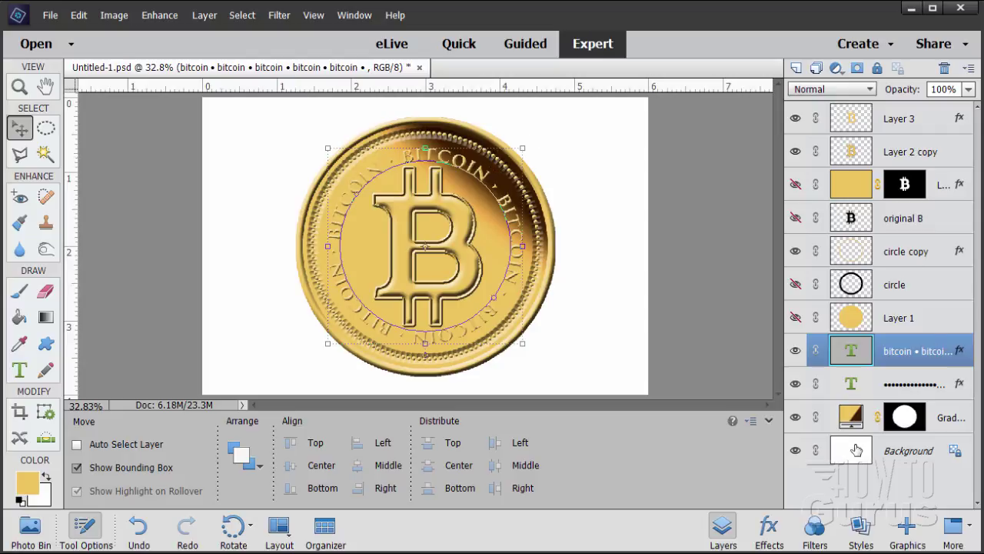
Add a new layer directly above the gradient fill layer and fill it with black using the Paint Bucket
{"action": "left_click", "coordinate": [853, 417]}
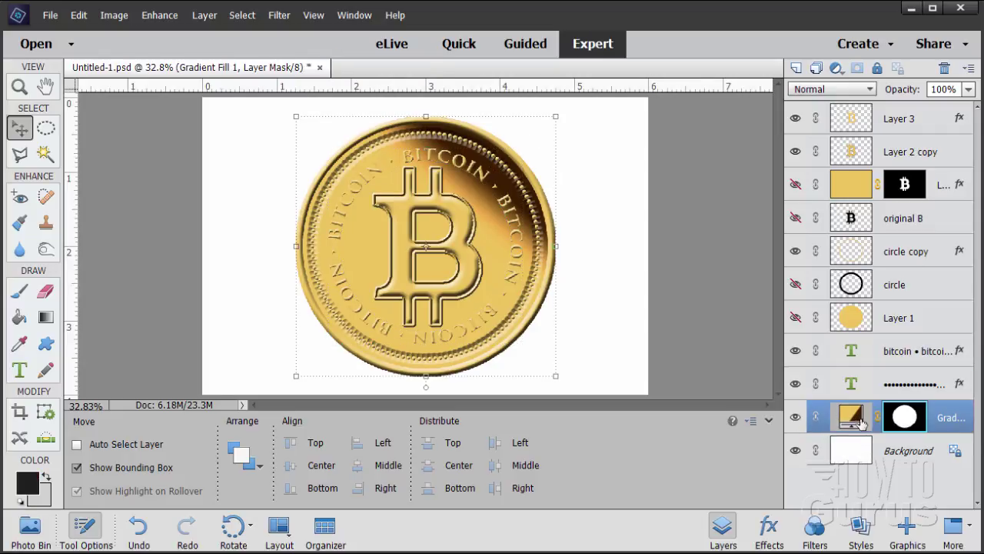
{"action": "double_click", "coordinate": [850, 417]}
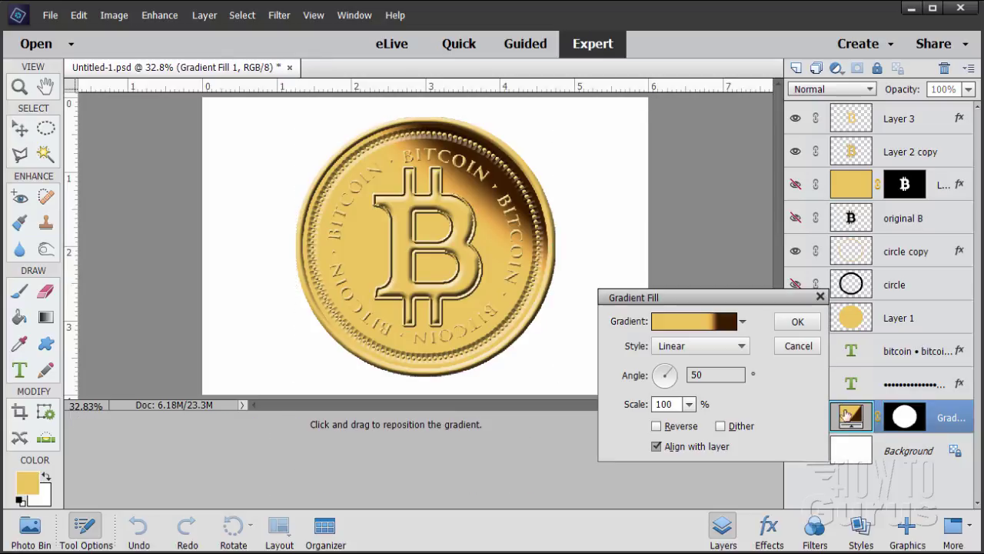
{"action": "left_click", "coordinate": [811, 347]}
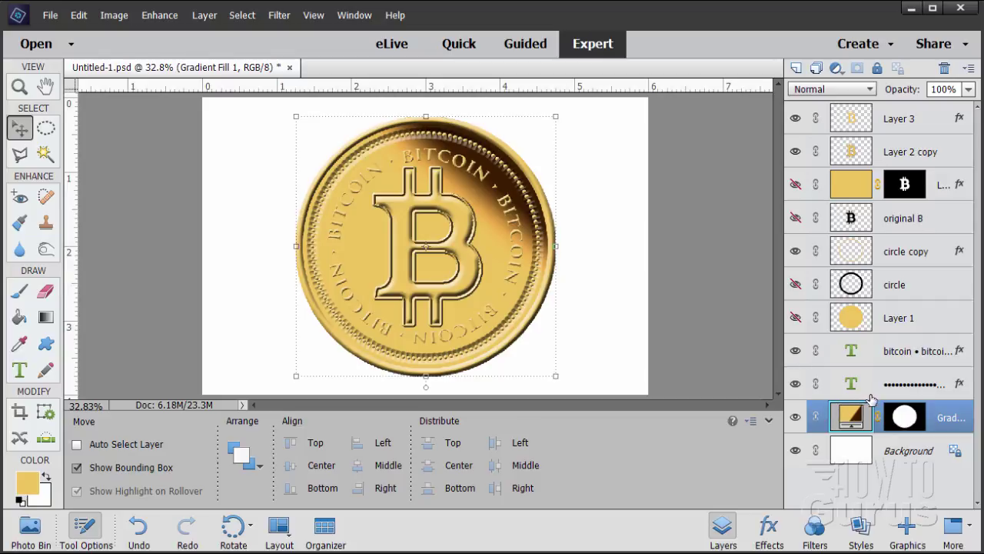
{"action": "left_click", "coordinate": [797, 68]}
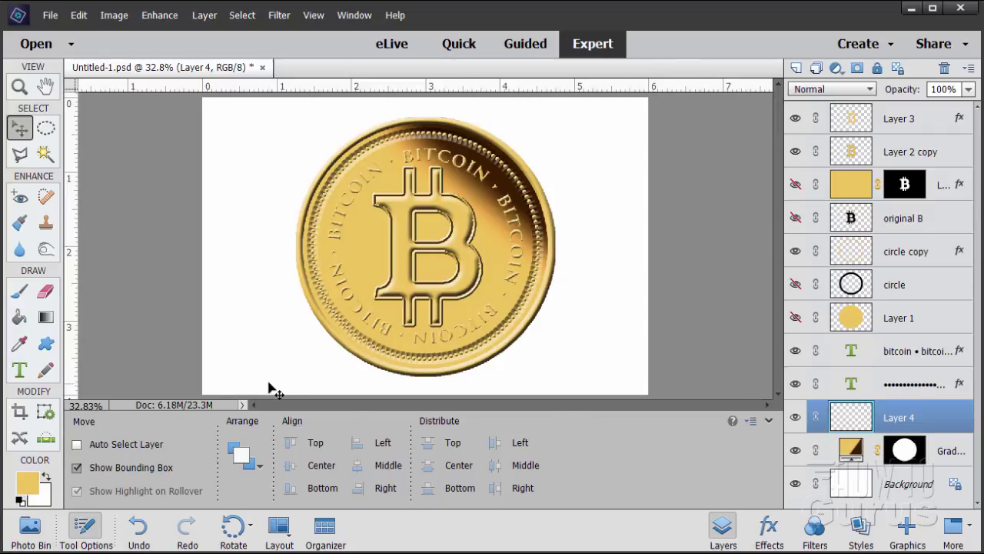
{"action": "left_click", "coordinate": [20, 500]}
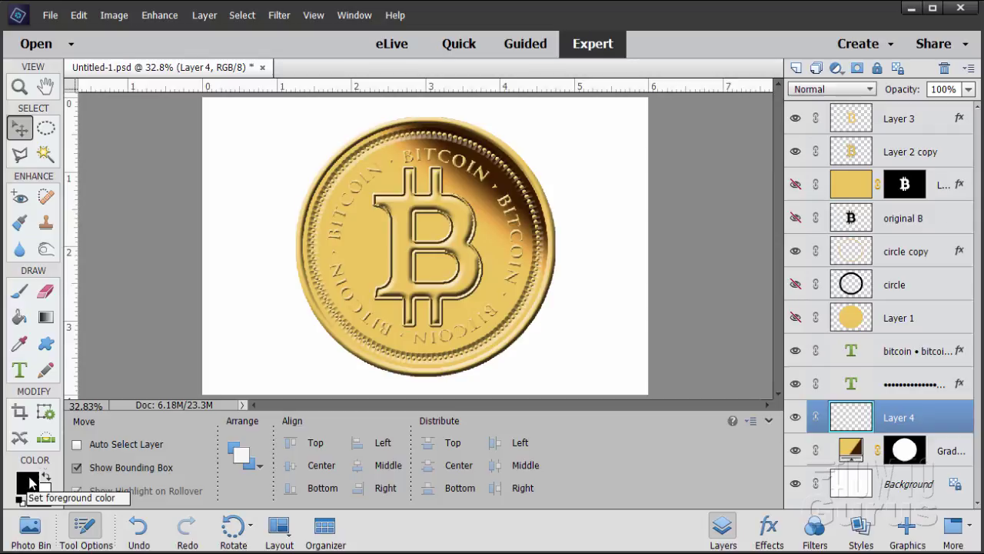
{"action": "left_click", "coordinate": [19, 317]}
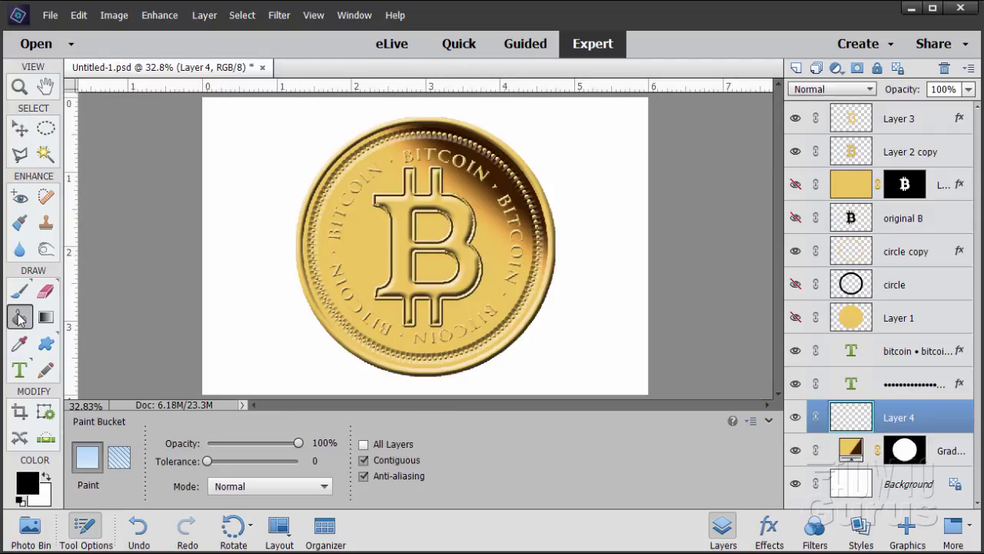
{"action": "left_click", "coordinate": [258, 332]}
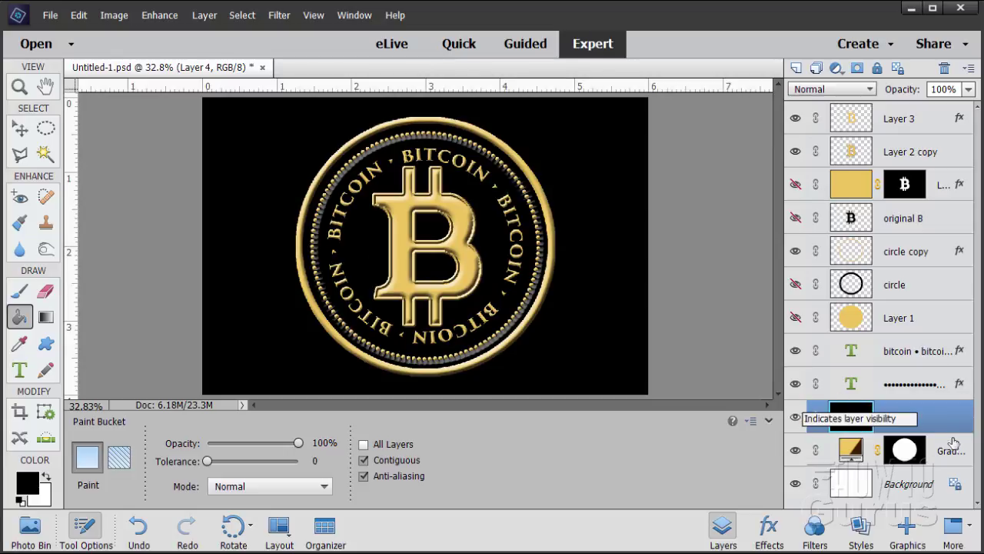
Copy the gradient fill layer's circular mask onto the black Layer 4
{"action": "left_click", "coordinate": [911, 455], "text": "alt"}
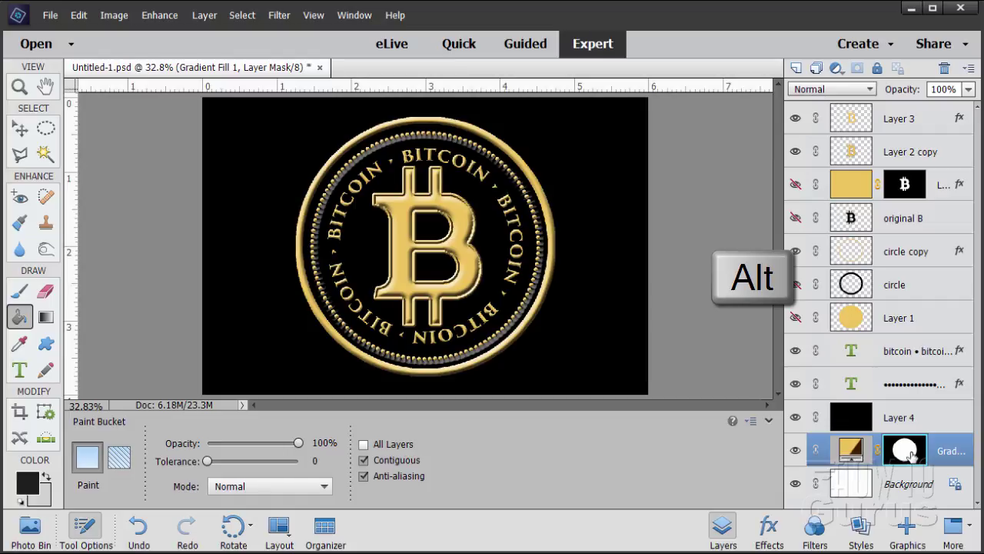
{"action": "left_click_drag", "start_coordinate": [910, 454], "coordinate": [904, 416], "text": "alt"}
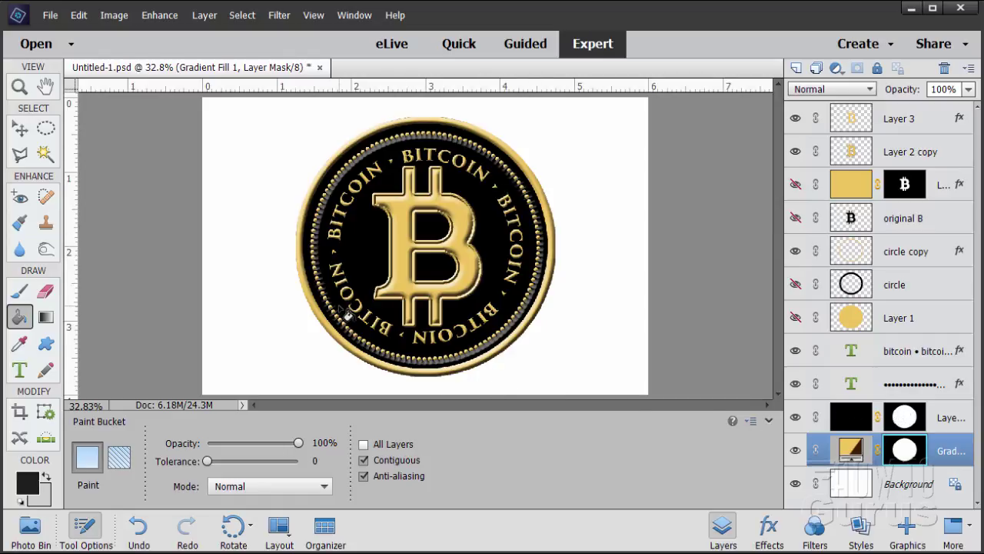
Render a 50-300mm Zoom lens flare at 100% brightness on the black layer's image, centred in the coin's lower-left area
{"action": "left_click", "coordinate": [851, 416]}
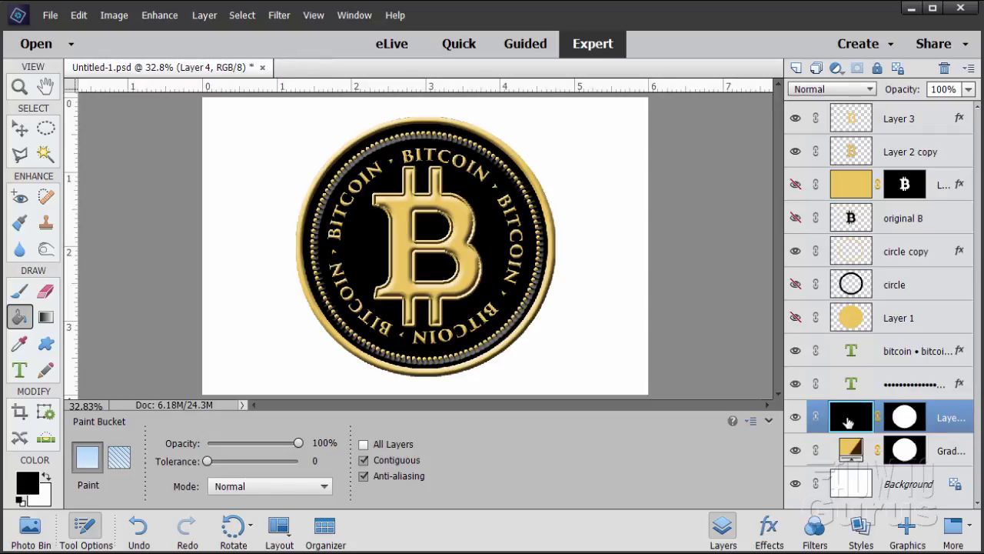
{"action": "left_click", "coordinate": [20, 128]}
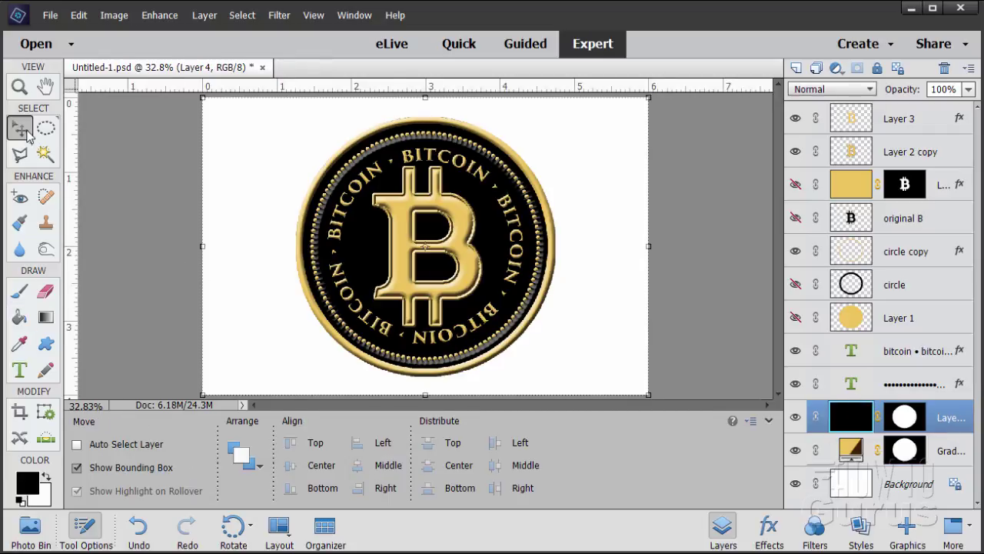
{"action": "left_click", "coordinate": [279, 16]}
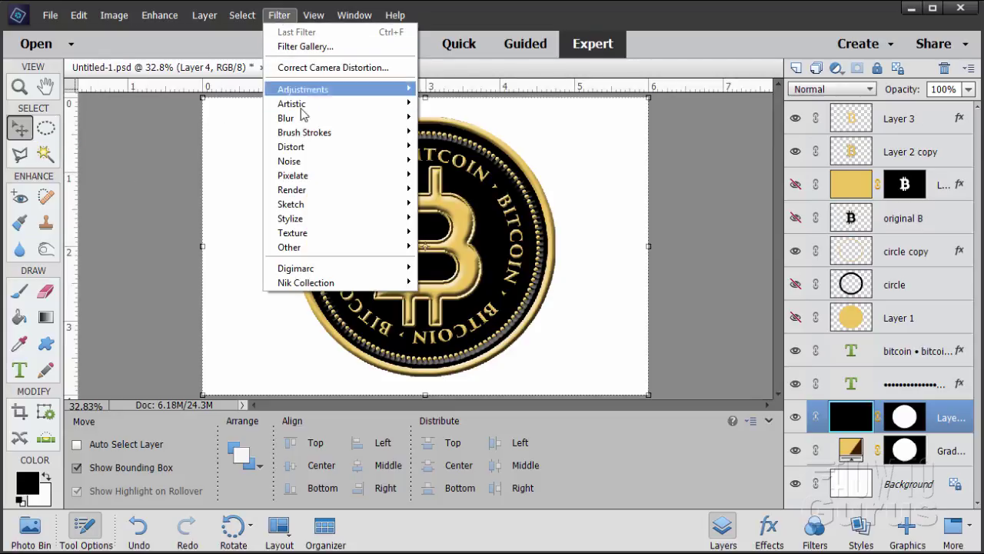
{"action": "mouse_move", "coordinate": [319, 189]}
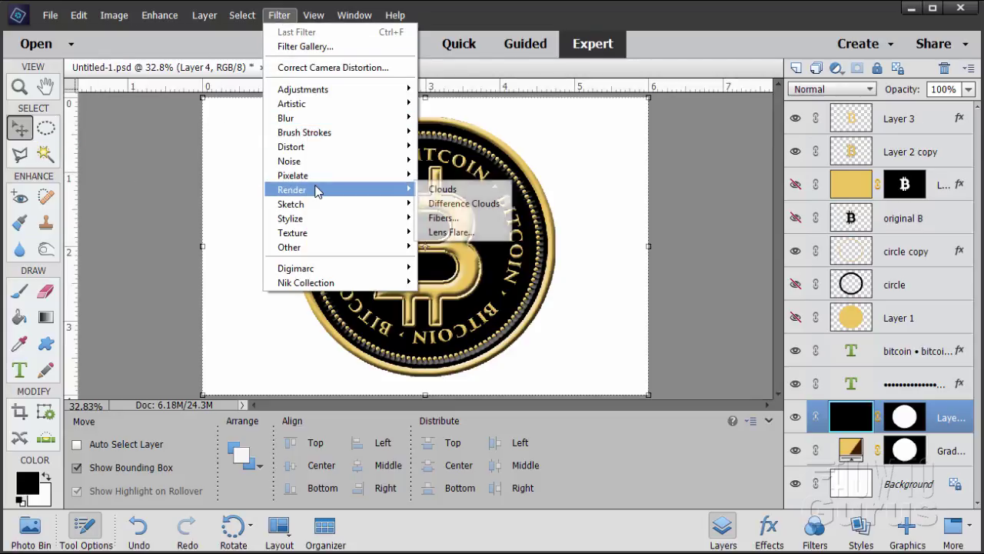
{"action": "left_click", "coordinate": [480, 232]}
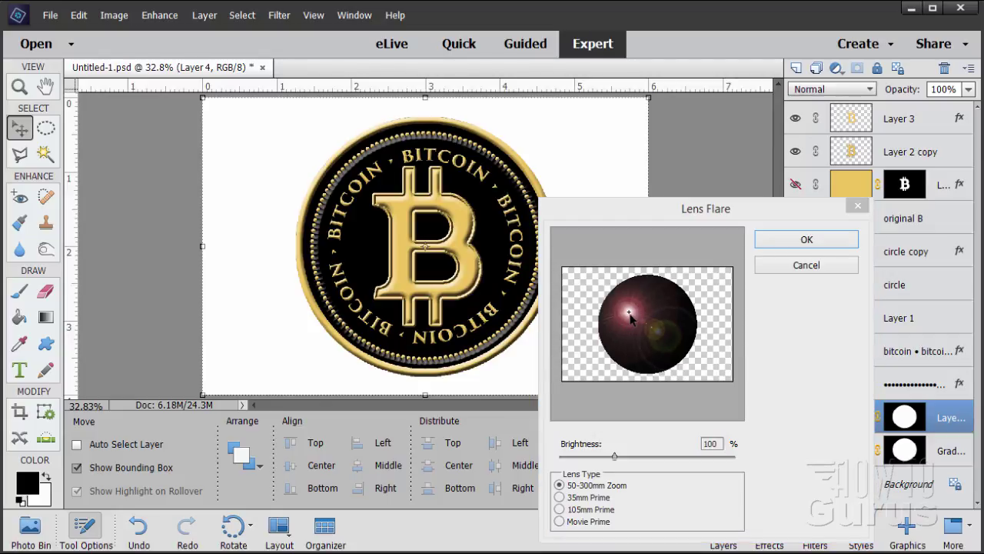
{"action": "left_click_drag", "start_coordinate": [629, 313], "coordinate": [625, 353]}
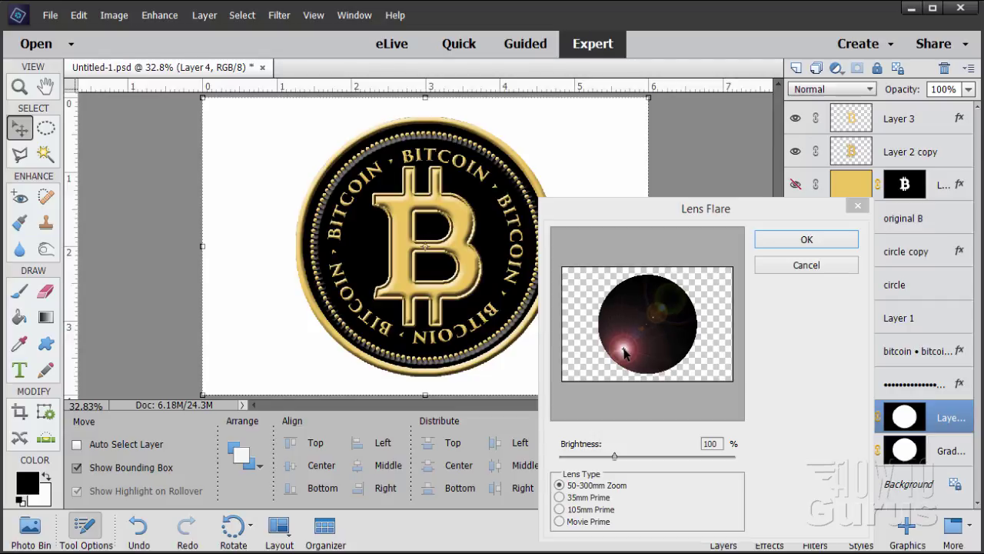
{"action": "left_click", "coordinate": [806, 240]}
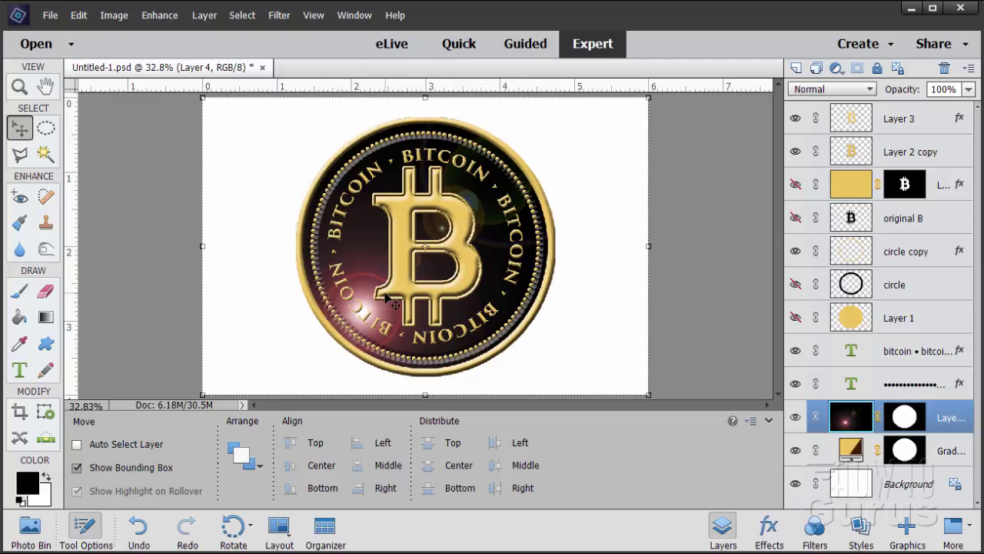
Set the lens flare layer's blend mode to Linear Dodge (Add) and place a duplicate of it at the top of the layer stack
{"action": "left_click", "coordinate": [824, 91]}
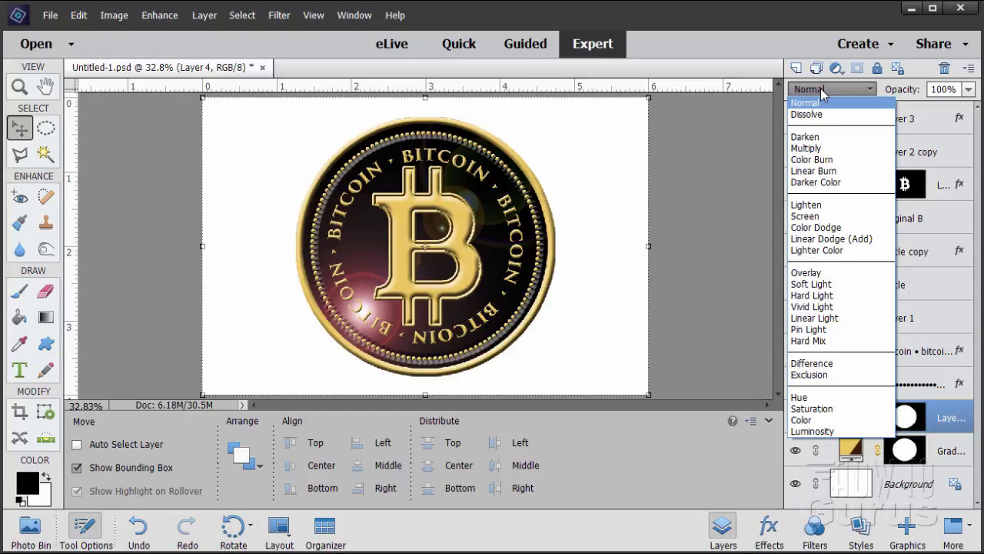
{"action": "left_click", "coordinate": [817, 239]}
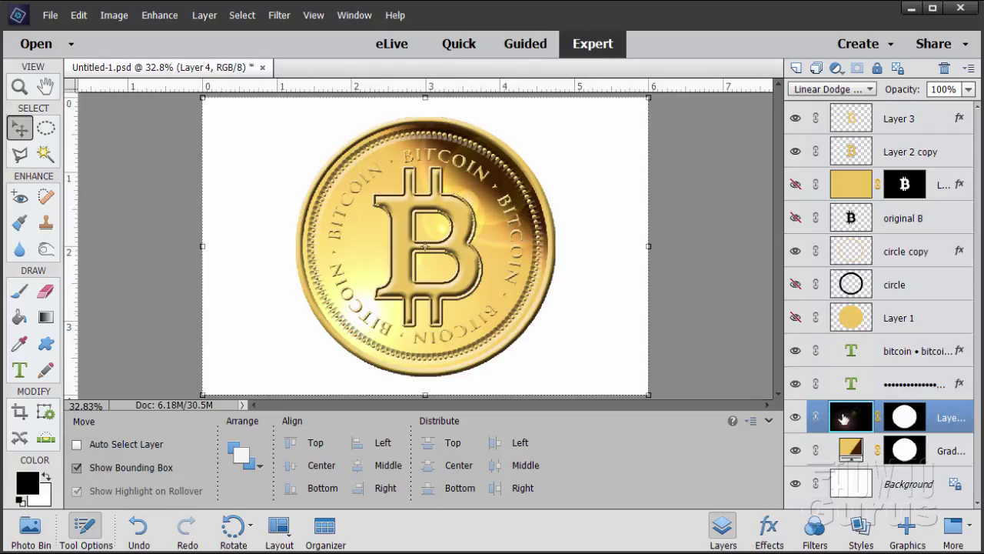
{"action": "left_click_drag", "start_coordinate": [843, 418], "coordinate": [798, 68]}
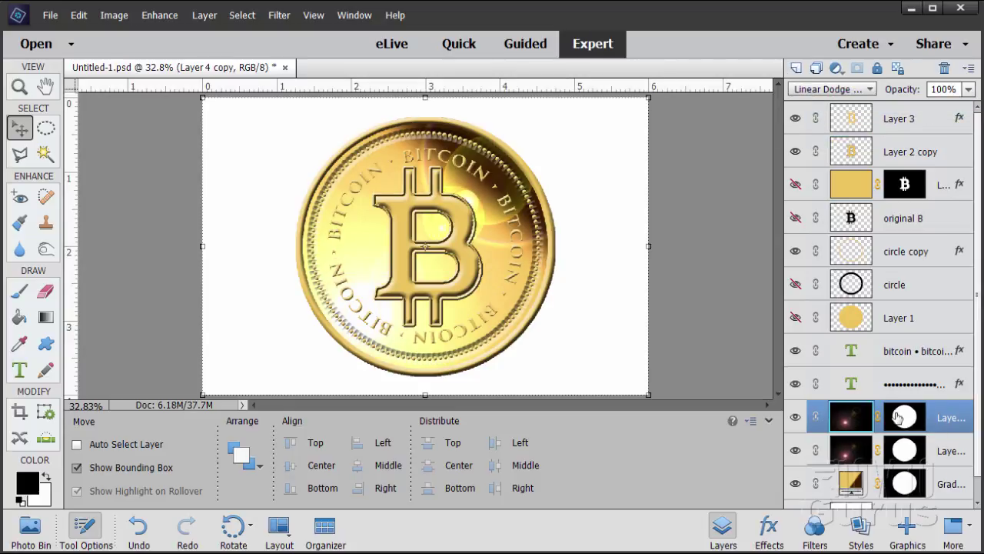
{"action": "left_click_drag", "start_coordinate": [857, 417], "coordinate": [845, 107]}
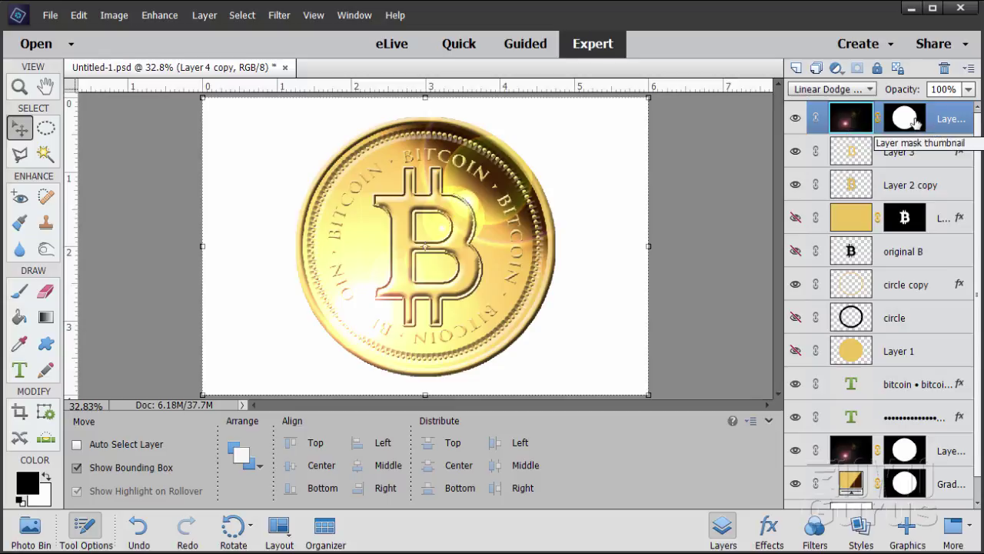
Replace the duplicated flare layer's circular mask with a copy of the B-shaped mask from Layer 2
{"action": "left_click", "coordinate": [921, 220]}
{"action": "key", "text": "alt"}
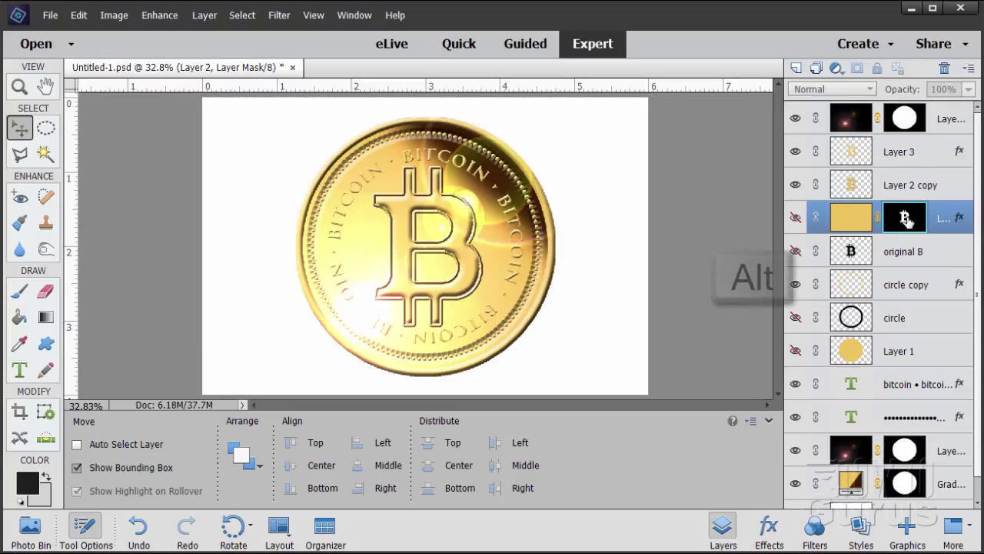
{"action": "left_click_drag", "start_coordinate": [907, 221], "coordinate": [908, 127]}
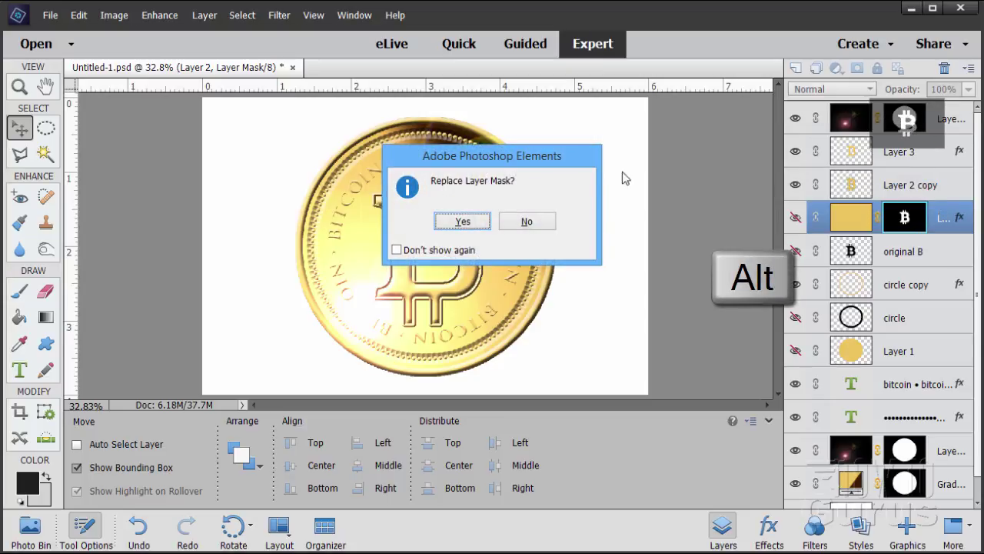
{"action": "left_click", "coordinate": [462, 221]}
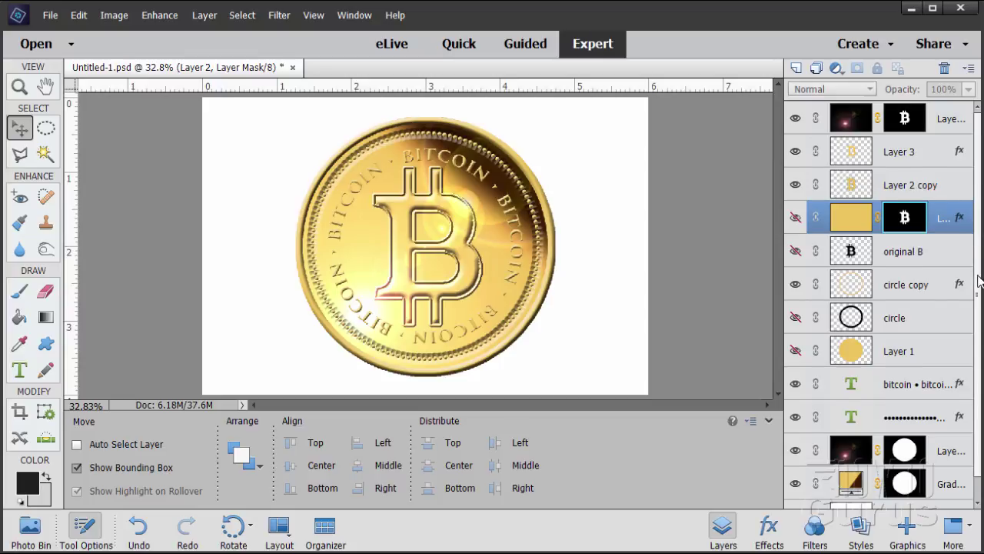
Add a new empty layer directly above the Background layer
{"action": "scroll", "coordinate": [978, 307], "scroll_direction": "down", "scroll_amount": 1}
{"action": "left_click", "coordinate": [870, 495]}
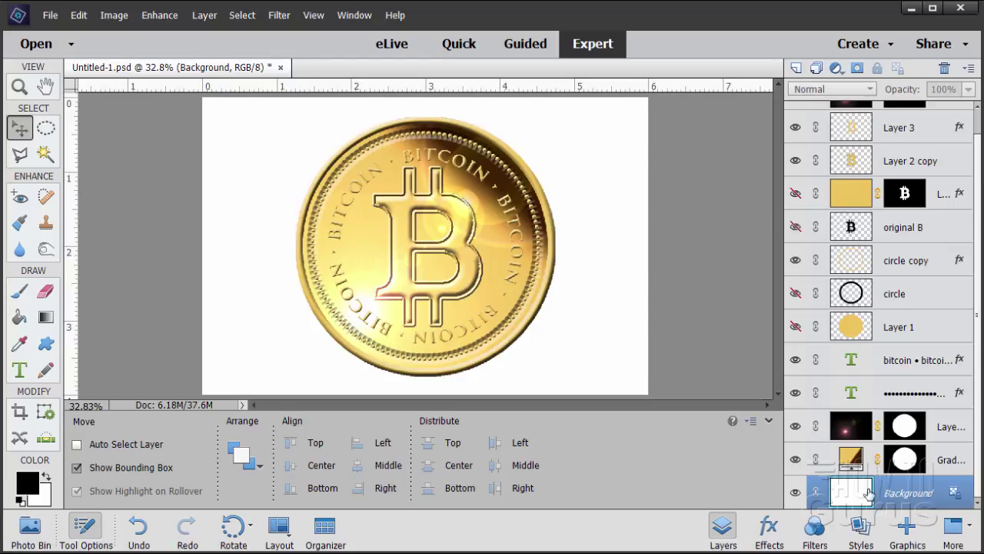
{"action": "left_click", "coordinate": [797, 68]}
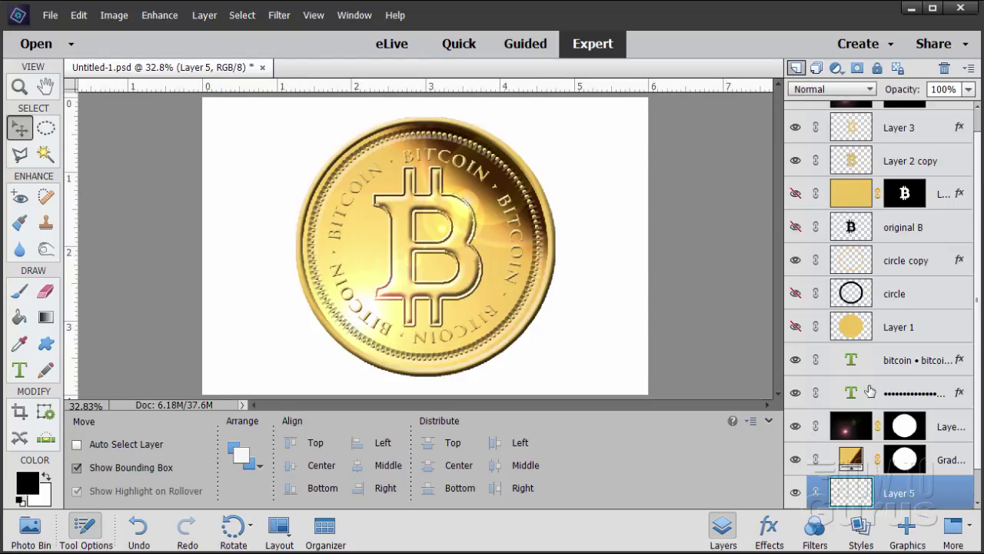
{"action": "scroll", "coordinate": [980, 467], "scroll_direction": "down", "scroll_amount": 1}
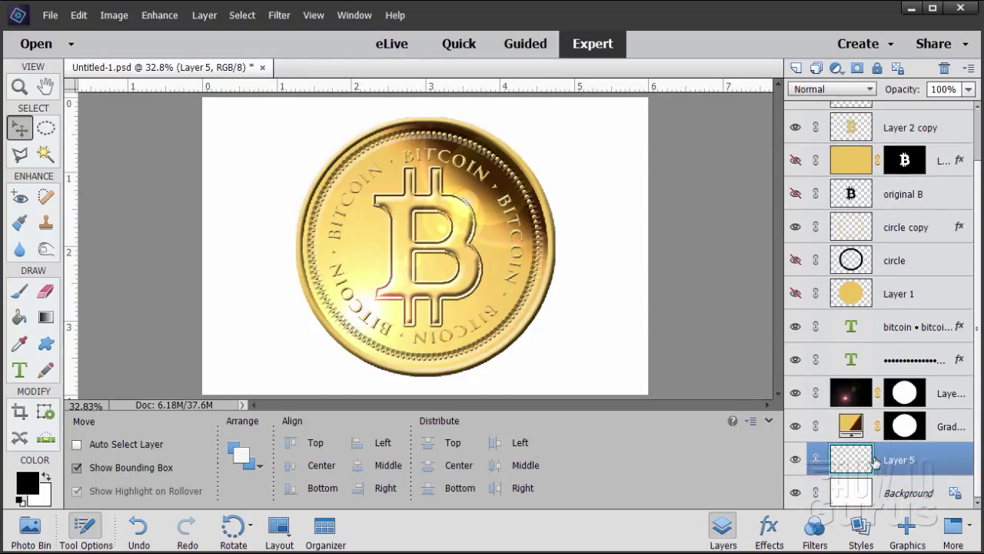
Fill the new layer above the Background with a vertical Foreground to Background reflected gradient, black at the canvas bottom to white at the top
{"action": "left_click", "coordinate": [47, 319]}
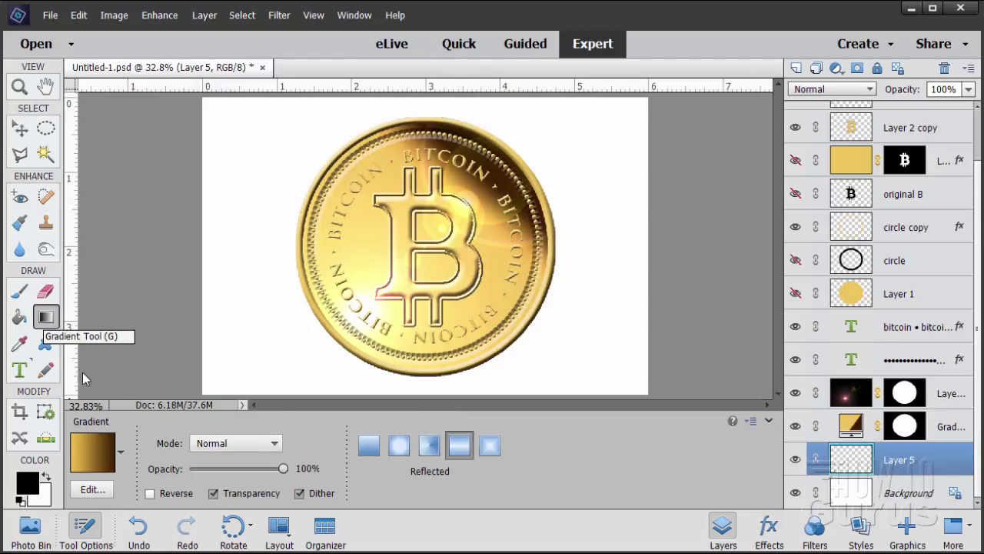
{"action": "left_click", "coordinate": [121, 451]}
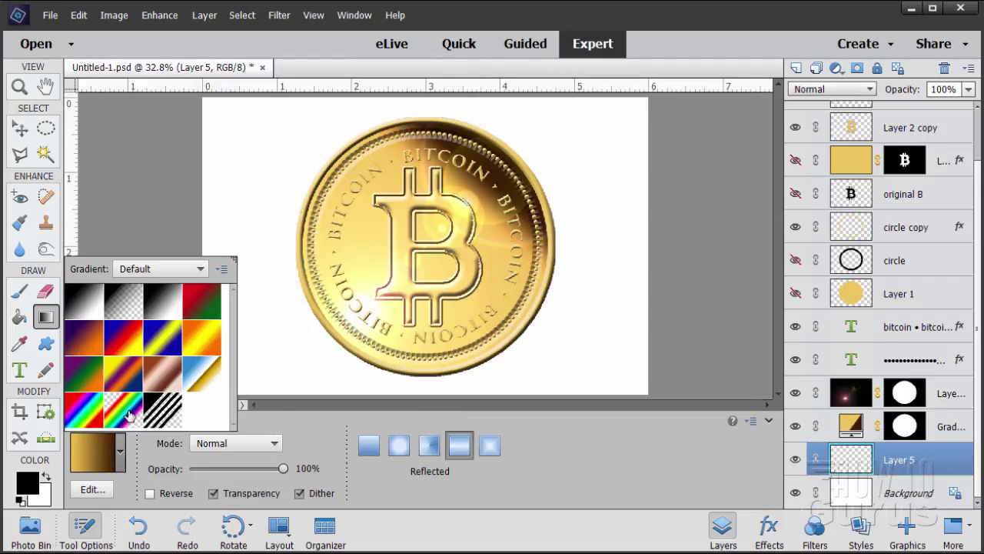
{"action": "left_click", "coordinate": [84, 308]}
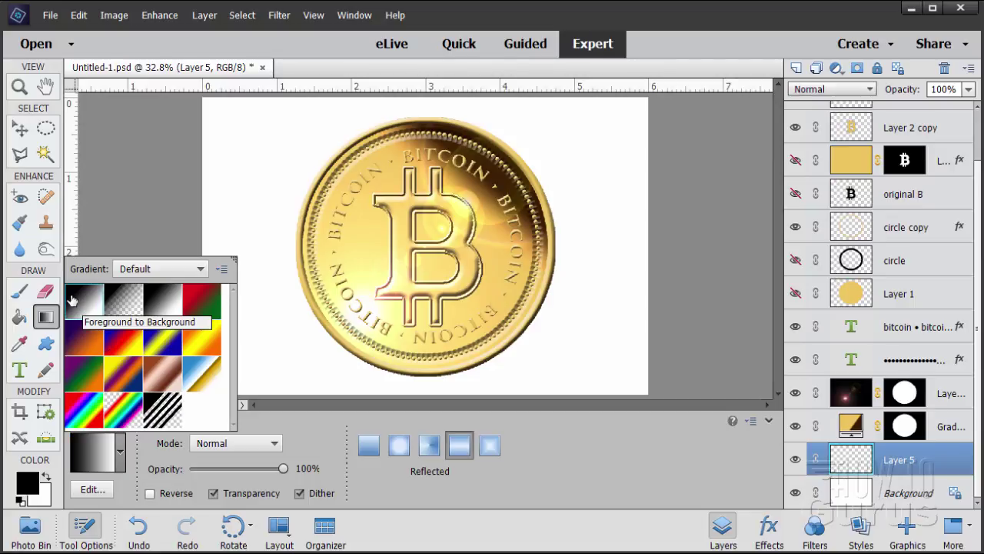
{"action": "key", "text": "Return"}
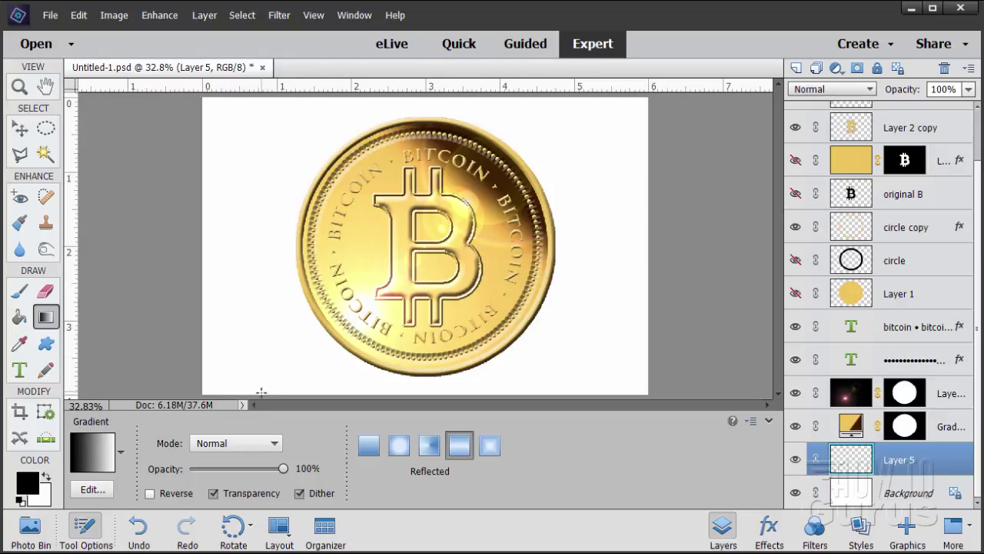
{"action": "key", "text": "shift"}
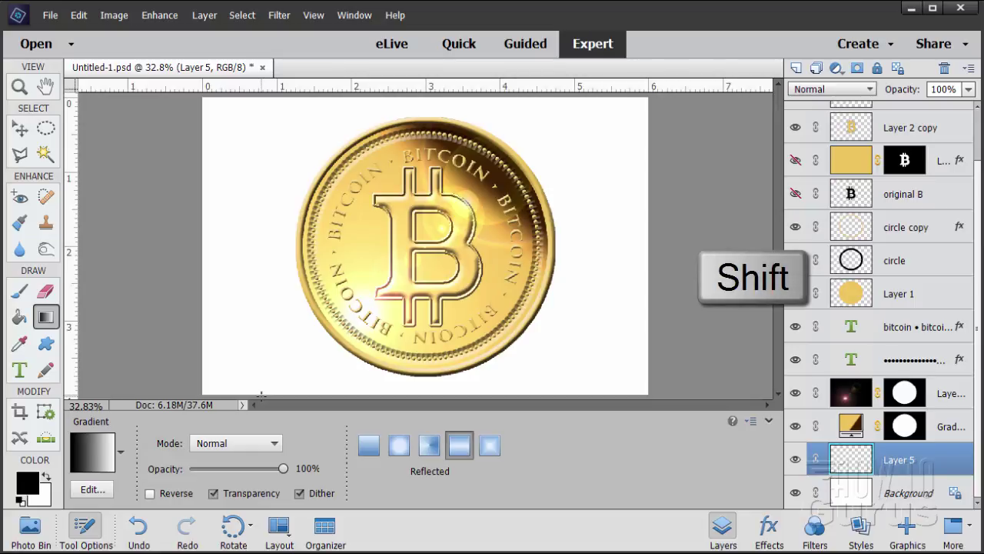
{"action": "left_click_drag", "start_coordinate": [262, 396], "coordinate": [263, 98]}
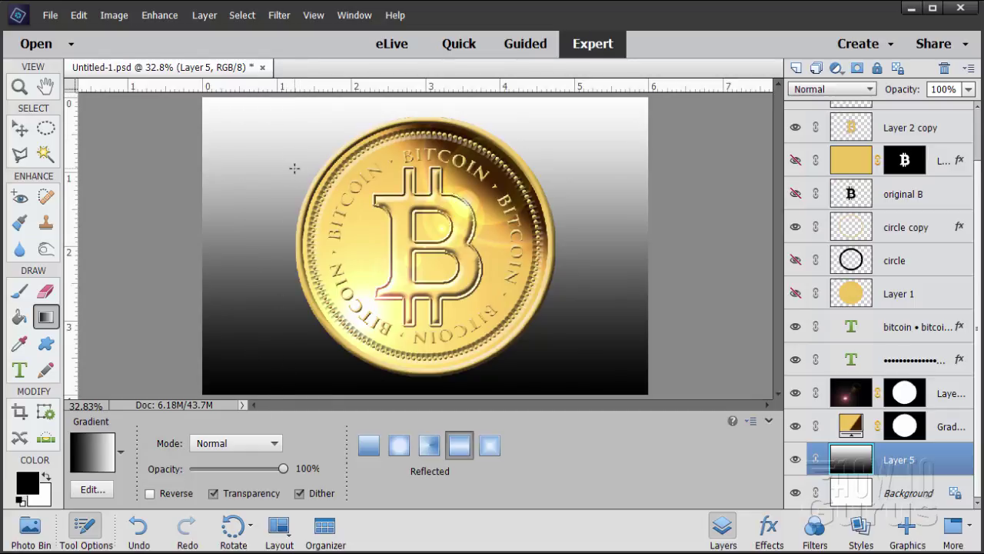
{"action": "left_click", "coordinate": [20, 129]}
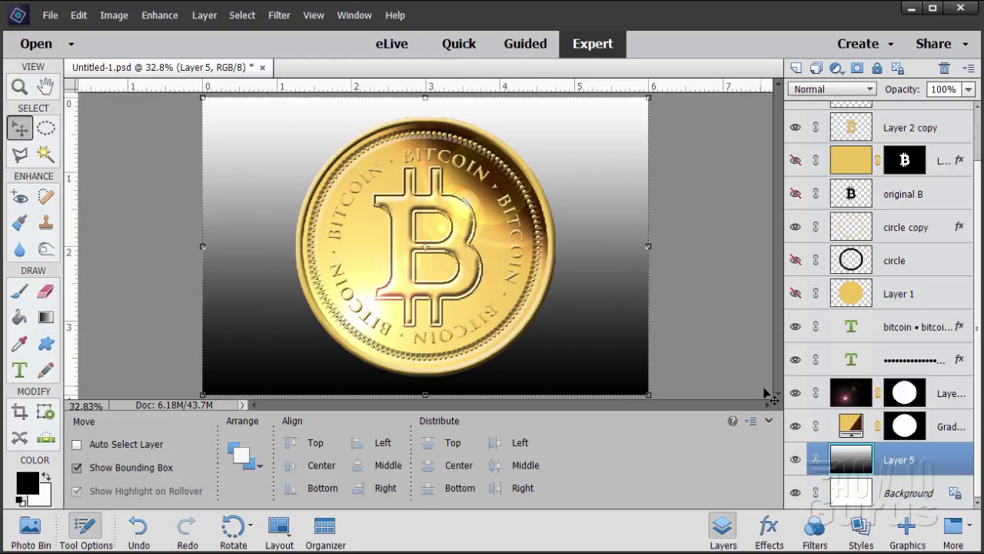
Hide the gradient layer and the Background, and stamp all visible coin layers into a merged layer at the top of the stack
{"action": "left_click", "coordinate": [796, 462]}
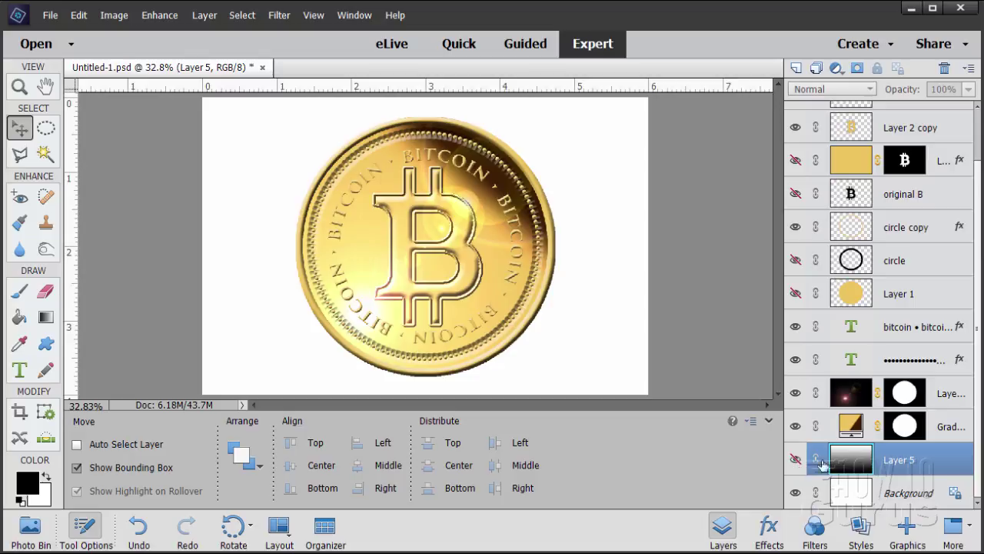
{"action": "left_click", "coordinate": [795, 494]}
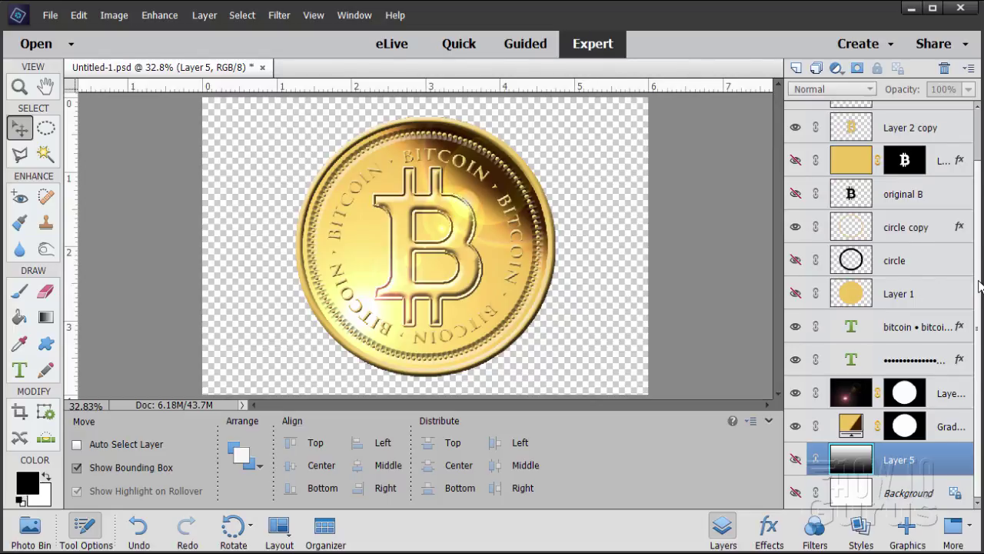
{"action": "scroll", "coordinate": [979, 286], "scroll_direction": "up", "scroll_amount": 2}
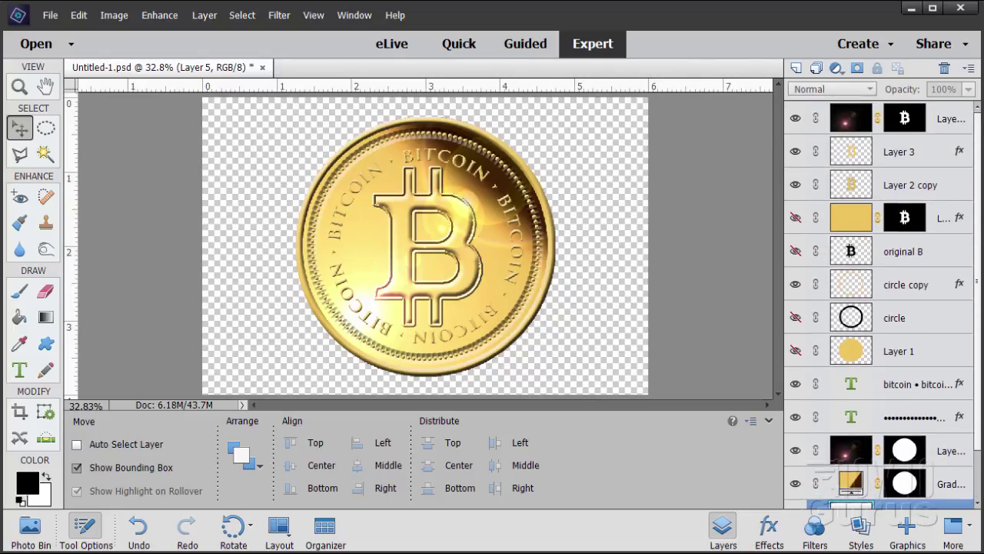
{"action": "left_click", "coordinate": [936, 119]}
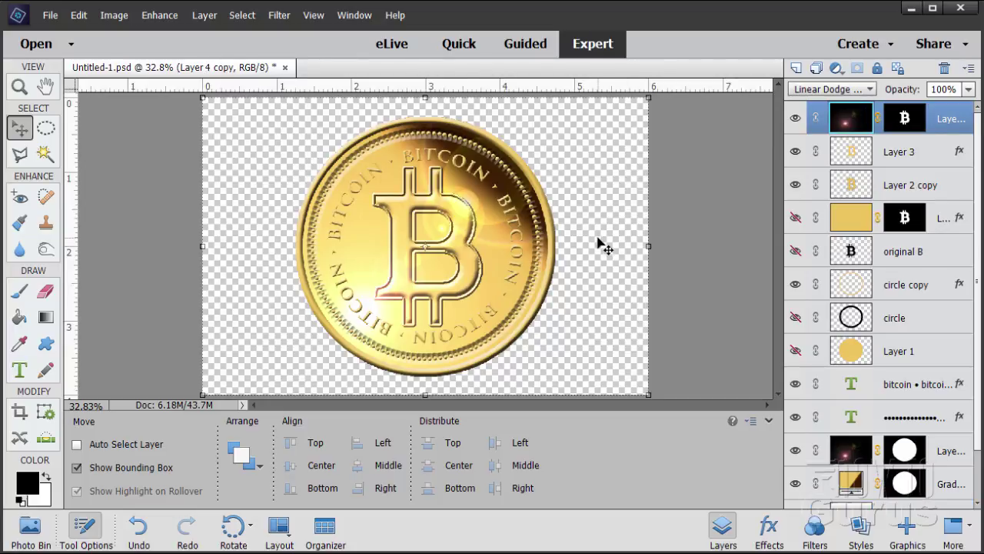
{"action": "key", "text": "ctrl+shift+alt+e"}
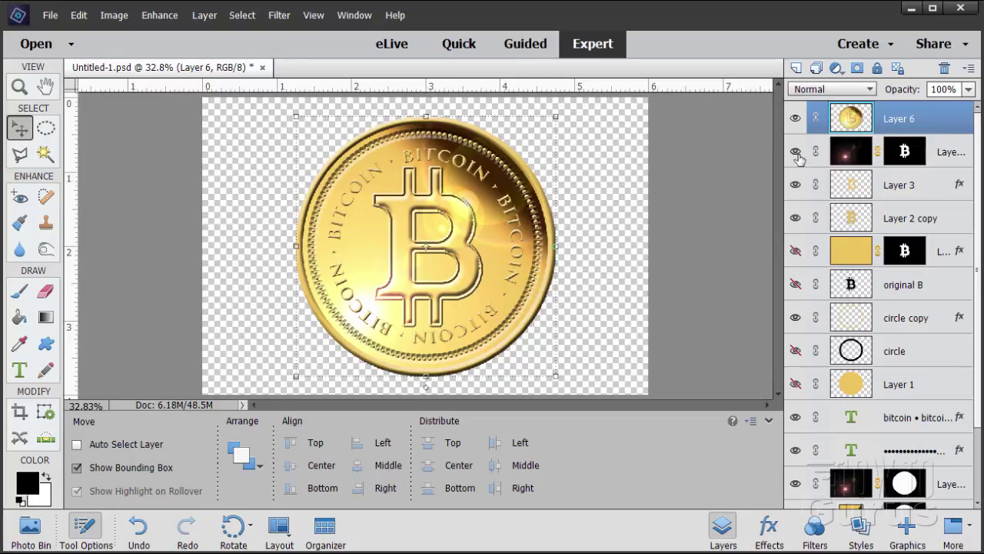
Hide all the individual layers beneath the merged coin layer and check the merged coin by toggling its visibility
{"action": "left_click", "coordinate": [795, 185]}
{"action": "left_click", "coordinate": [796, 416]}
{"action": "scroll", "coordinate": [980, 329], "scroll_direction": "down", "scroll_amount": 3}
{"action": "left_click", "coordinate": [796, 394]}
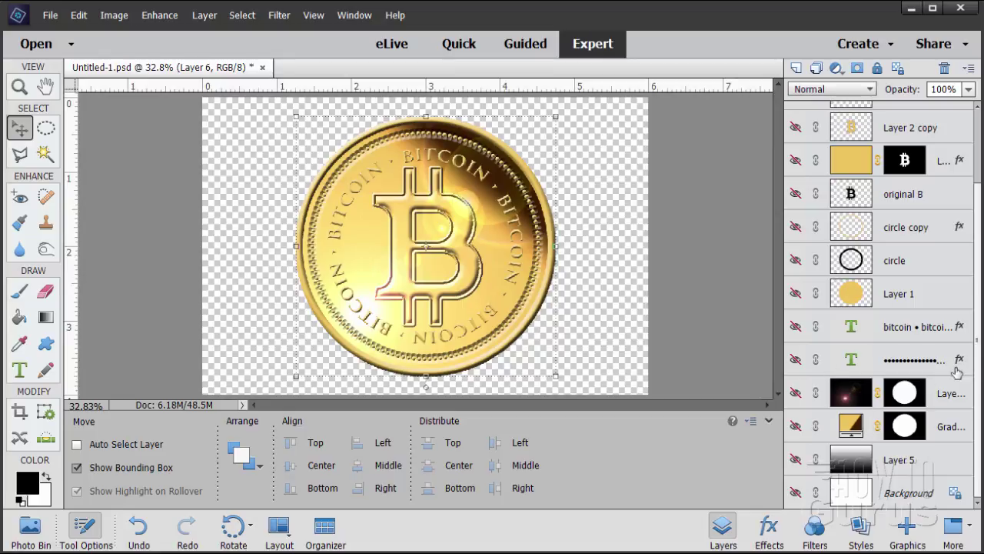
{"action": "scroll", "coordinate": [981, 343], "scroll_direction": "up", "scroll_amount": 3}
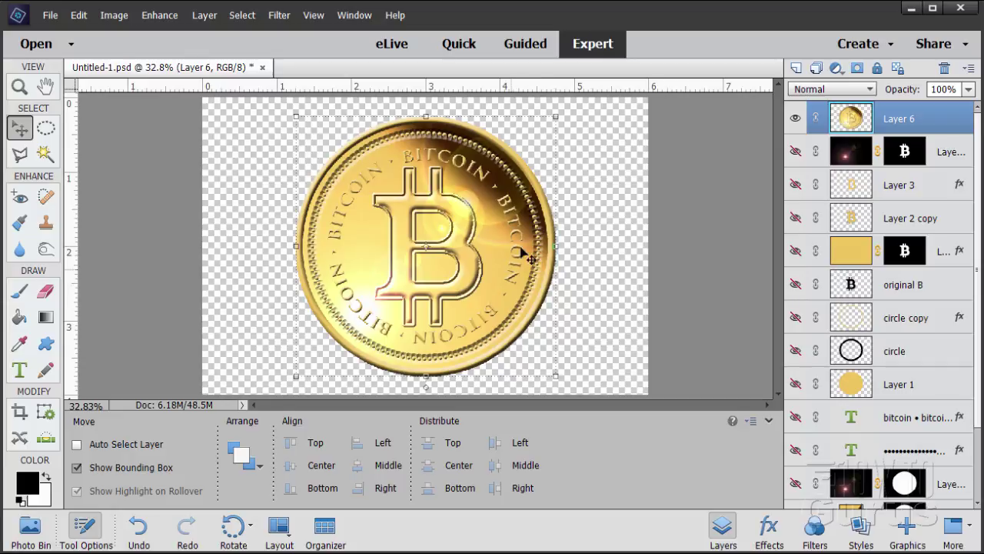
{"action": "left_click", "coordinate": [796, 118]}
{"action": "left_click", "coordinate": [795, 119]}
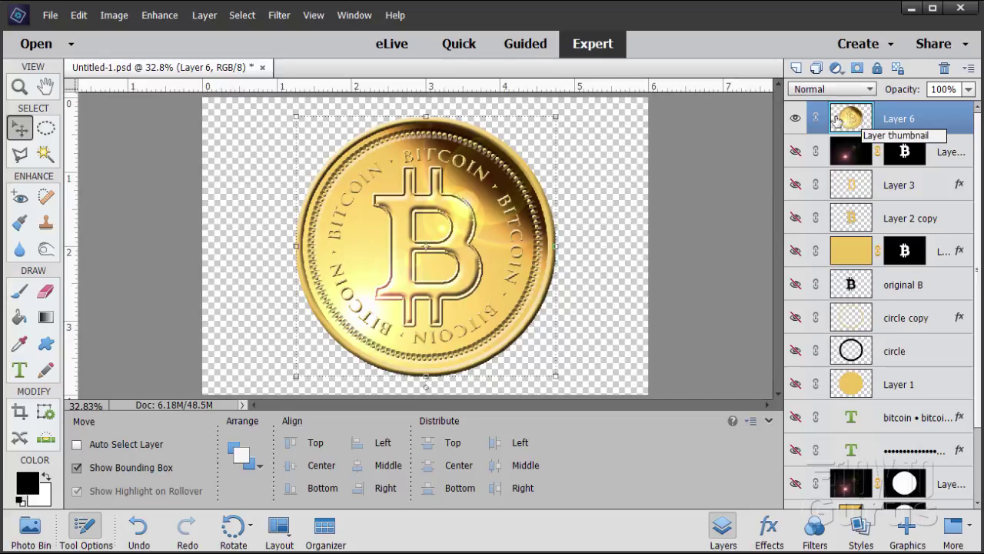
Duplicate the merged coin layer and scale the copy to 92% width with unconstrained proportions, keeping 100% height
{"action": "left_click_drag", "start_coordinate": [851, 123], "coordinate": [796, 68]}
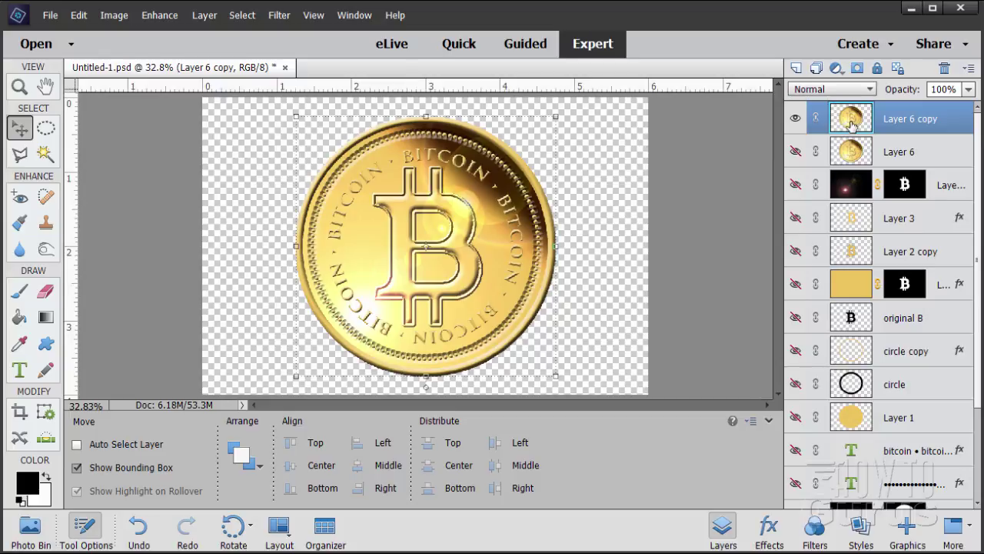
{"action": "key", "text": "ctrl+t"}
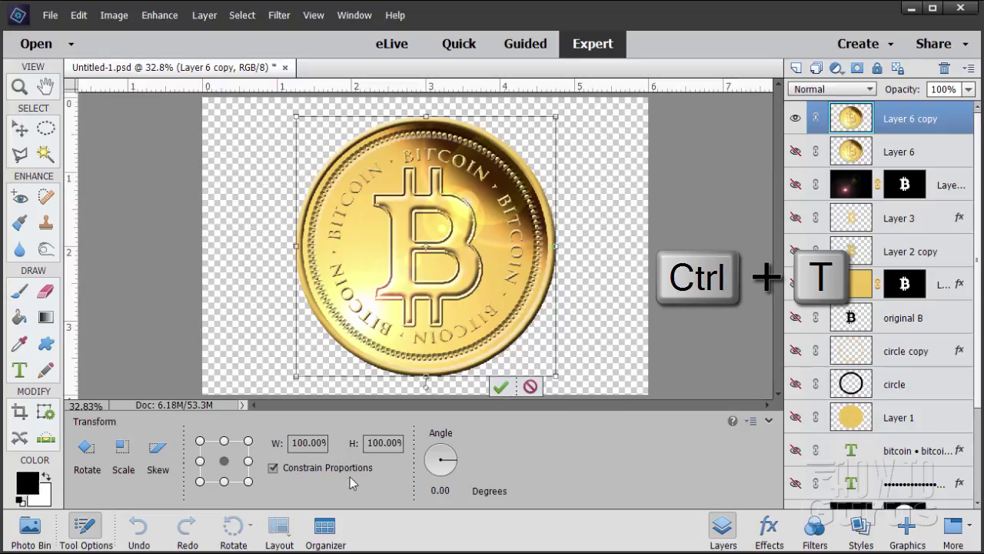
{"action": "left_click", "coordinate": [273, 468]}
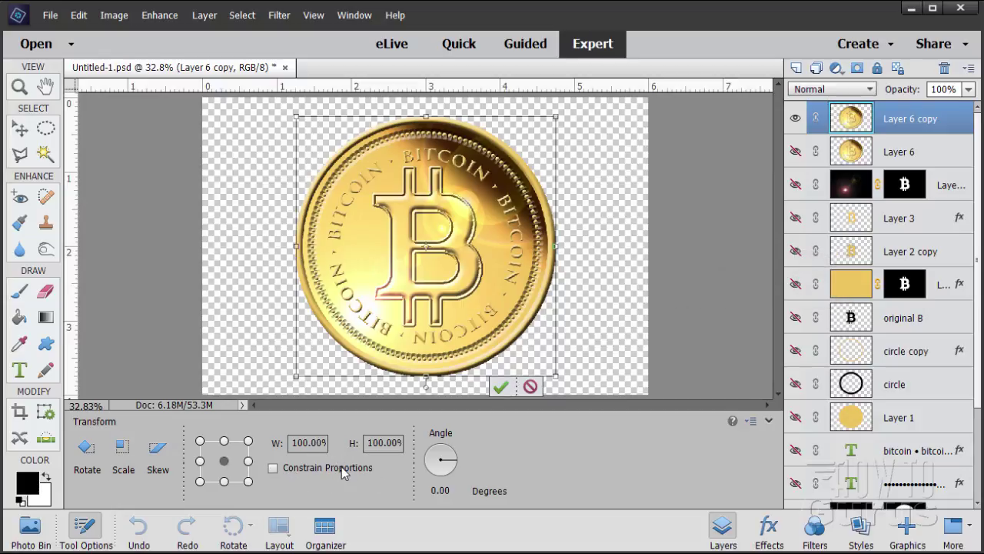
{"action": "left_click_drag", "start_coordinate": [292, 442], "coordinate": [346, 450]}
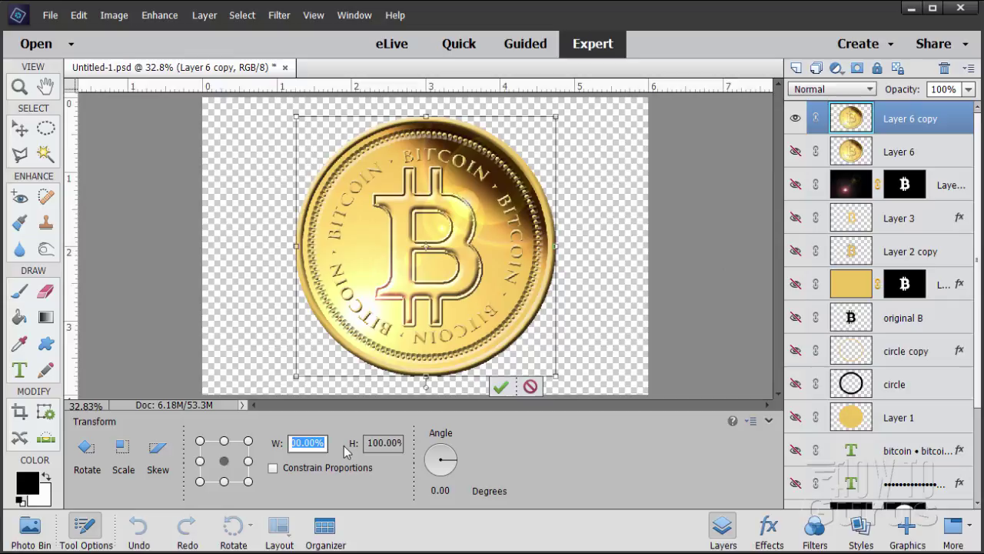
{"action": "type", "text": "92"}
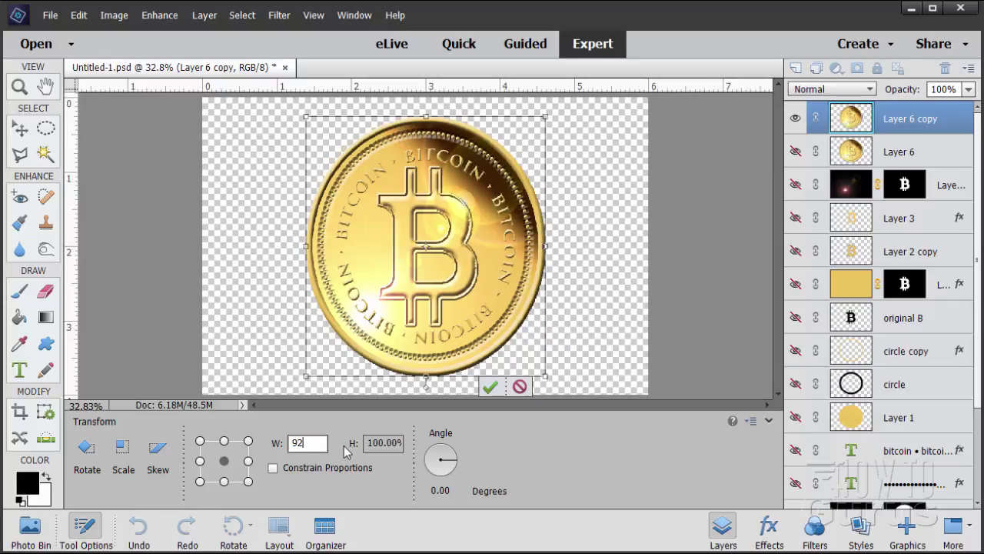
{"action": "left_click", "coordinate": [486, 389]}
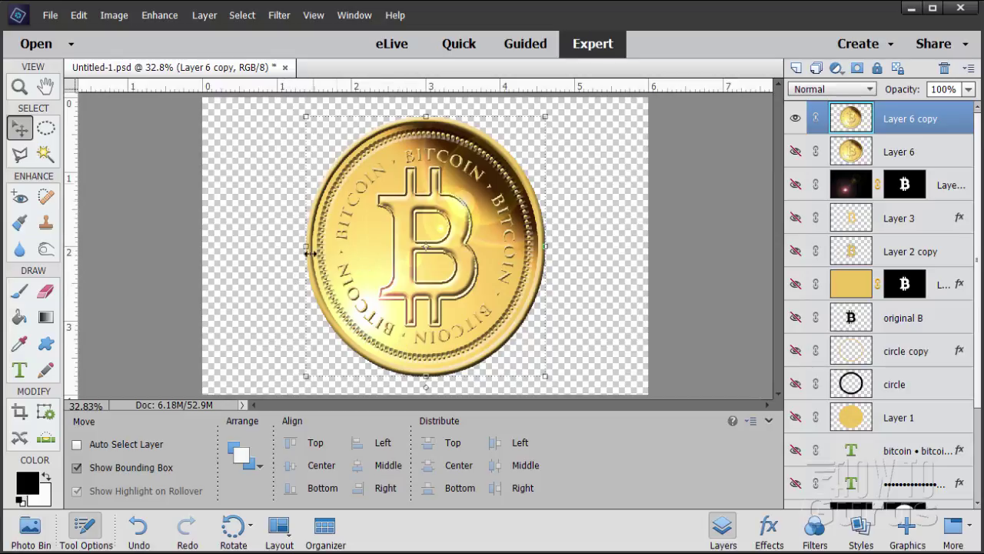
Show the guides and add a new vertical guide at position 1.29
{"action": "left_click", "coordinate": [313, 16]}
{"action": "left_click", "coordinate": [323, 175]}
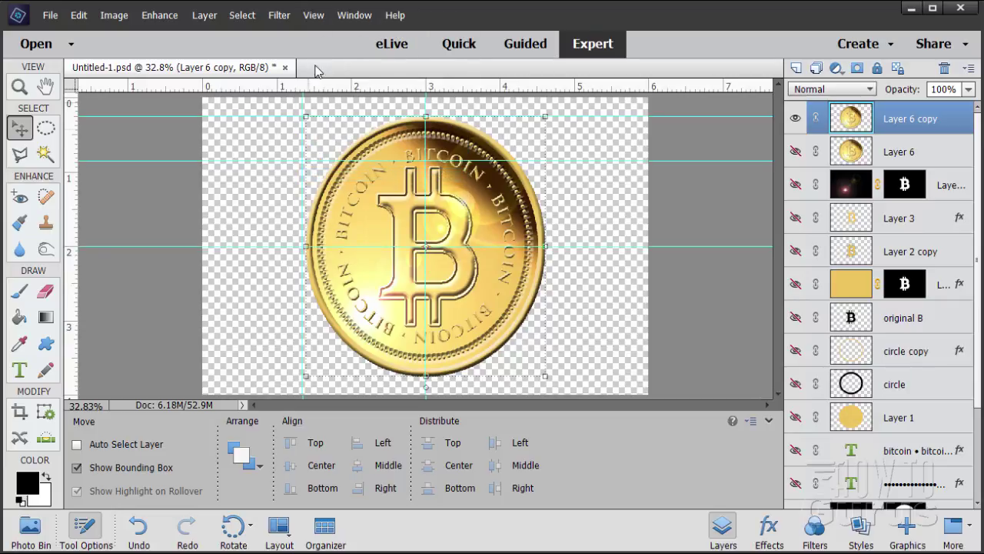
{"action": "left_click", "coordinate": [313, 15]}
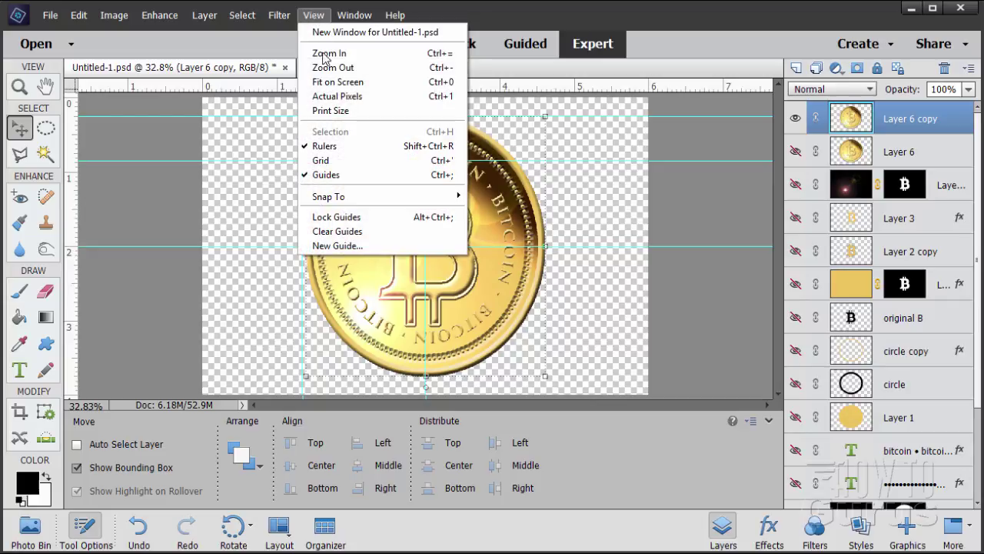
{"action": "left_click", "coordinate": [345, 246]}
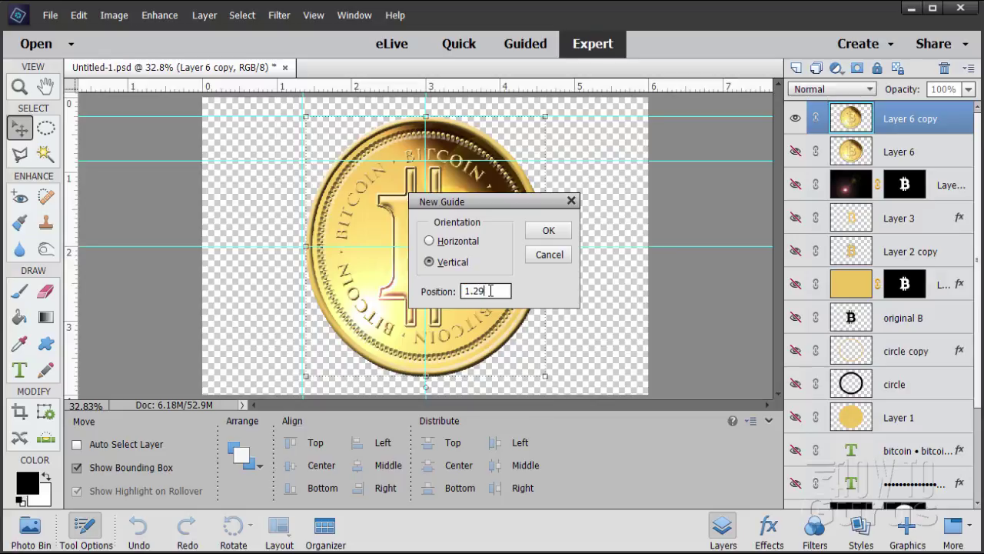
{"action": "left_click", "coordinate": [547, 232]}
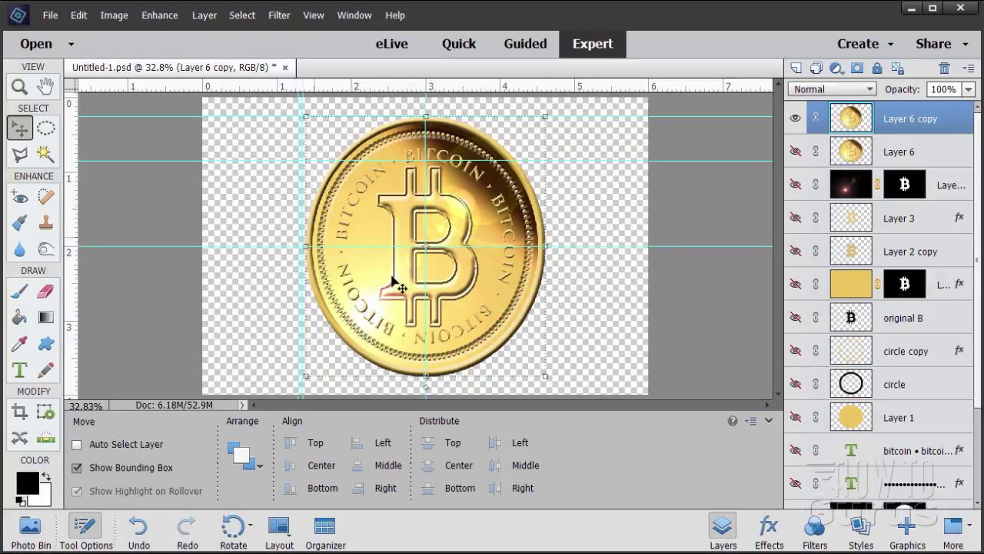
Turn the white Background layer's visibility back on
{"action": "scroll", "coordinate": [980, 353], "scroll_direction": "down", "scroll_amount": 4}
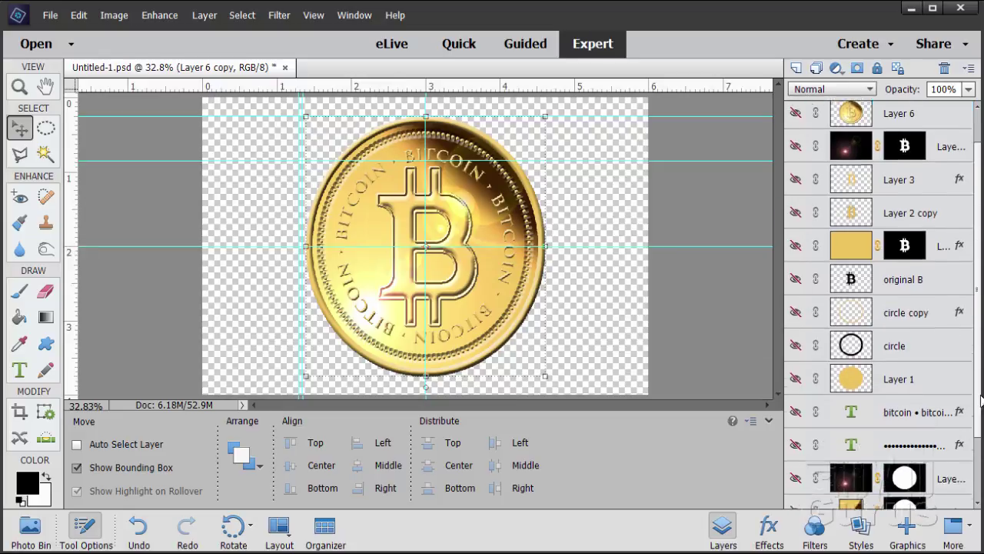
{"action": "left_click", "coordinate": [795, 495]}
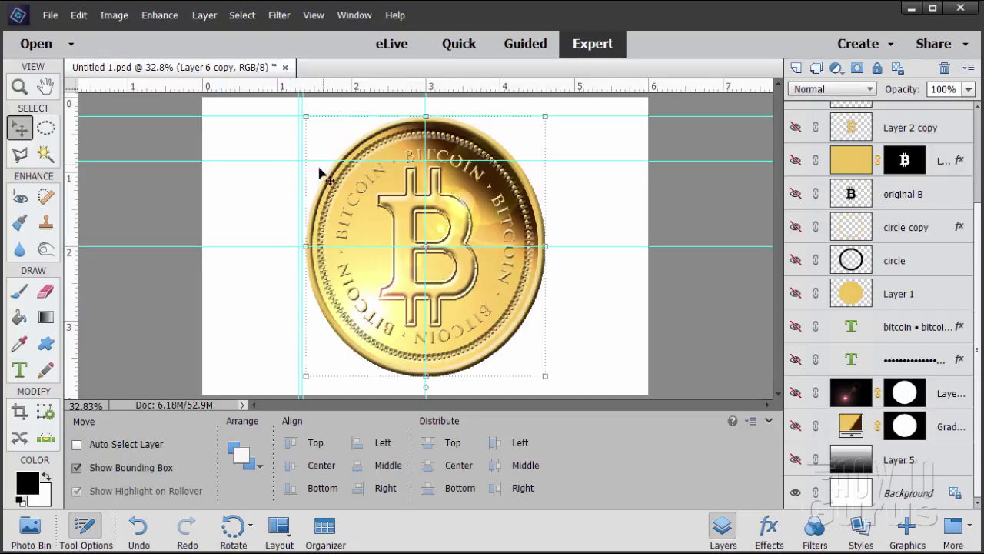
{"action": "scroll", "coordinate": [975, 378], "scroll_direction": "up", "scroll_amount": 3}
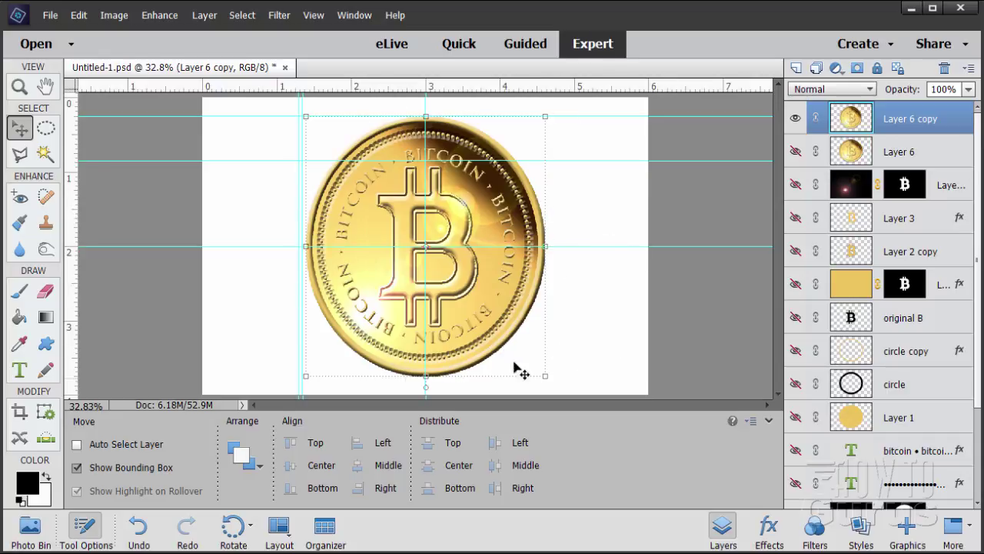
Select the narrowed coin by picking the empty area around it with the Magic Wand at tolerance 32 and inverting the selection
{"action": "left_click", "coordinate": [46, 154]}
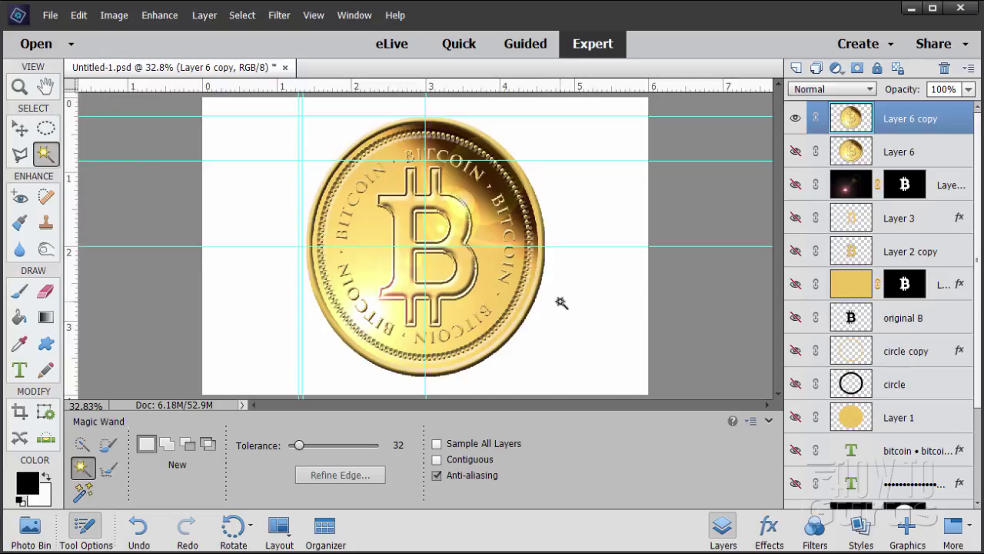
{"action": "left_click", "coordinate": [593, 335]}
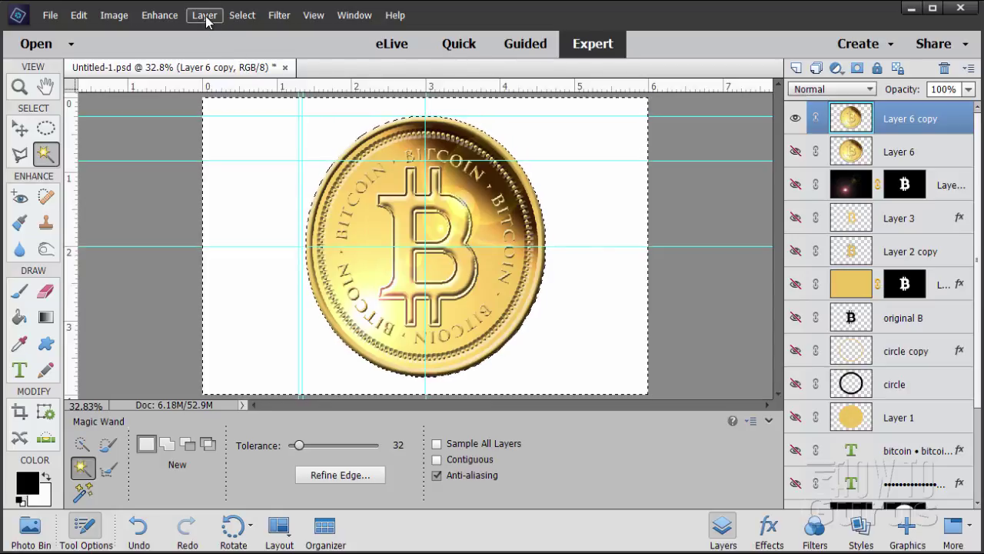
{"action": "left_click", "coordinate": [243, 15]}
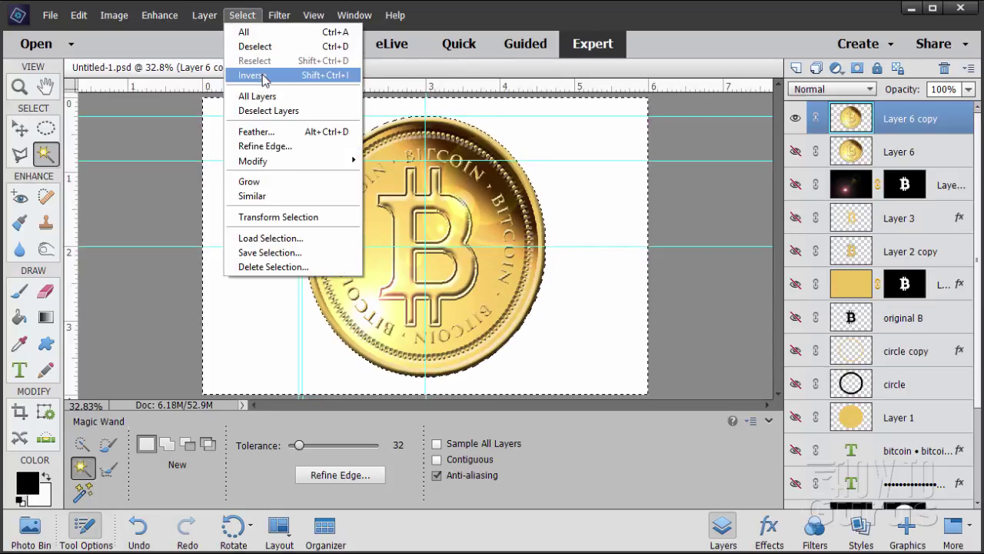
{"action": "left_click", "coordinate": [254, 75]}
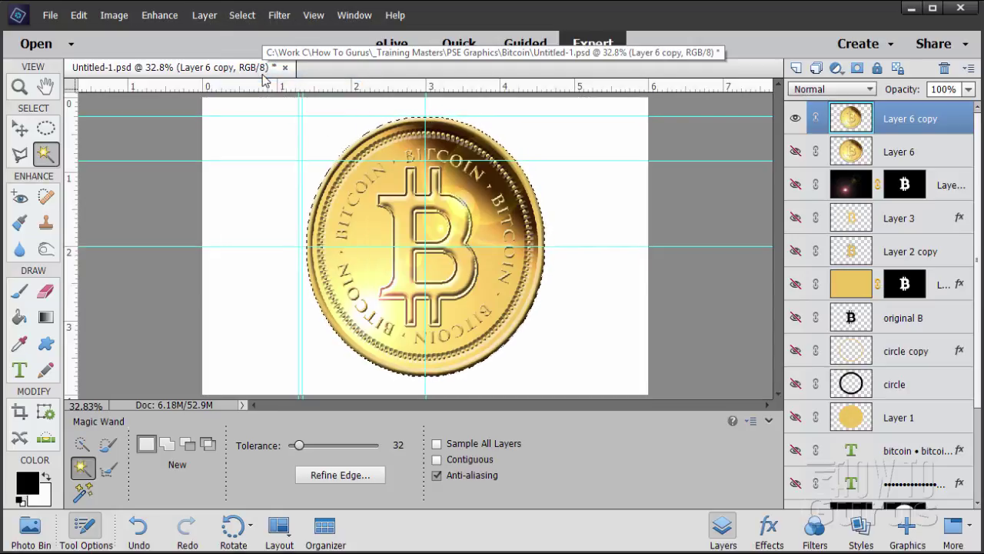
Save the narrowed coin's selection as a new selection named "coin turned"
{"action": "left_click", "coordinate": [242, 16]}
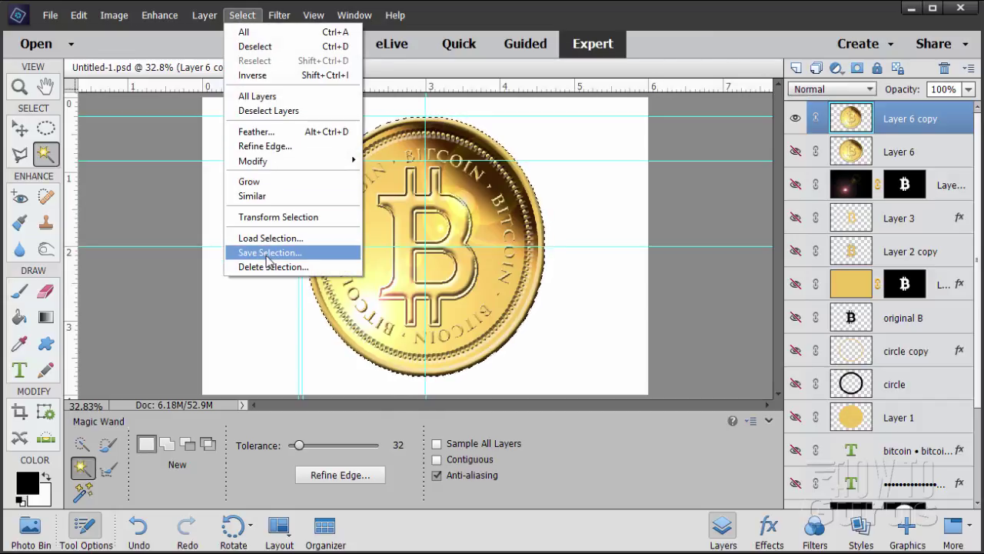
{"action": "left_click", "coordinate": [266, 253]}
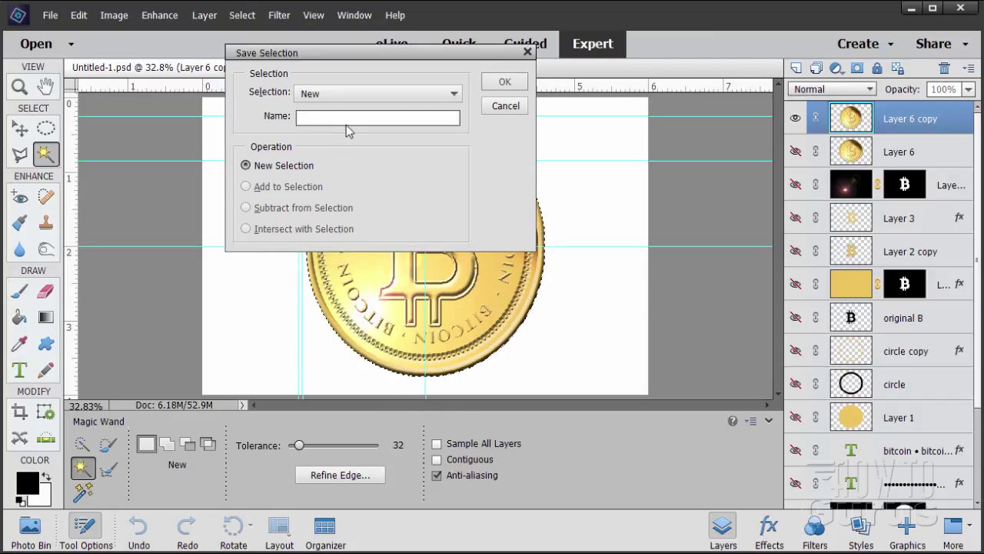
{"action": "type", "text": "coin turn"}
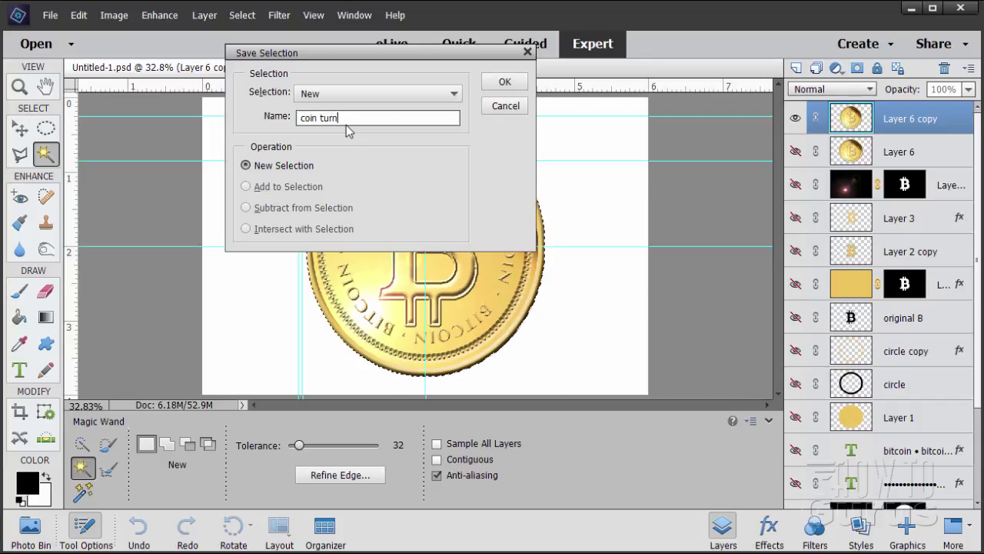
{"action": "type", "text": "ed"}
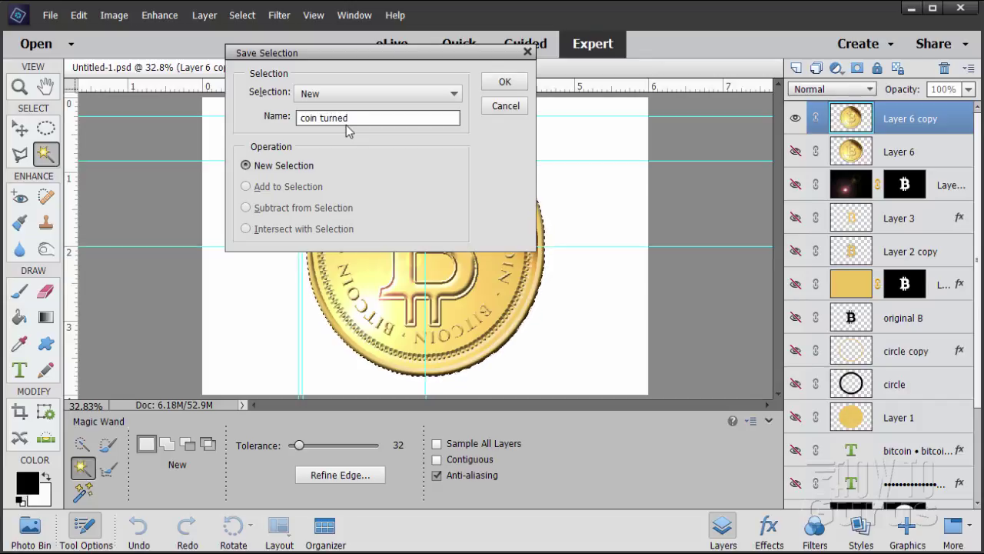
{"action": "left_click", "coordinate": [504, 83]}
Nudge the coin selection left to the outermost vertical guide and add a new empty layer directly above Layer 6
{"action": "key", "text": "Left"}
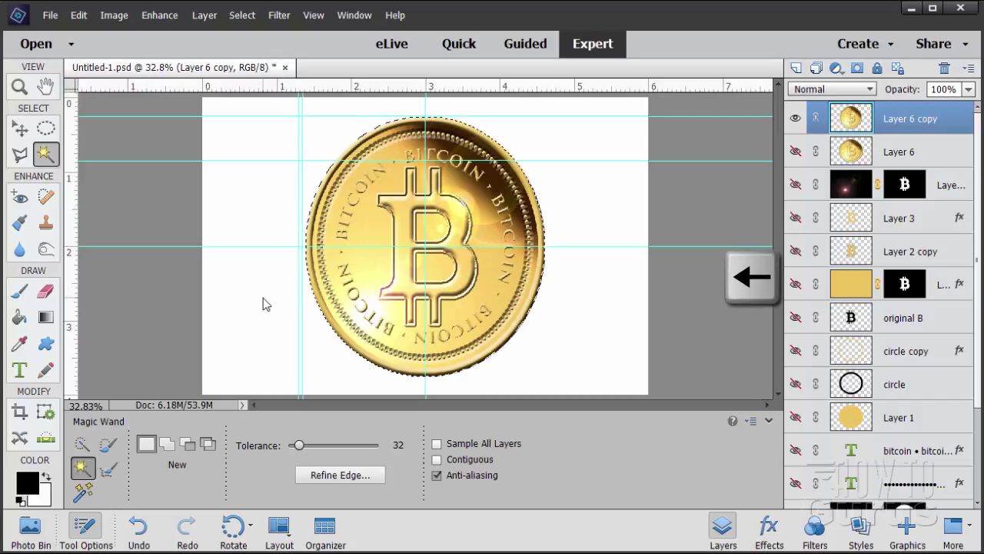
{"action": "key", "text": "Left"}
{"action": "key", "text": "Left"}
{"action": "key", "text": "Left"}
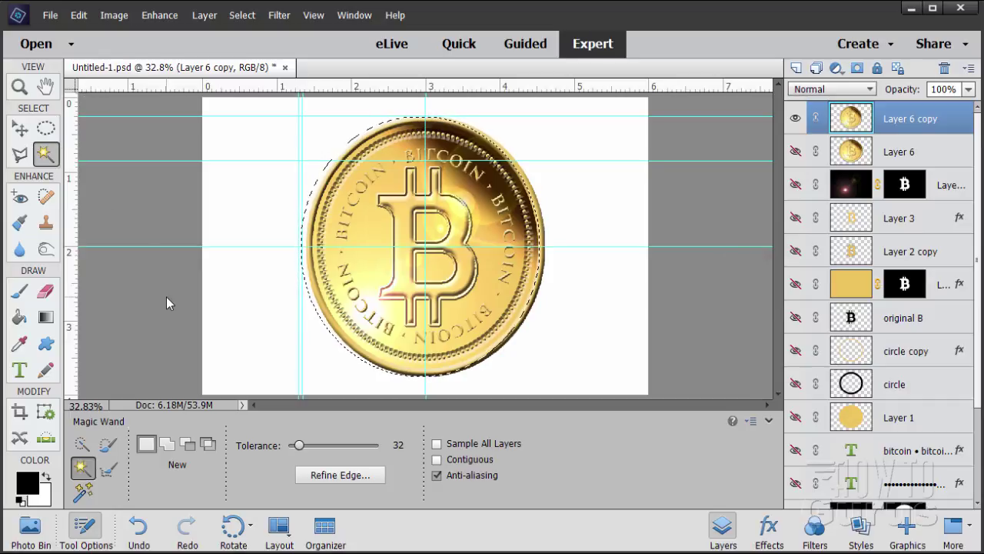
{"action": "key", "text": "Left"}
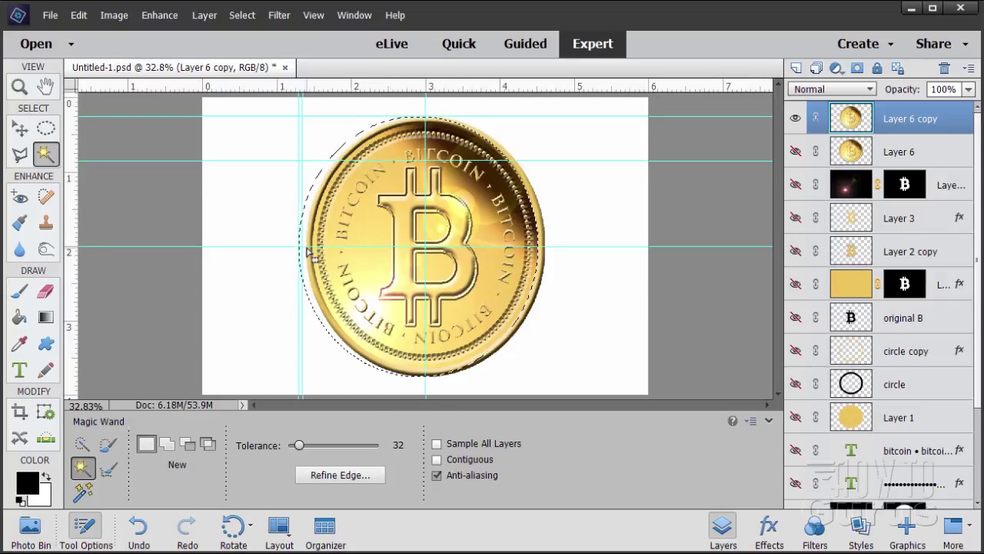
{"action": "left_click", "coordinate": [932, 153]}
{"action": "left_click", "coordinate": [798, 68]}
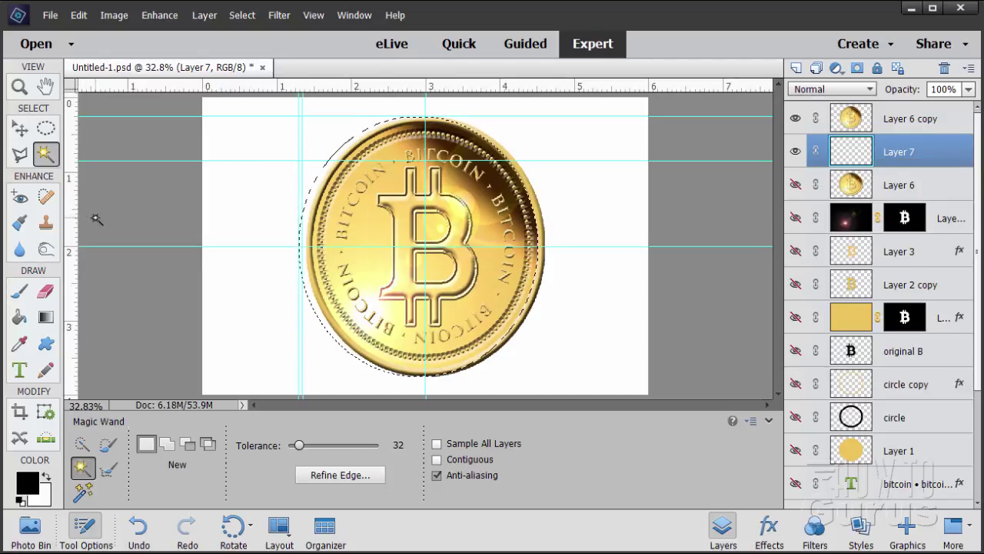
Edit the Foreground to Background gradient for the Gradient tool and set its starting colour stop to efbd4b
{"action": "left_click", "coordinate": [47, 320]}
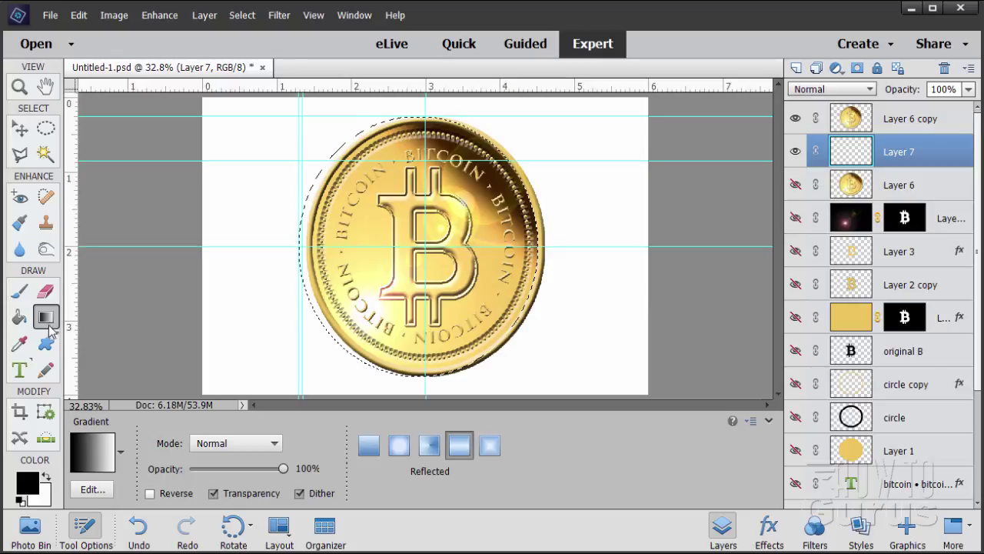
{"action": "left_click", "coordinate": [98, 452]}
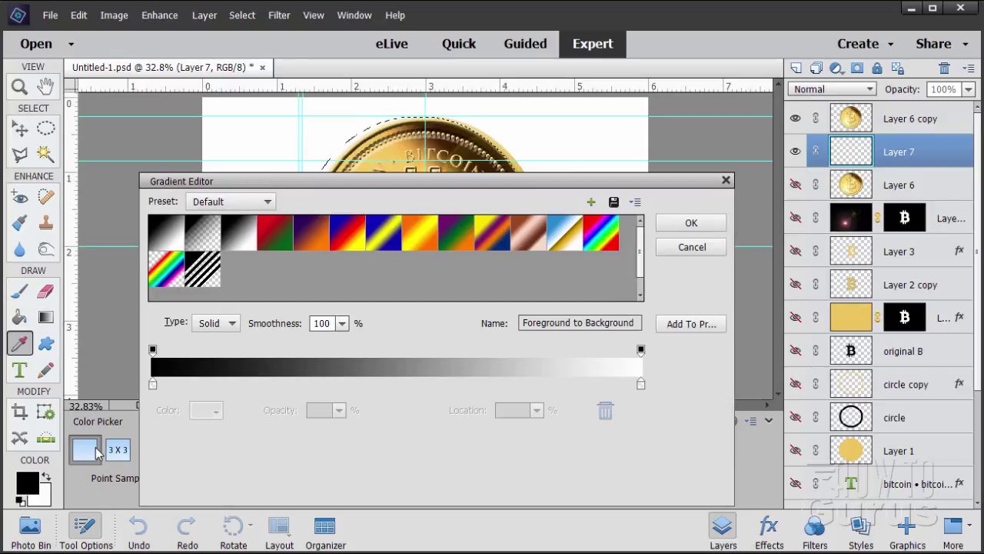
{"action": "left_click", "coordinate": [153, 385]}
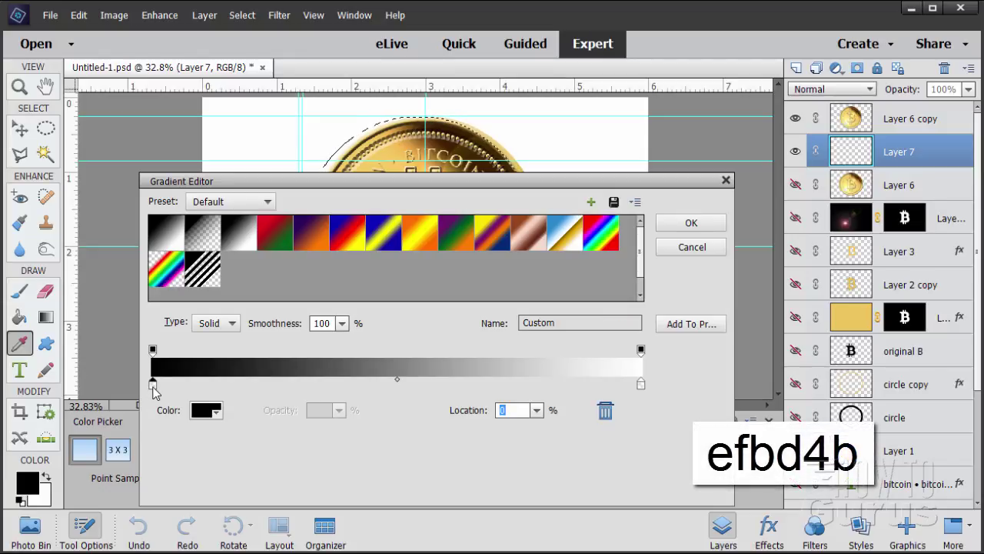
{"action": "left_click", "coordinate": [203, 410]}
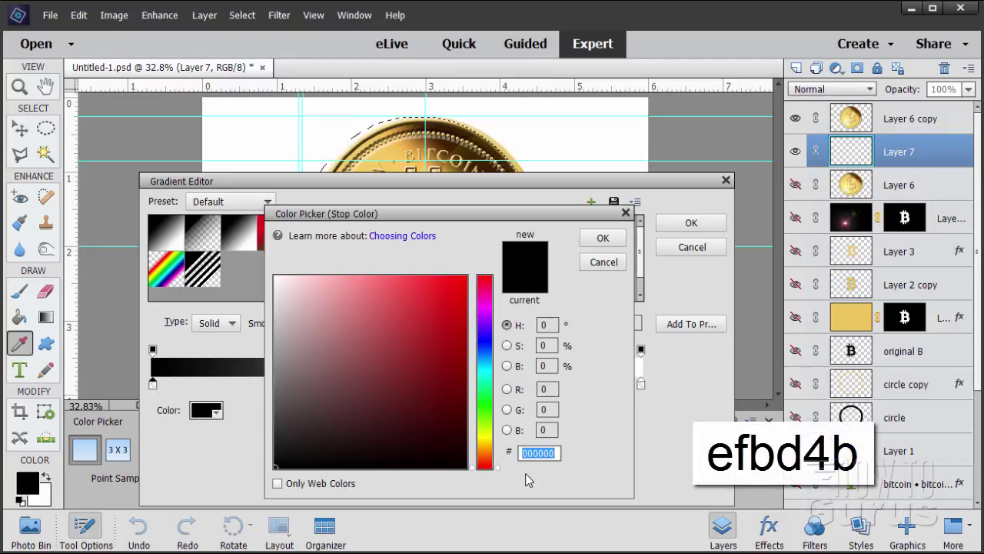
{"action": "left_click", "coordinate": [533, 453]}
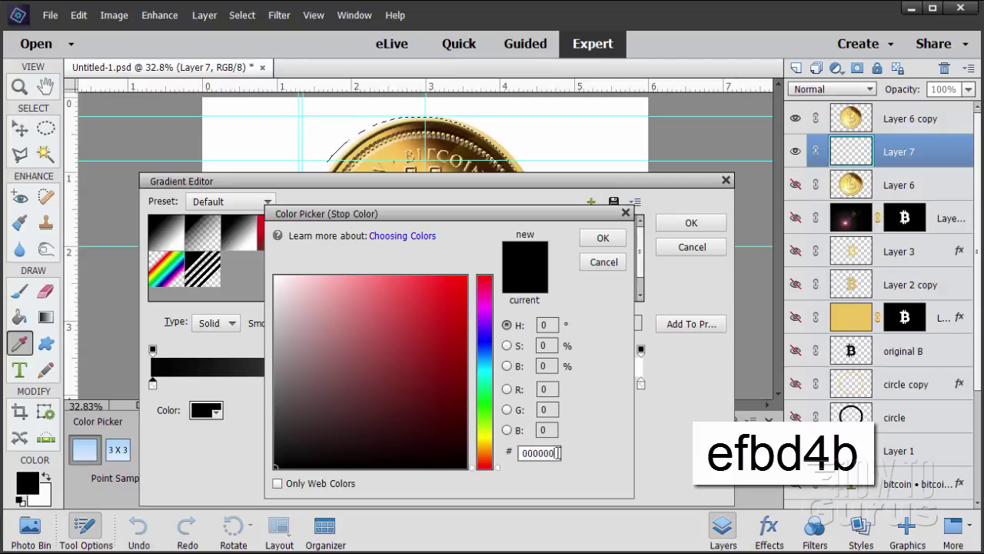
{"action": "double_click", "coordinate": [558, 453]}
{"action": "type", "text": "efb"}
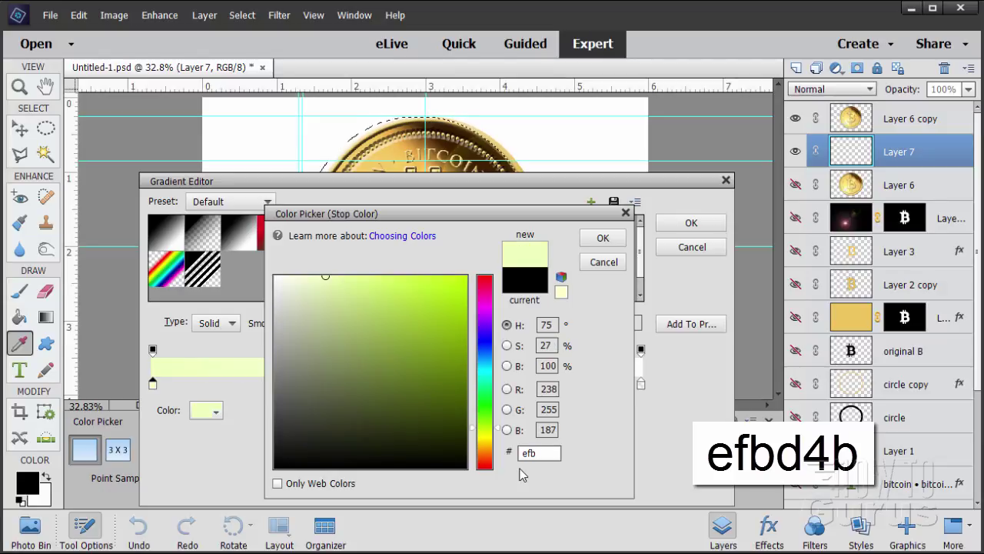
{"action": "type", "text": "d4b"}
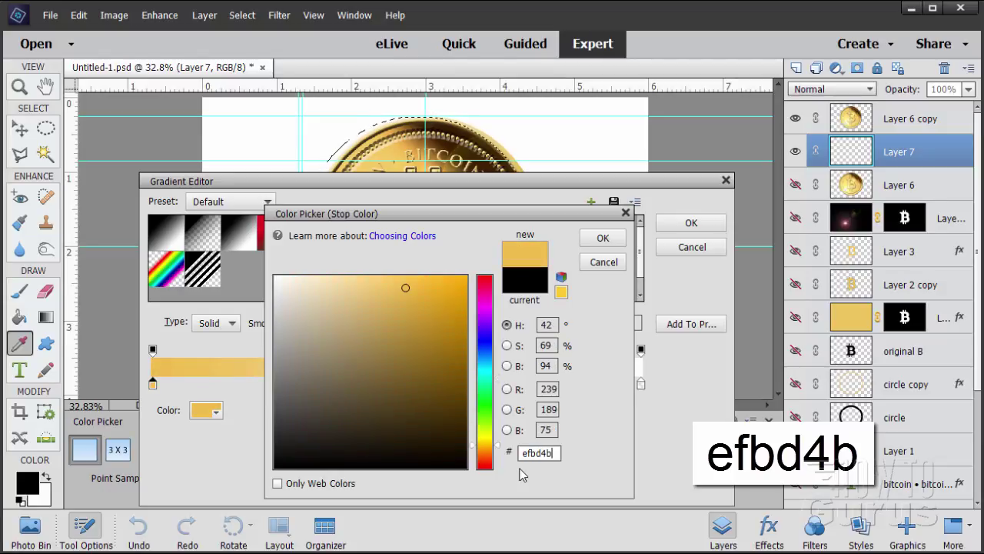
{"action": "left_click", "coordinate": [608, 237]}
Set the gradient's ending colour stop to 3c1e01 and accept the custom gradient
{"action": "left_click", "coordinate": [641, 385]}
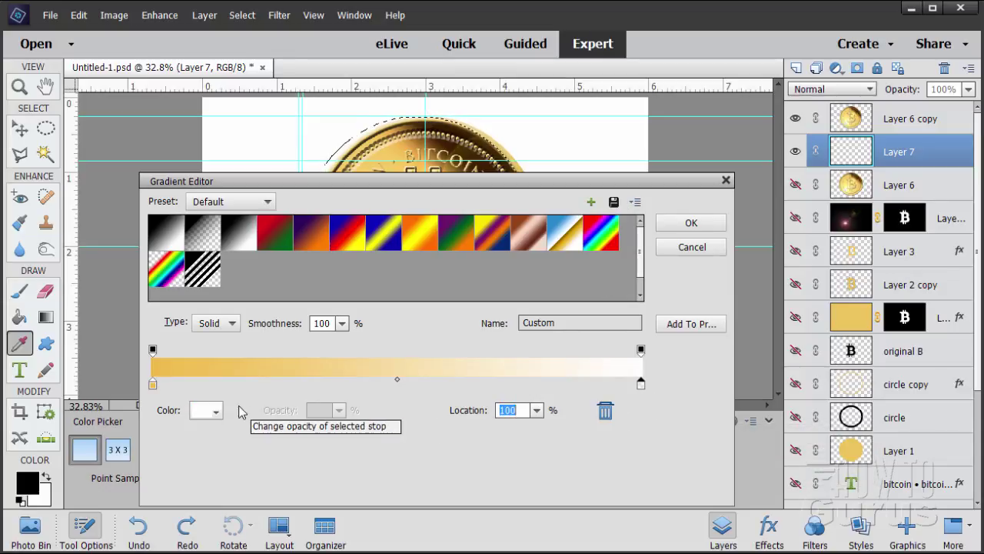
{"action": "left_click", "coordinate": [205, 413]}
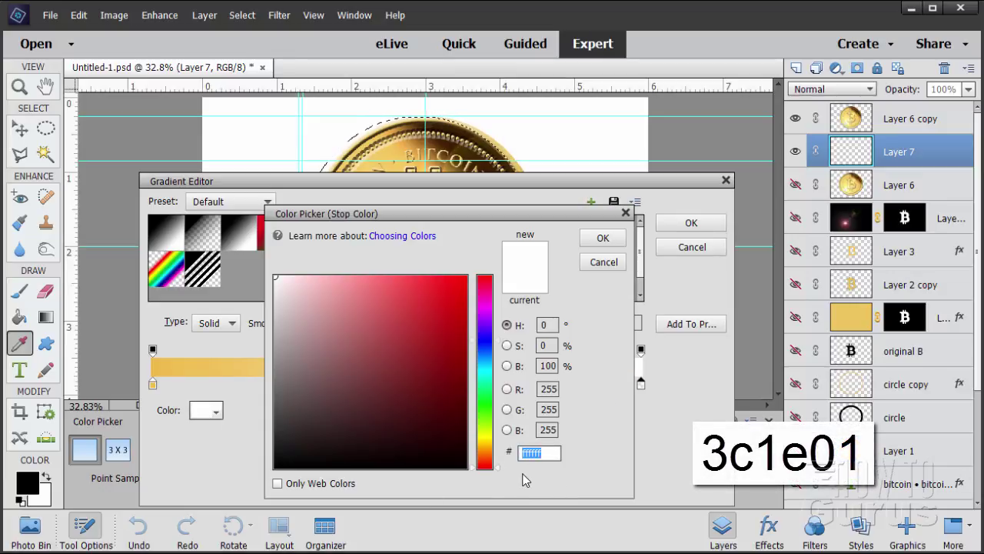
{"action": "type", "text": "3c1"}
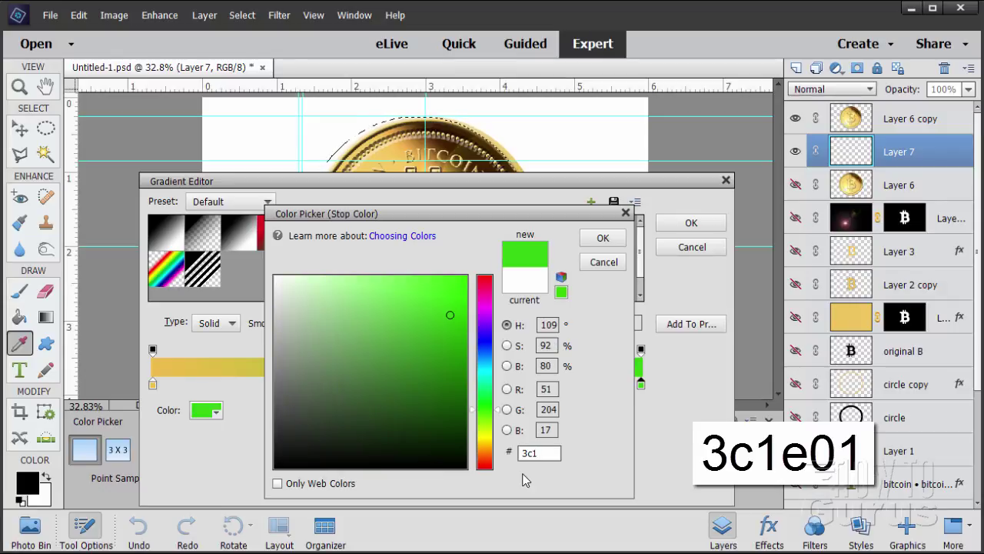
{"action": "type", "text": "e01"}
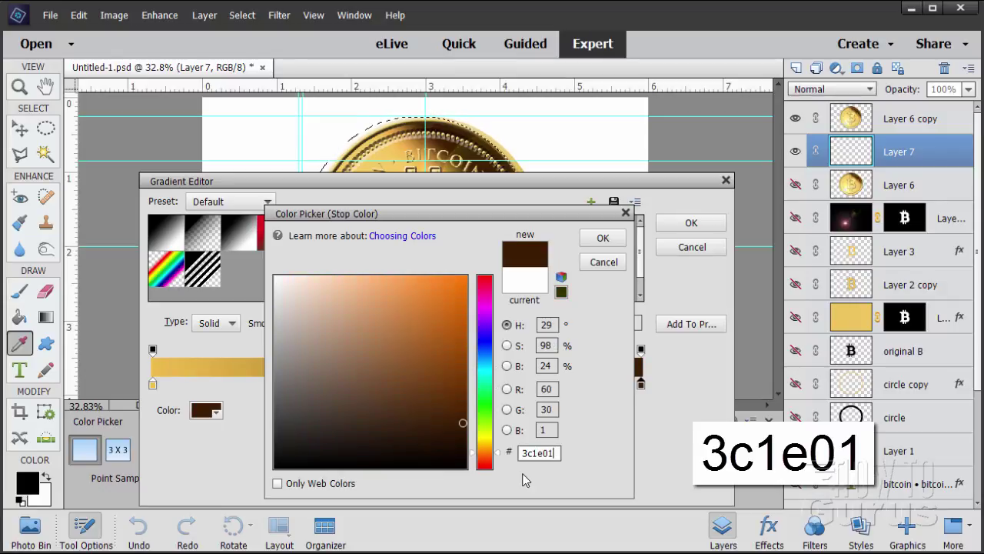
{"action": "left_click", "coordinate": [604, 240]}
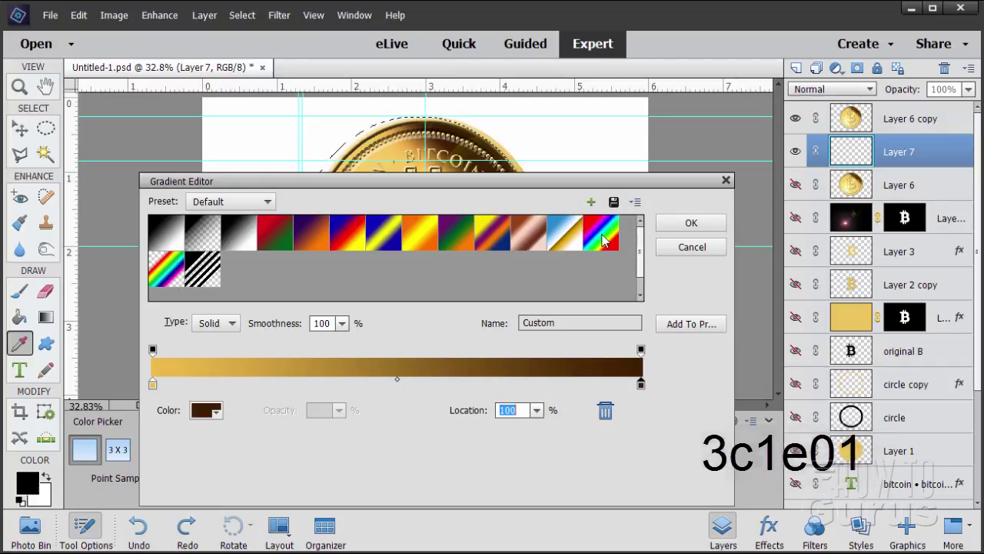
{"action": "left_click", "coordinate": [691, 223]}
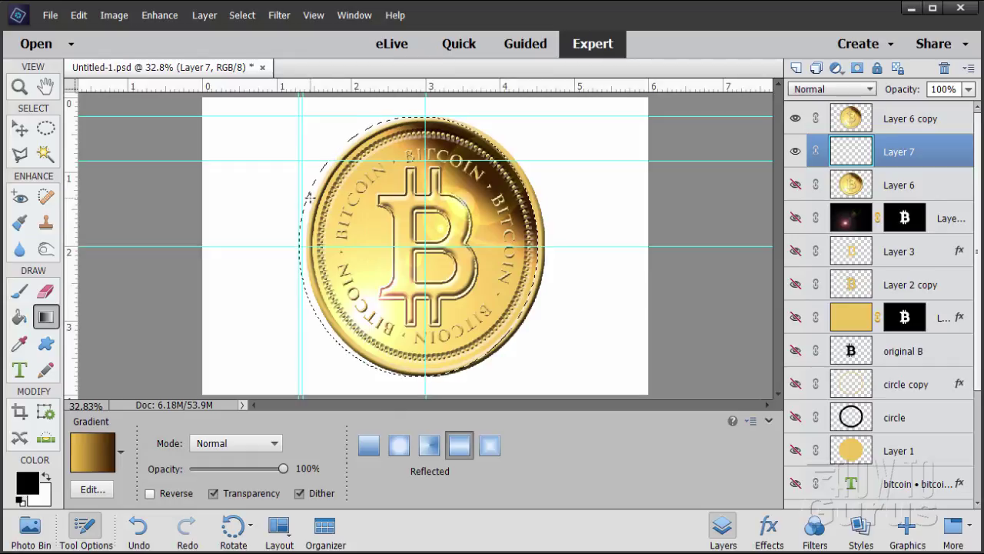
Fill the shifted selection on the new layer with the reflected gold-to-brown gradient running vertically, and hide the guides
{"action": "left_click_drag", "start_coordinate": [311, 98], "coordinate": [311, 94]}
{"action": "key", "text": "shift"}
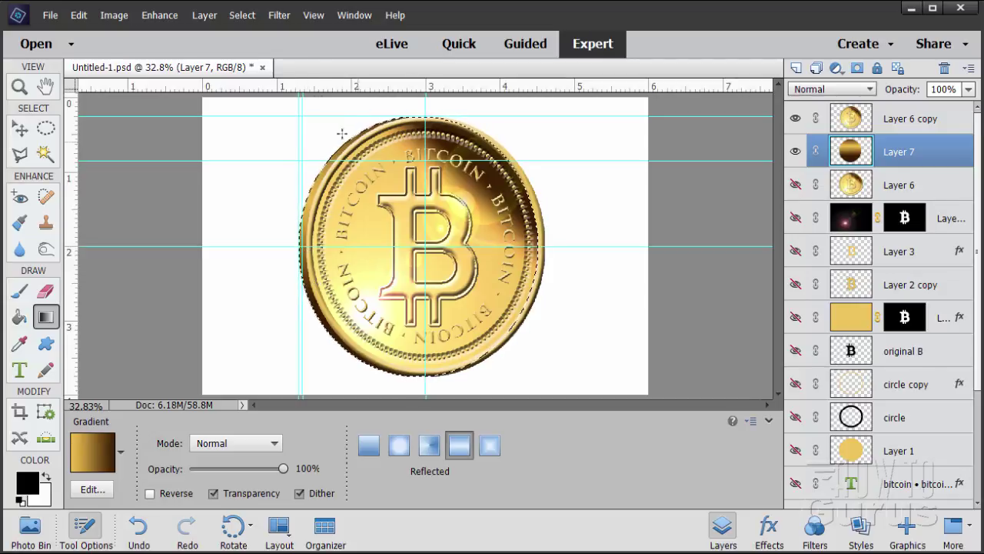
{"action": "left_click", "coordinate": [312, 15]}
{"action": "left_click", "coordinate": [335, 176]}
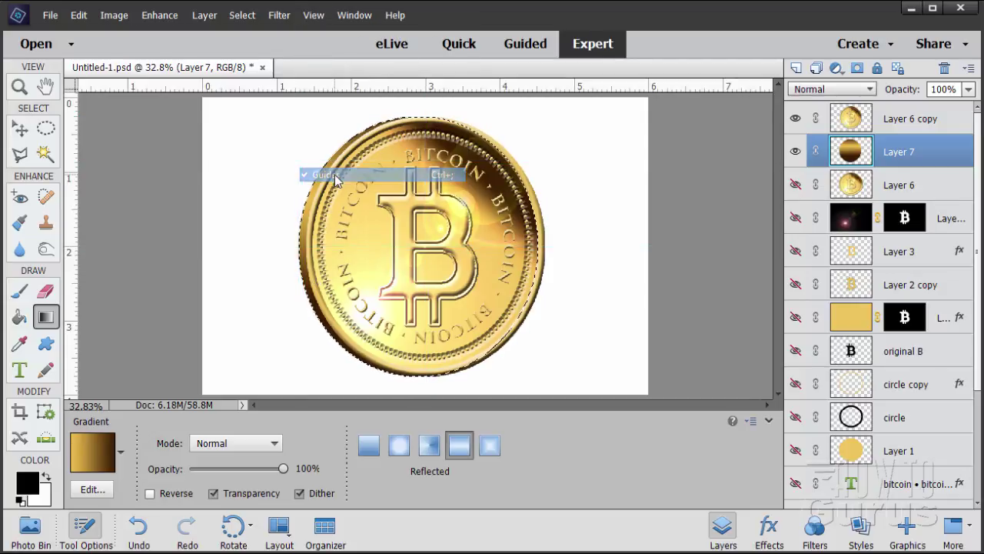
Load the saved "coin turned" selection and delete that area from the gradient layer to leave only the coin's edge
{"action": "key", "text": "v"}
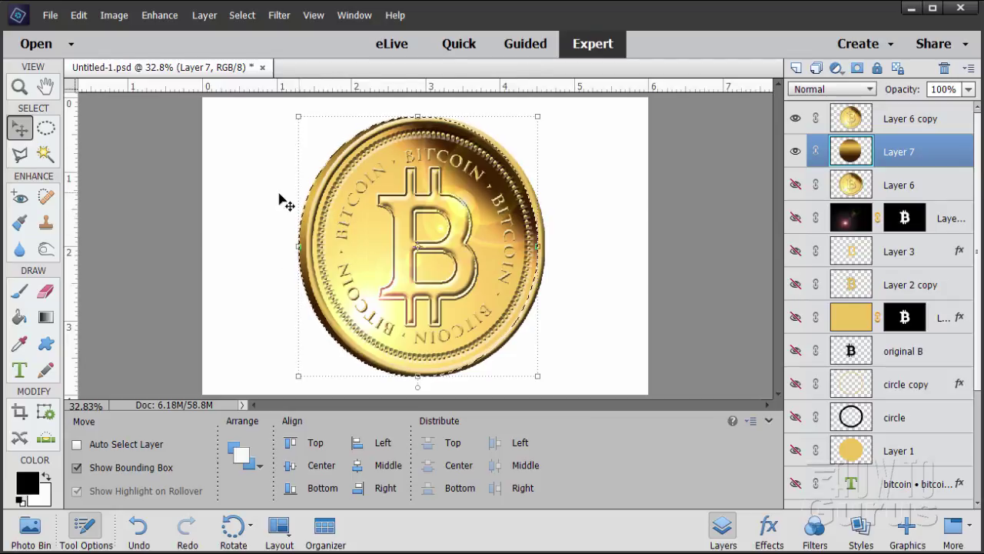
{"action": "left_click", "coordinate": [242, 15]}
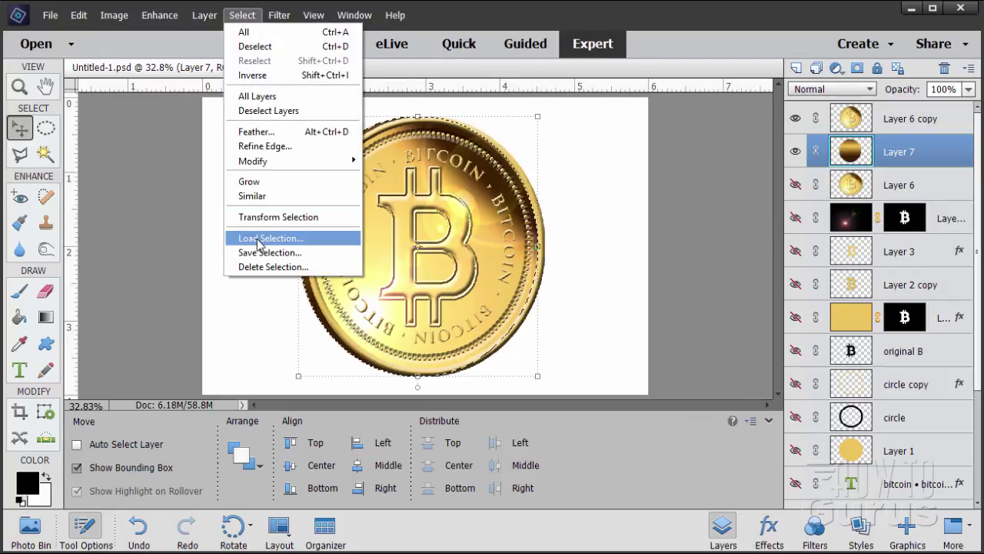
{"action": "left_click", "coordinate": [261, 239]}
{"action": "left_click", "coordinate": [396, 96]}
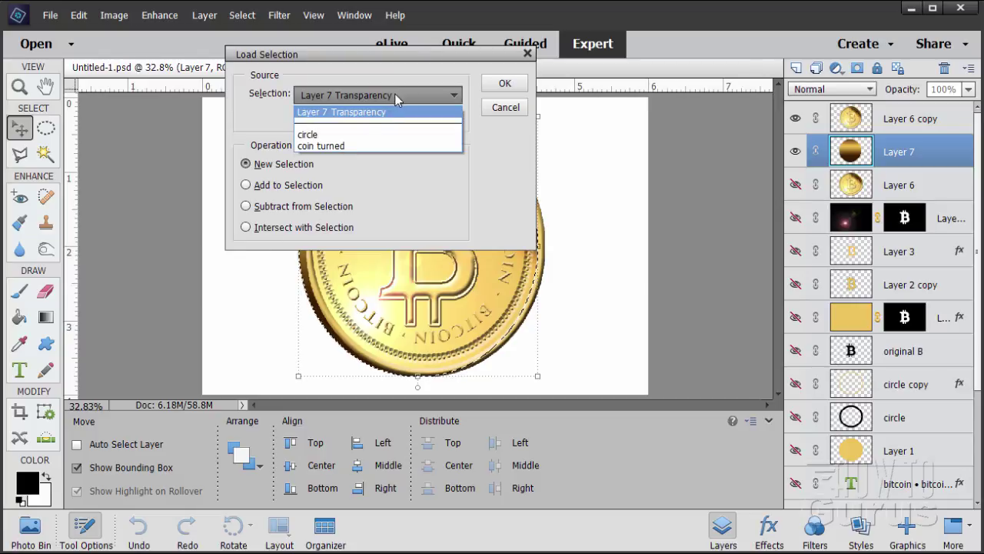
{"action": "left_click", "coordinate": [318, 146]}
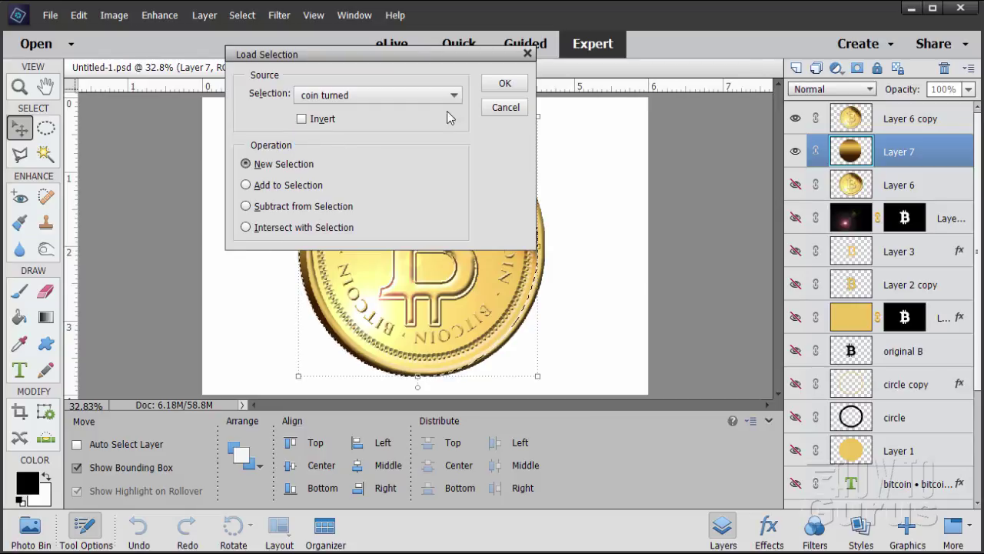
{"action": "left_click", "coordinate": [501, 85]}
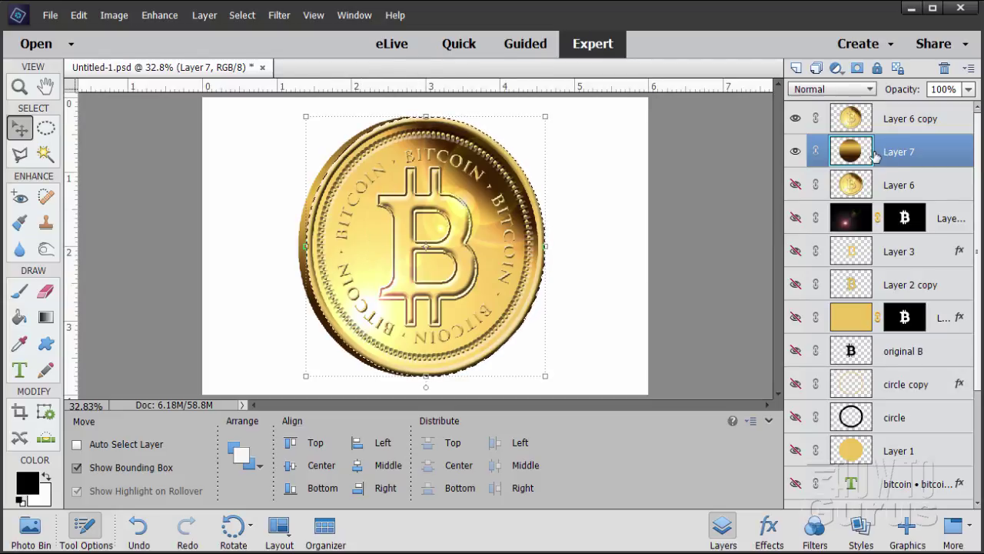
{"action": "key", "text": "Delete"}
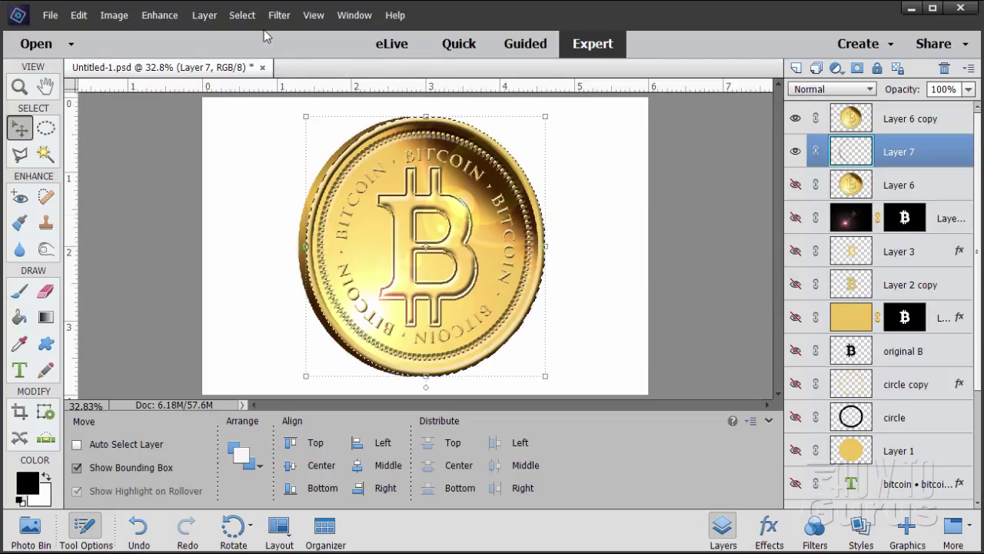
Deselect everything and briefly hide the Layer 6 copy coin to inspect the crescent-shaped edge alone
{"action": "left_click", "coordinate": [241, 15]}
{"action": "left_click", "coordinate": [244, 46]}
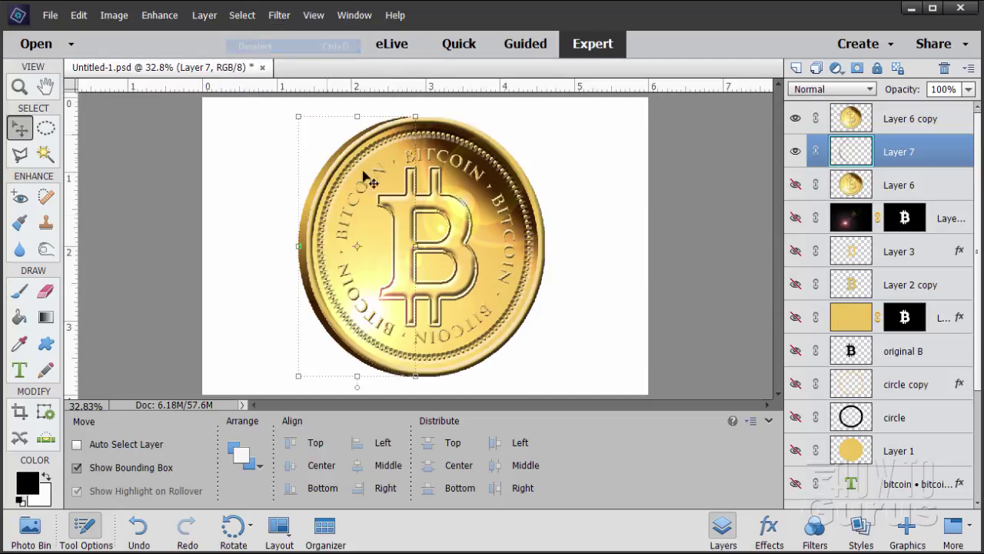
{"action": "left_click", "coordinate": [796, 119]}
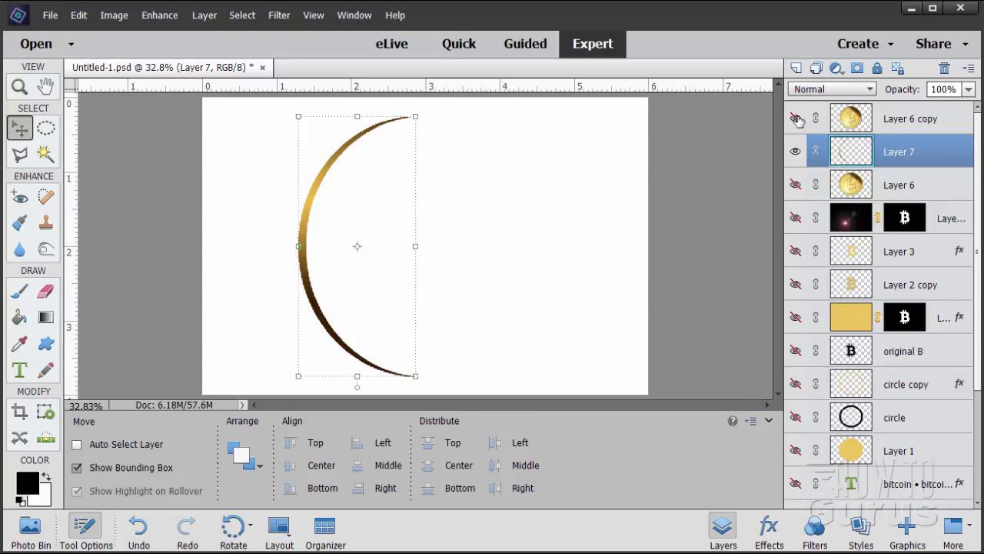
{"action": "left_click", "coordinate": [796, 119]}
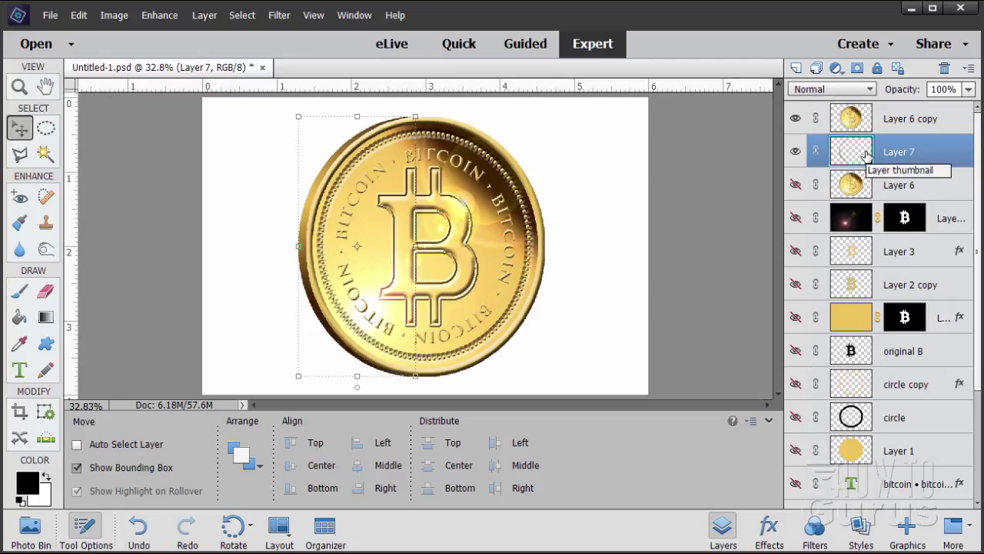
Apply the Simple Sharp Inner bevel style to the coin's edge on Layer 7 and set the bevel size to 4 px
{"action": "left_click", "coordinate": [863, 529]}
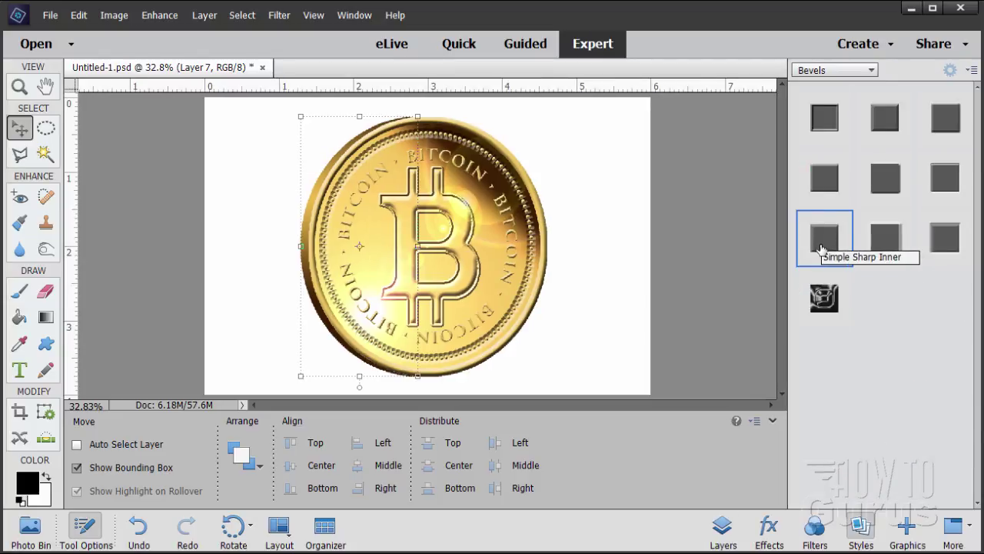
{"action": "left_click", "coordinate": [822, 248]}
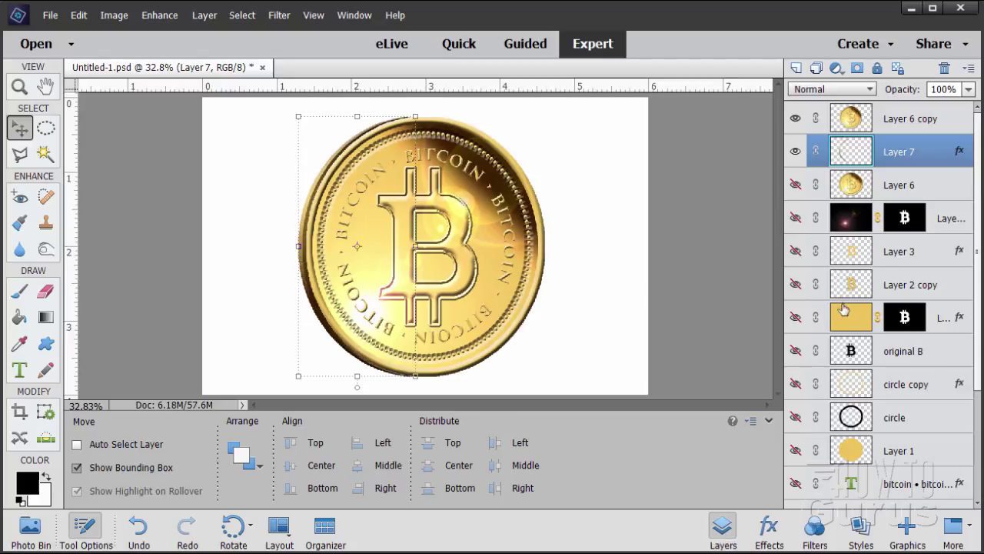
{"action": "double_click", "coordinate": [958, 154]}
{"action": "left_click", "coordinate": [799, 361]}
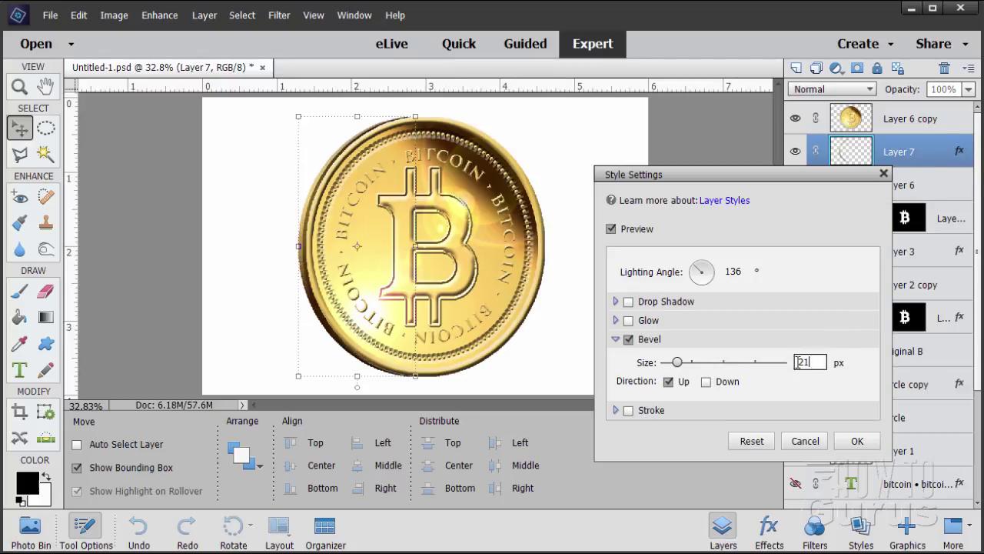
{"action": "double_click", "coordinate": [798, 362]}
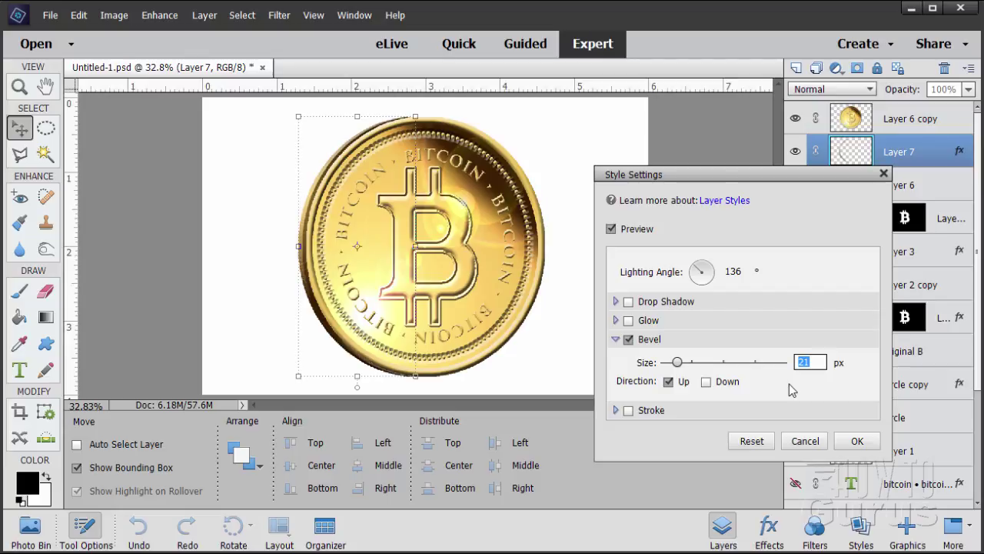
{"action": "type", "text": "4"}
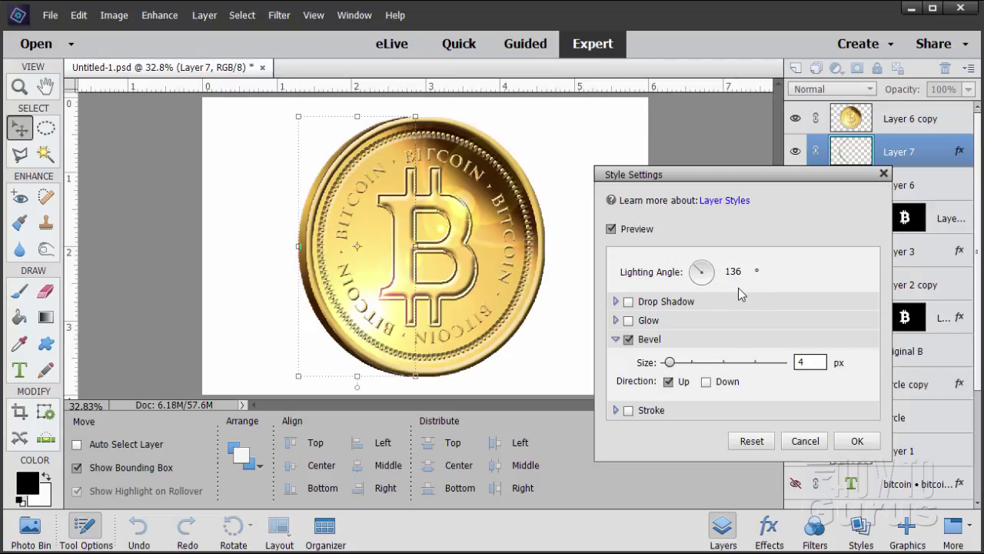
{"action": "left_click", "coordinate": [857, 441]}
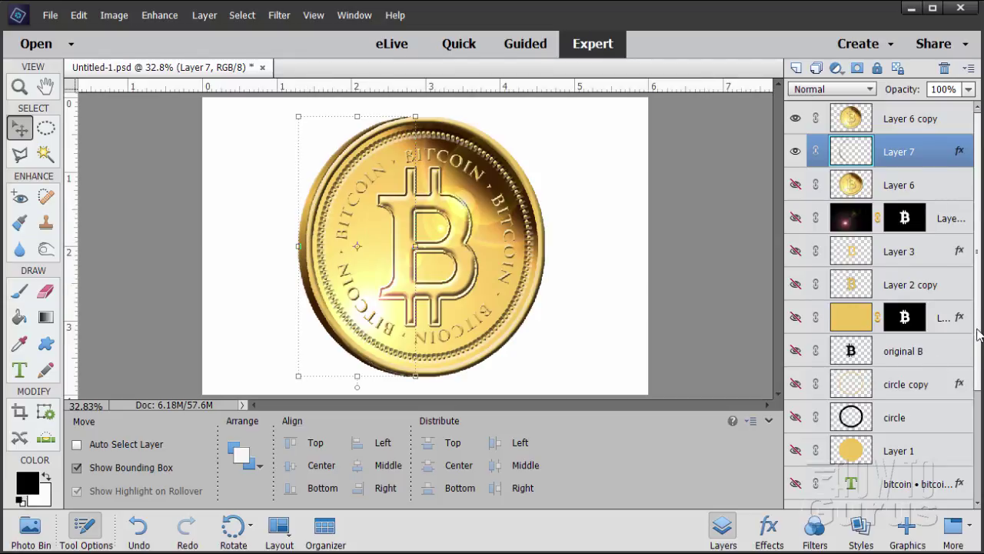
Show the white-to-black gradient background on Layer 5 behind the coin
{"action": "scroll", "coordinate": [976, 333], "scroll_direction": "down", "scroll_amount": 5}
{"action": "left_click", "coordinate": [795, 460]}
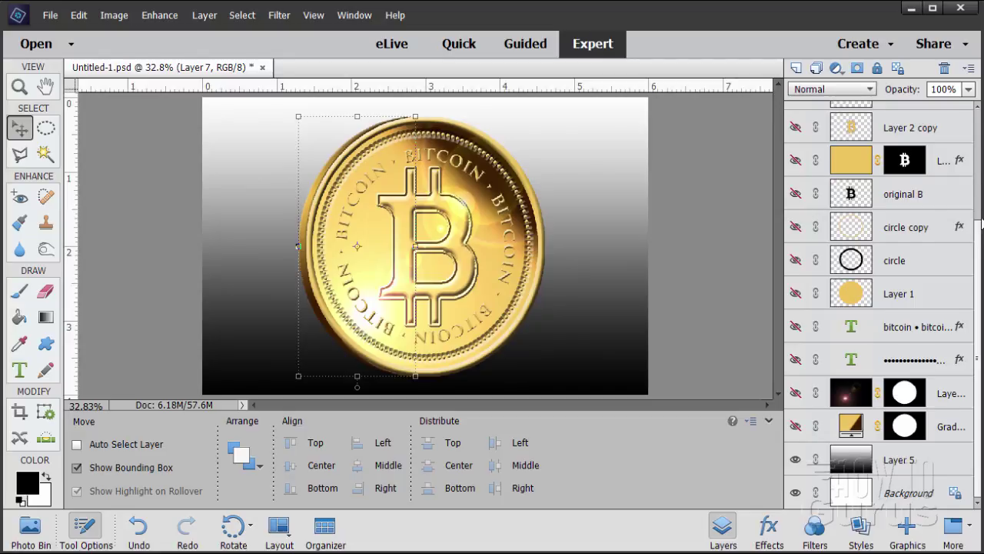
{"action": "scroll", "coordinate": [981, 223], "scroll_direction": "up", "scroll_amount": 4}
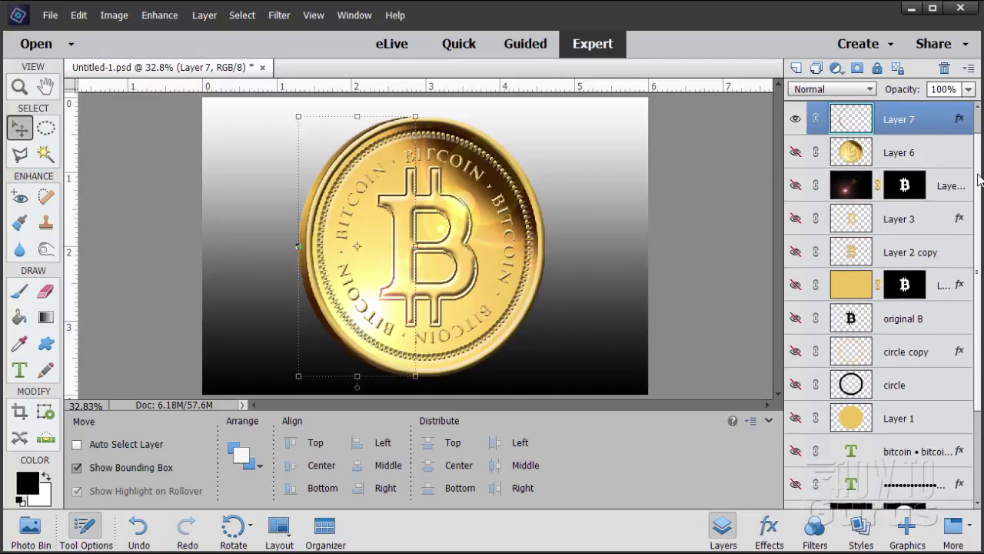
{"action": "scroll", "coordinate": [978, 178], "scroll_direction": "up", "scroll_amount": 1}
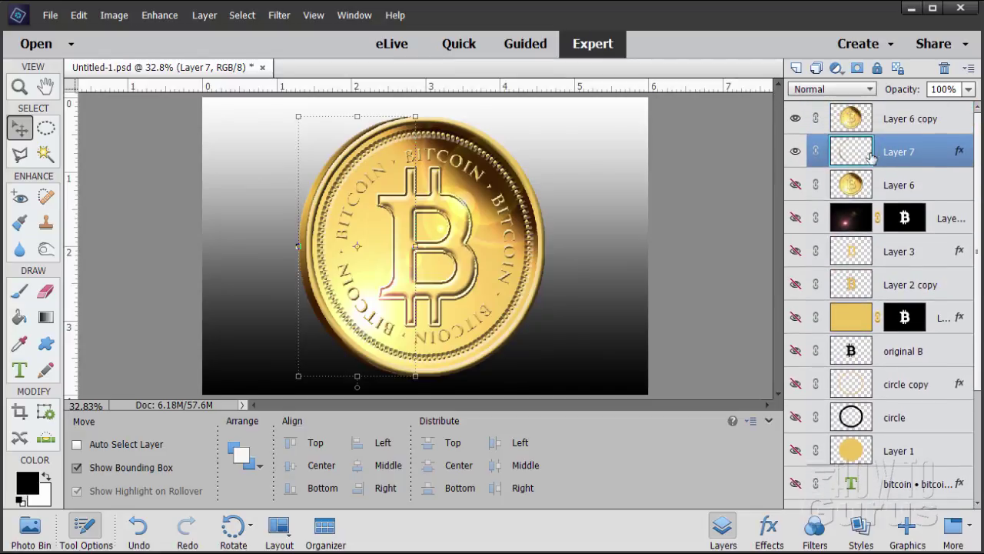
Add a new layer directly above Layer 7 and set the foreground colour to dark grey 515151
{"action": "left_click", "coordinate": [796, 68]}
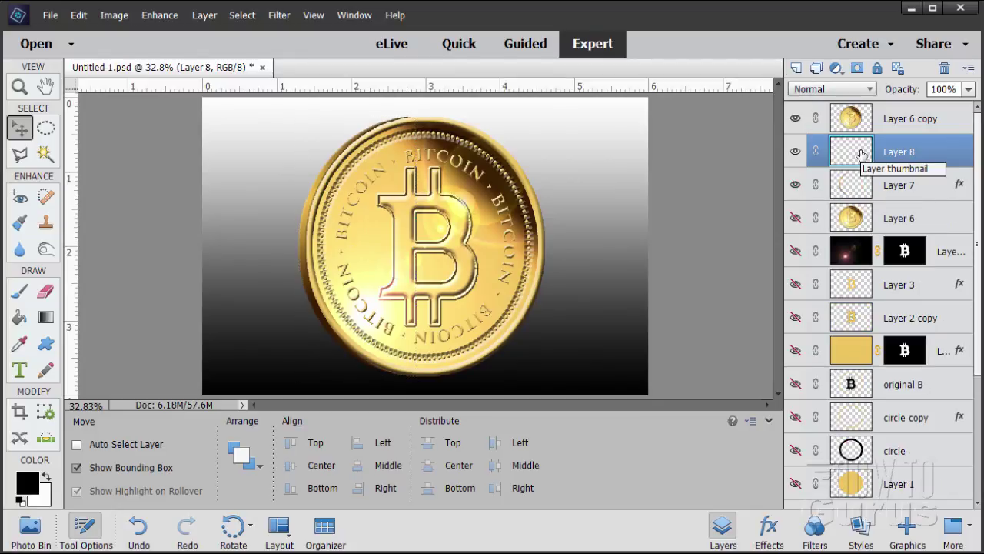
{"action": "left_click", "coordinate": [28, 483]}
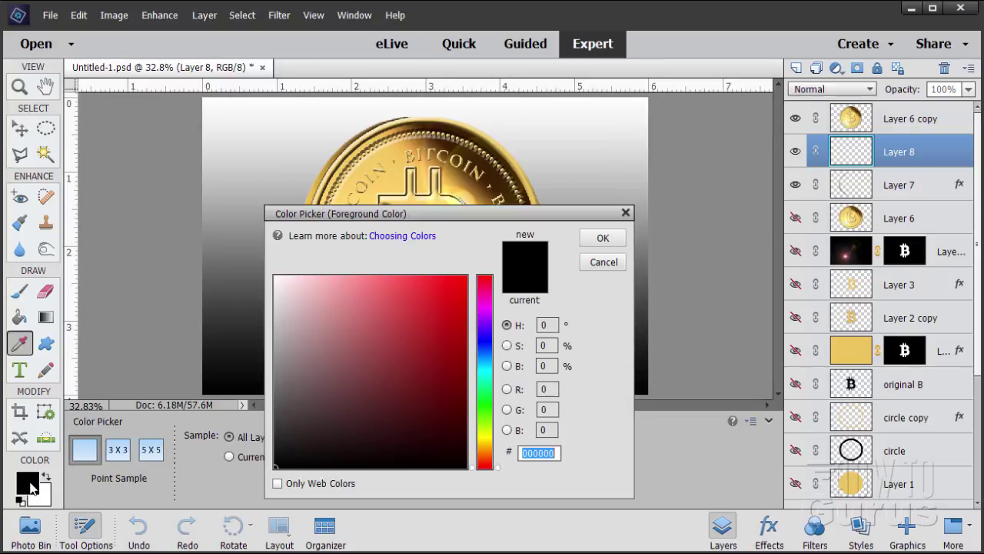
{"action": "left_click", "coordinate": [275, 406]}
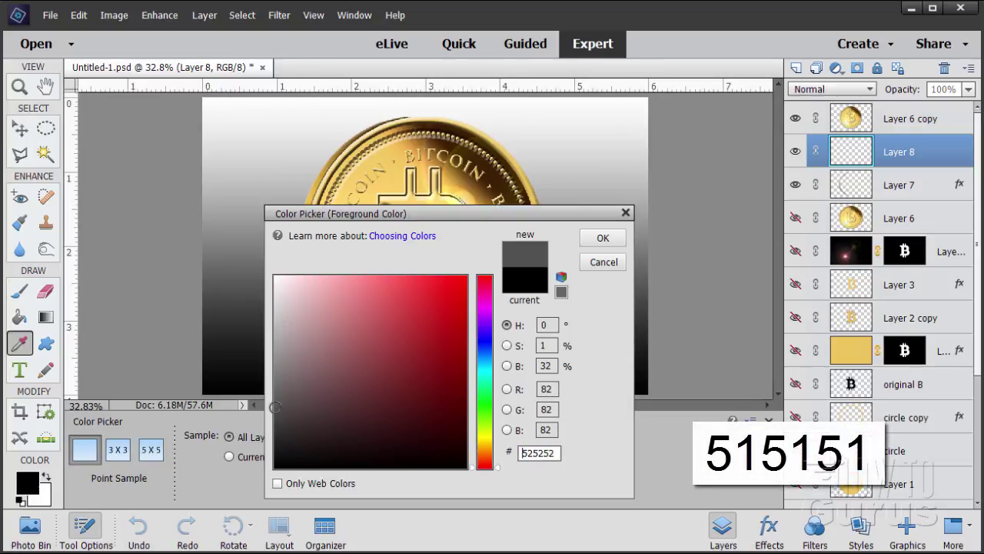
{"action": "left_click", "coordinate": [275, 407]}
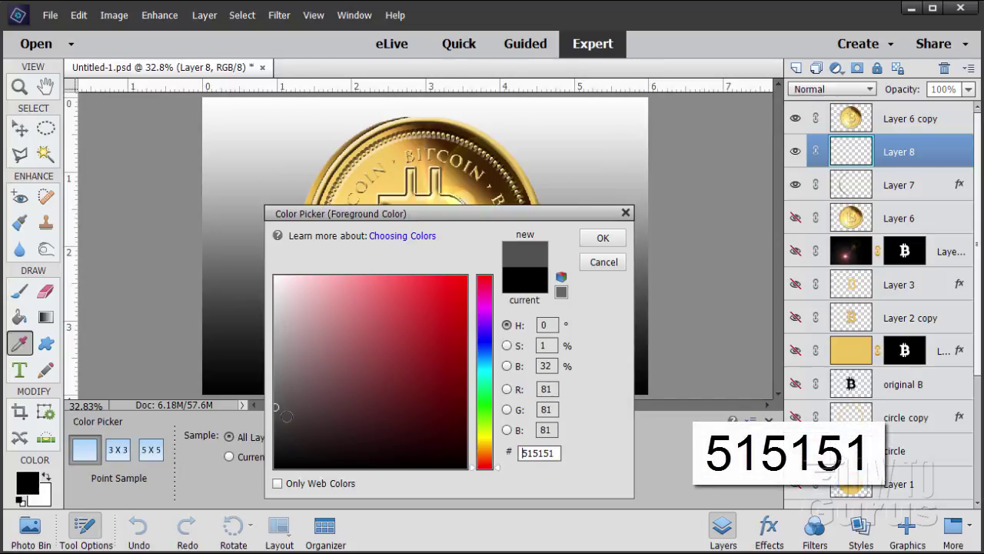
{"action": "left_click_drag", "start_coordinate": [555, 454], "coordinate": [521, 455]}
{"action": "left_click", "coordinate": [540, 452]}
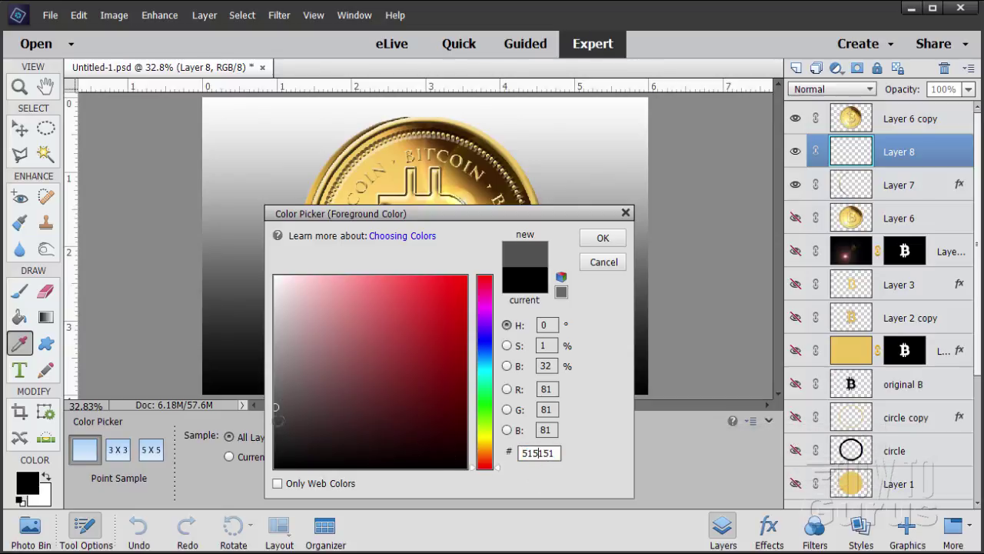
{"action": "left_click", "coordinate": [596, 239]}
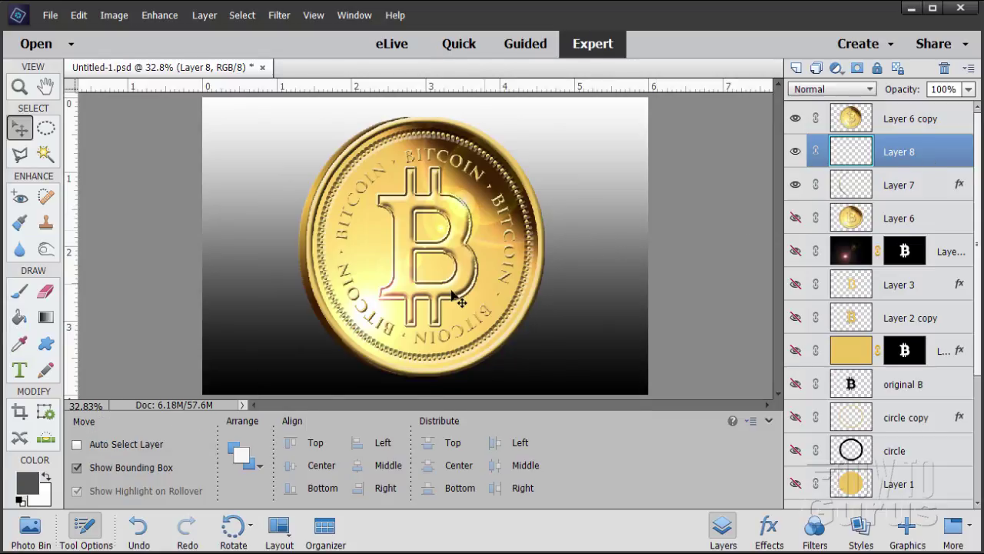
Fill the whole new Layer 8 with the dark grey foreground colour
{"action": "left_click", "coordinate": [19, 317]}
{"action": "left_click", "coordinate": [270, 320]}
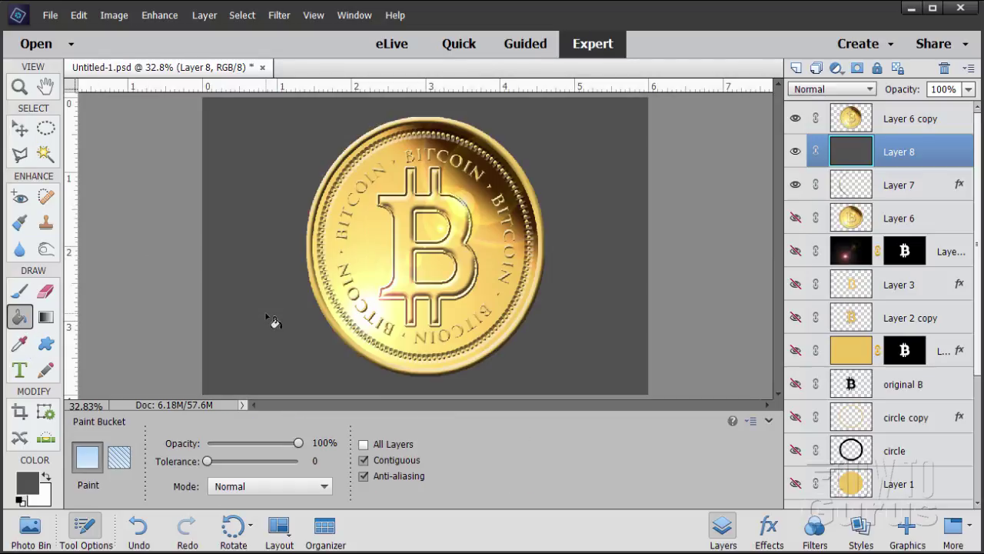
{"action": "left_click", "coordinate": [23, 131]}
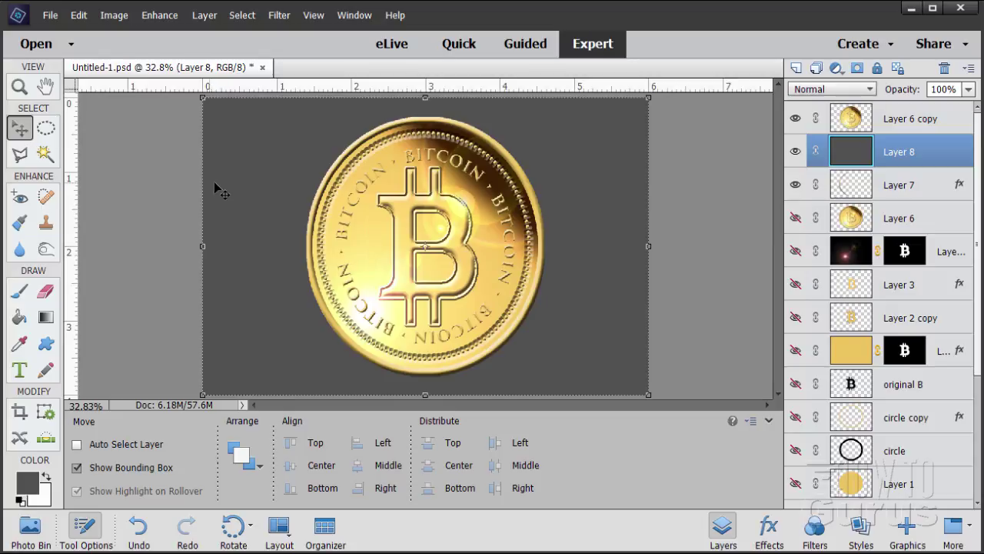
Apply a Halftone Pattern filter to Layer 8 with size 3, contrast 50 and Line type, and set its blend mode to Soft Light
{"action": "left_click", "coordinate": [274, 23]}
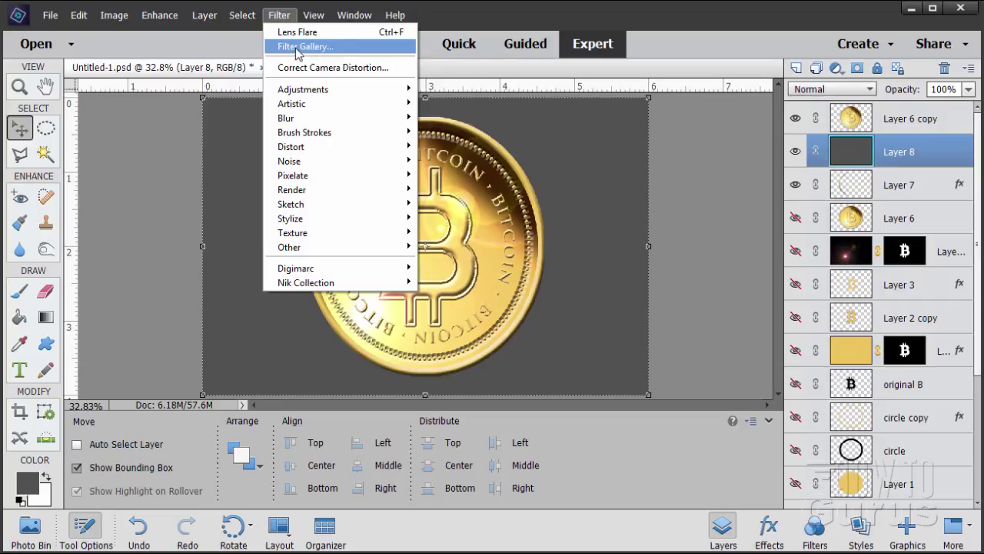
{"action": "left_click", "coordinate": [296, 48]}
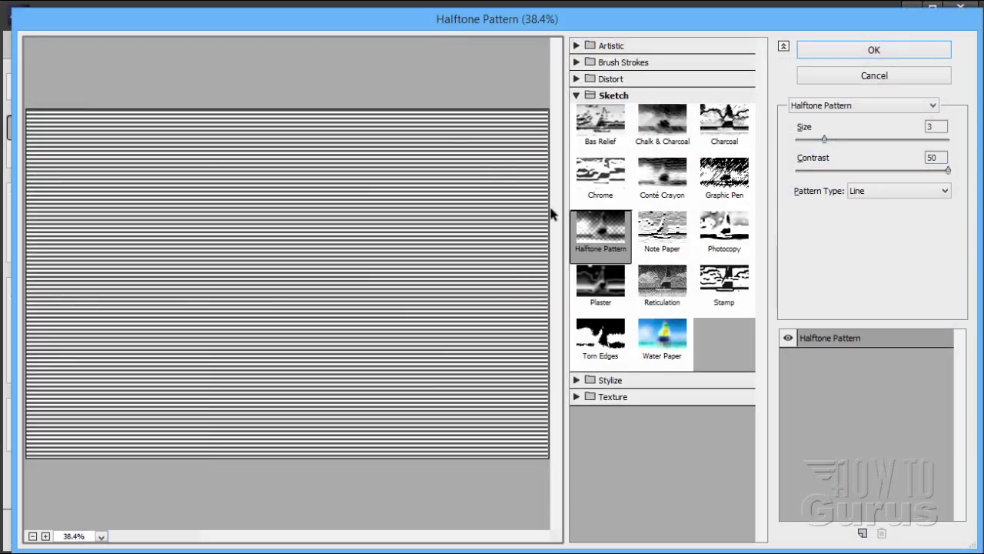
{"action": "left_click", "coordinate": [576, 95]}
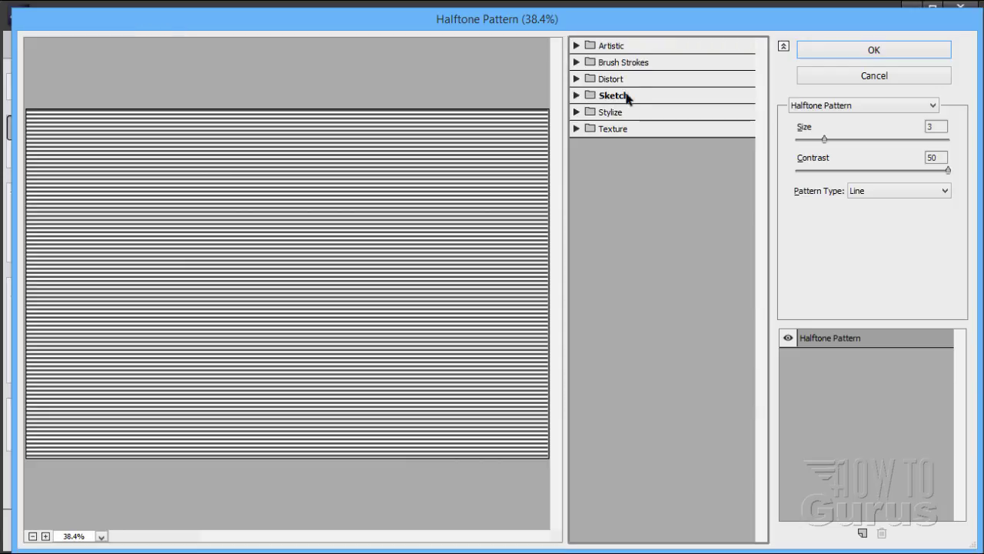
{"action": "left_click", "coordinate": [577, 95]}
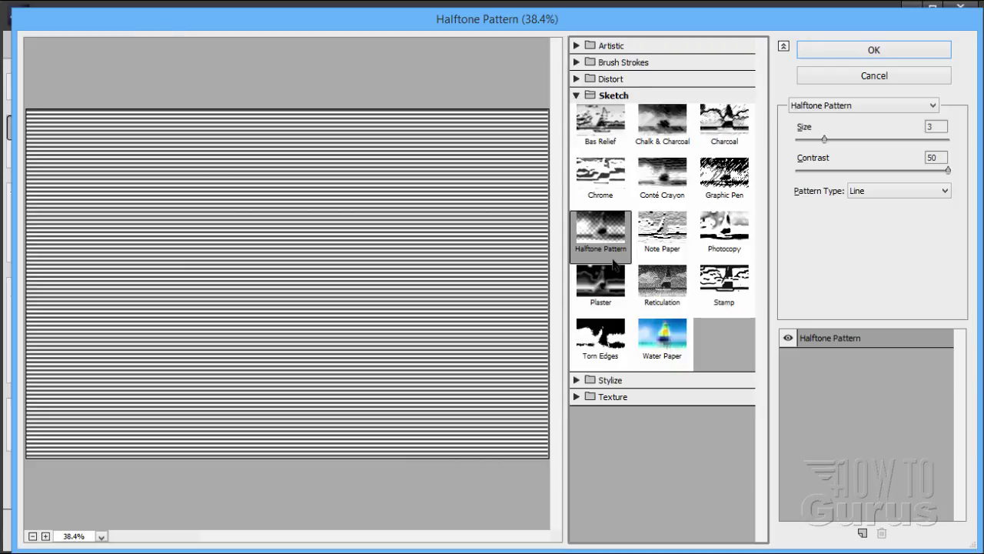
{"action": "left_click", "coordinate": [899, 191]}
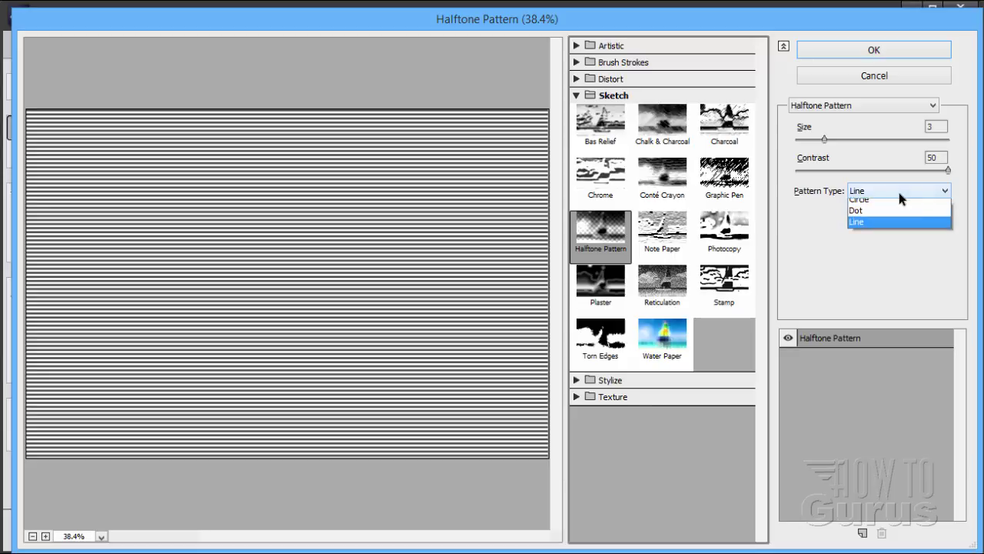
{"action": "left_click", "coordinate": [865, 227]}
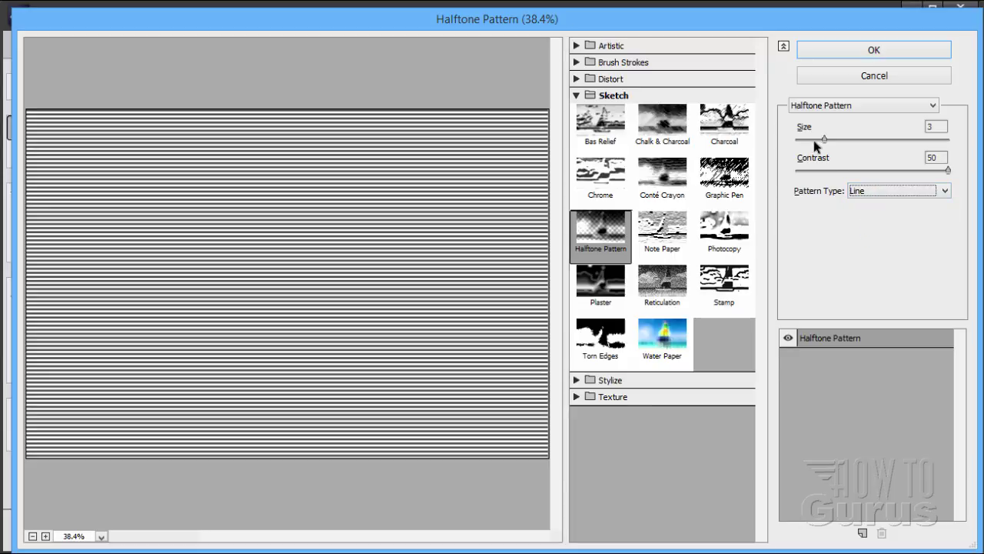
{"action": "left_click", "coordinate": [937, 127]}
{"action": "left_click", "coordinate": [877, 52]}
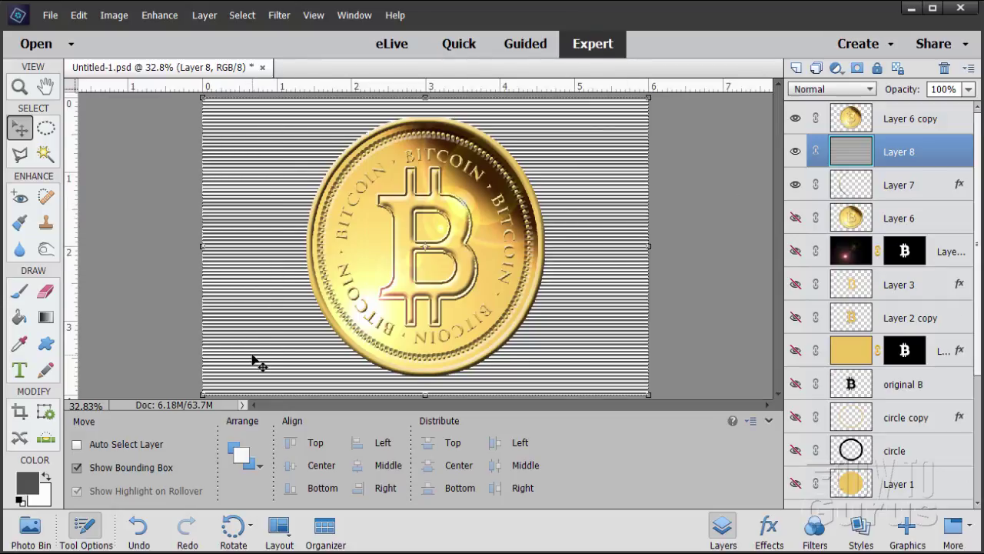
{"action": "left_click", "coordinate": [827, 91]}
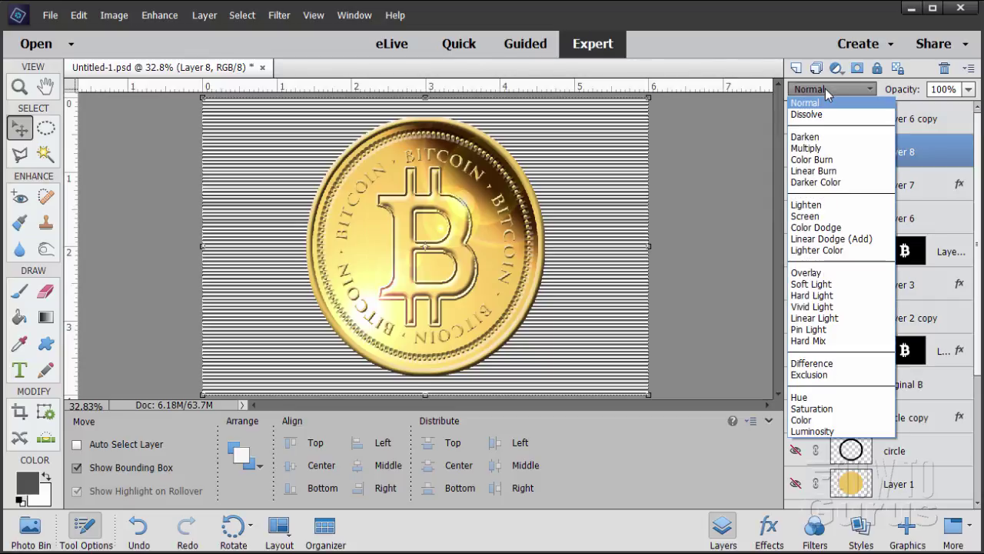
{"action": "left_click", "coordinate": [820, 285]}
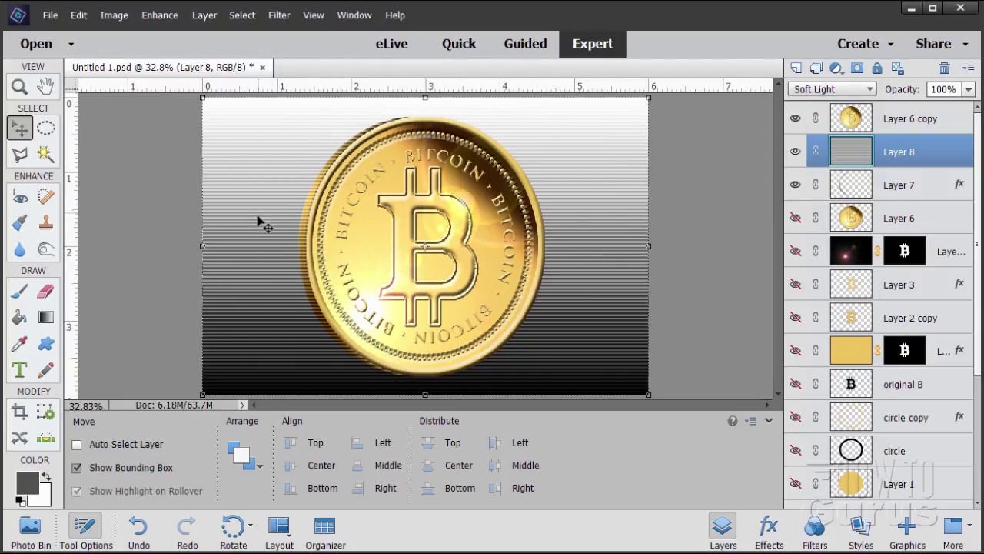
Select the crescent edge on Layer 7 by inverting a Magic Wand selection of its empty area, and mask Layer 8's lines to it
{"action": "left_click", "coordinate": [897, 197]}
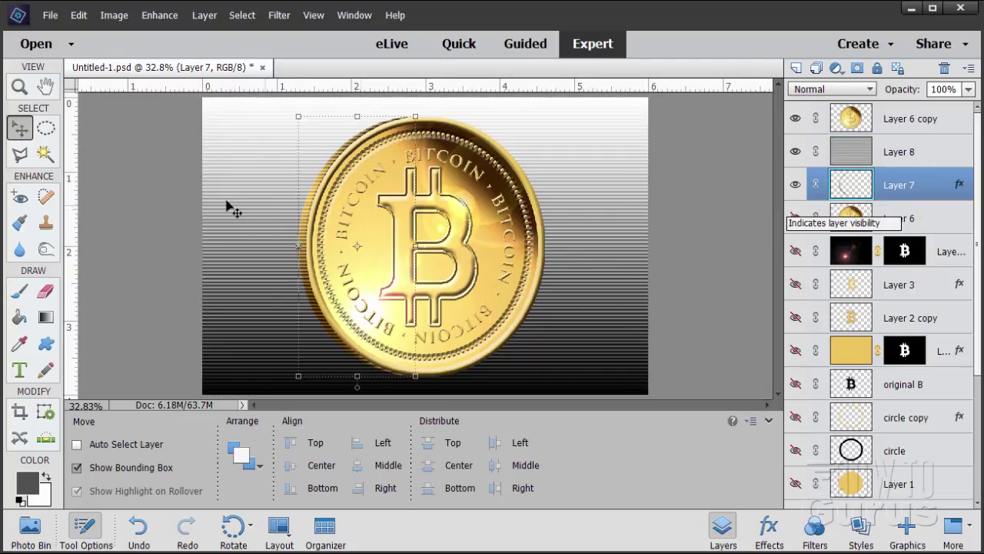
{"action": "left_click", "coordinate": [45, 153]}
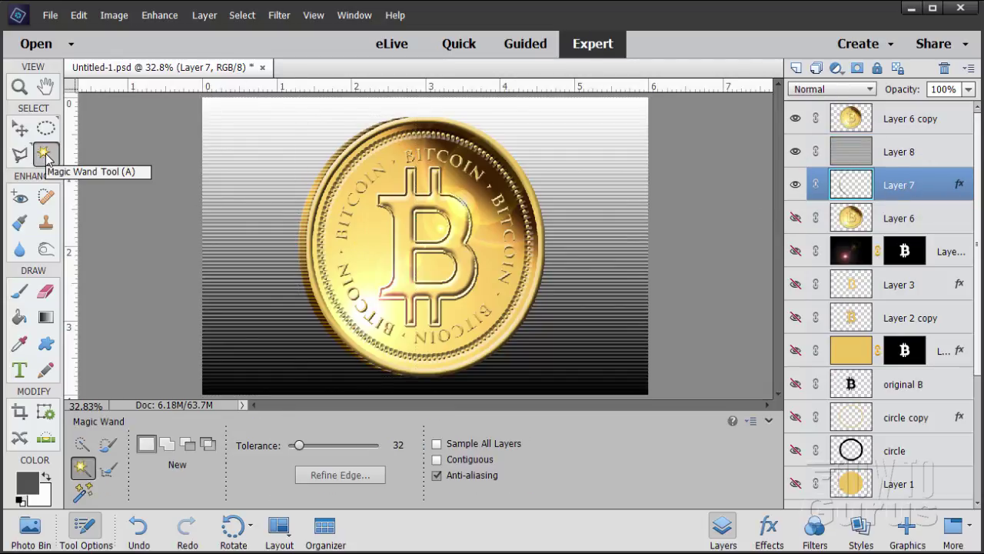
{"action": "left_click", "coordinate": [633, 321]}
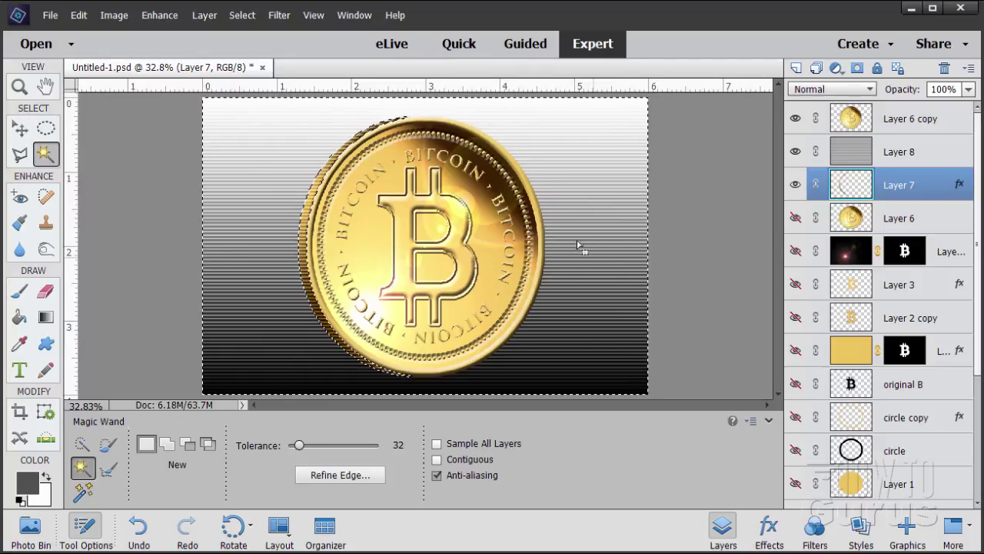
{"action": "left_click", "coordinate": [239, 20]}
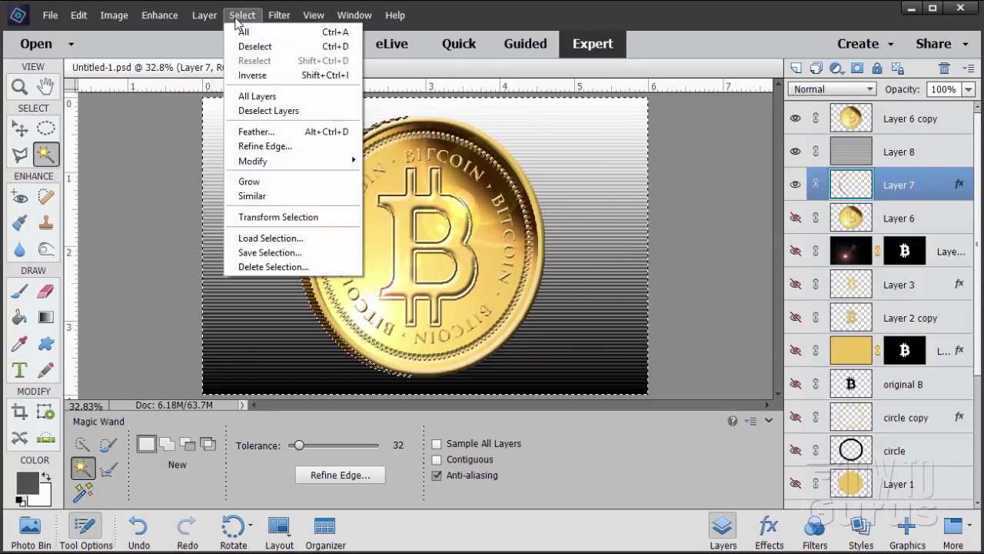
{"action": "left_click", "coordinate": [241, 75]}
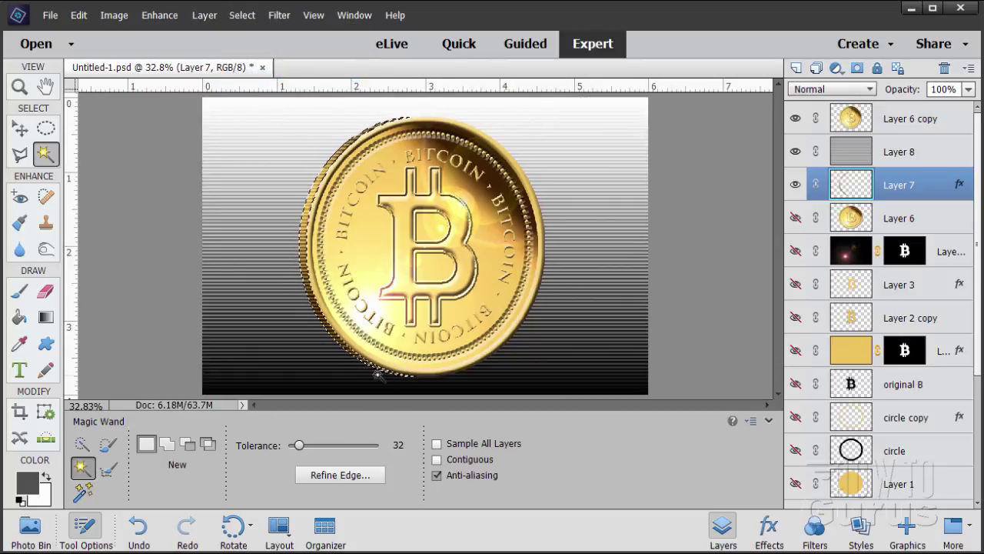
{"action": "left_click", "coordinate": [834, 151]}
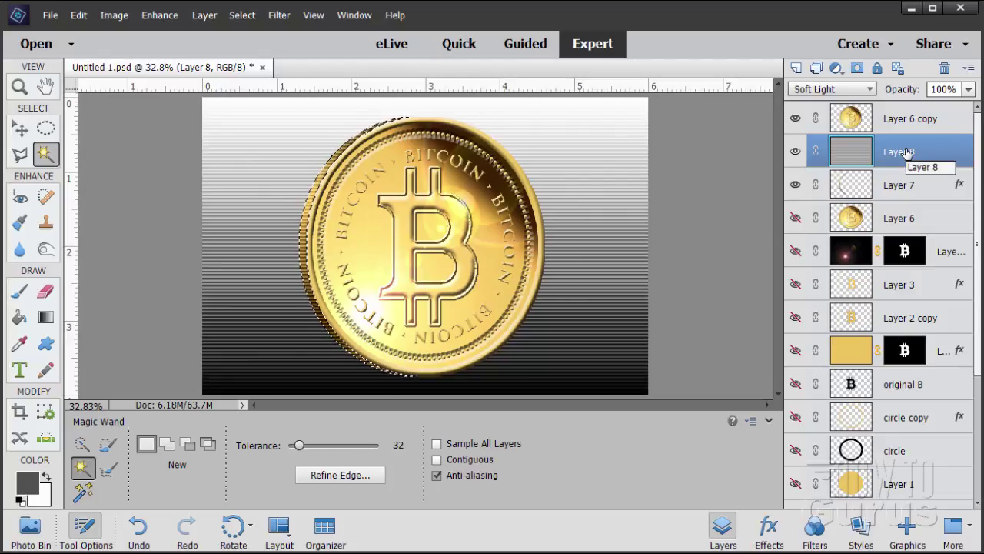
{"action": "left_click", "coordinate": [856, 70]}
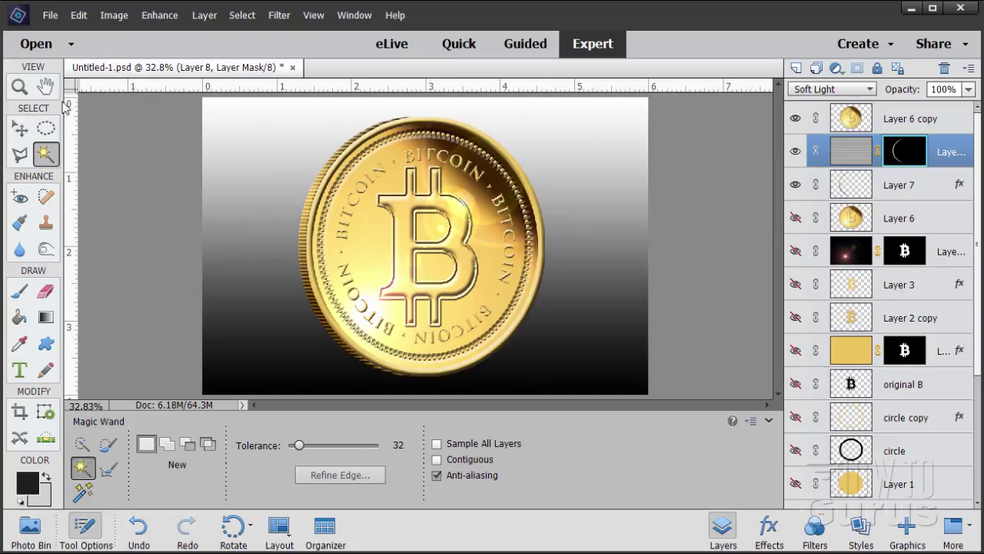
Float and enlarge the document window, and view the coin's ridged edge at 50% zoom
{"action": "left_click", "coordinate": [29, 129]}
{"action": "left_click_drag", "start_coordinate": [229, 72], "coordinate": [257, 25]}
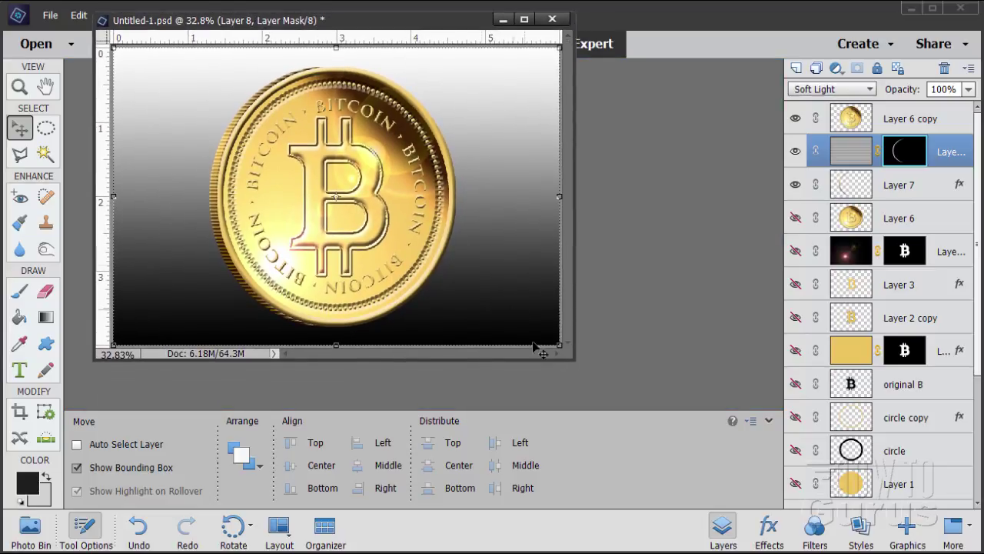
{"action": "left_click_drag", "start_coordinate": [578, 364], "coordinate": [820, 547]}
{"action": "left_click", "coordinate": [19, 86]}
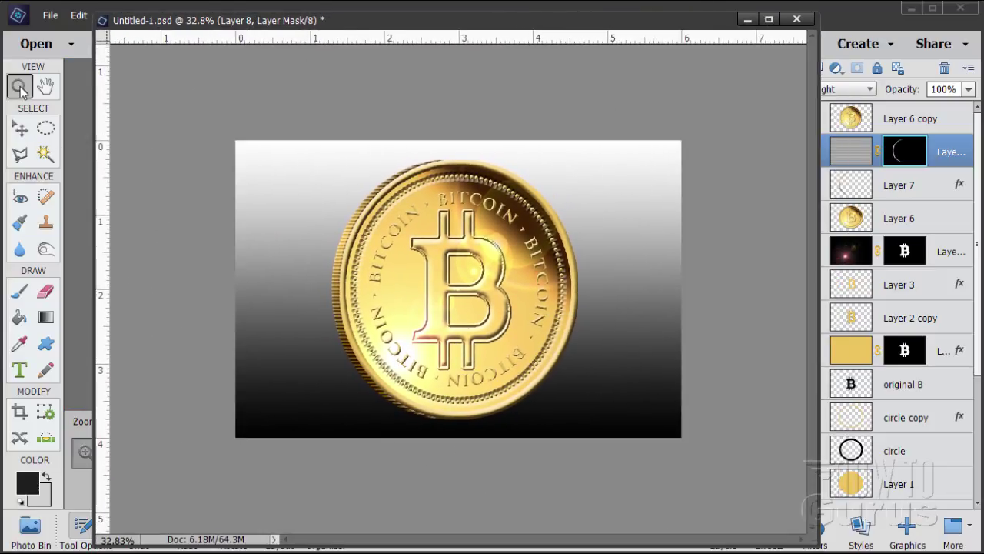
{"action": "left_click", "coordinate": [455, 304]}
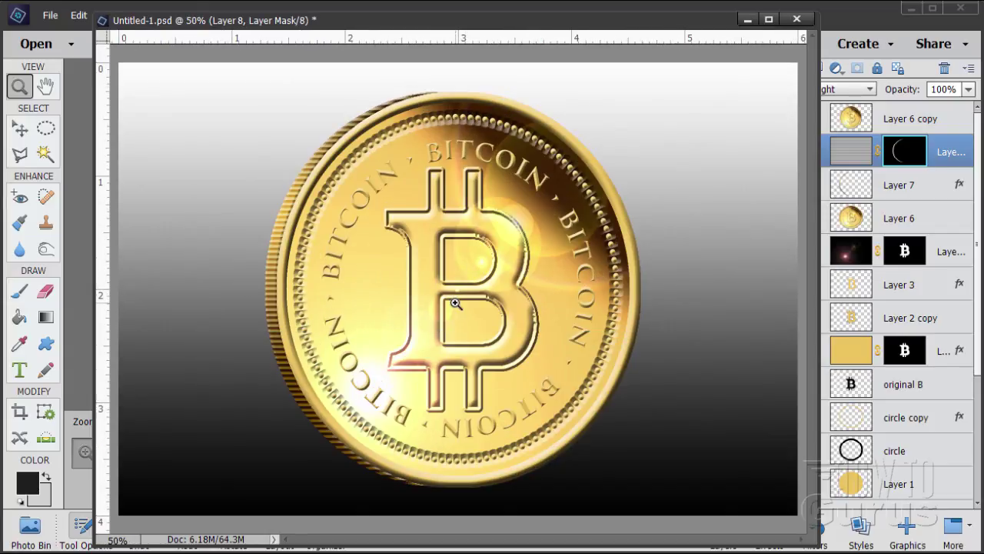
{"action": "left_click", "coordinate": [20, 129]}
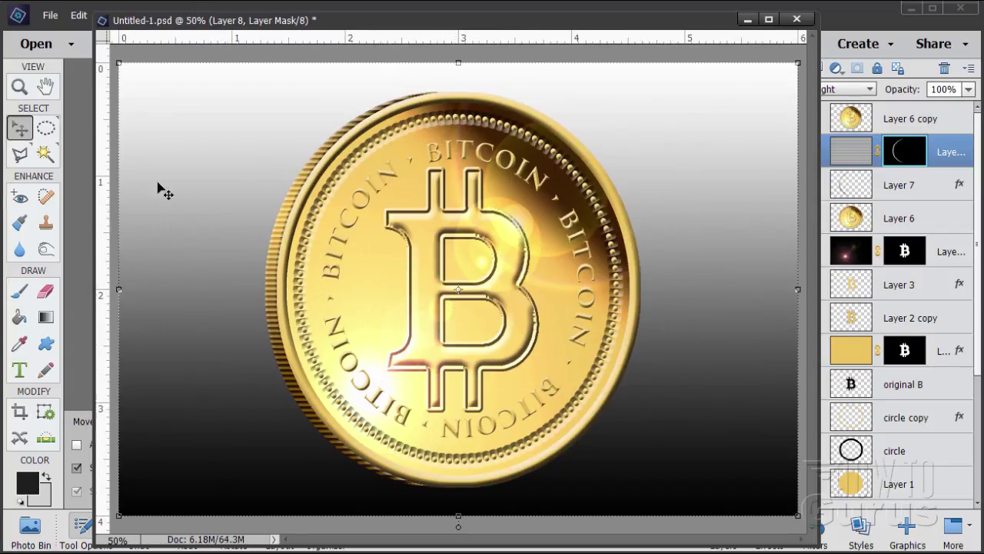